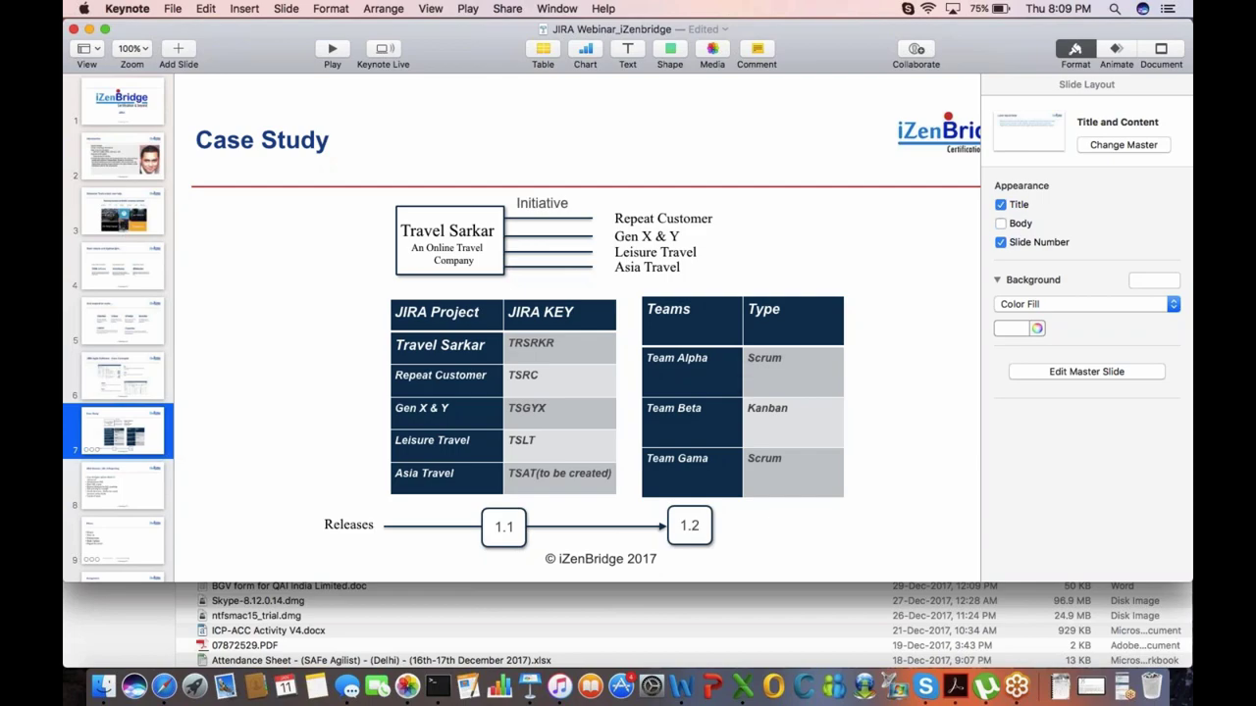
Switch from the Keynote case study slide to JIRA issue TSRC-13 in full-screen Safari
key(ctrl+Right)
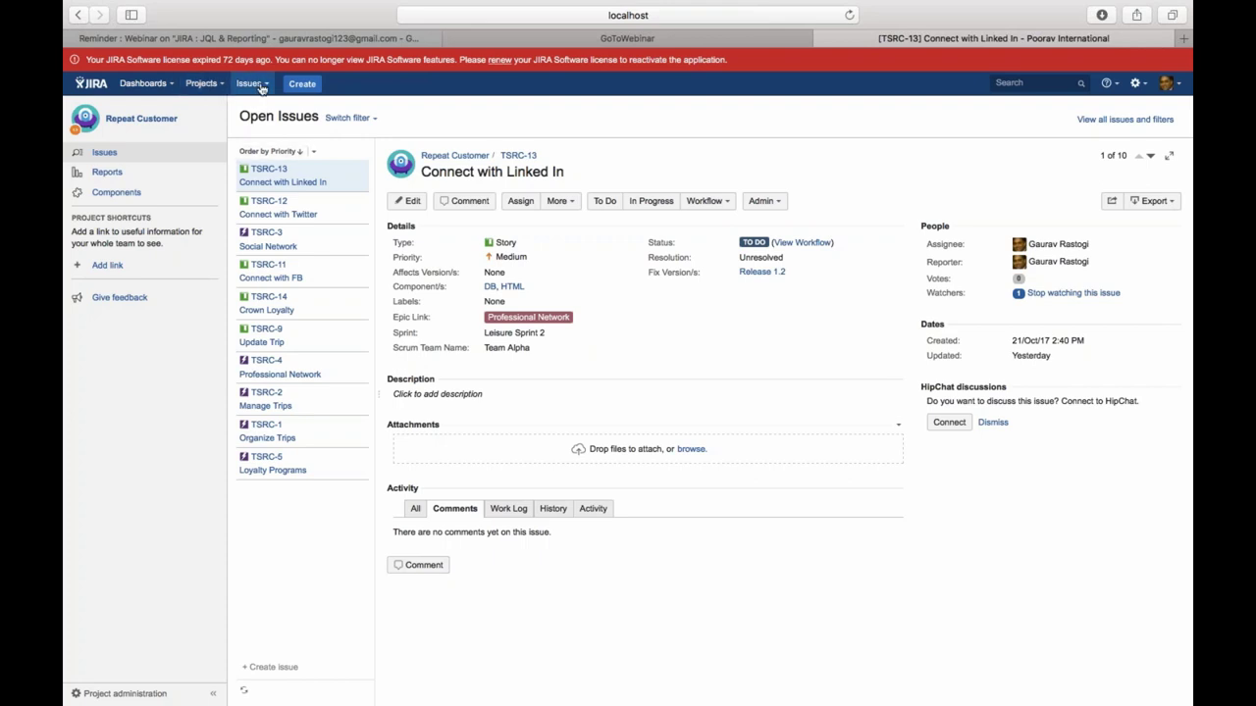
Use Issues > Search for issues to open a fresh search listing all 91 issues
click(251, 83)
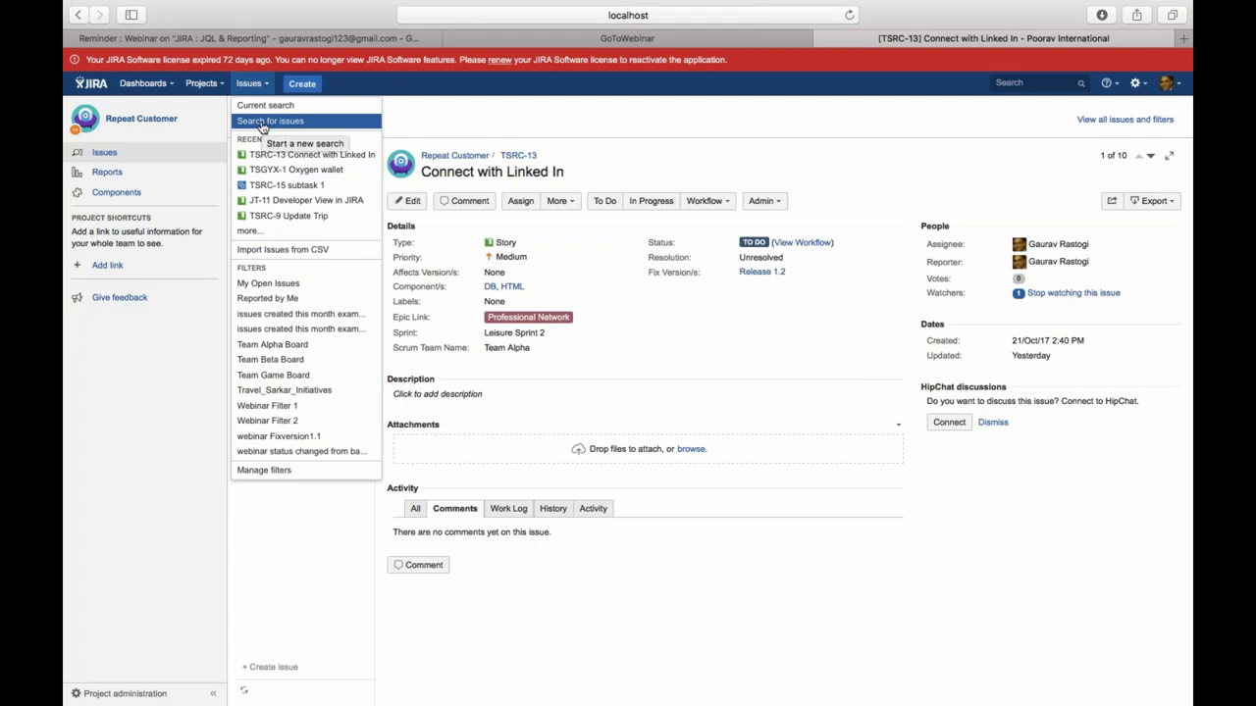
click(262, 124)
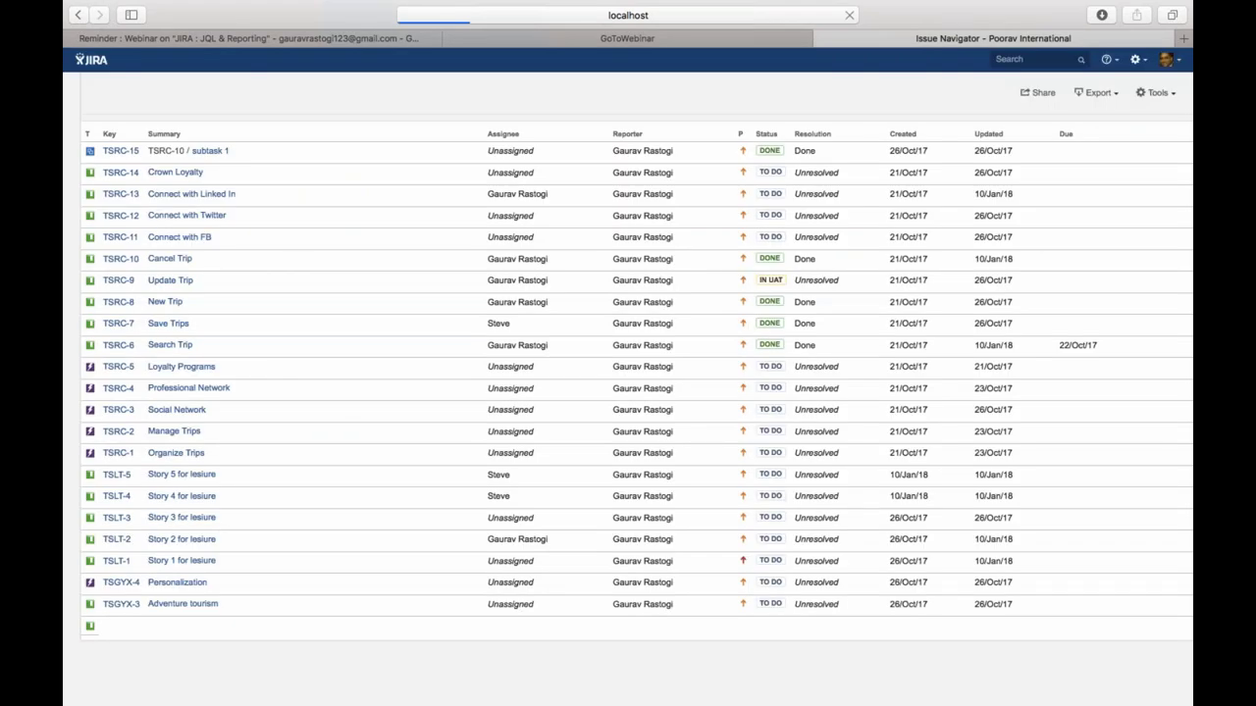
click(257, 86)
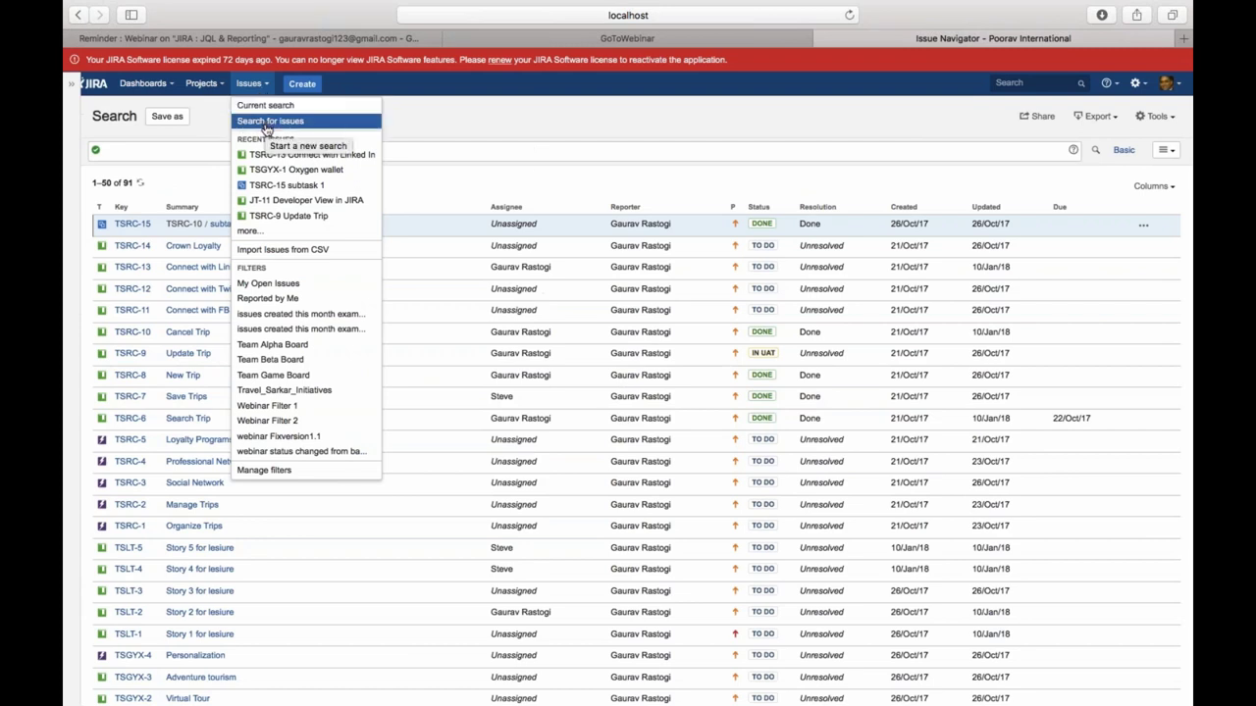
click(264, 123)
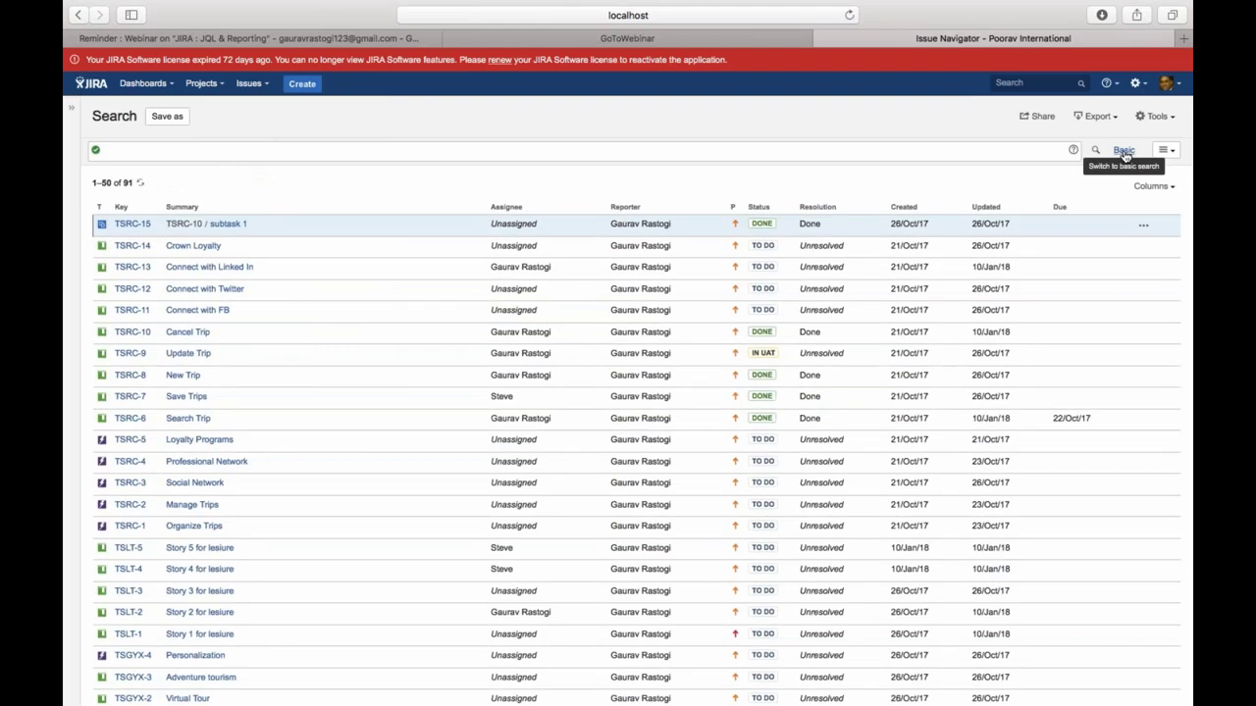
Switch the issue search from JQL to Basic filter mode
click(1123, 151)
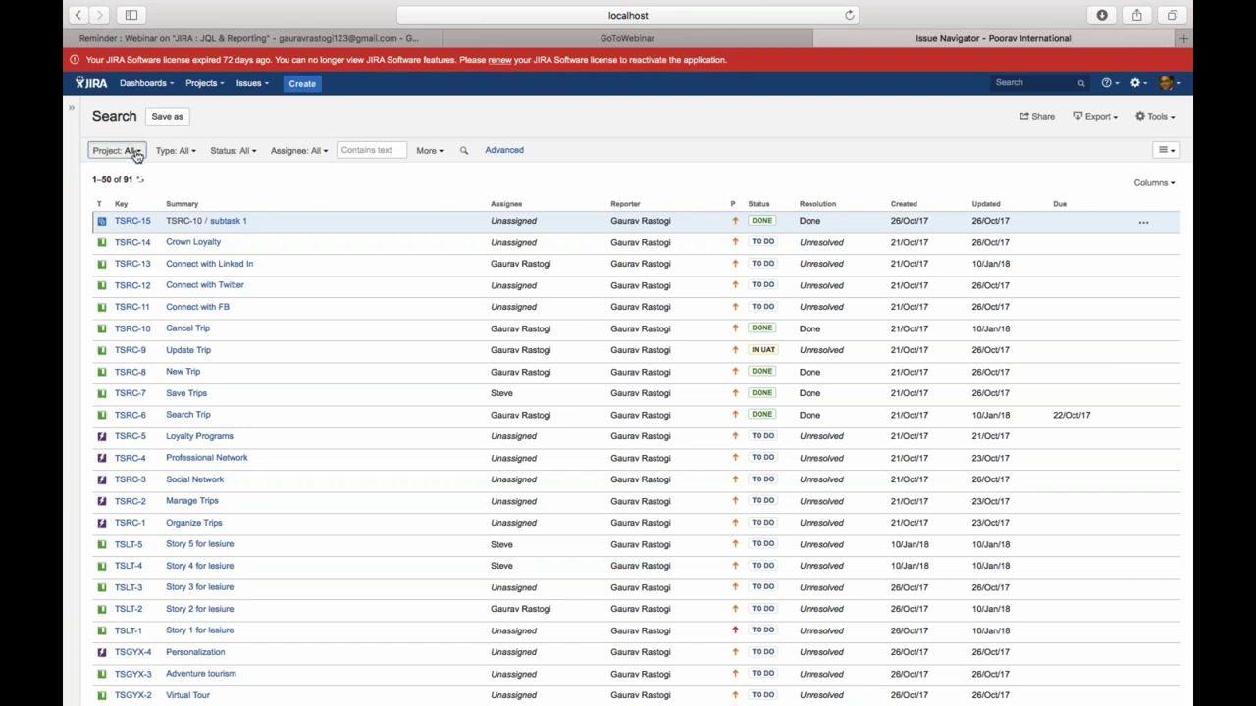
Filter by the Gen Y & X (TSGYX) project, leaving issues TSGYX-1 to TSGYX-4
click(137, 153)
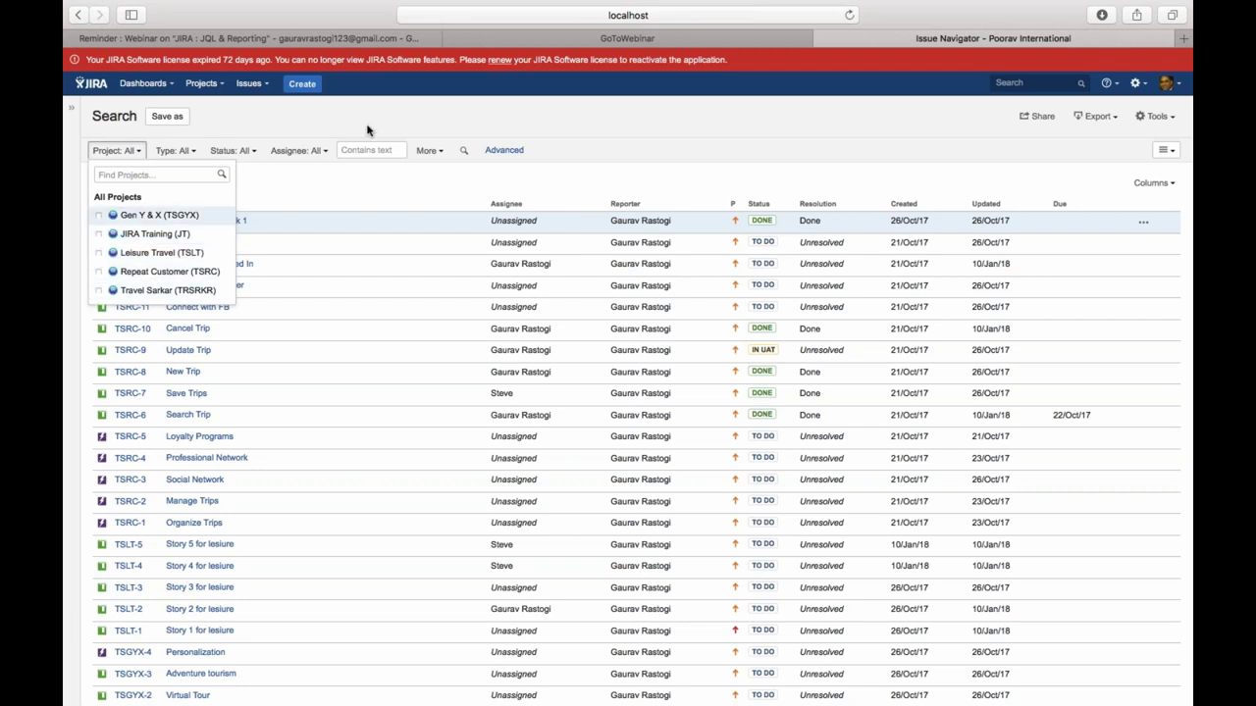
click(1167, 85)
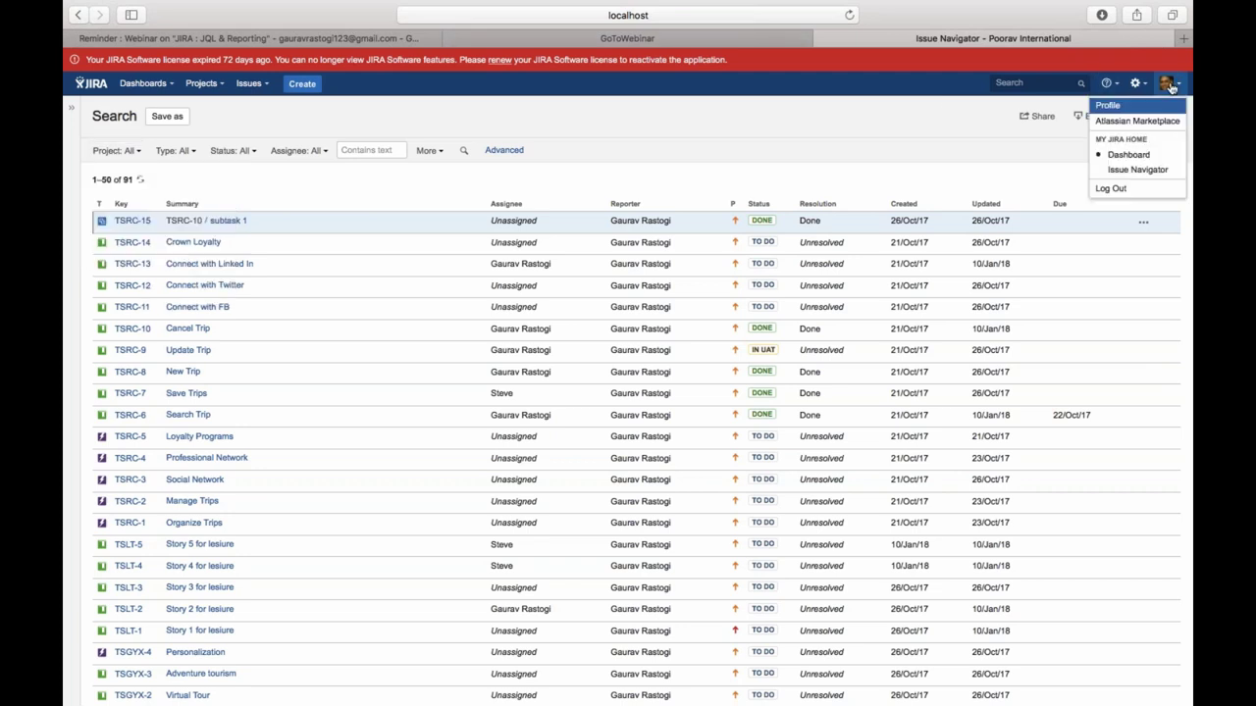
click(699, 127)
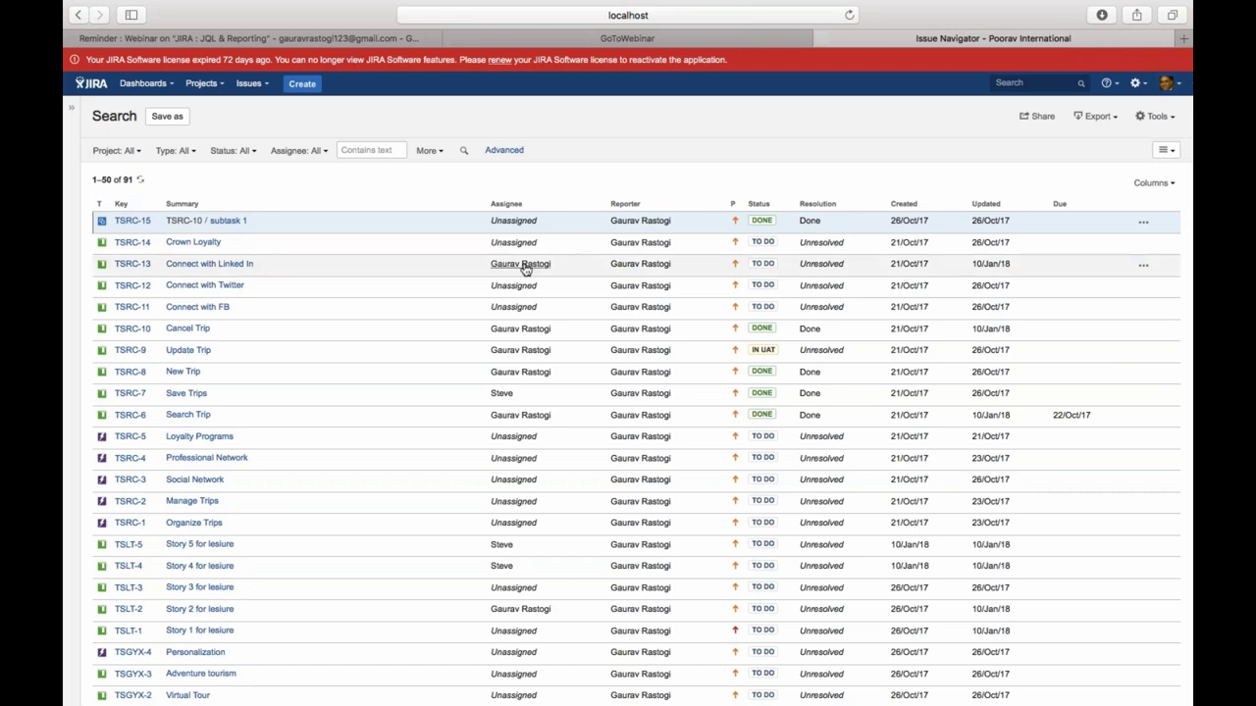
click(132, 151)
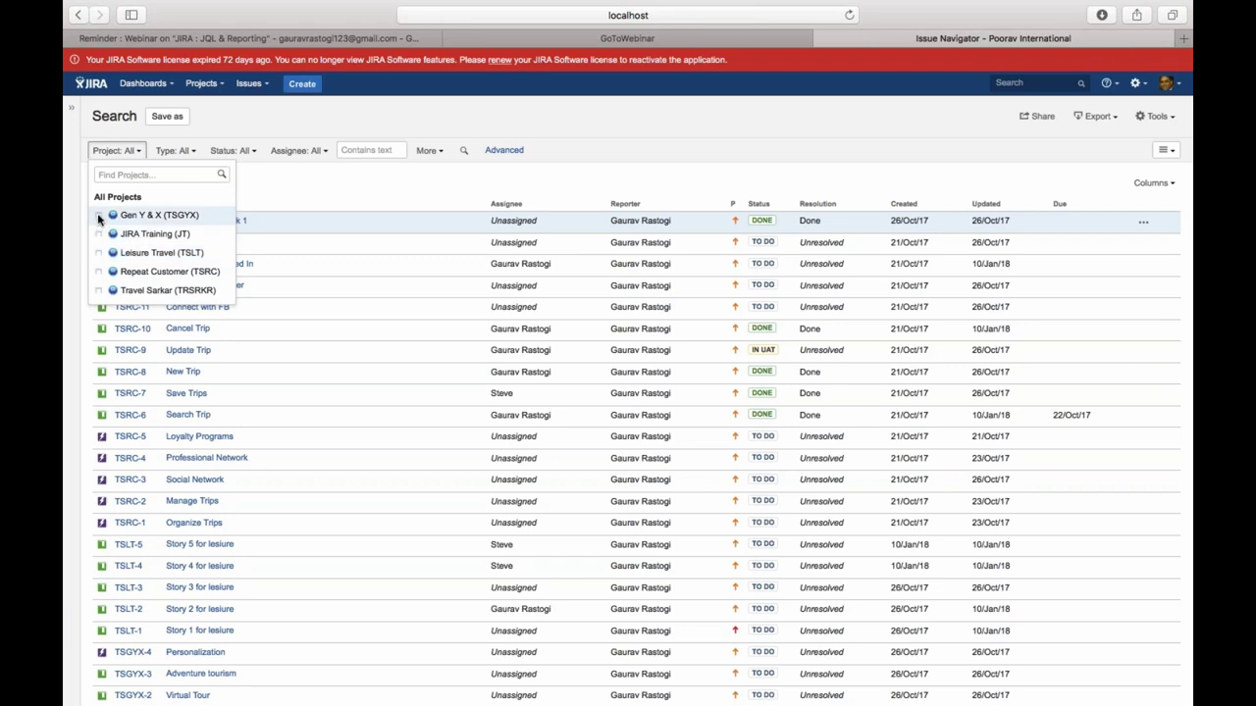
click(98, 217)
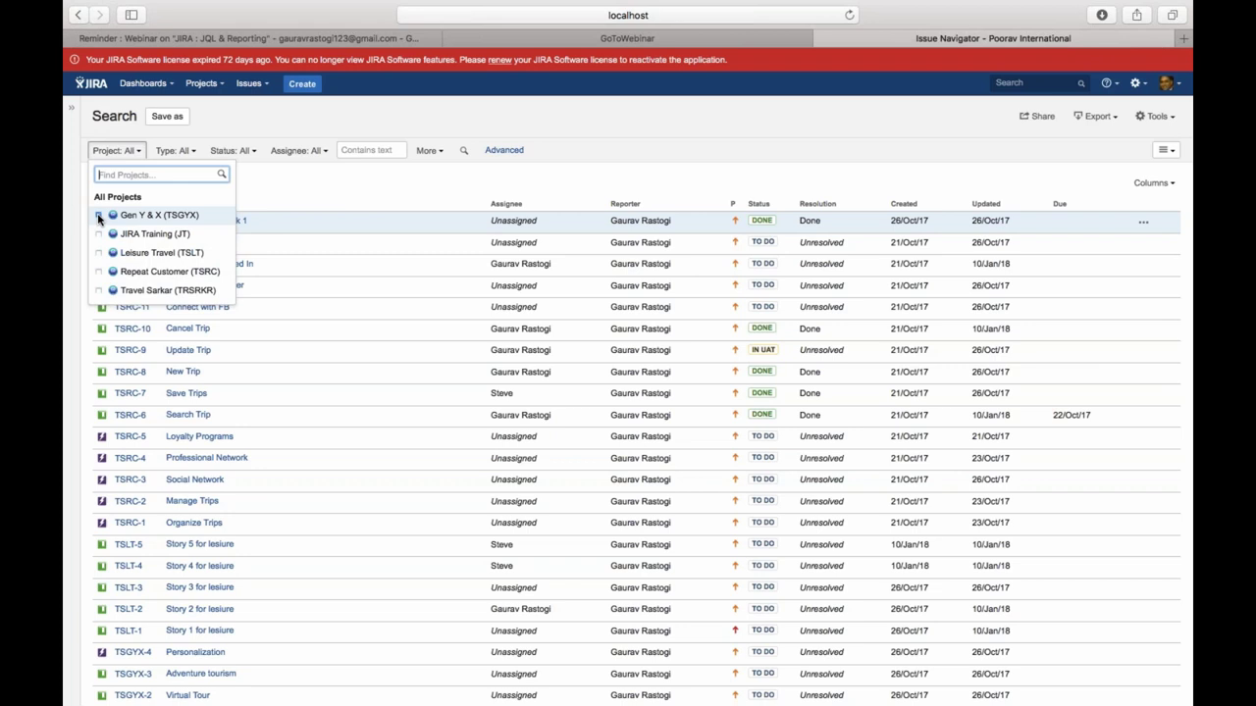
click(304, 187)
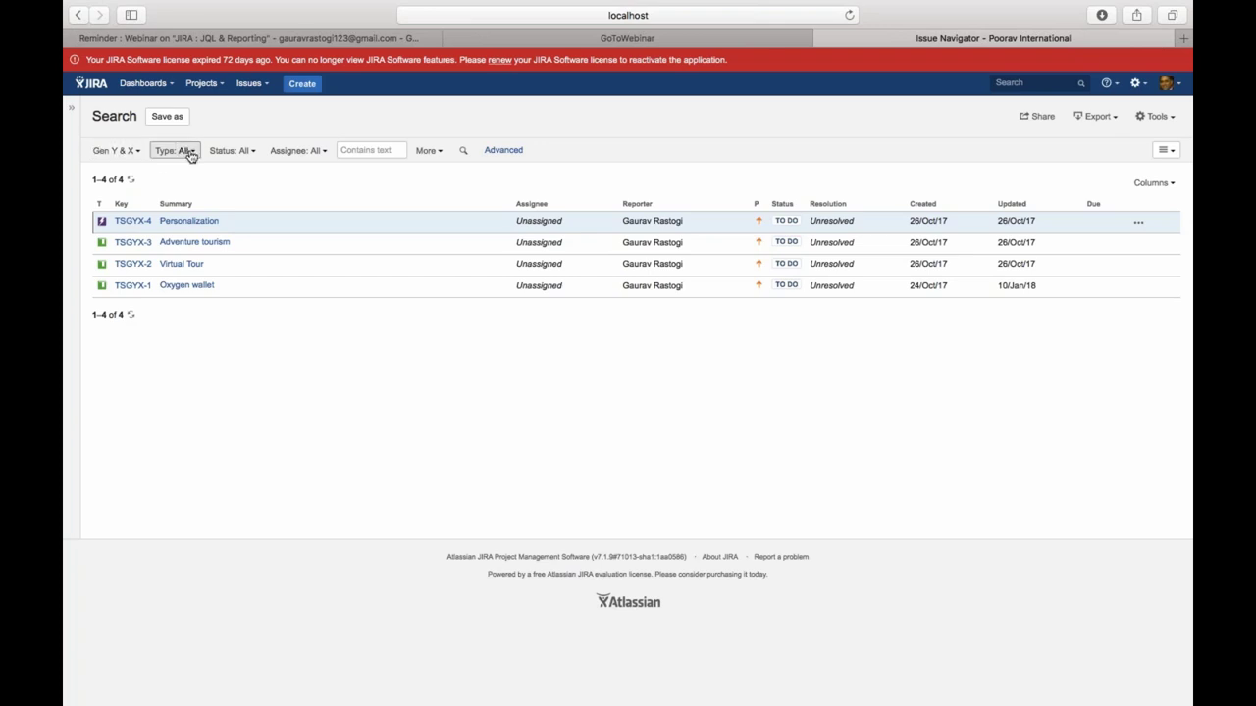
Restrict the issue type filter to Epic
click(191, 156)
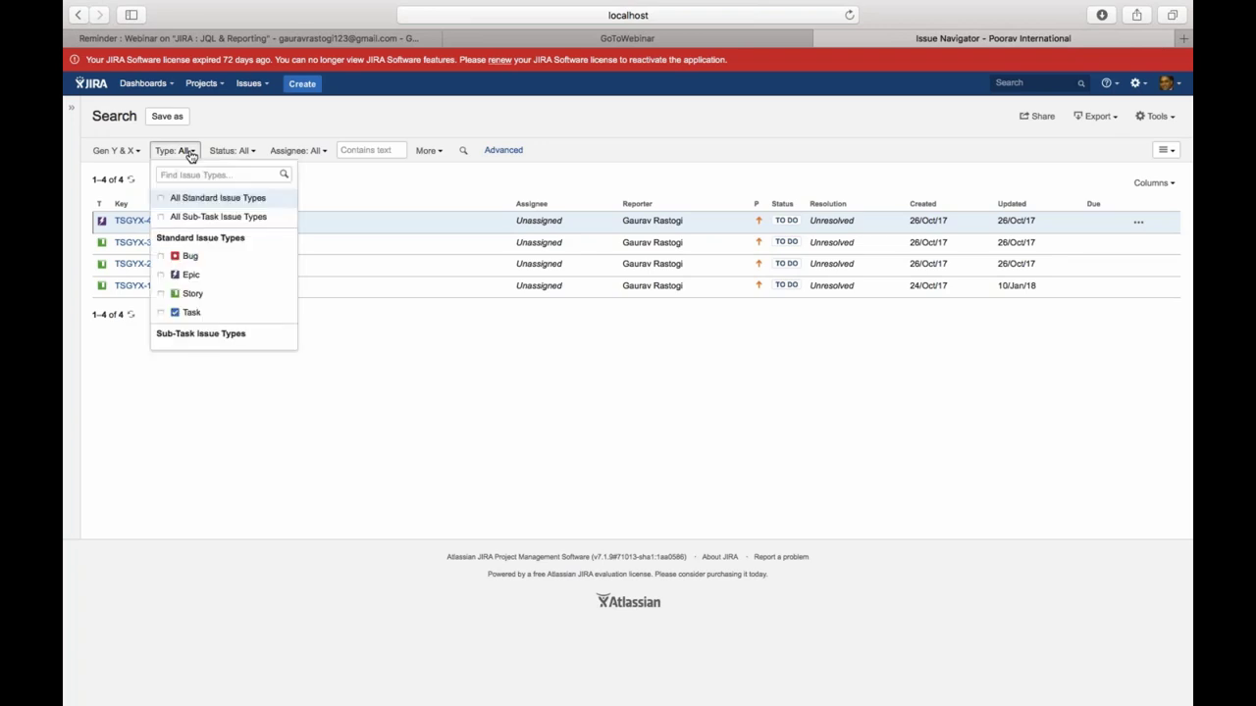
click(162, 276)
key(Escape)
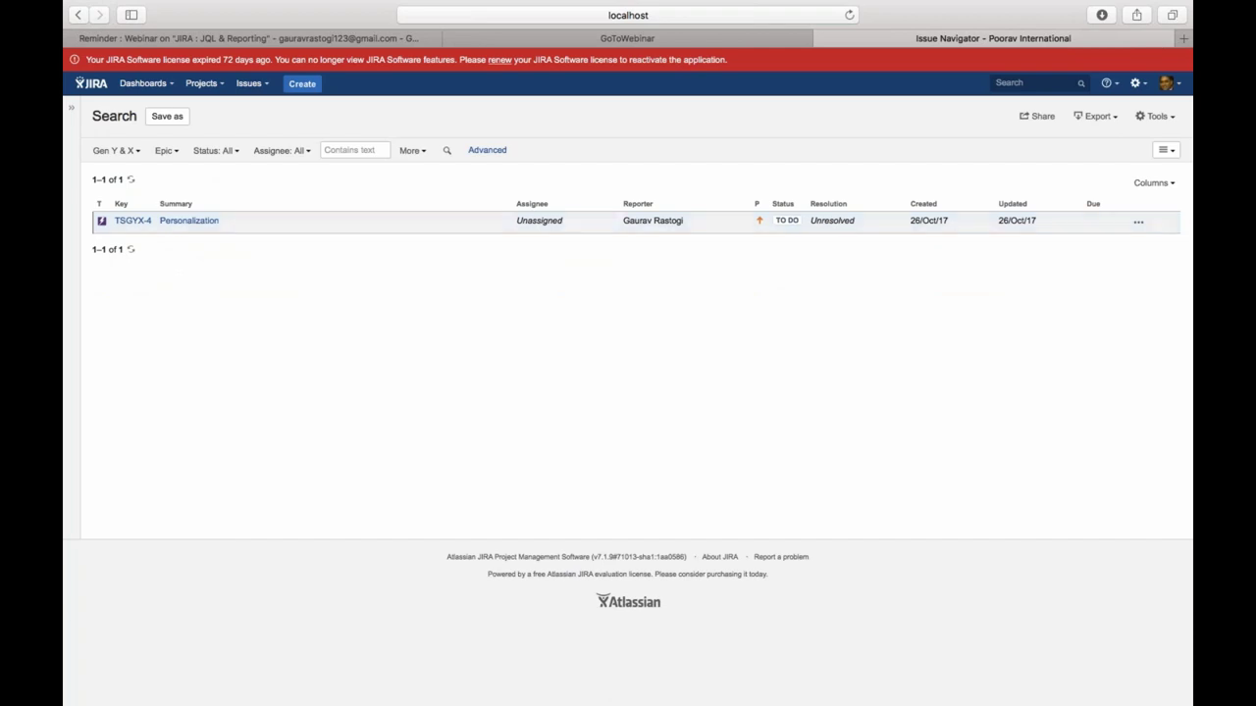
Filter status to In Progress and To Do, leaving only TSGYX-4 Personalization
click(220, 152)
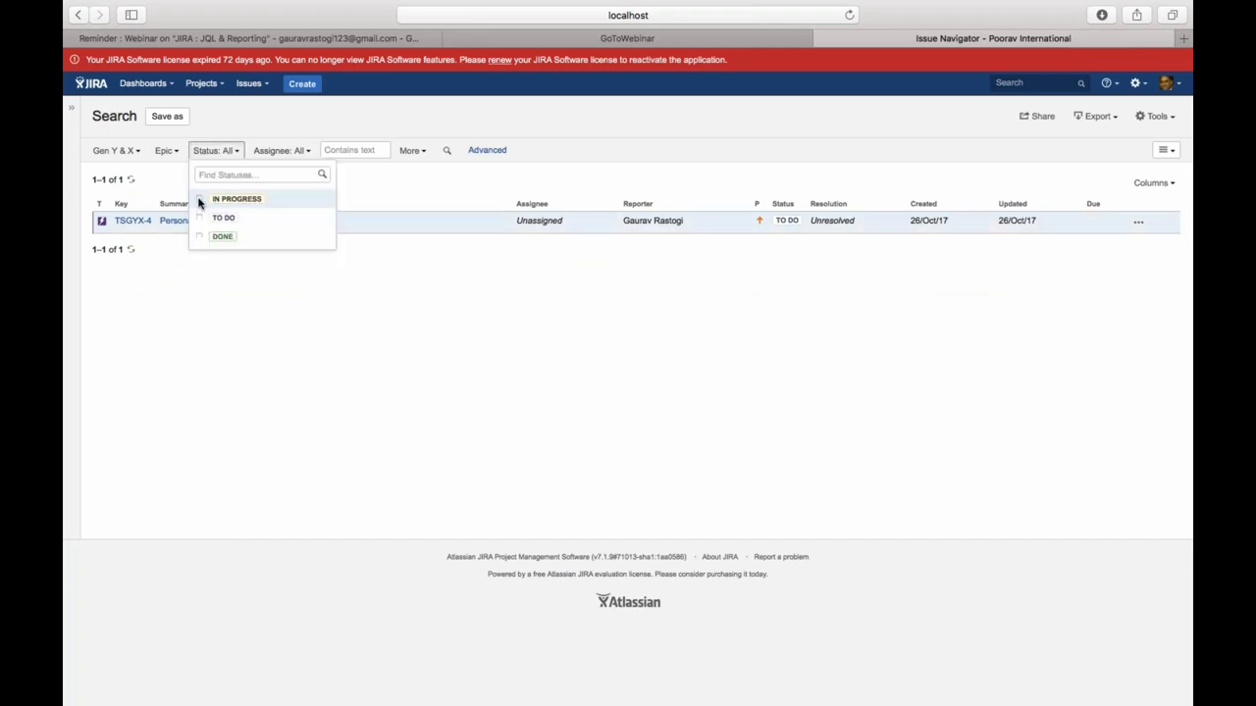
click(221, 301)
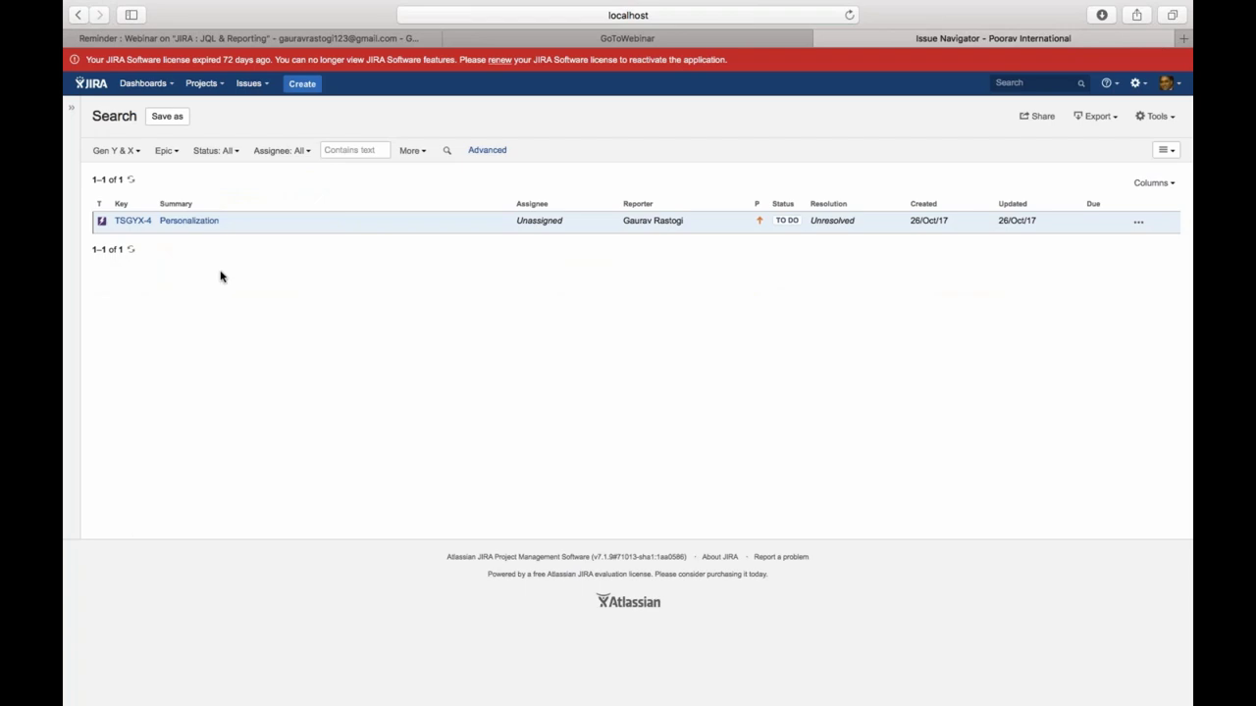
click(218, 150)
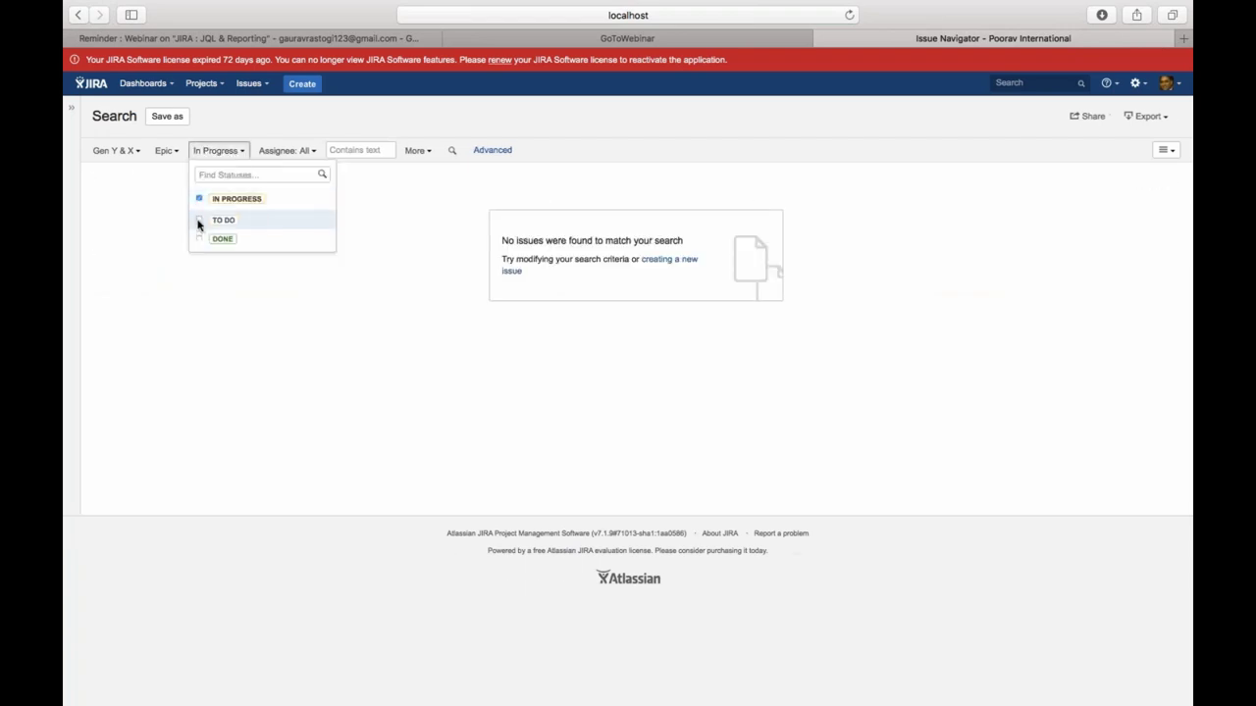
click(198, 221)
click(204, 335)
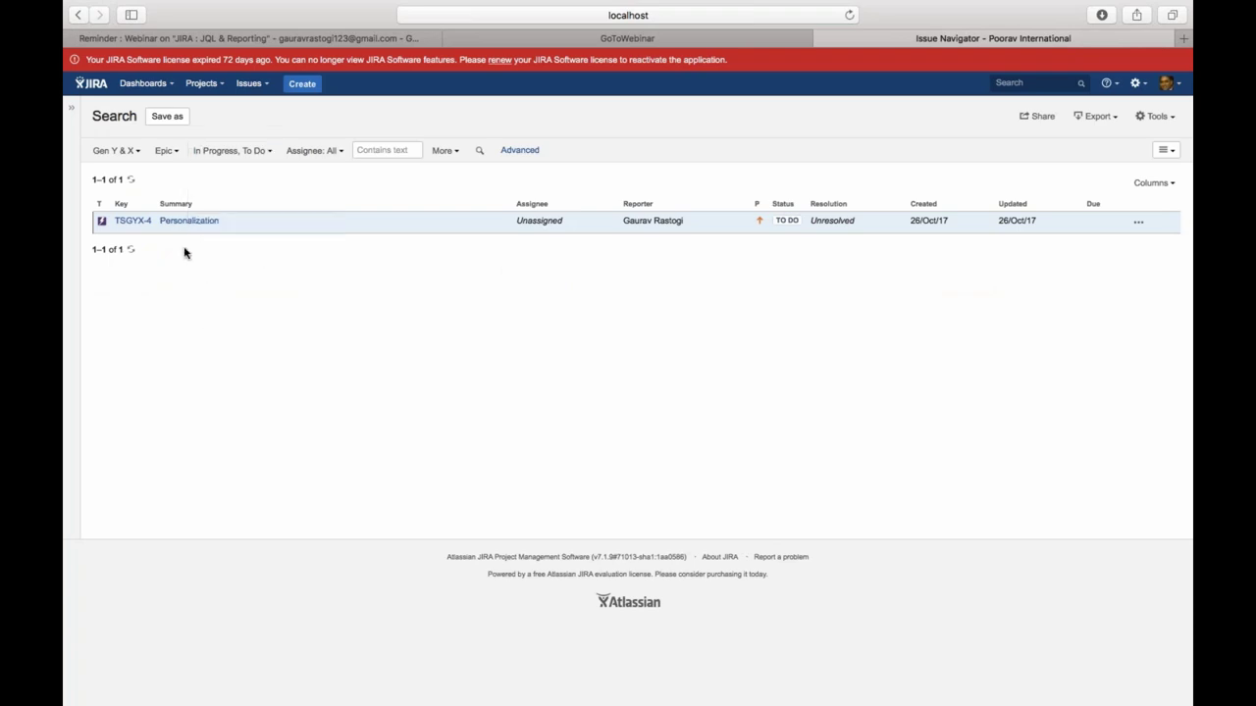
Remove the Gen Y & X project, Epic type and status selections to show all 91 issues
click(139, 154)
click(98, 199)
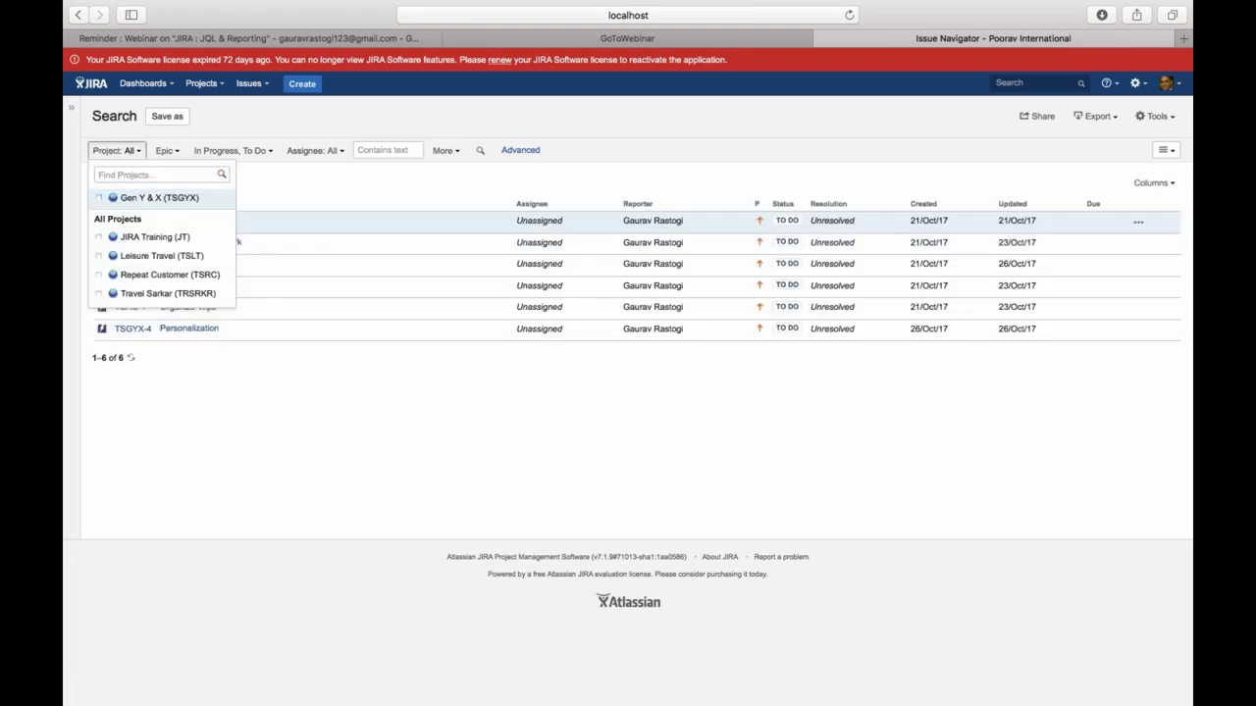
click(165, 150)
click(163, 197)
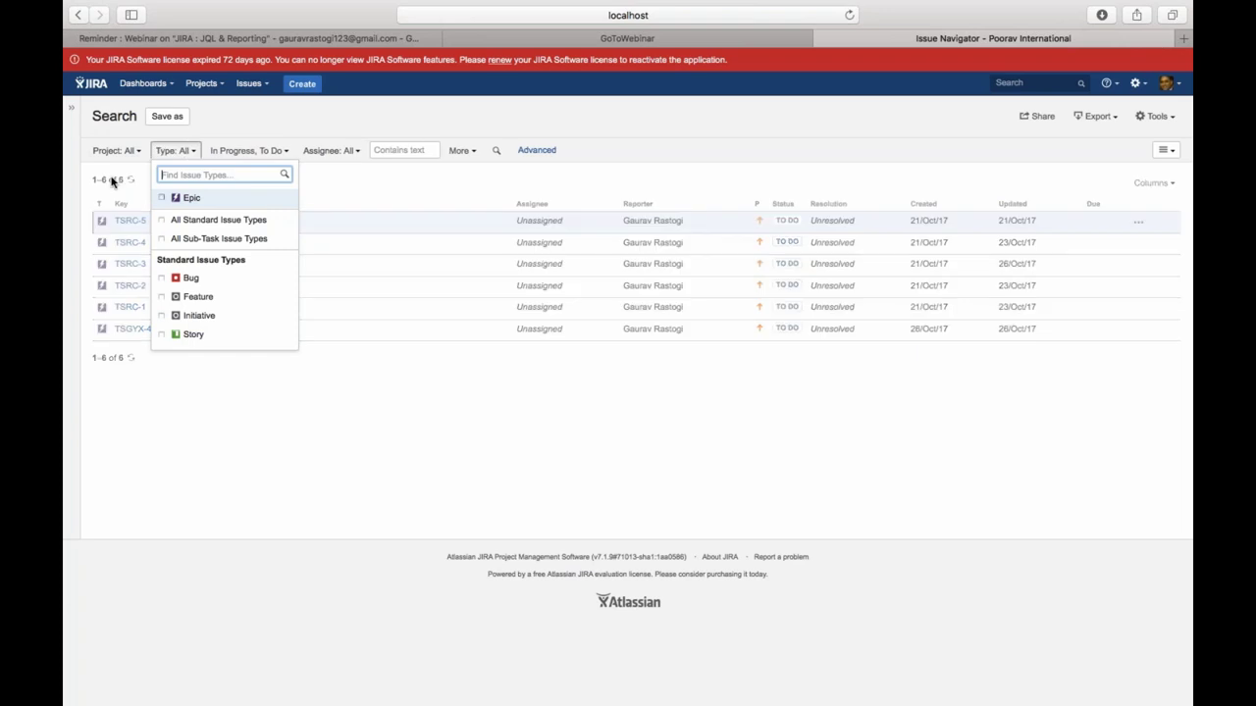
click(245, 150)
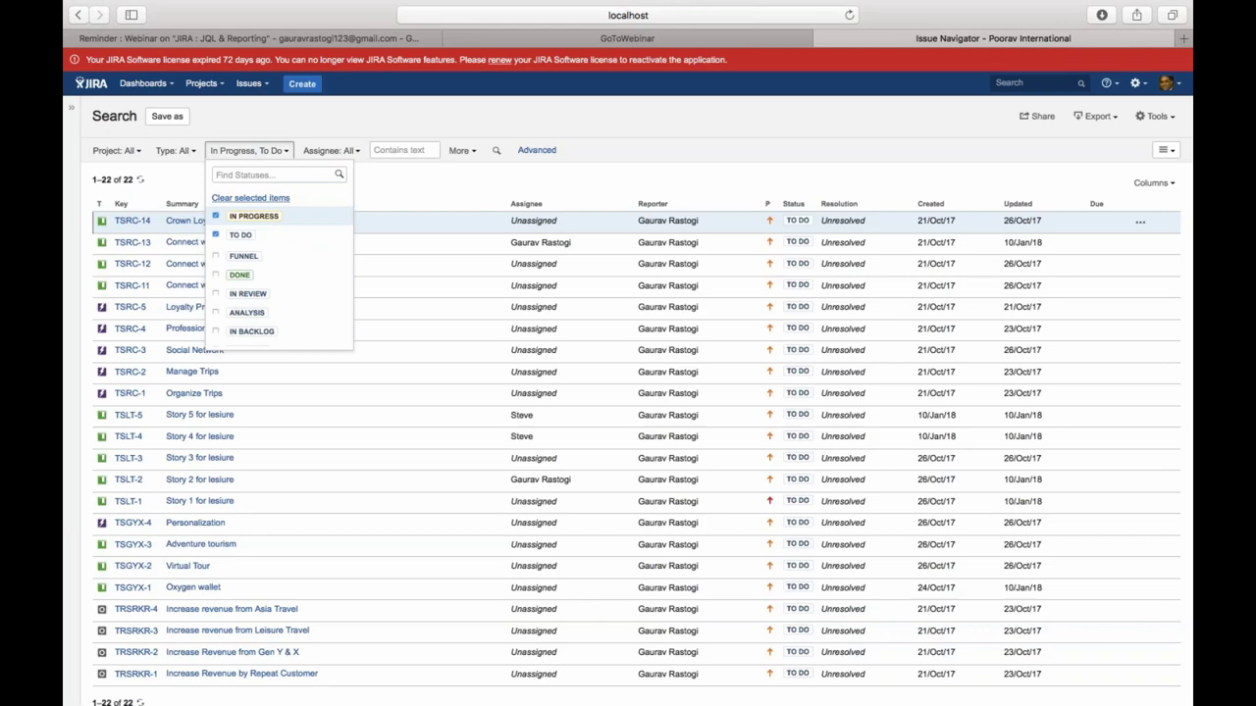
click(250, 197)
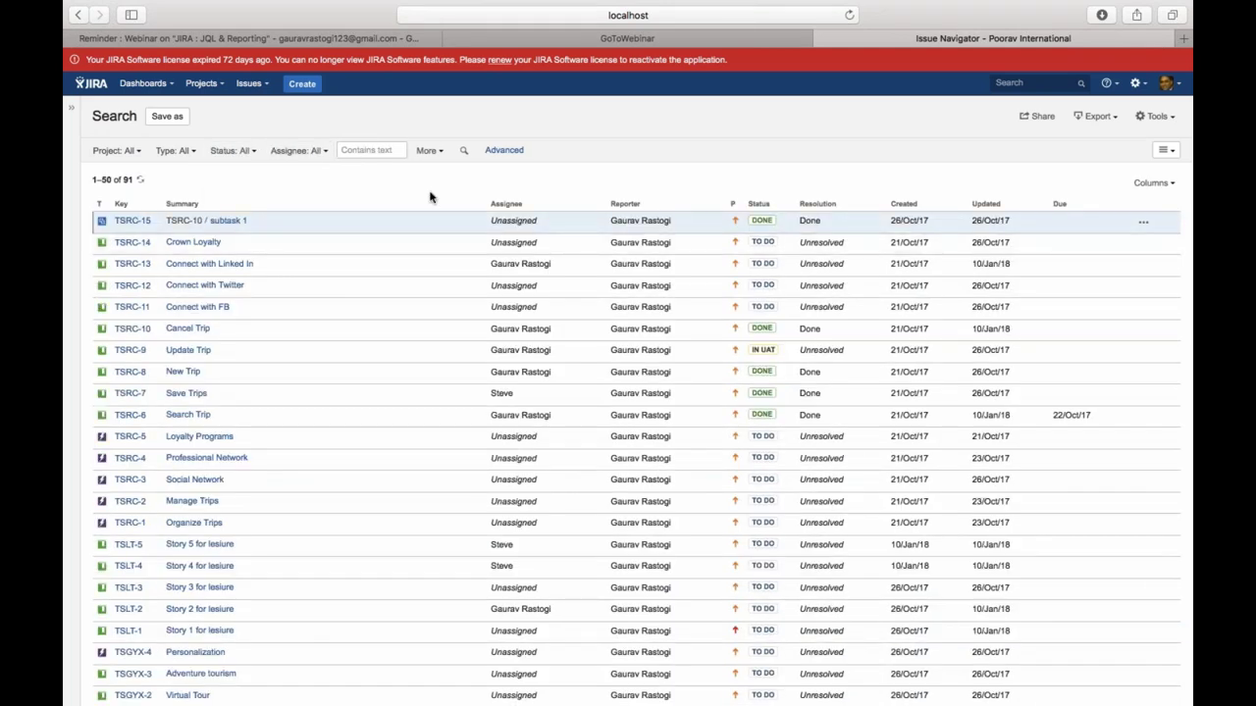
Add a Scrum Team Name criterion set to Team Alpha, narrowing results to 6 issues
click(440, 154)
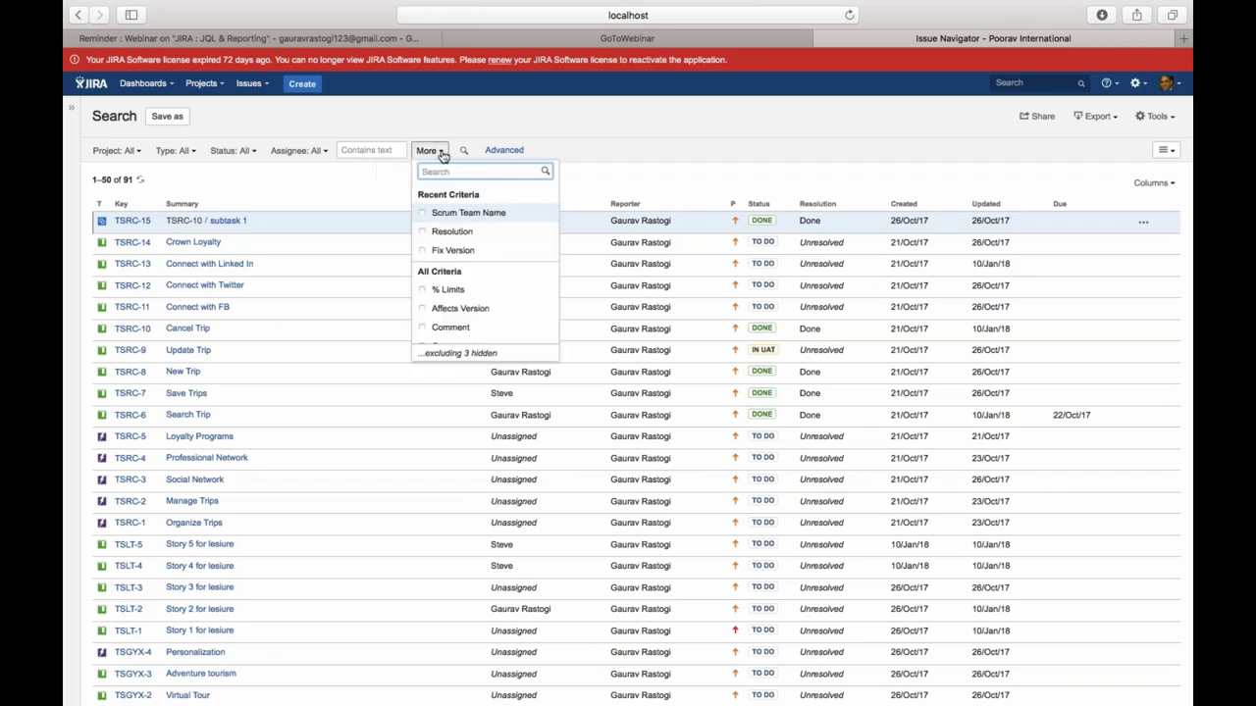
click(422, 215)
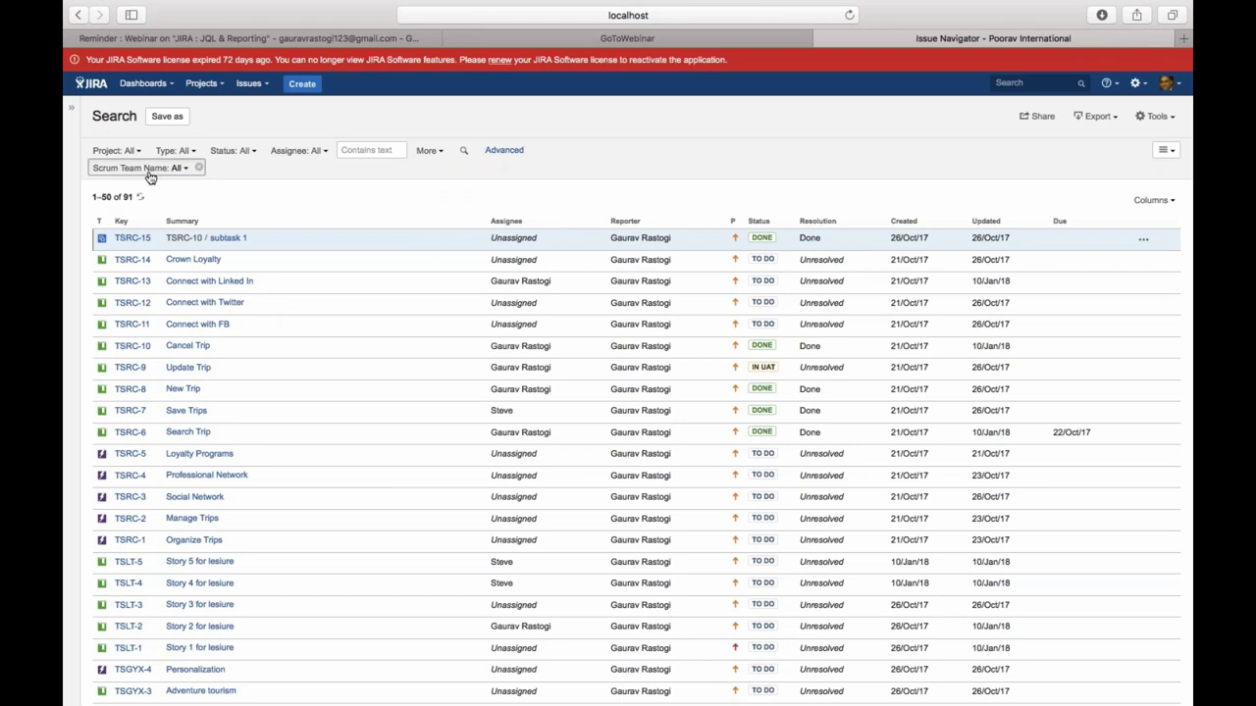
click(150, 173)
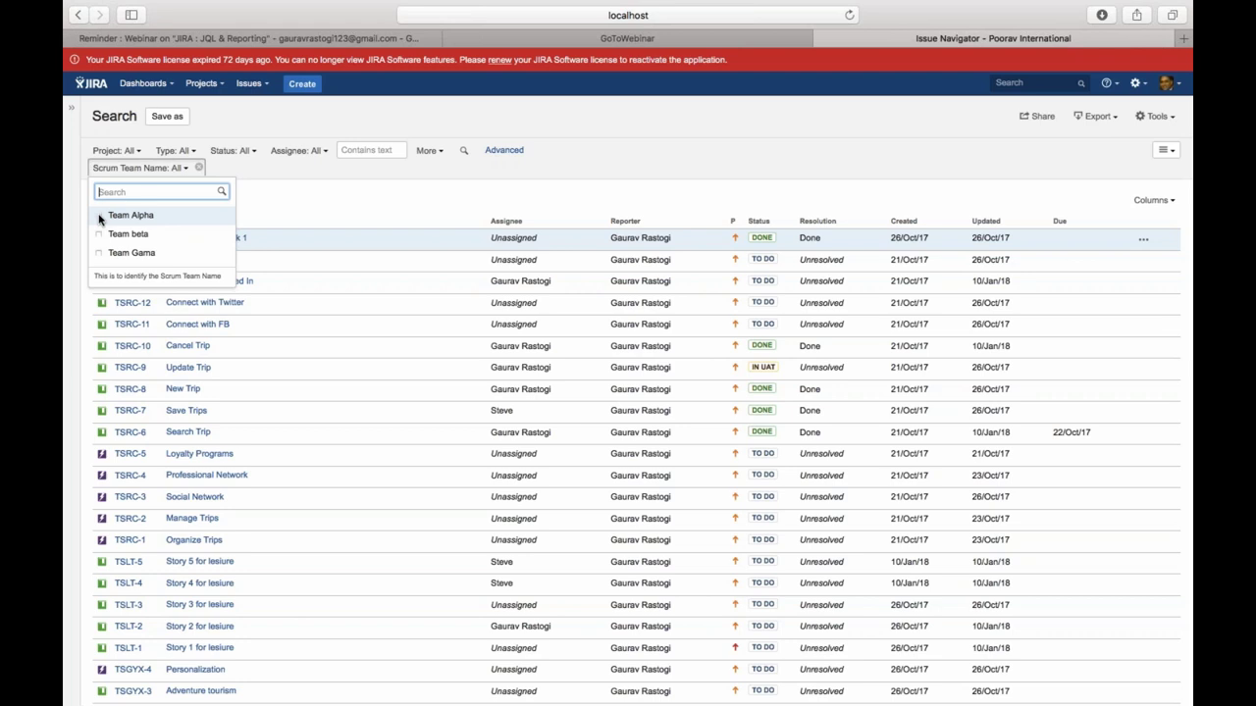
click(99, 216)
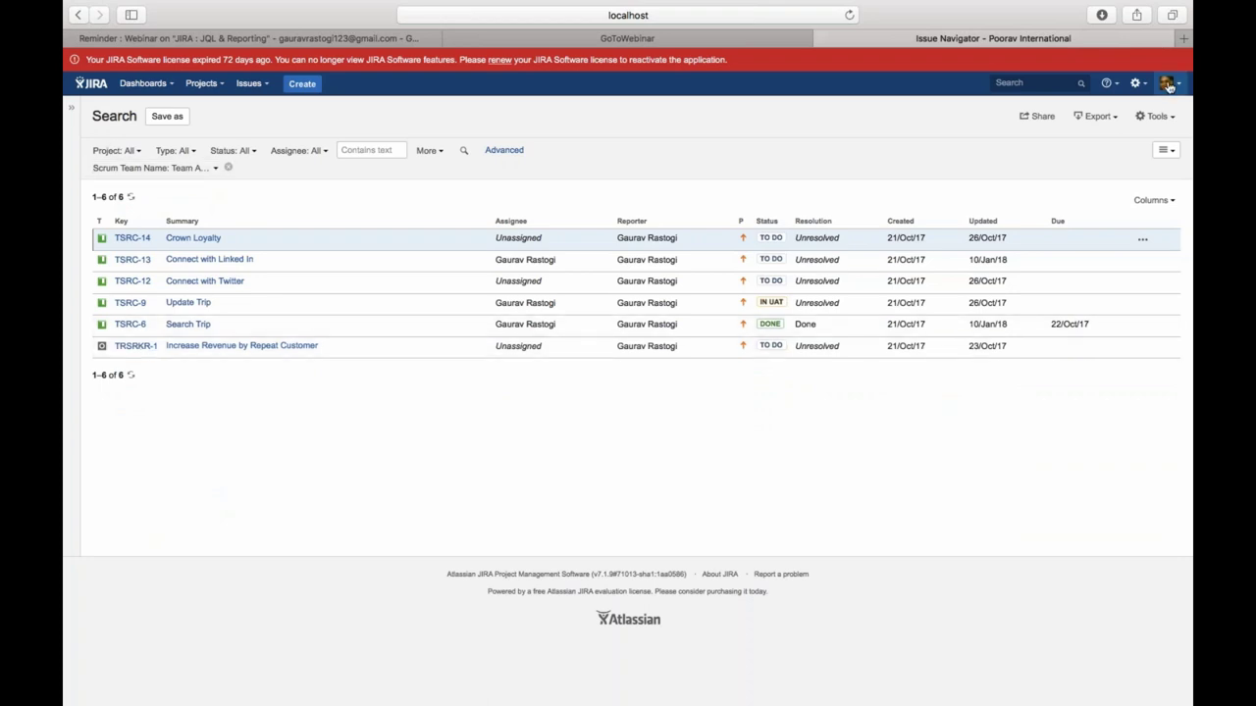
click(71, 225)
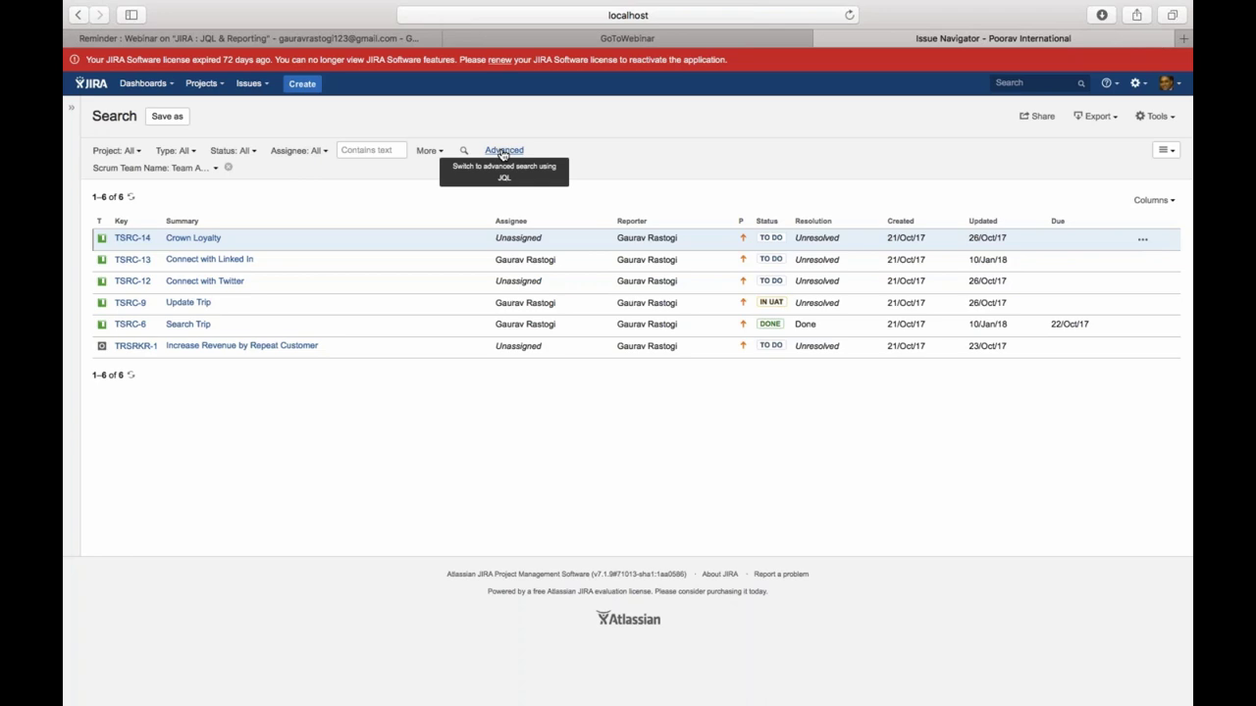
Switch to Advanced JQL mode and delete the existing Team Alpha query text
click(503, 151)
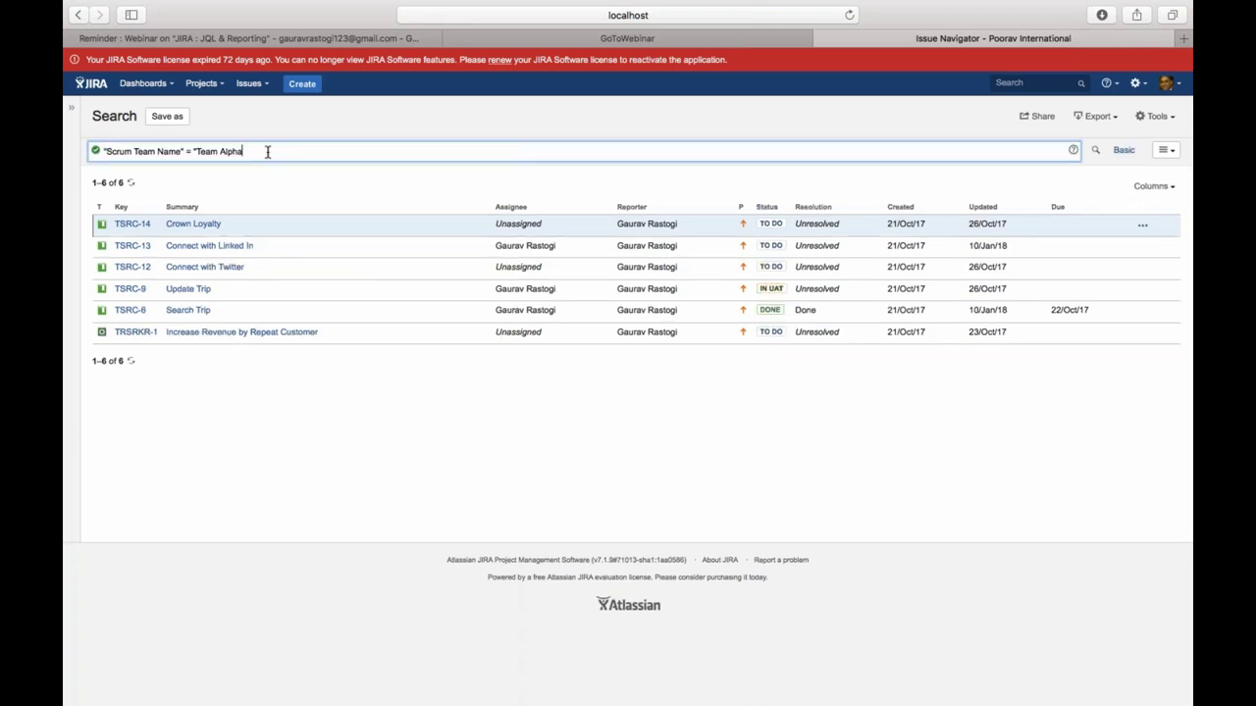
key(BackSpace)
key(BackSpace)
key(BackSpace)
key(BackSpace)
key(BackSpace)
key(BackSpace)
key(BackSpace)
key(BackSpace)
key(BackSpace)
key(BackSpace)
key(BackSpace)
key(BackSpace)
key(BackSpace)
key(BackSpace)
key(BackSpace)
key(BackSpace)
key(BackSpace)
key(BackSpace)
key(BackSpace)
key(BackSpace)
key(BackSpace)
key(BackSpace)
key(BackSpace)
key(BackSpace)
key(BackSpace)
key(BackSpace)
key(BackSpace)
key(BackSpace)
click(272, 122)
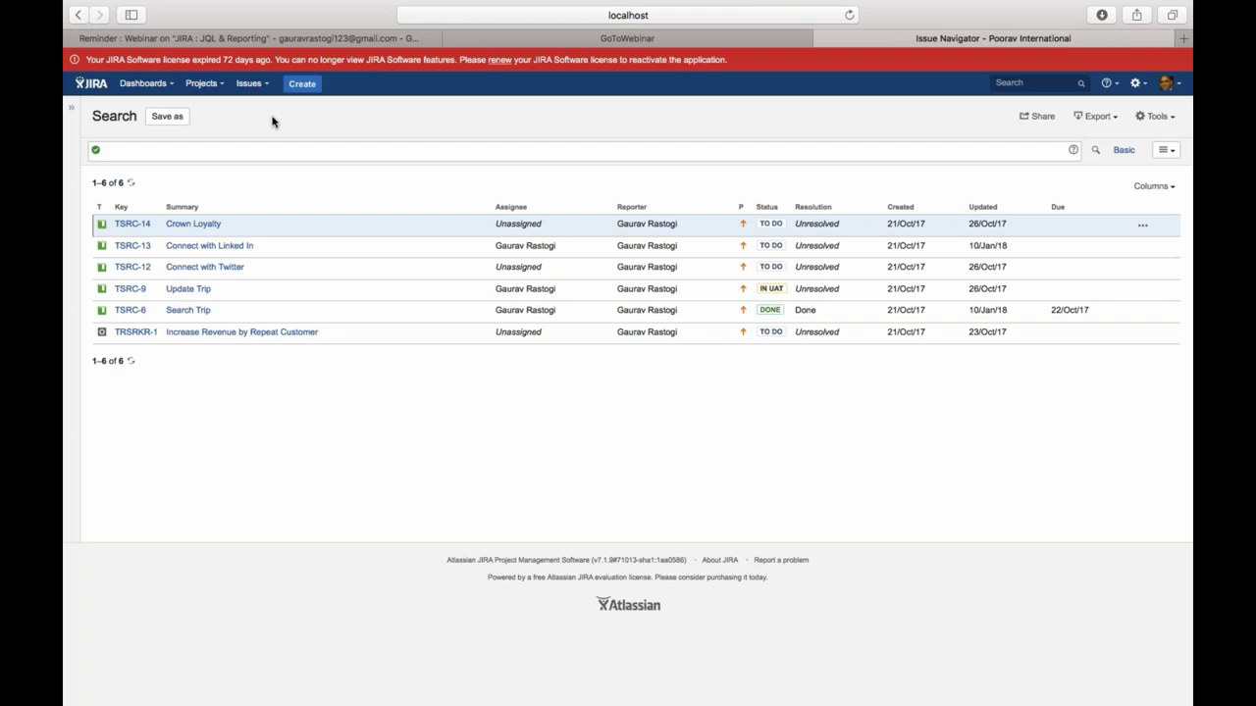
click(260, 153)
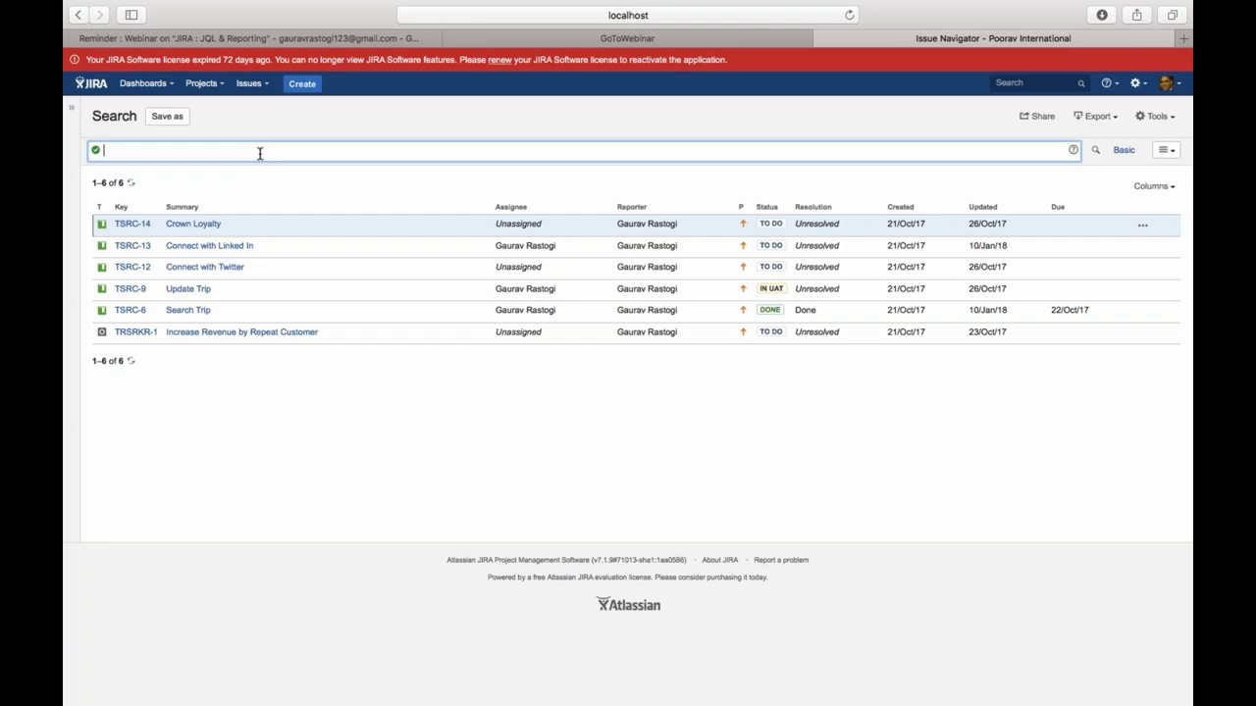
click(219, 83)
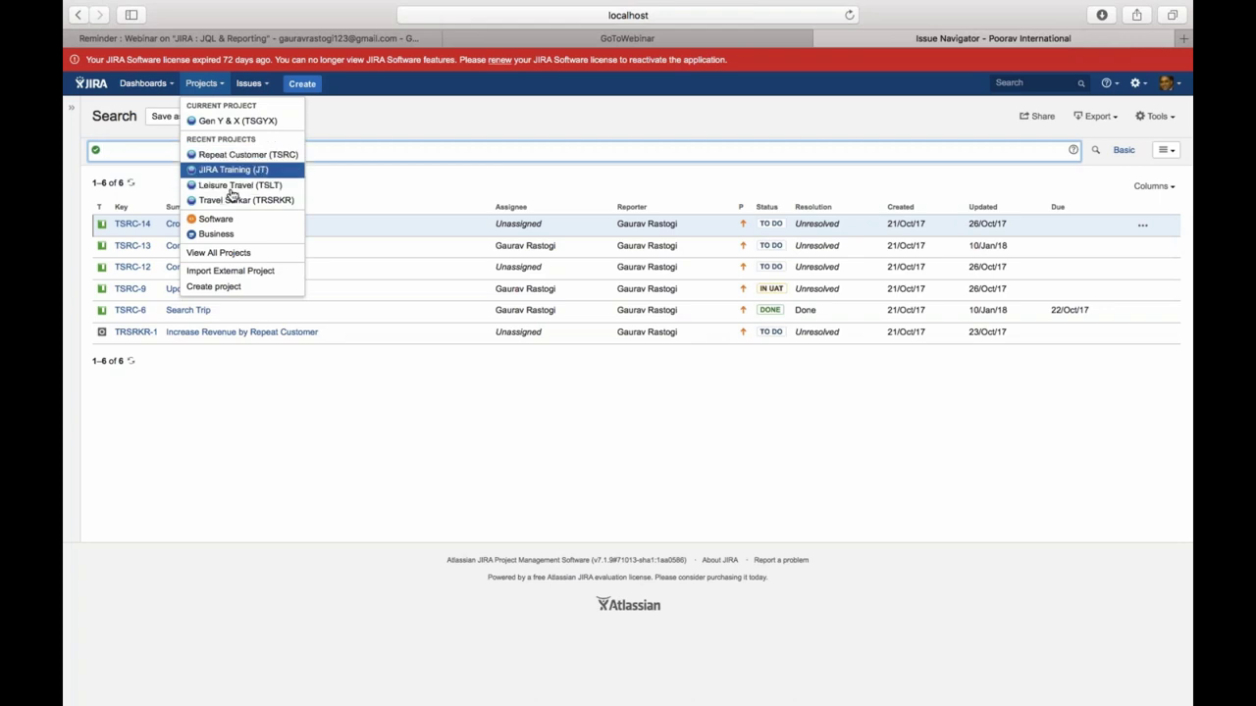
key(Escape)
click(103, 150)
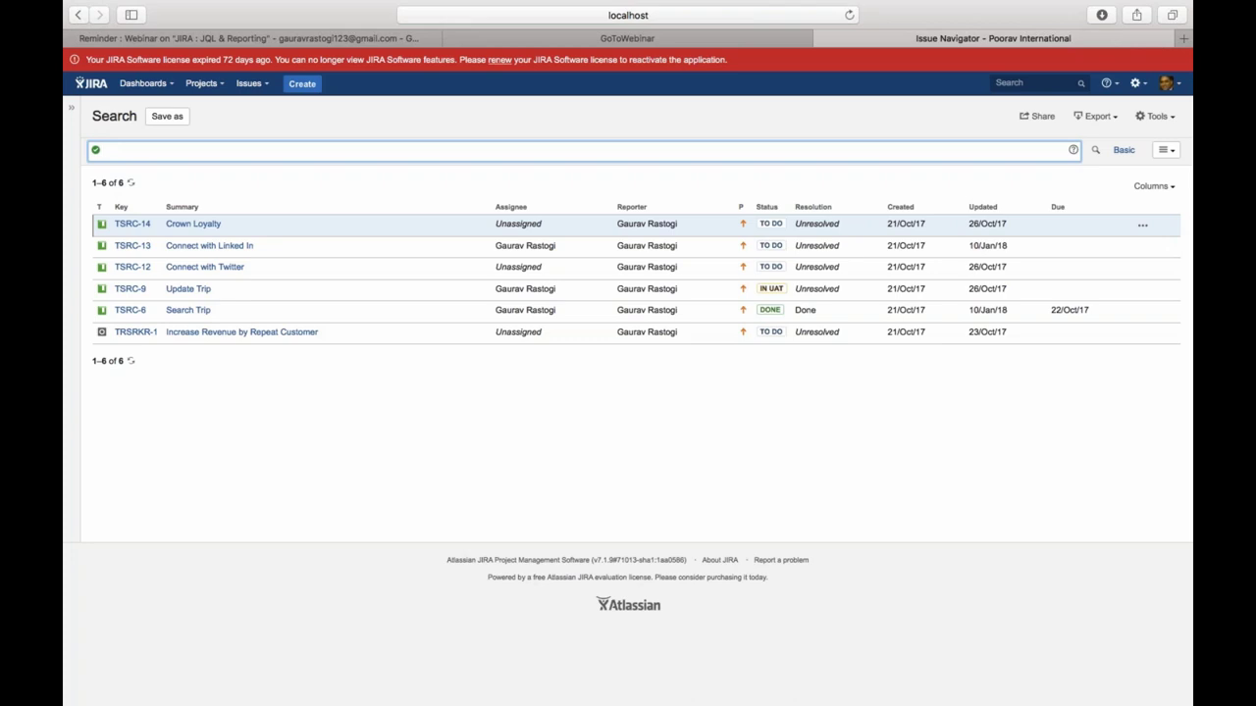
click(203, 83)
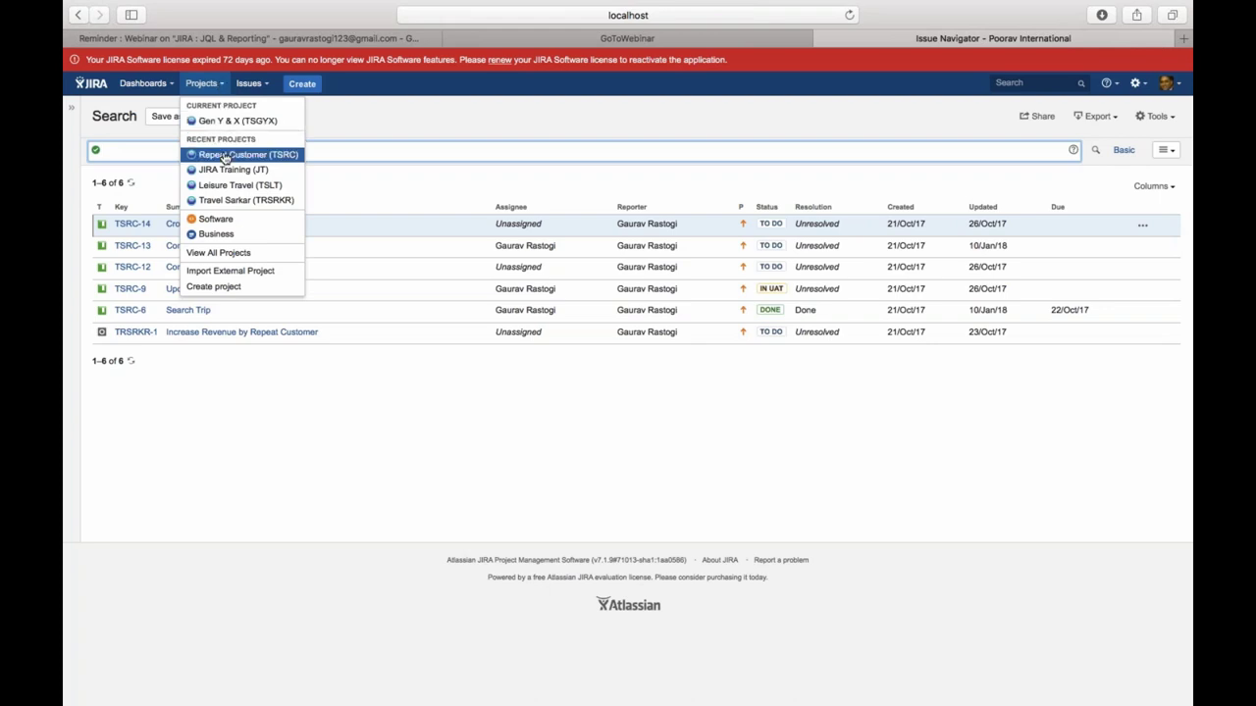
click(359, 147)
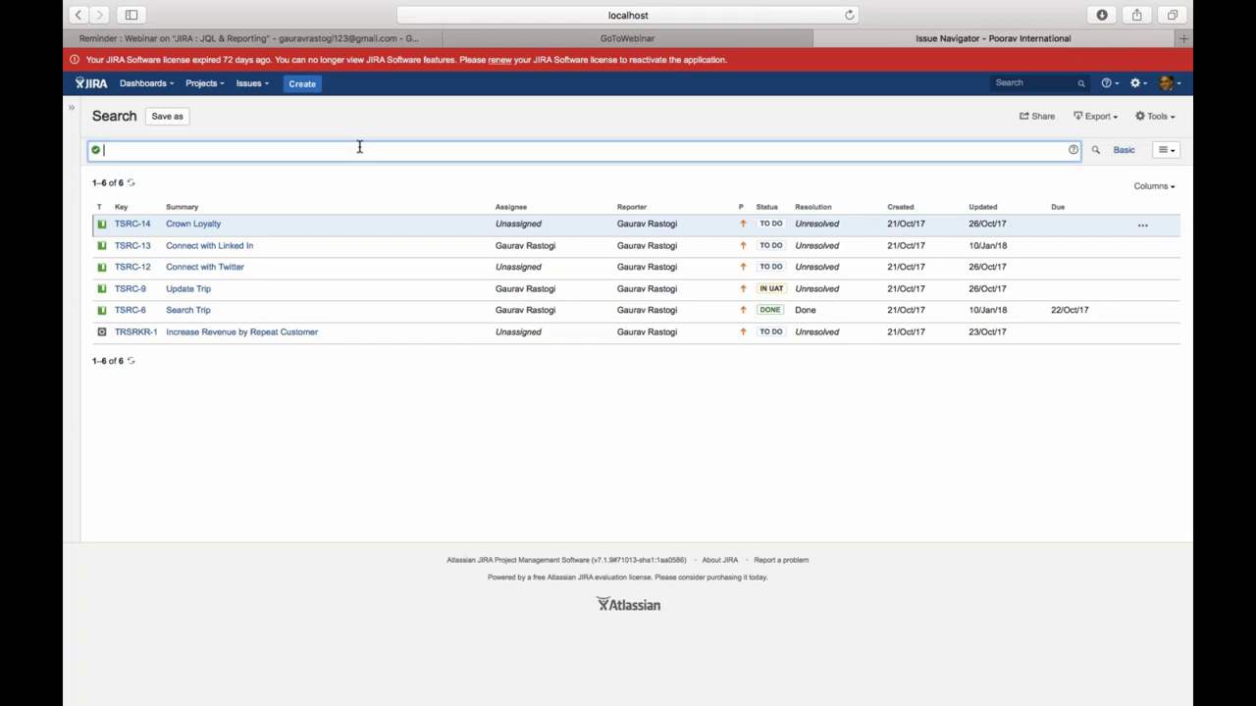
Start the JQL query with the project field and the = operator from autocomplete
text(p)
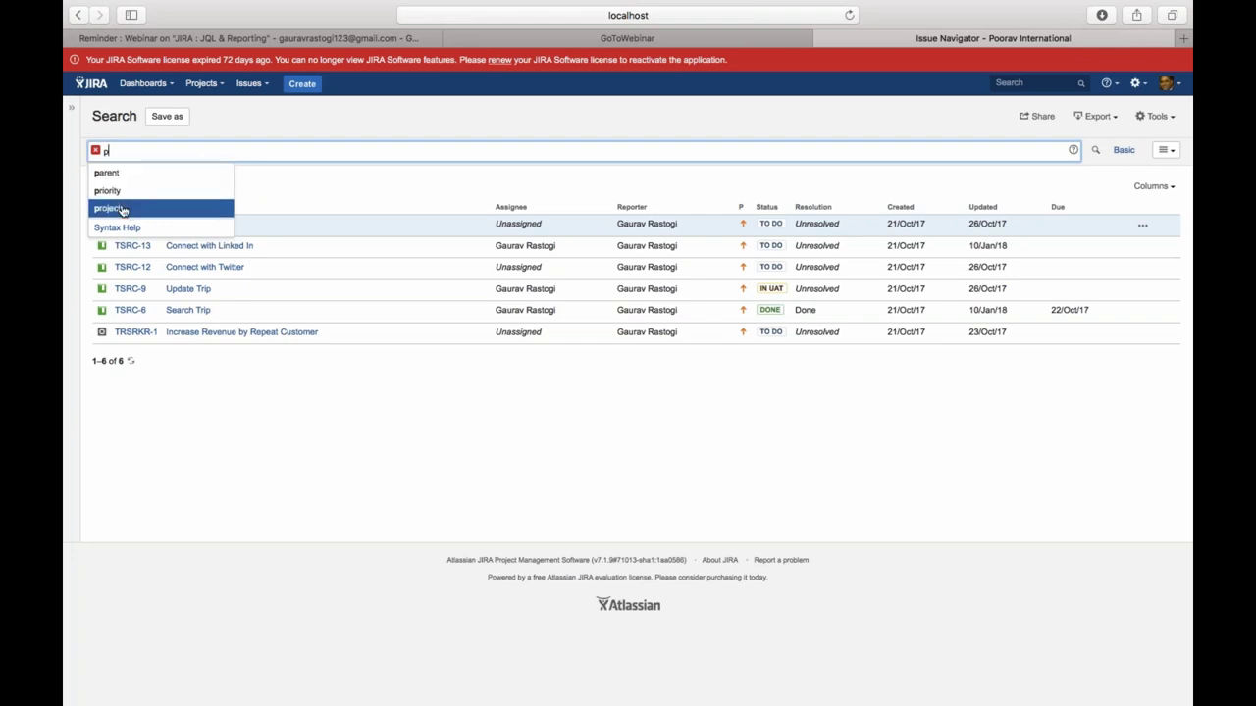
click(122, 209)
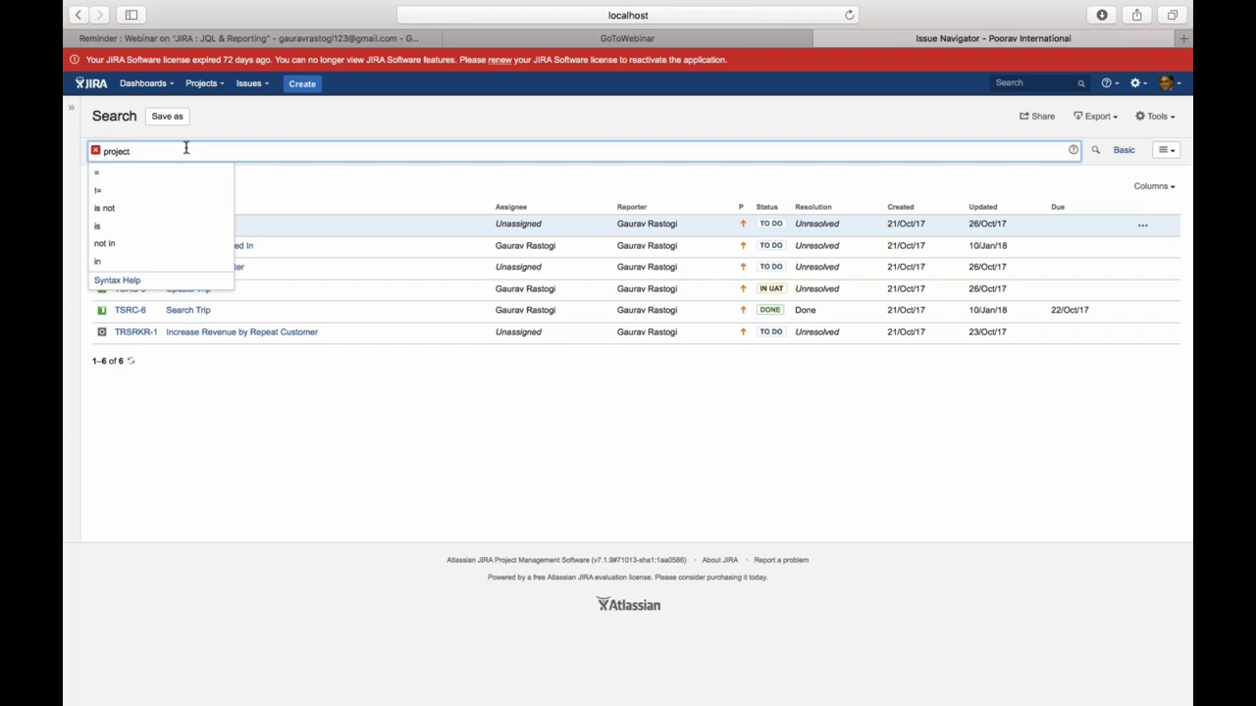
key(Down)
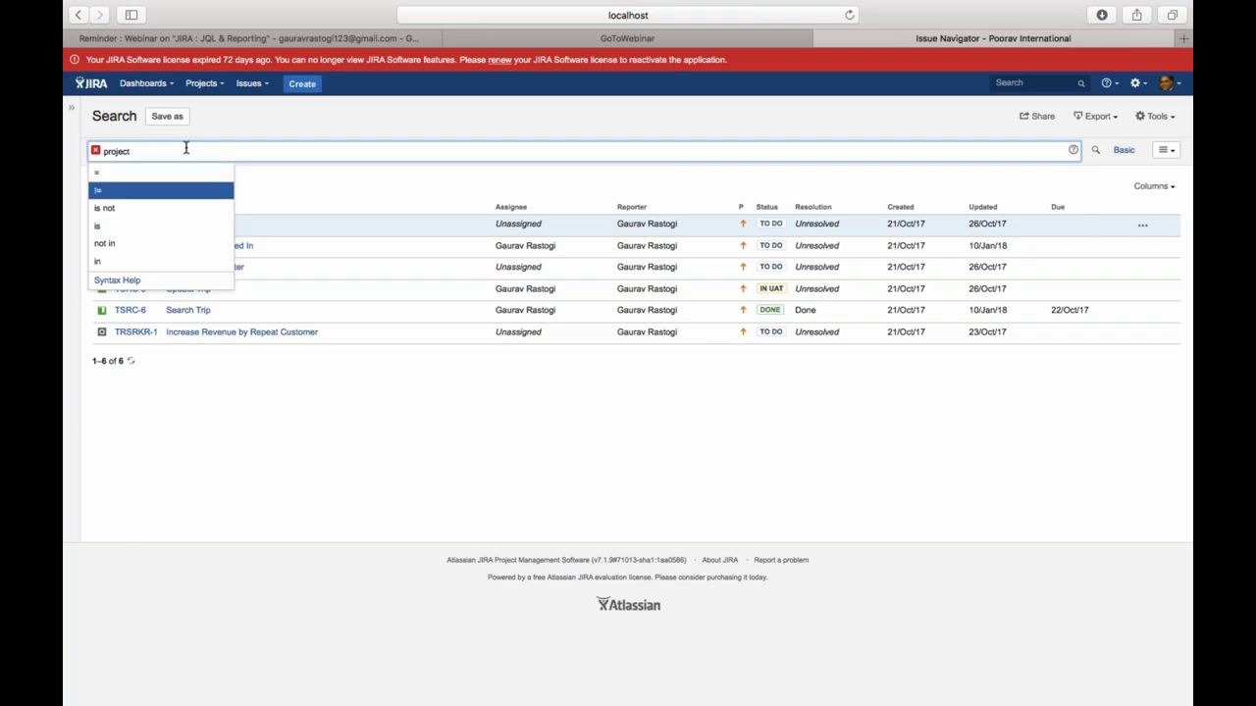
key(Down)
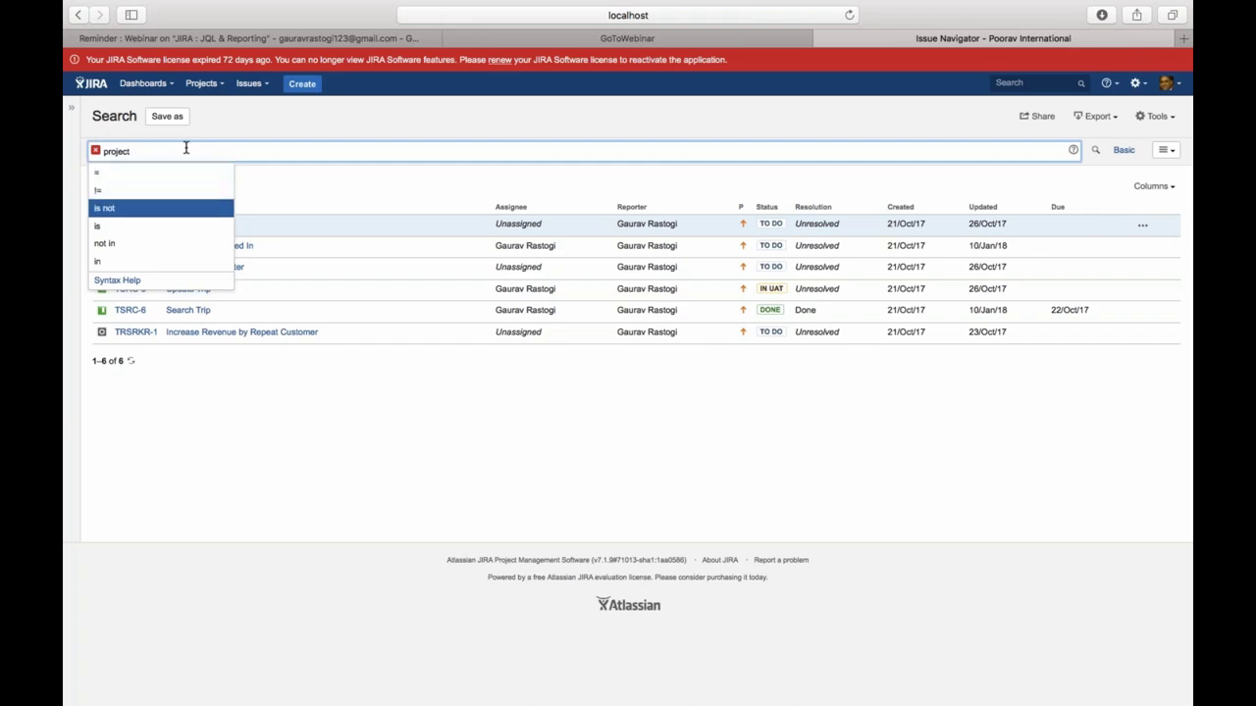
key(Down)
key(Down)
key(Down)
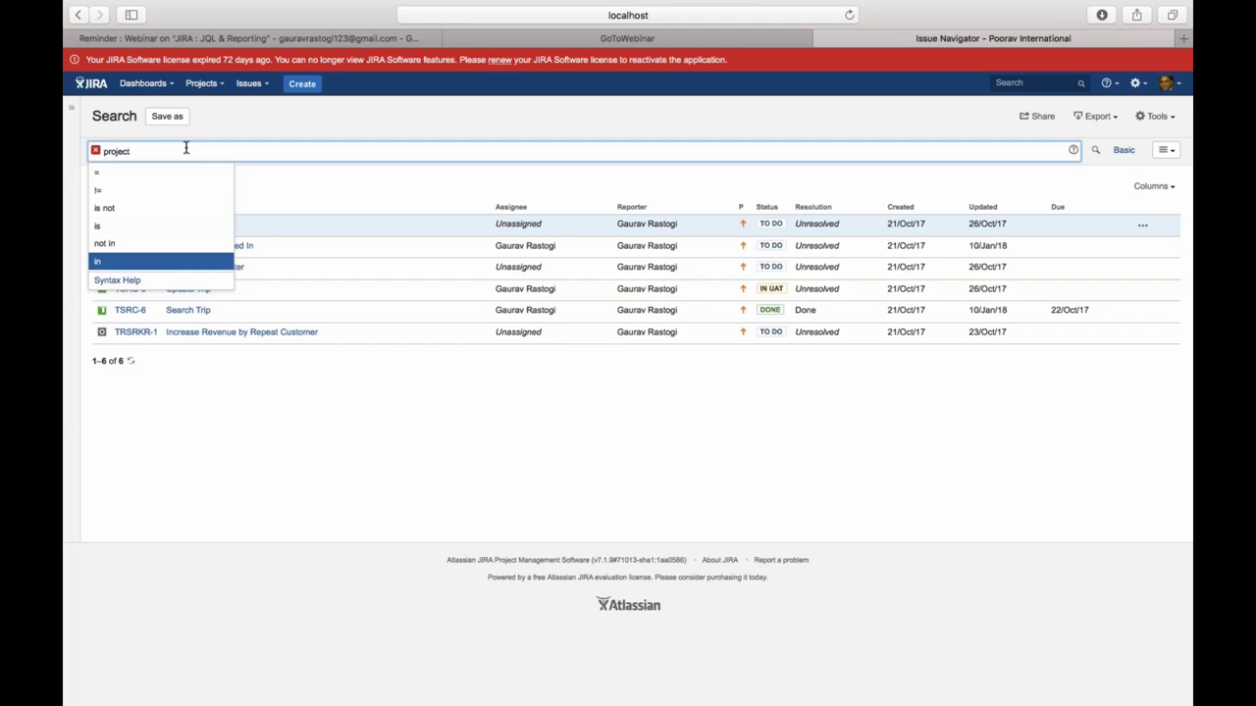
key(Down)
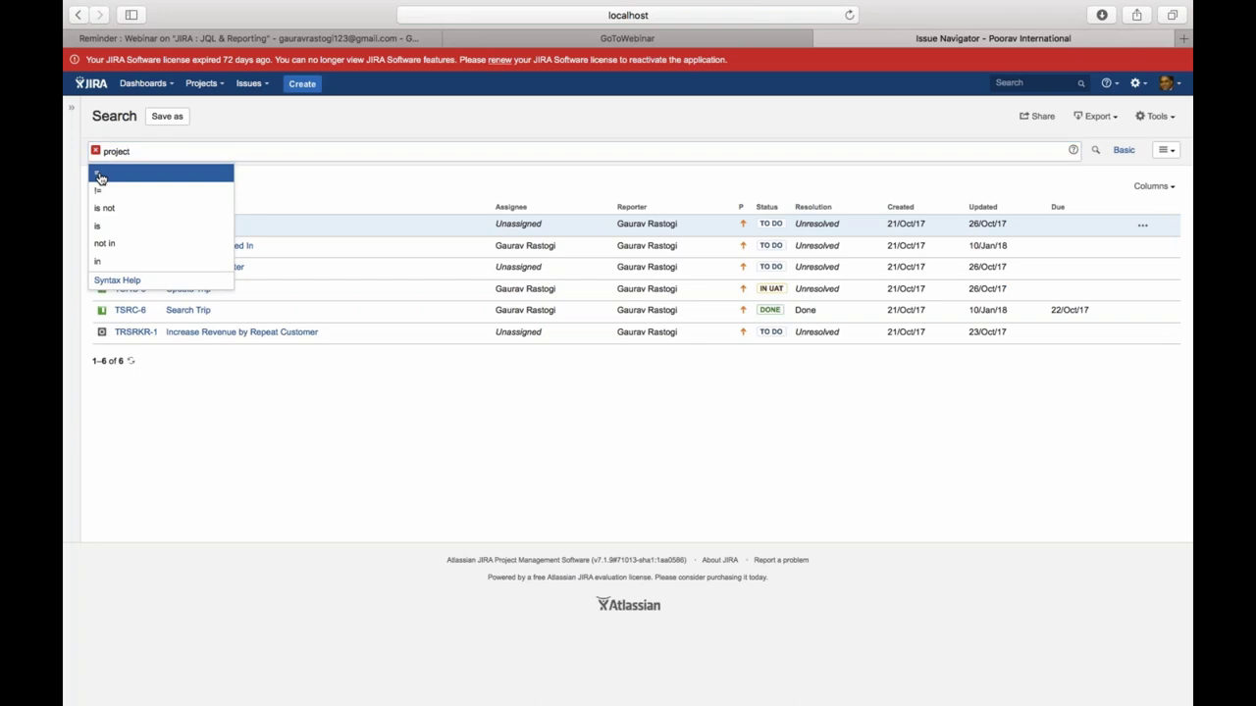
click(99, 176)
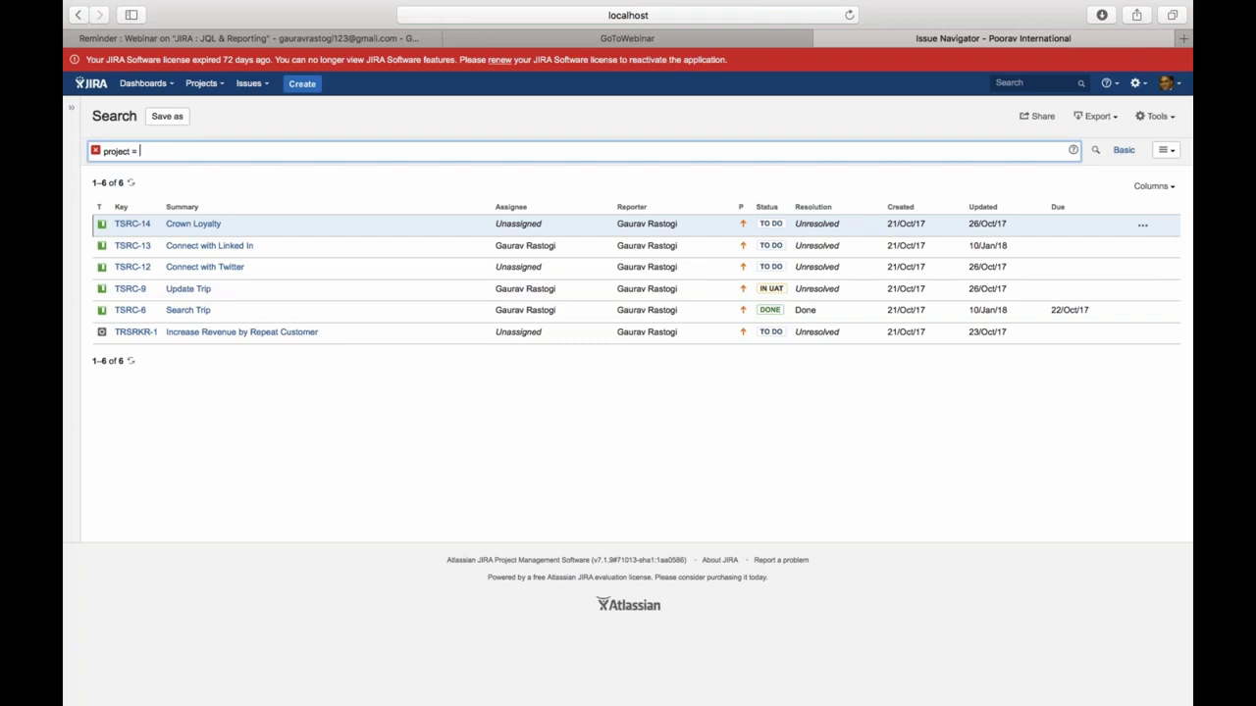
Complete the query as project = "Repeat Customer" and run it, listing 15 issues
key(Down)
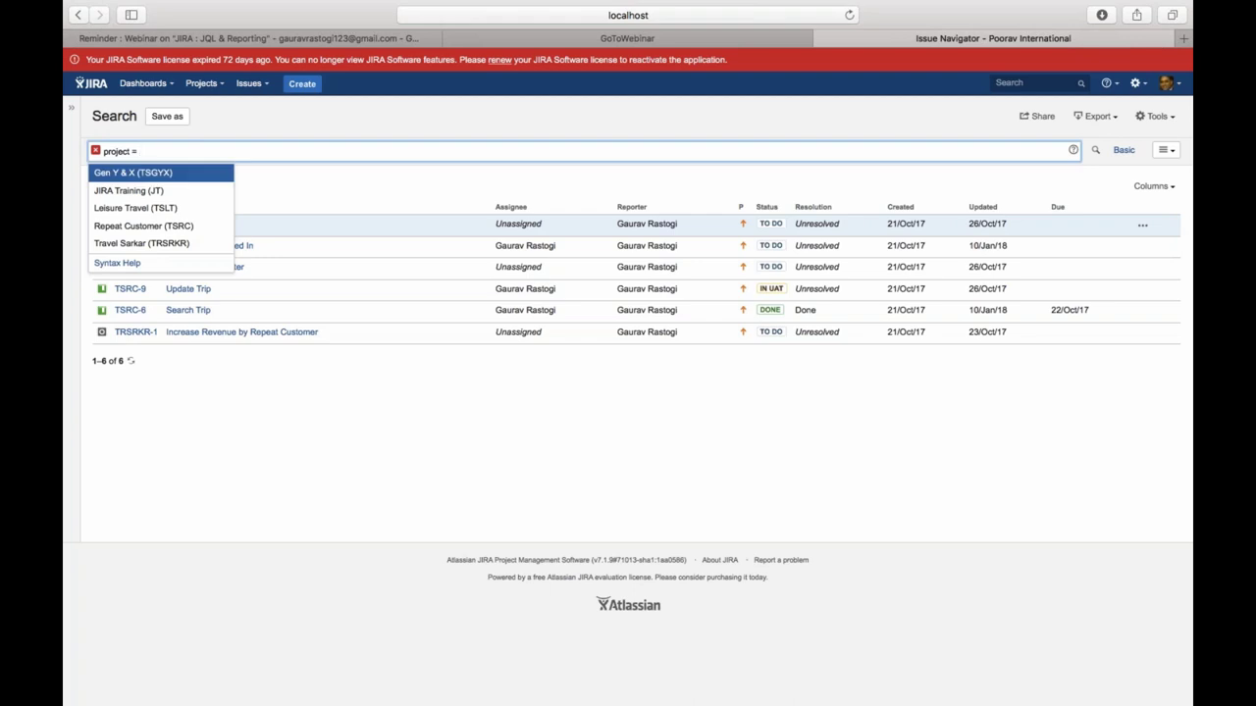
click(127, 229)
key(Return)
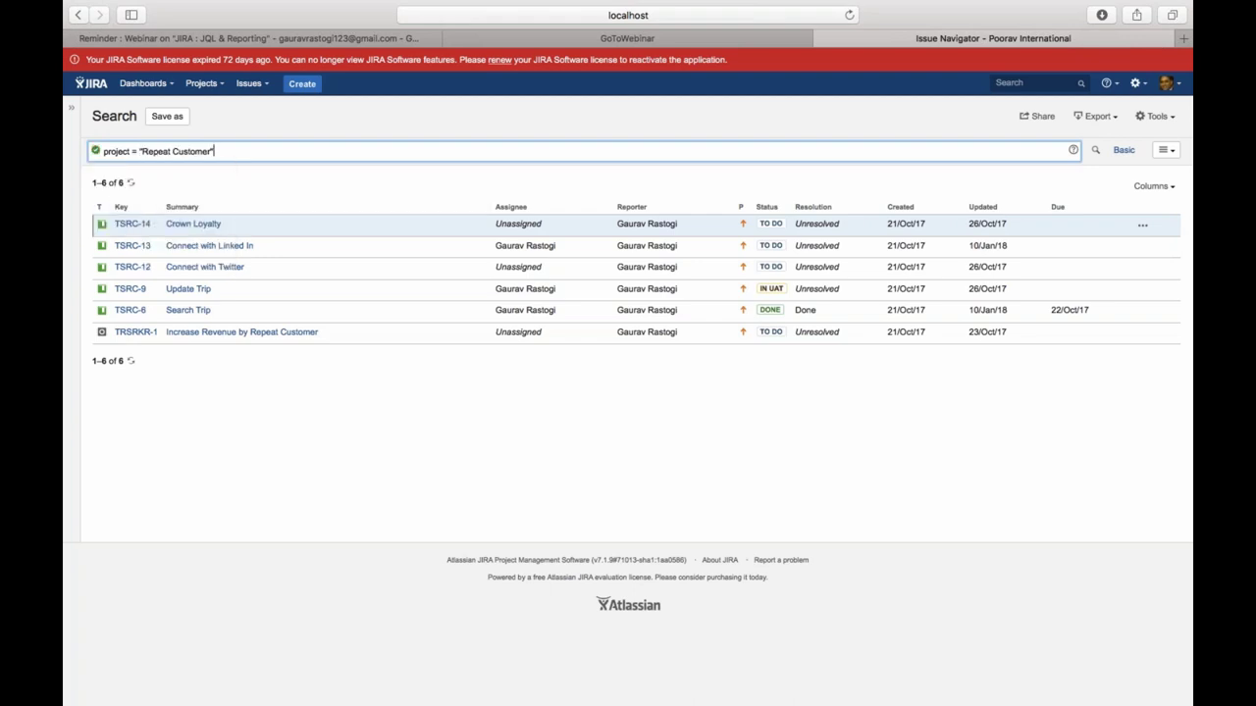
click(1095, 152)
click(1096, 154)
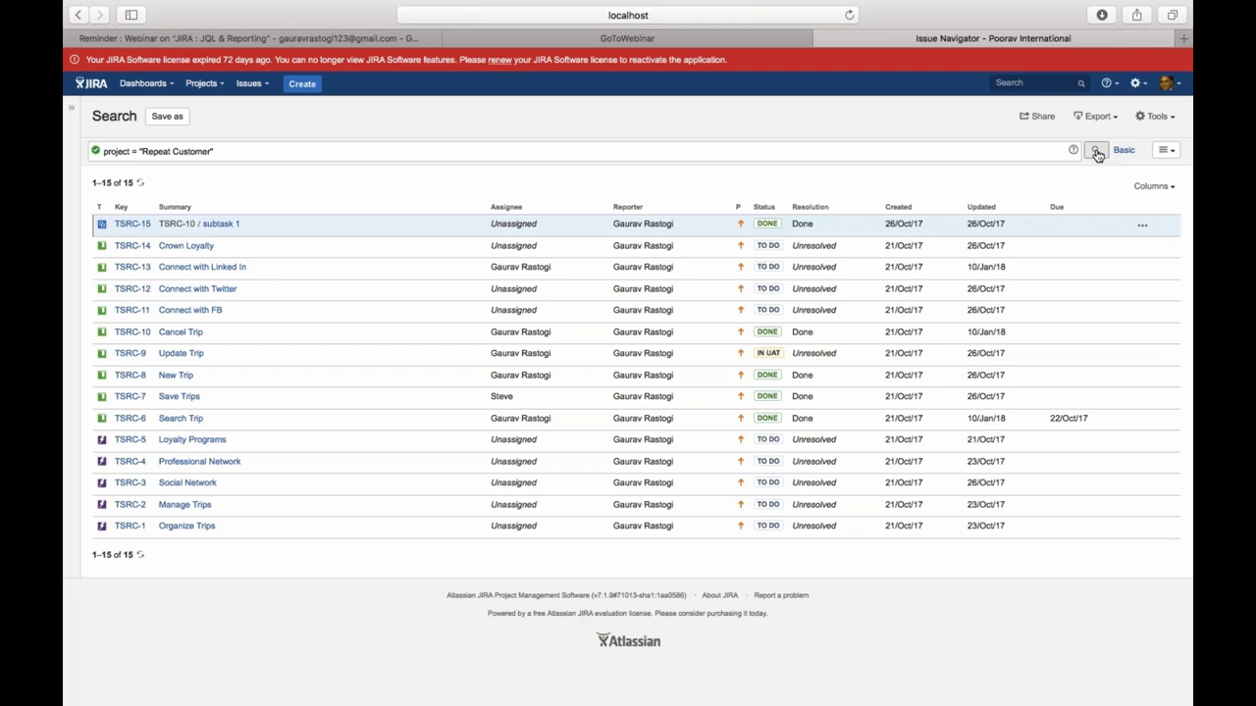
click(214, 151)
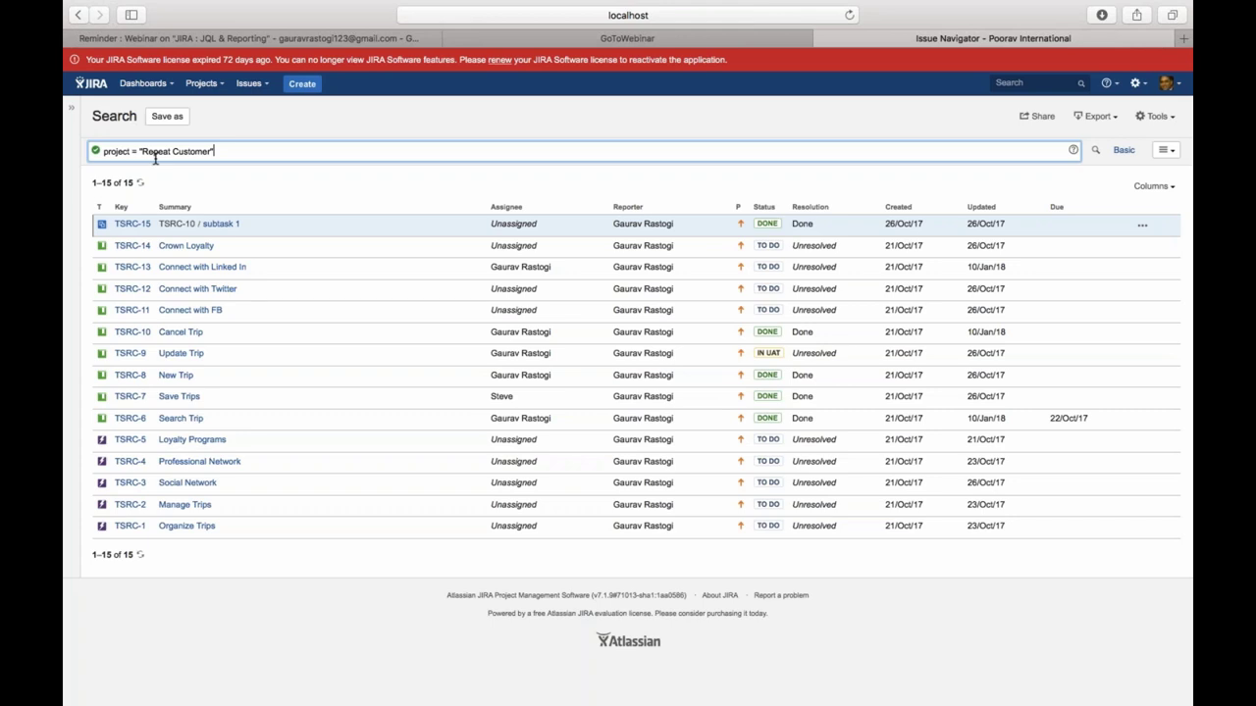
Return to Keynote slide 8 'JIRA Queries, JQL & Reporting' and select its first bullet
key(super+Tab)
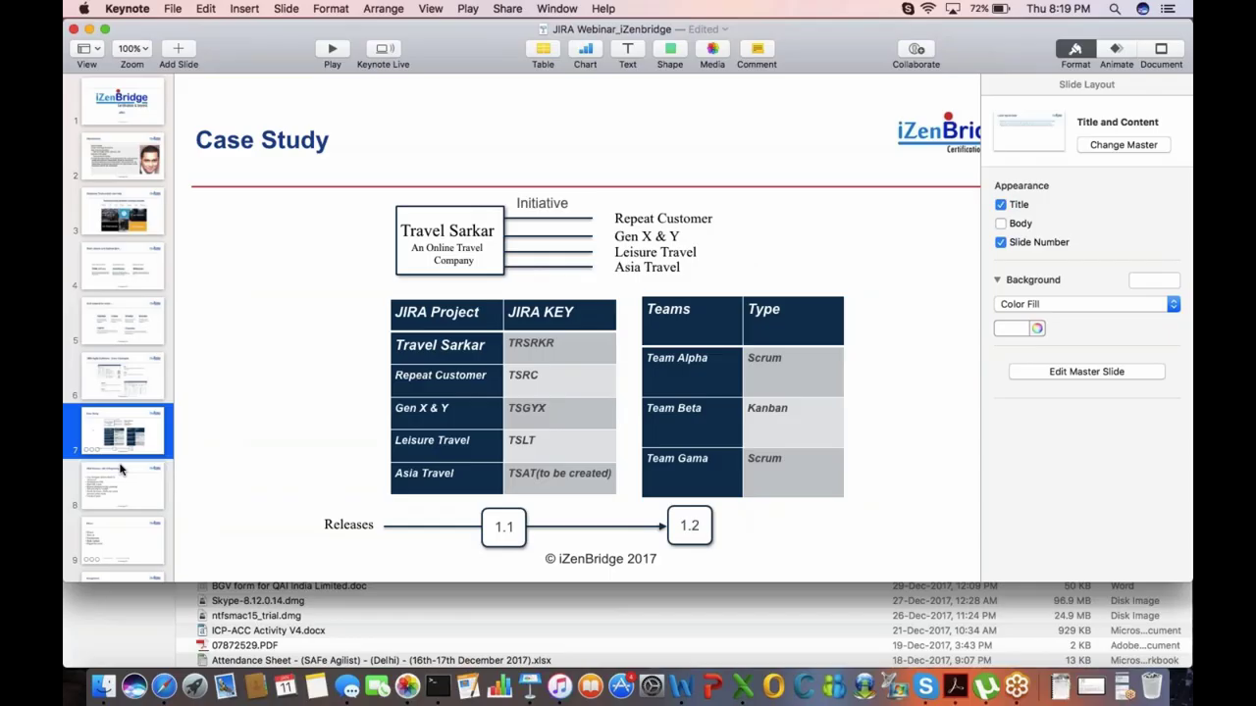
click(121, 470)
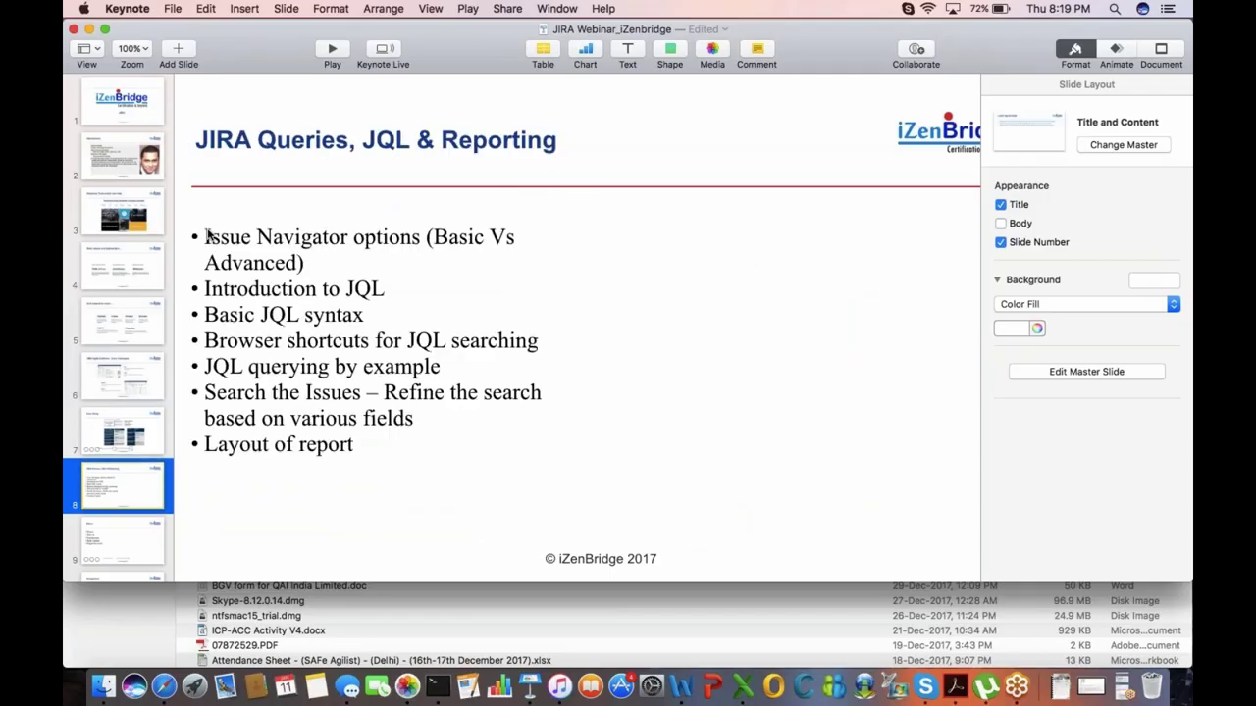
click(208, 235)
drag(207, 237, 306, 263)
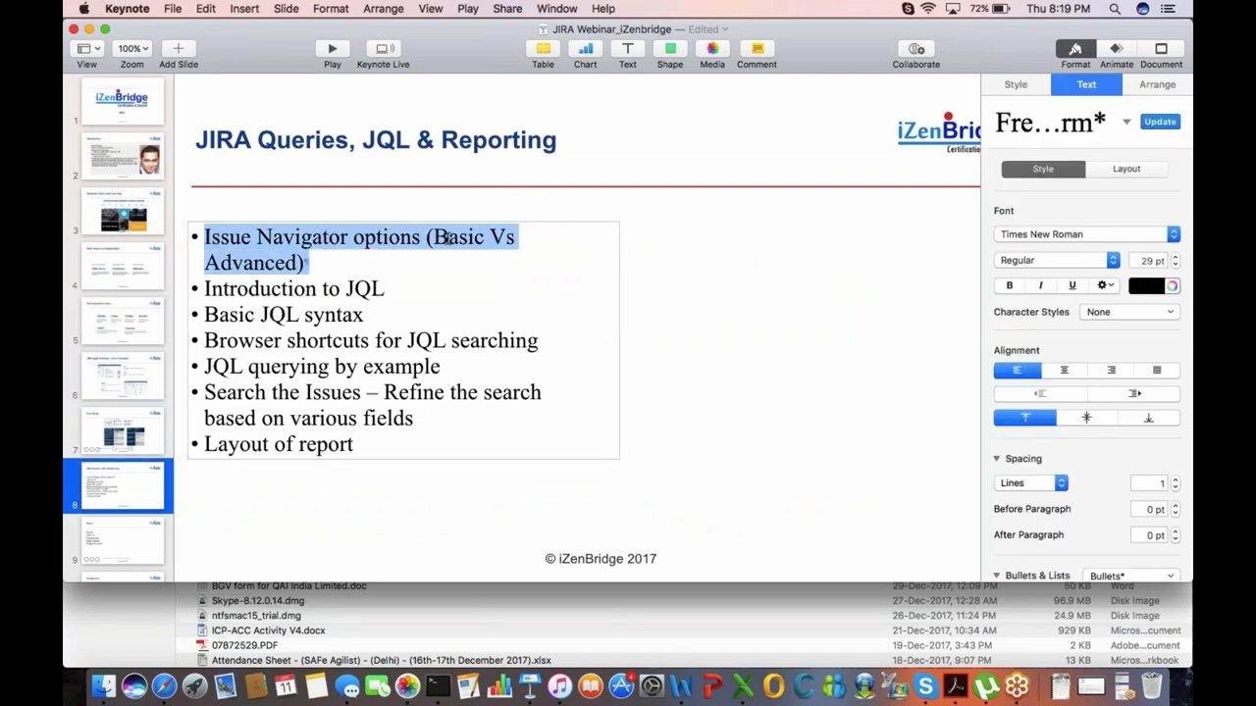
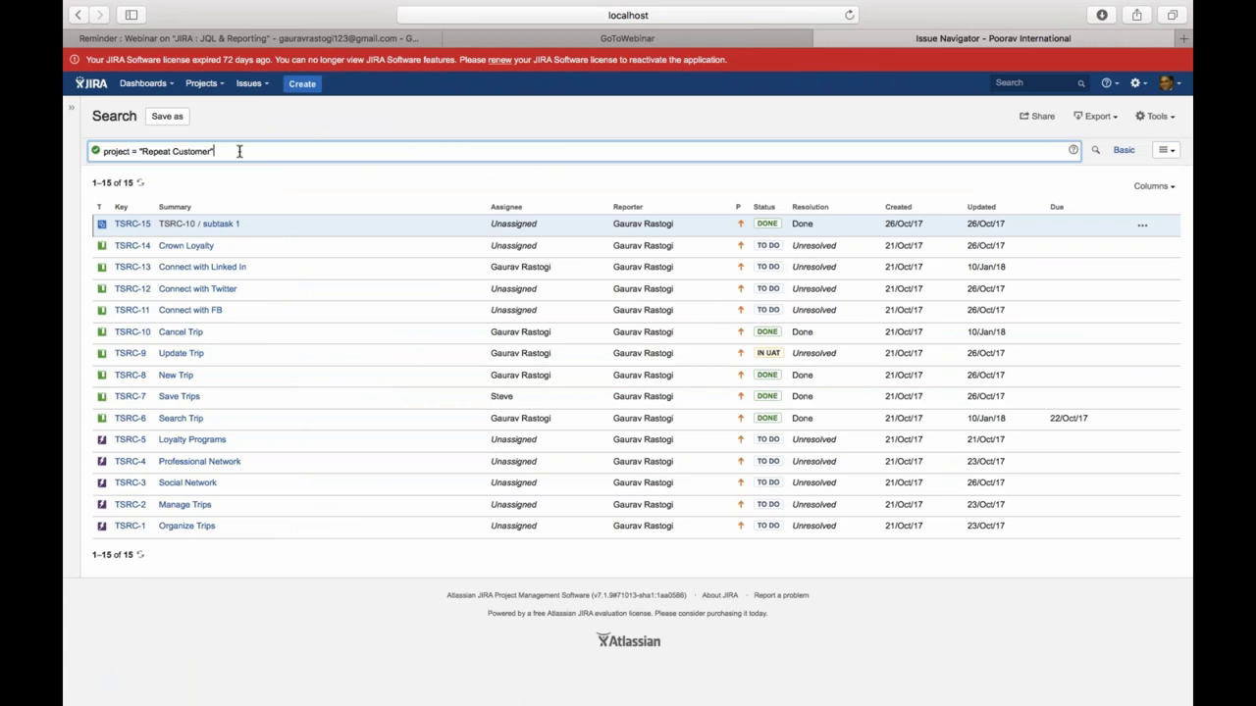
Save the Repeat Customer JQL search as a filter named my_first_query, fixing the typo in the name
click(167, 116)
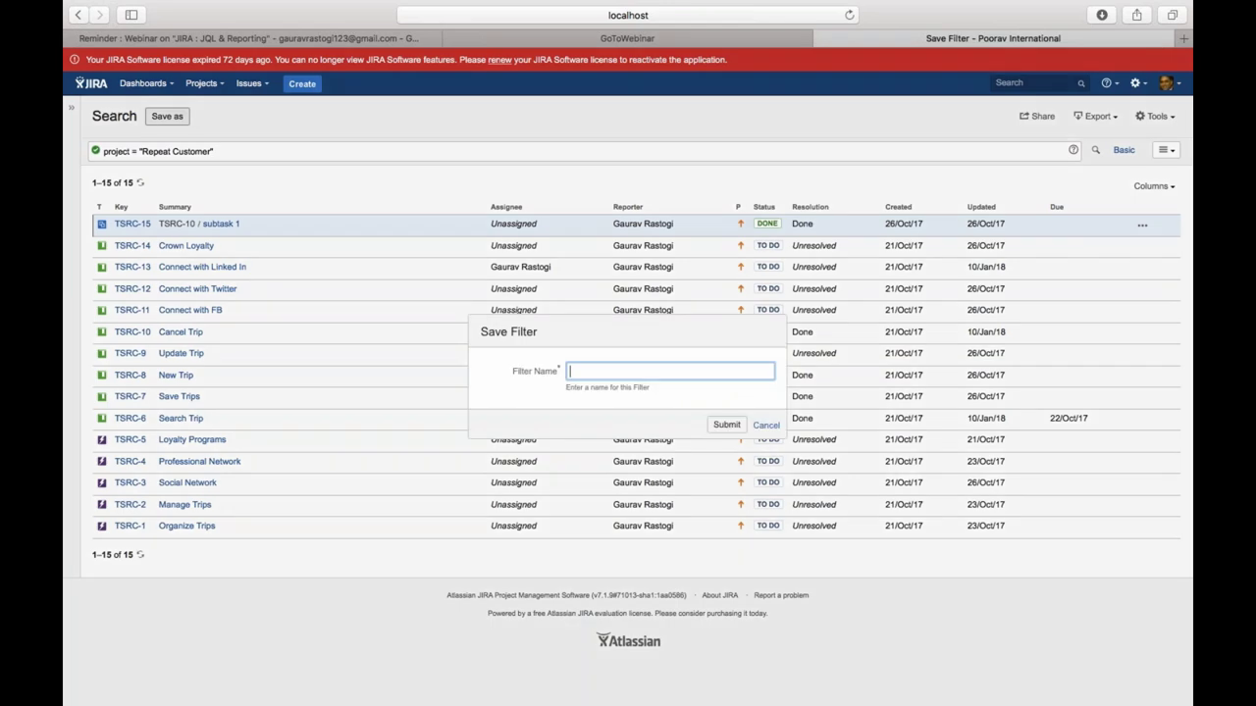
text(my firs query)
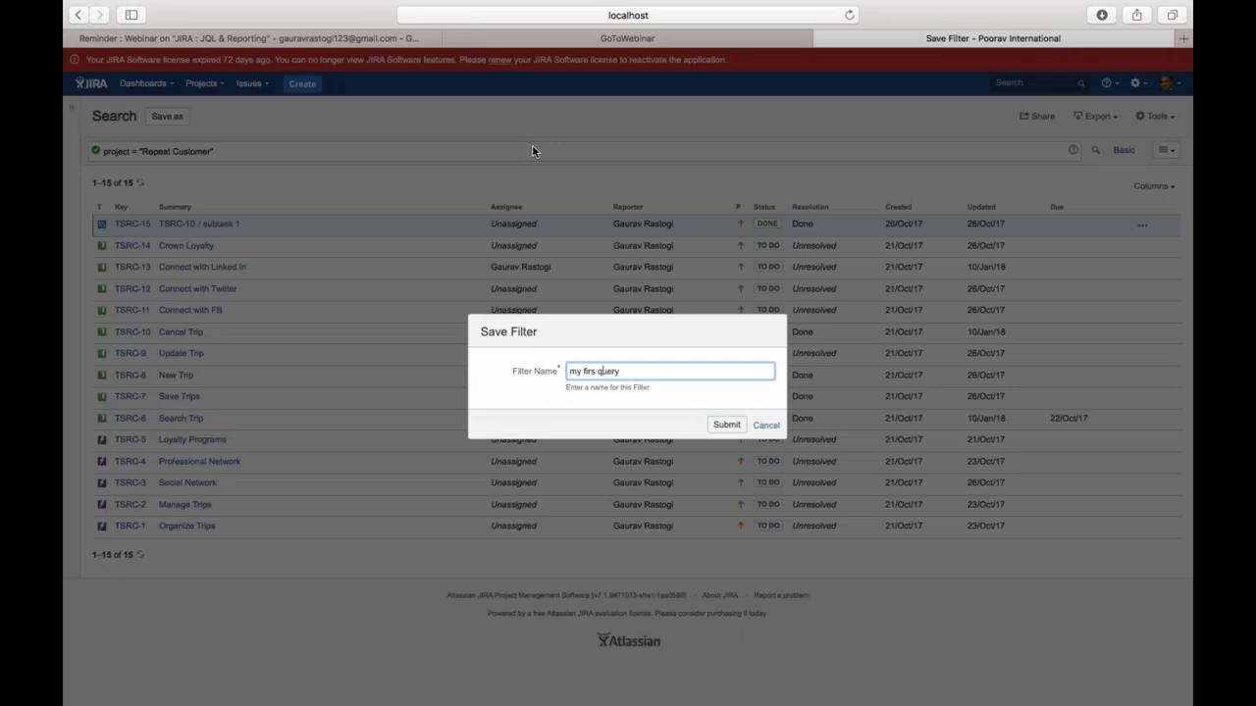
key(Left)
key(BackSpace)
text(_)
key(Right)
key(Right)
key(Right)
key(Right)
text(t)
key(Delete)
text(_)
click(727, 425)
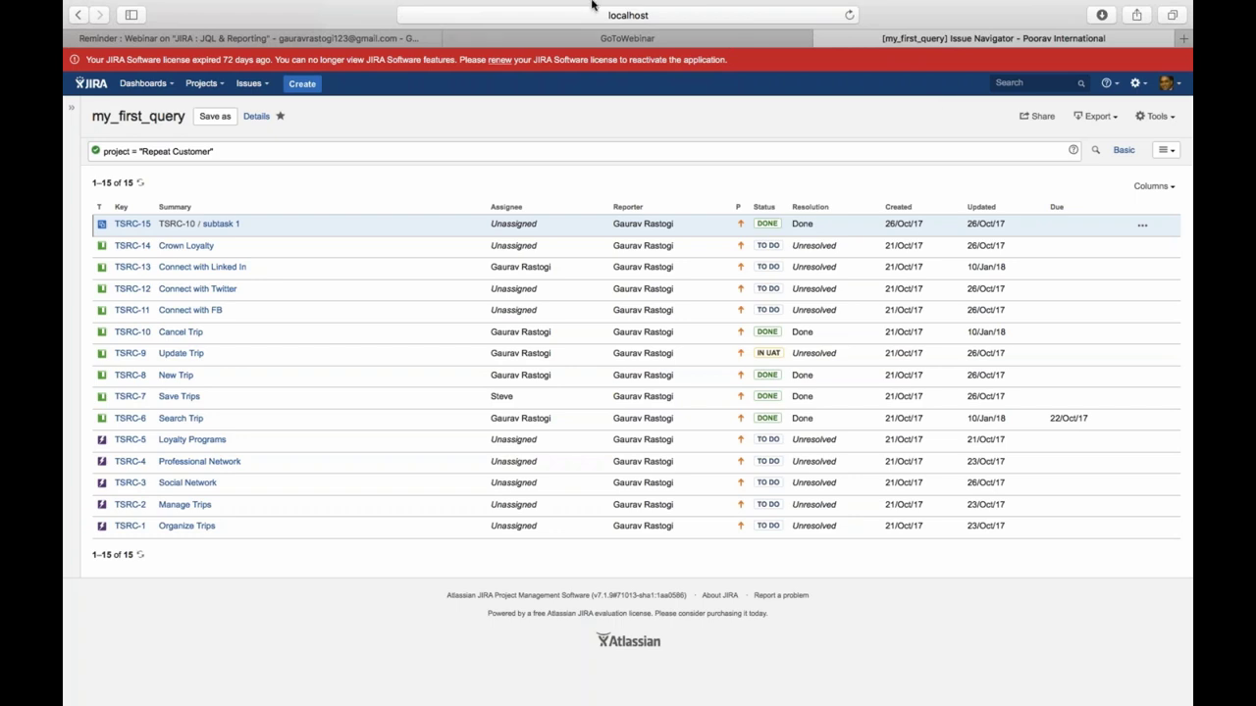
mouse_move(600, 4)
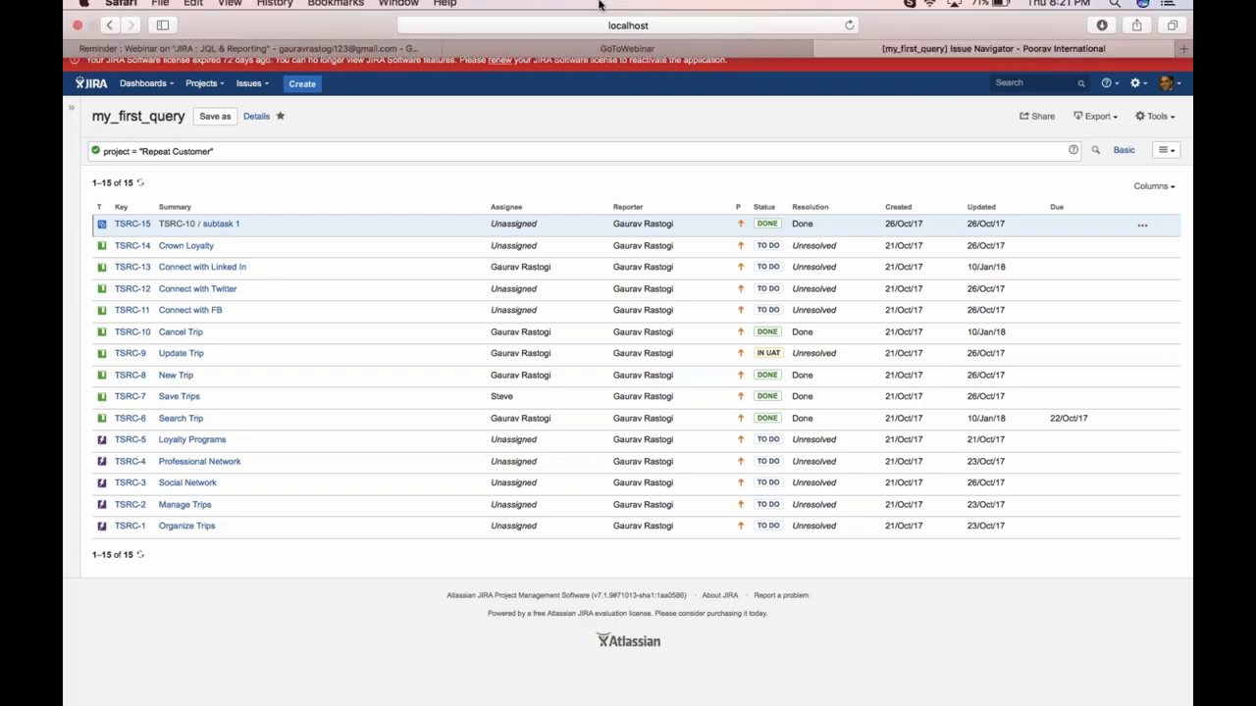
click(695, 36)
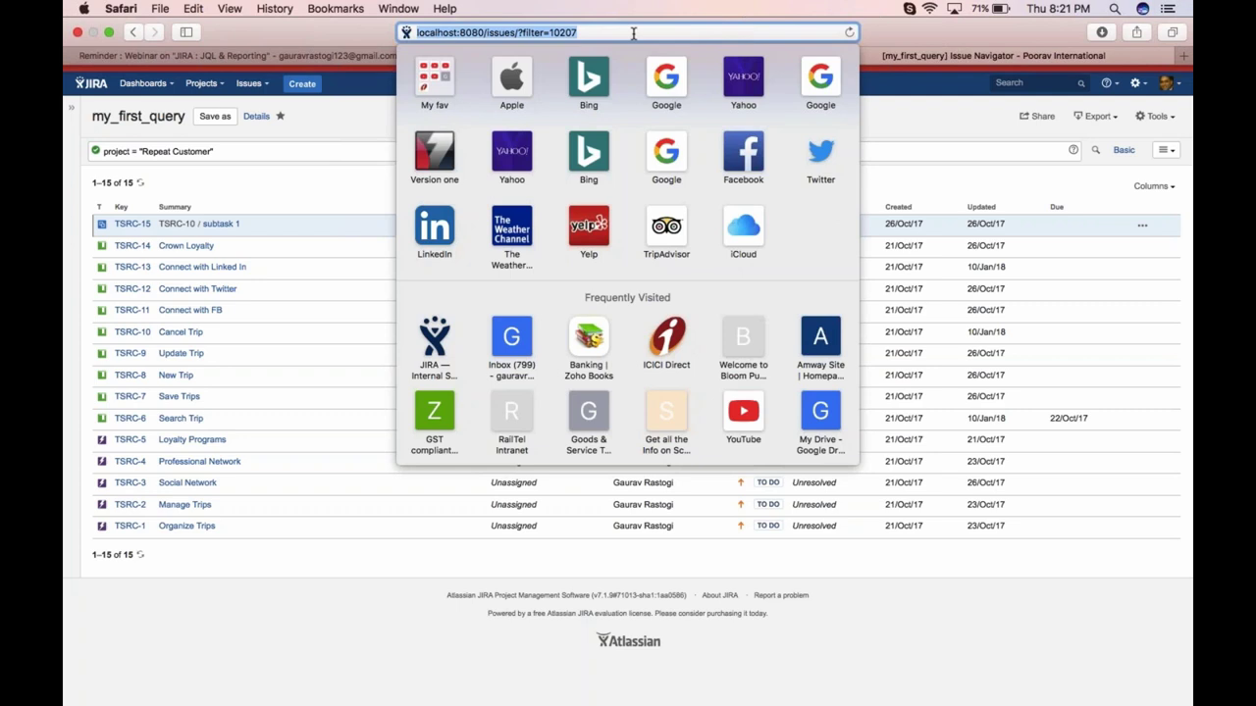
key(Return)
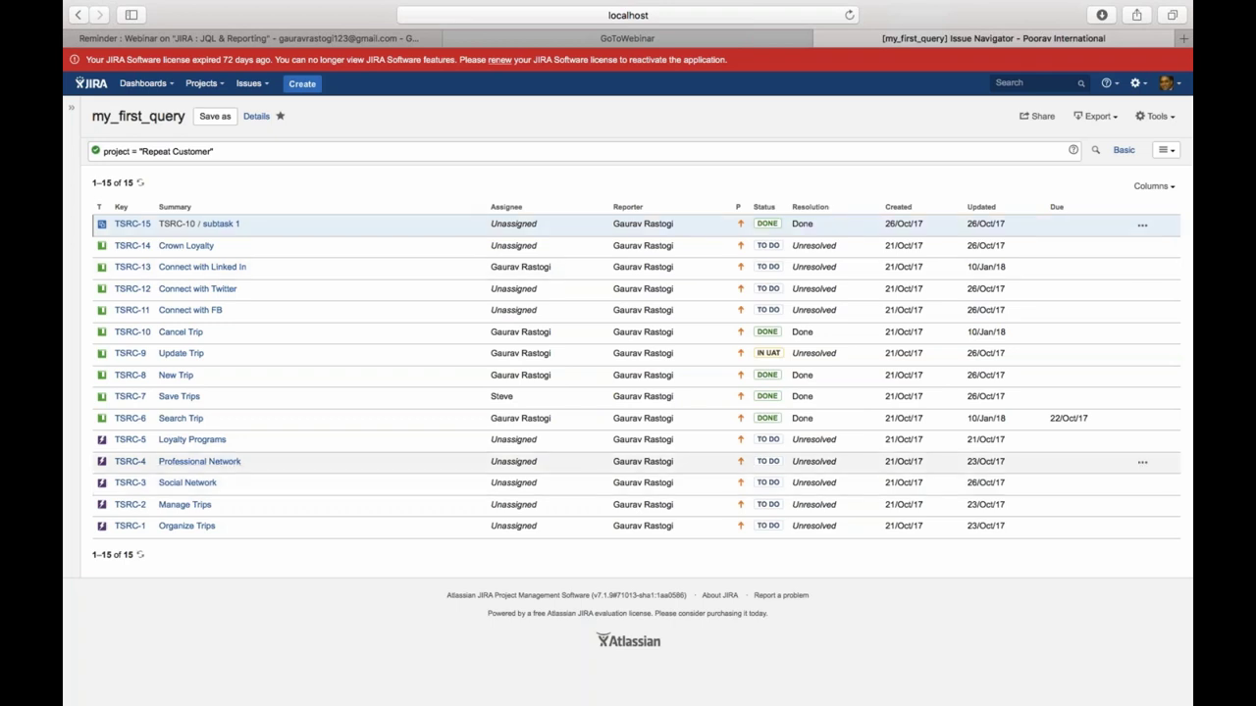
click(214, 151)
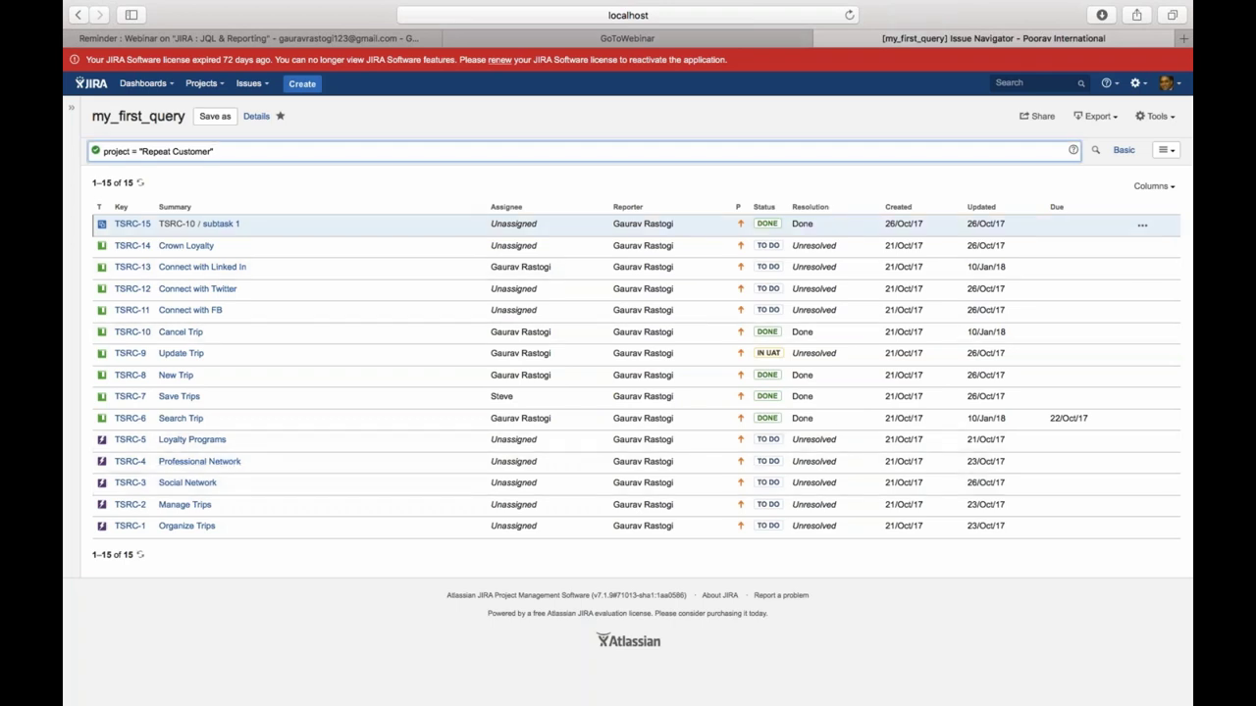
click(1036, 120)
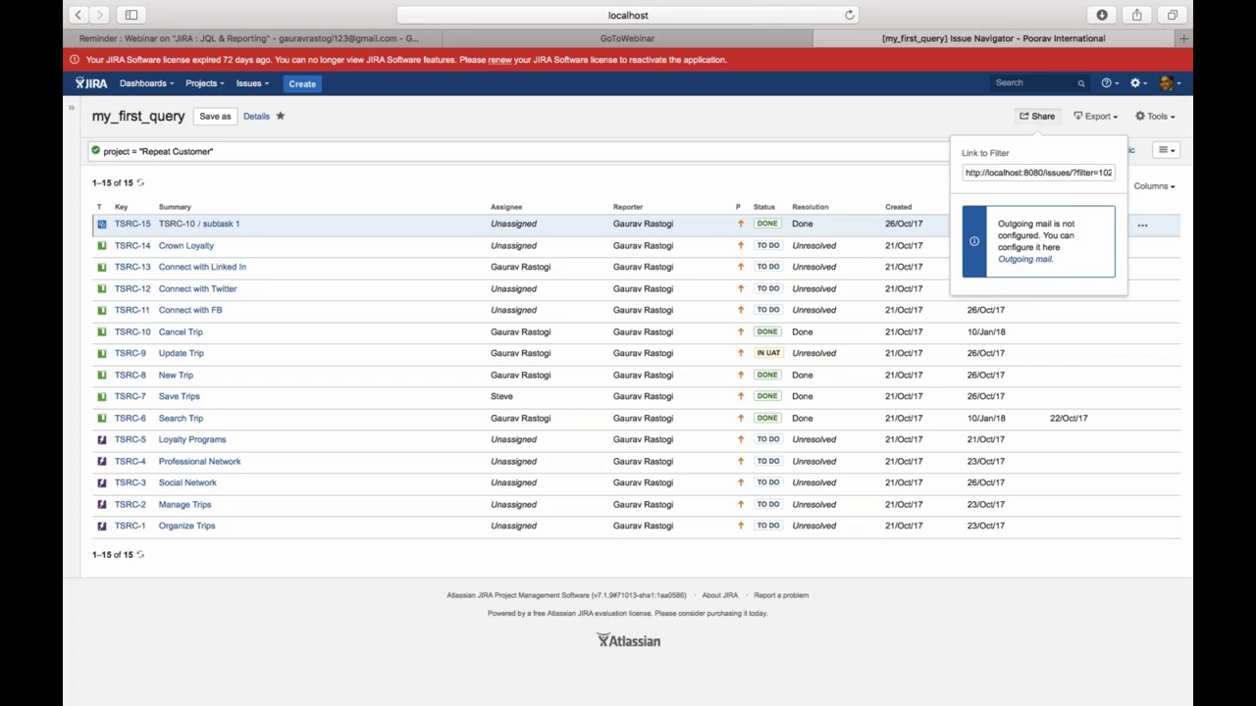
click(965, 128)
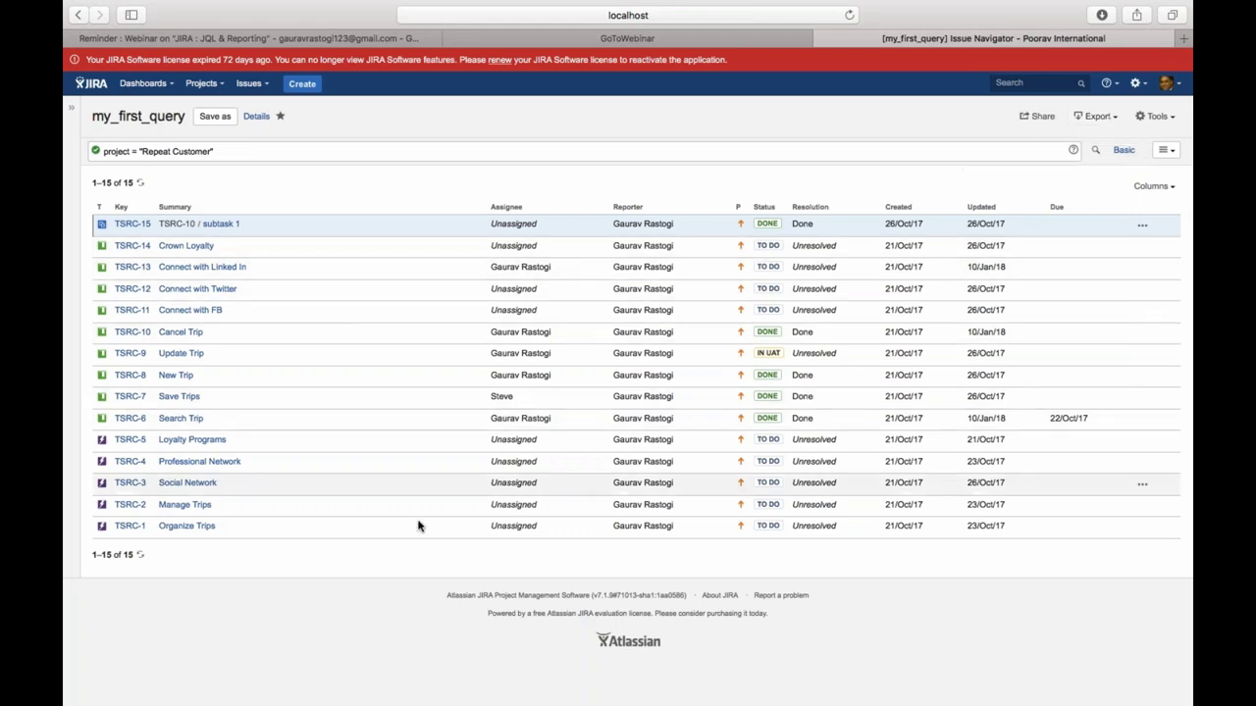
click(1116, 119)
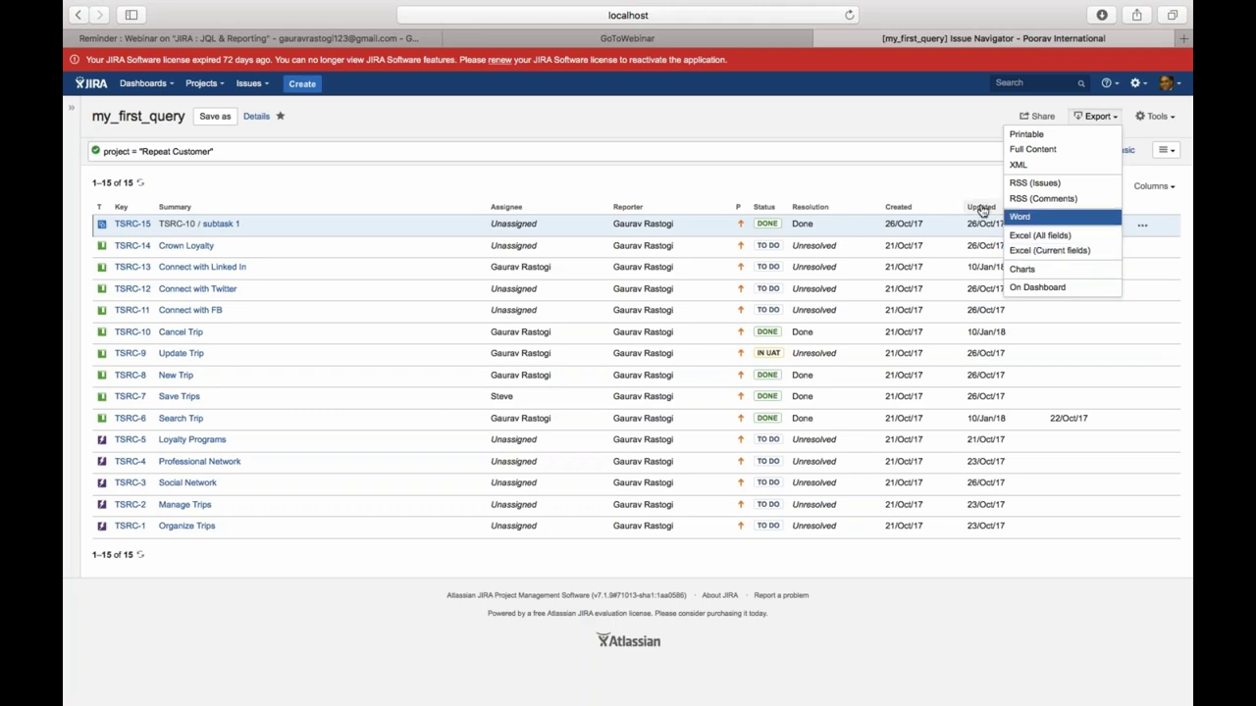
click(955, 188)
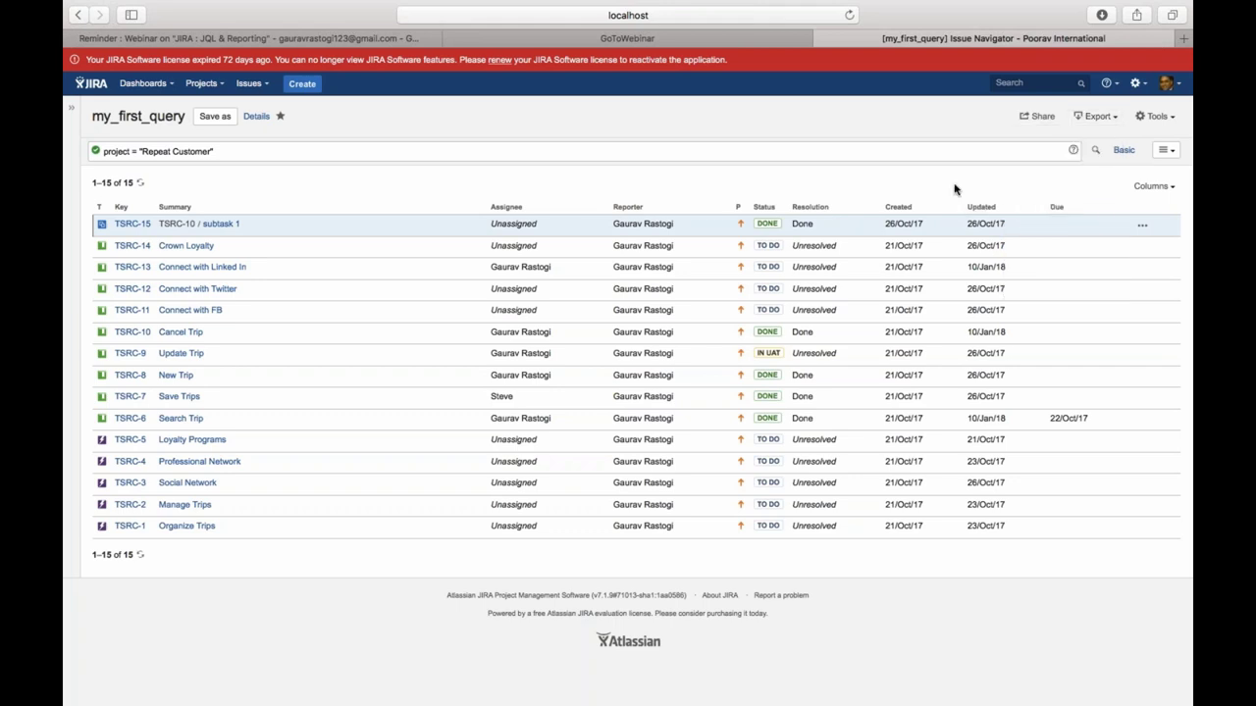
click(1110, 117)
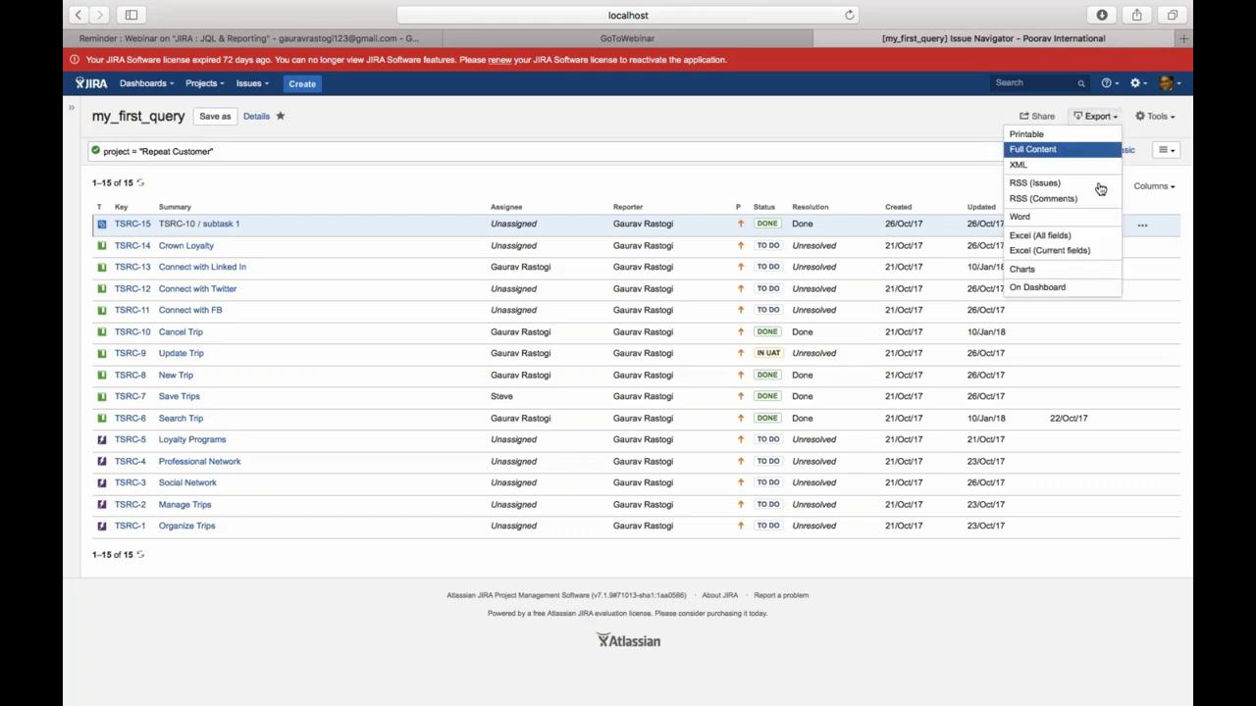
click(952, 192)
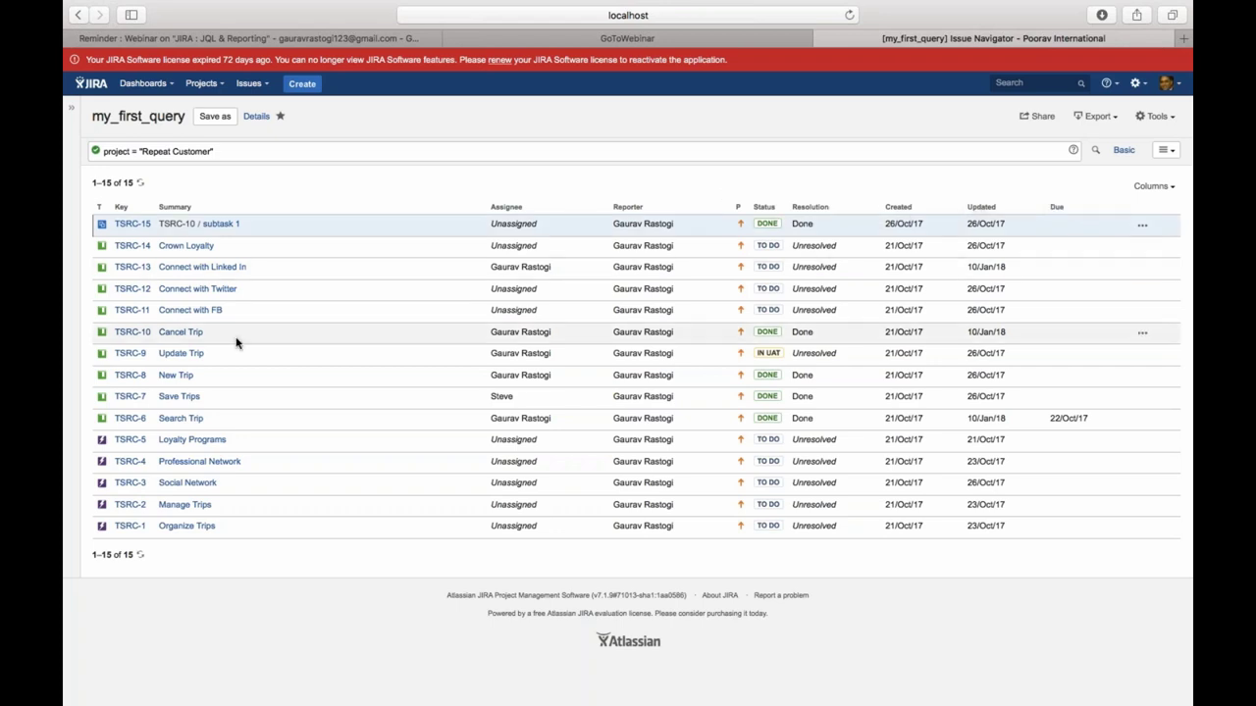
Export the my_first_query issues to Excel with current fields, then again with all fields
click(1099, 116)
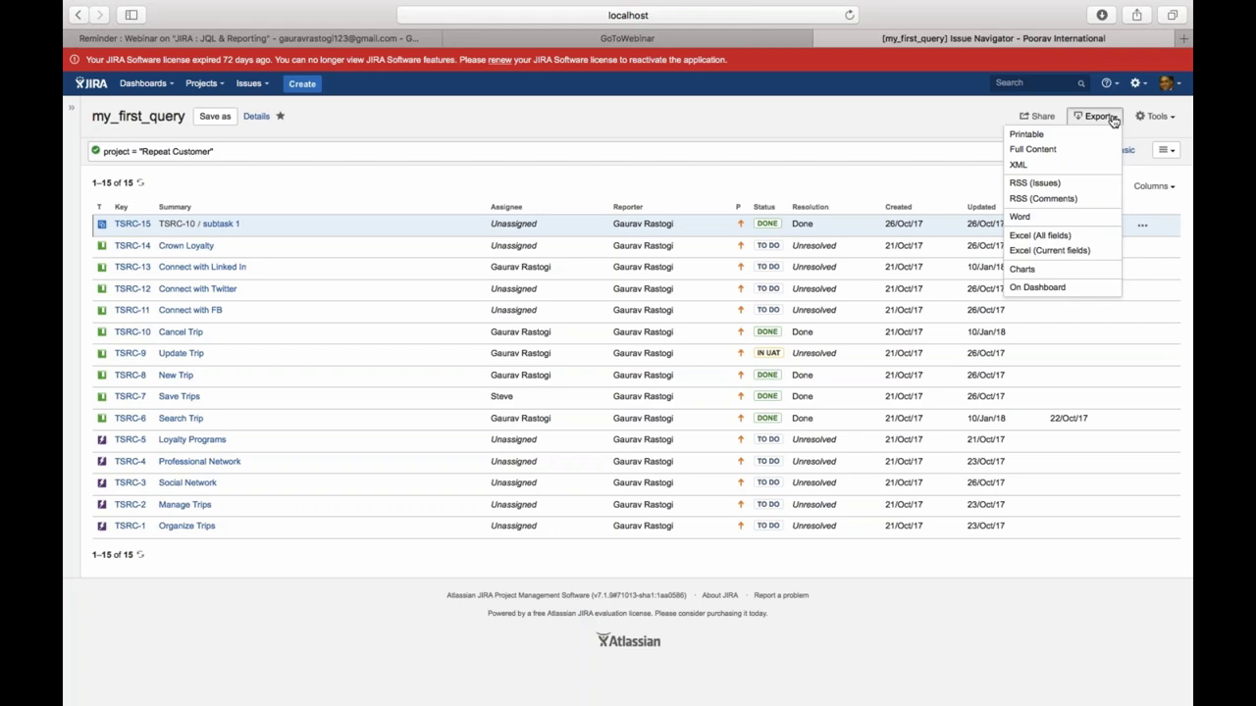
click(1030, 257)
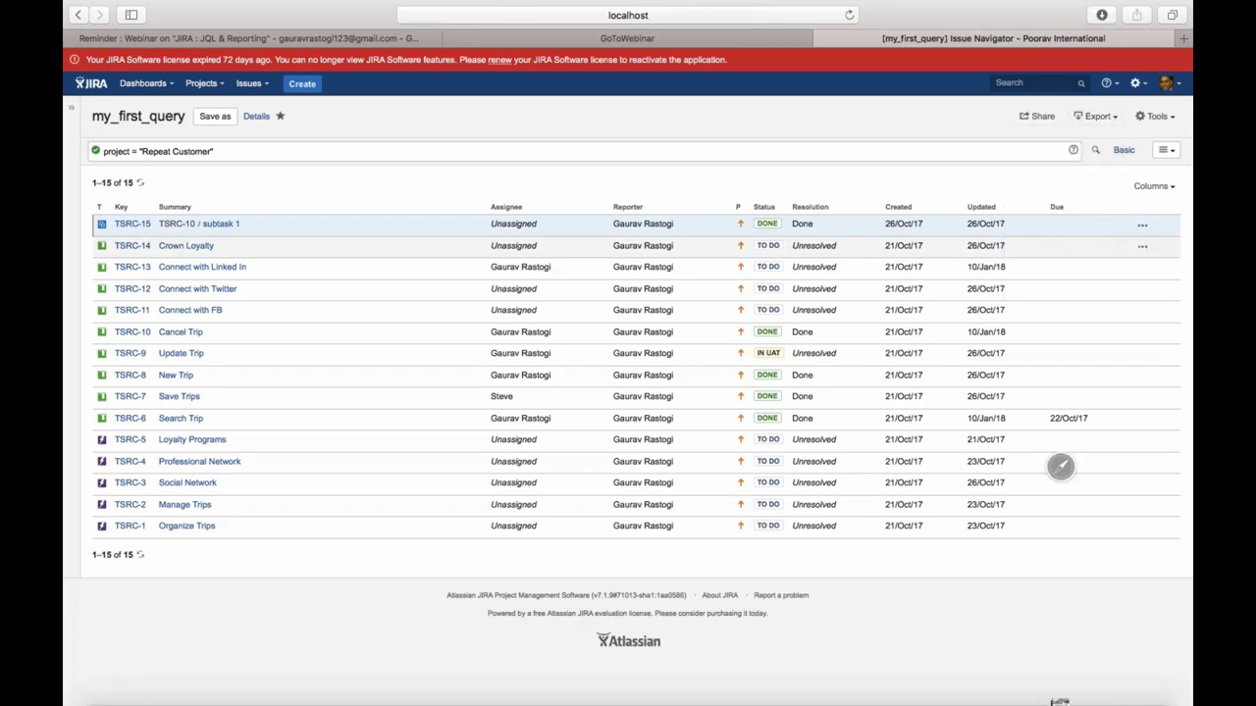
click(1100, 117)
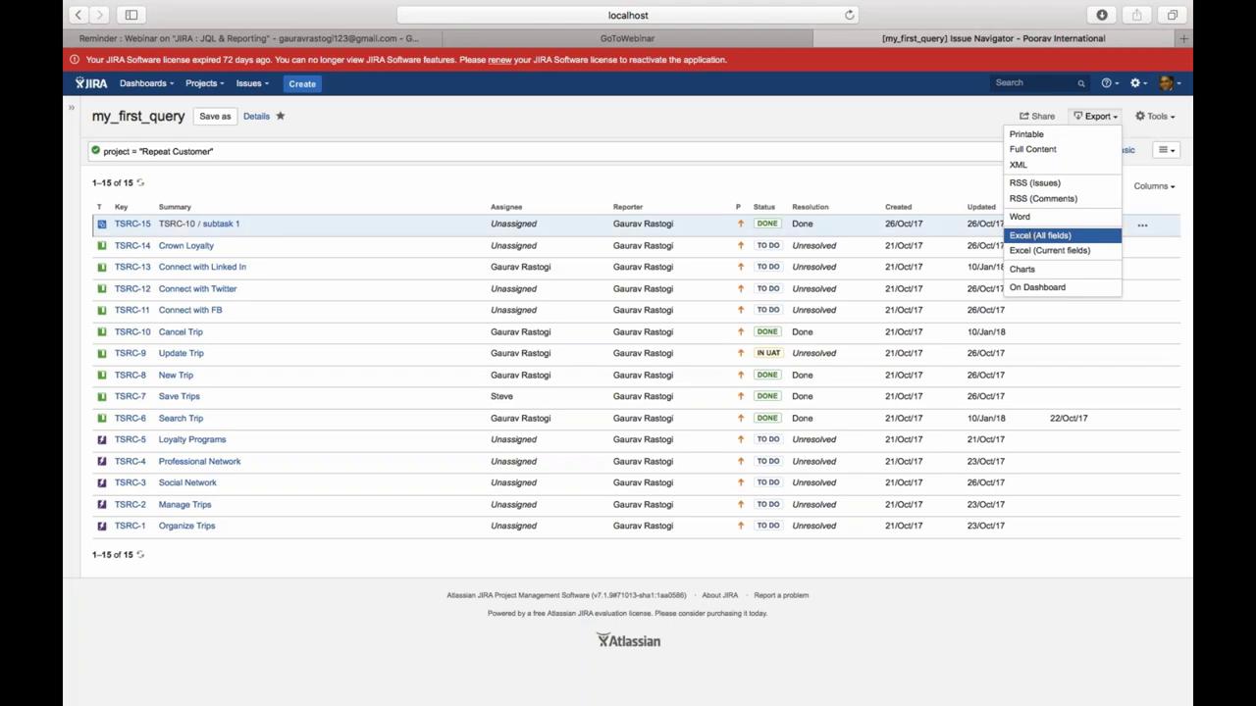
click(1030, 235)
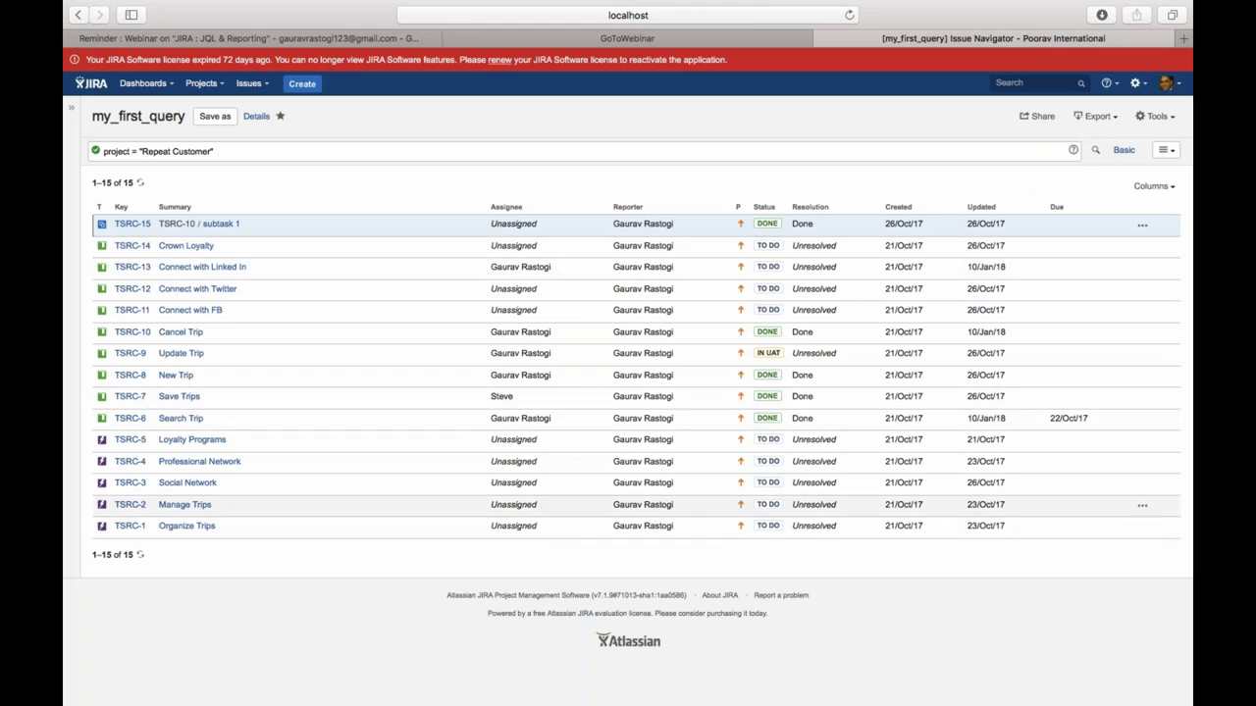
click(1116, 116)
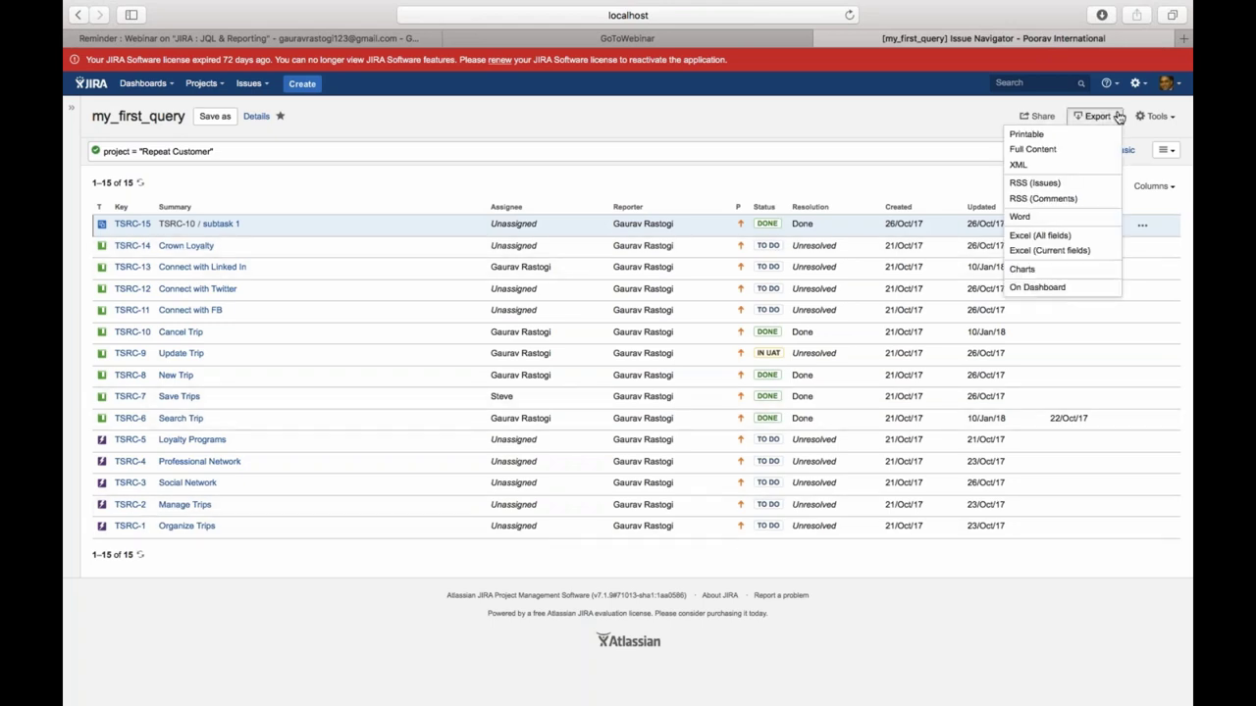
click(1035, 237)
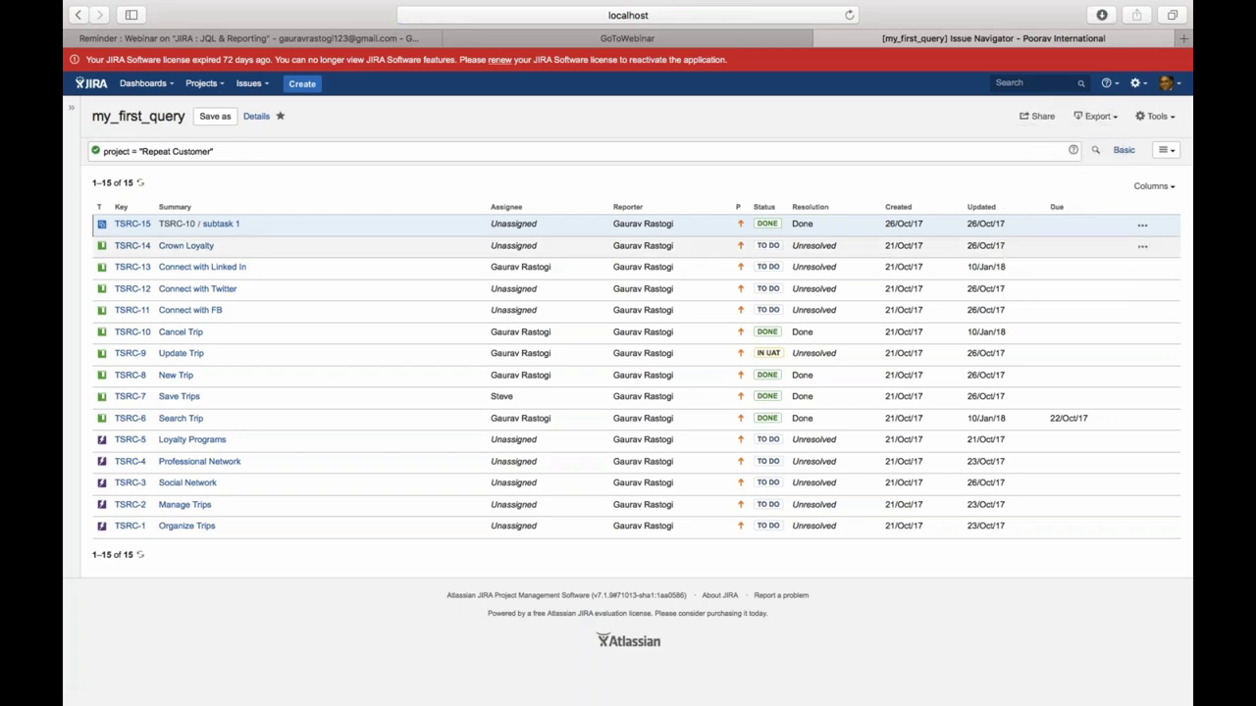
key(super+Tab)
key(super+Tab)
key(super+Tab)
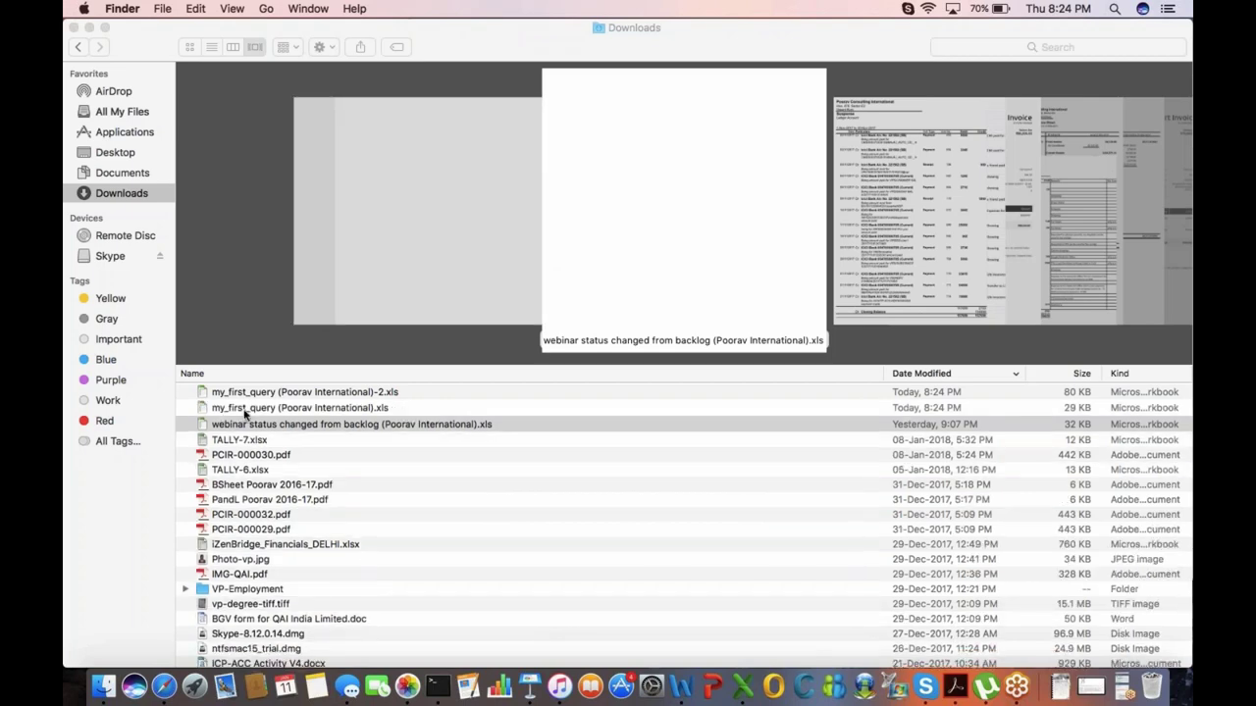
double_click(245, 410)
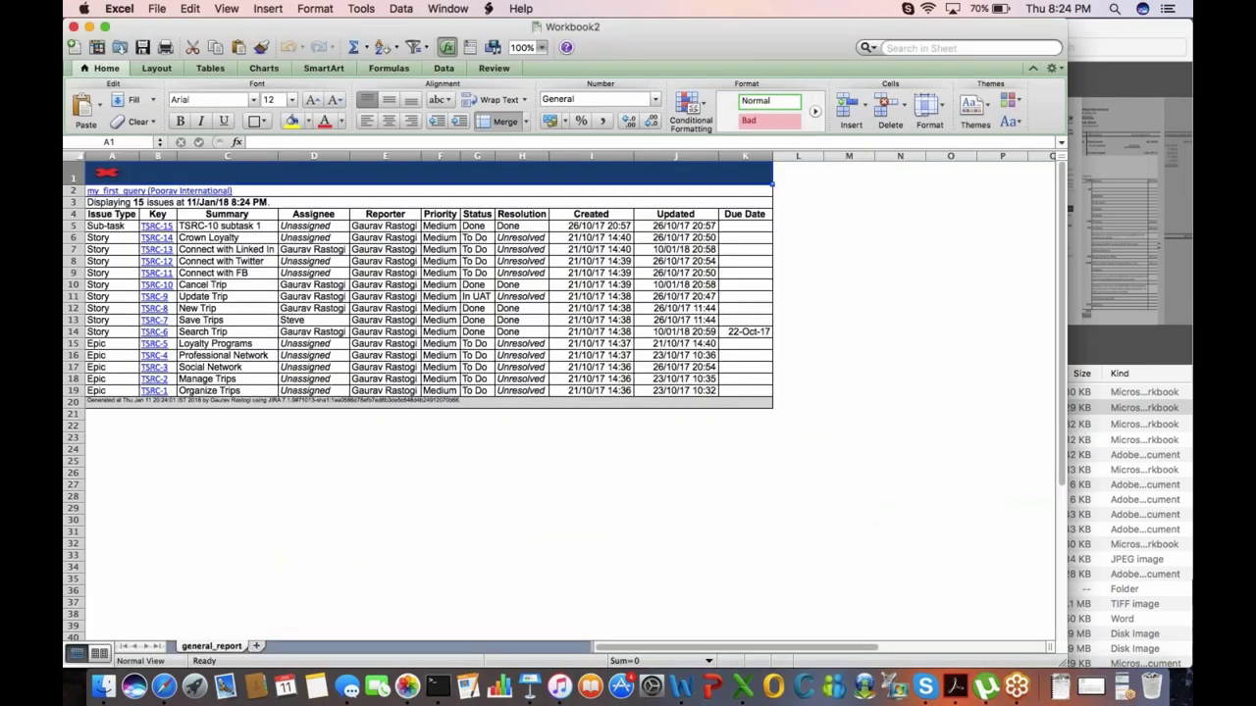
click(113, 216)
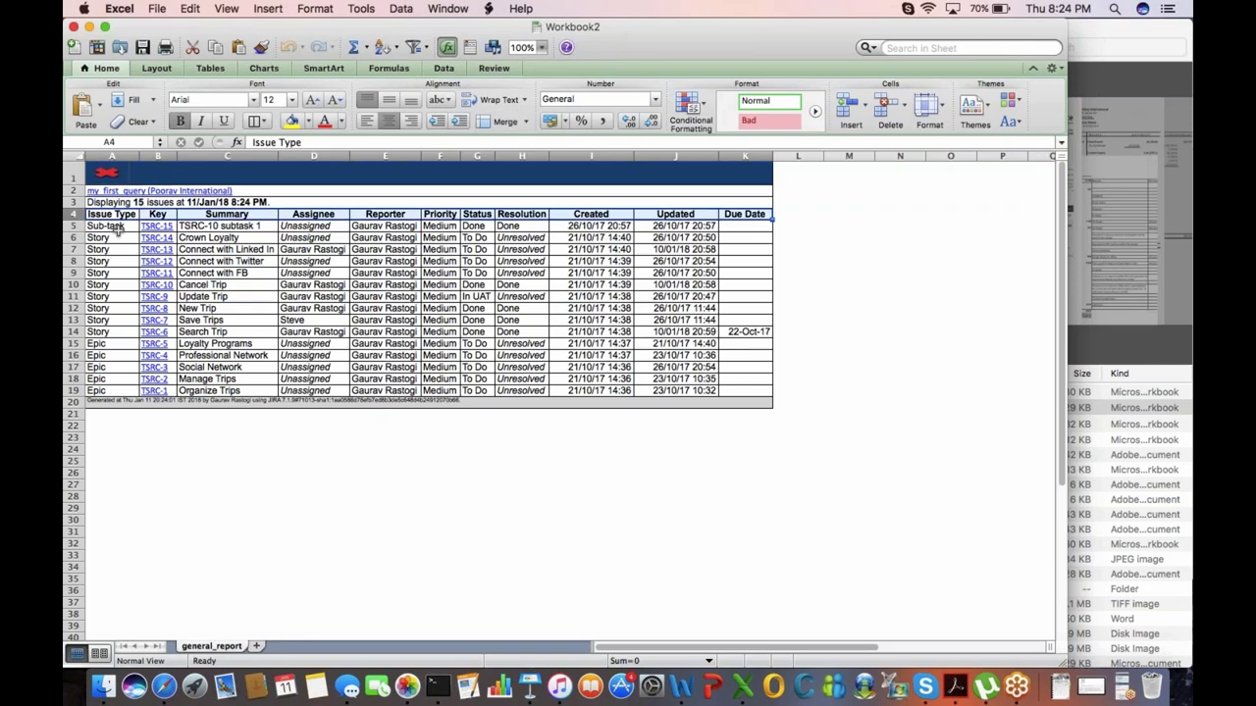
drag(116, 230, 98, 390)
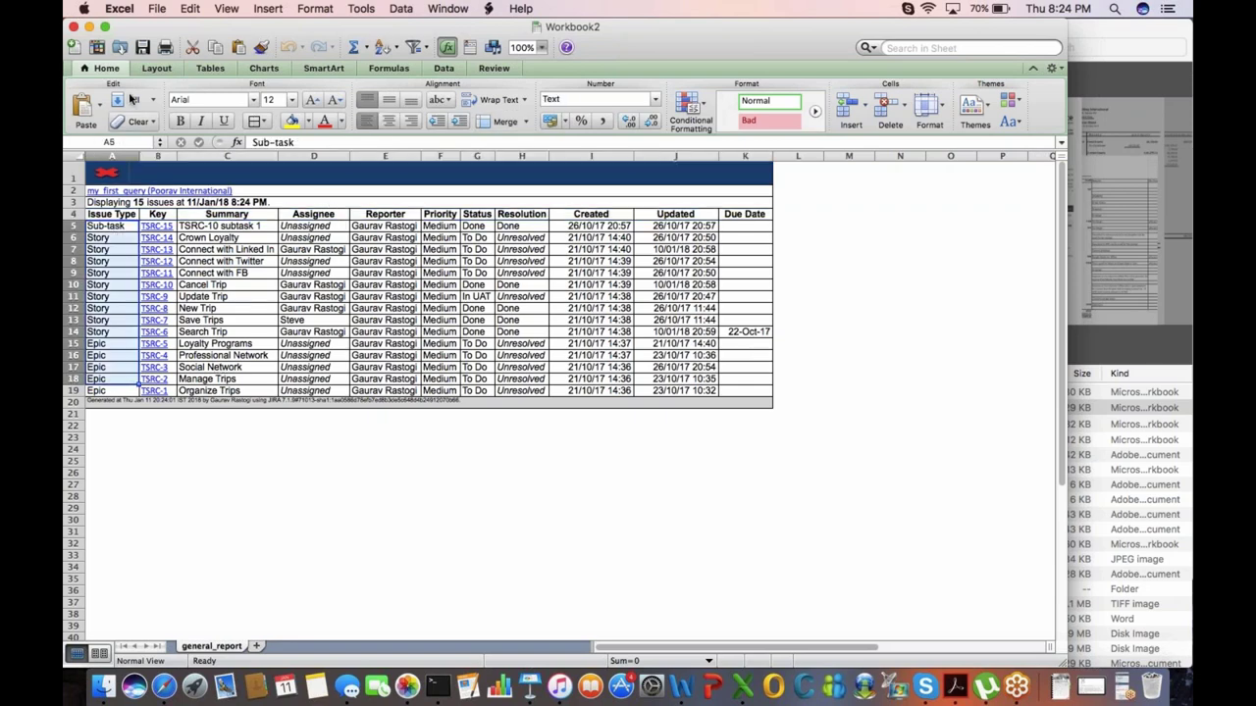
click(74, 27)
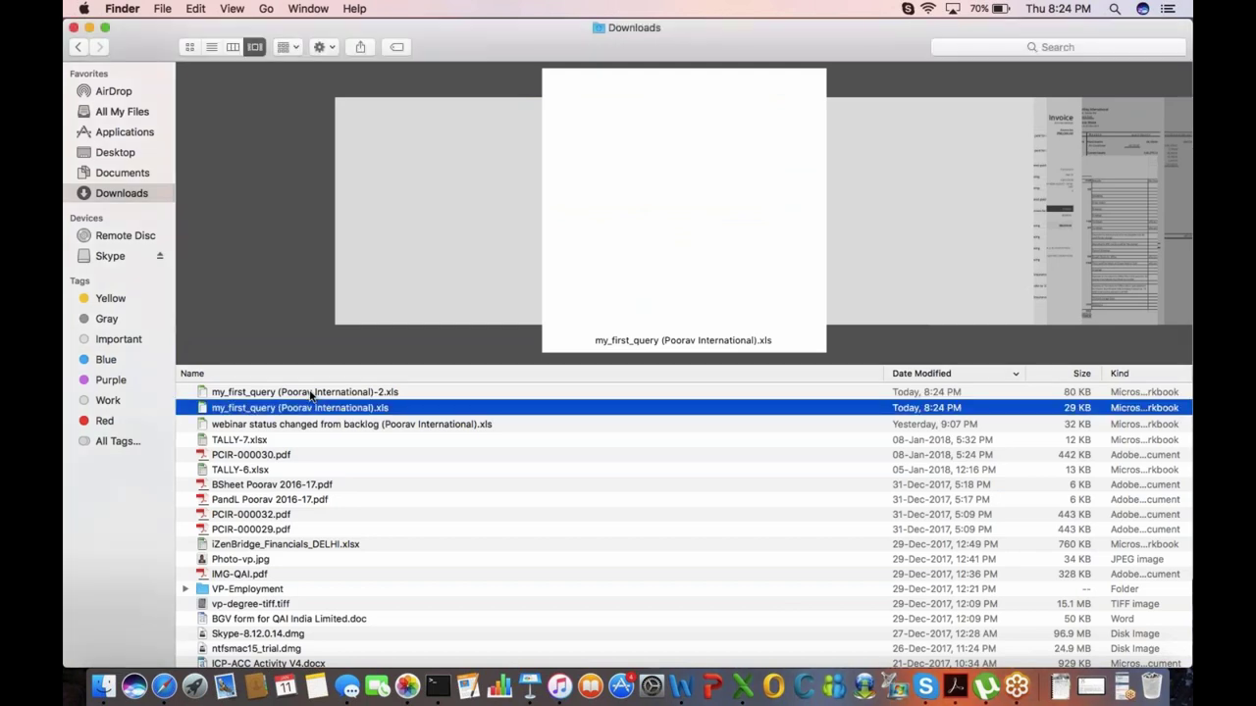
Open the all-fields export and step across its columns from Summary through the sprint and epic columns
double_click(310, 392)
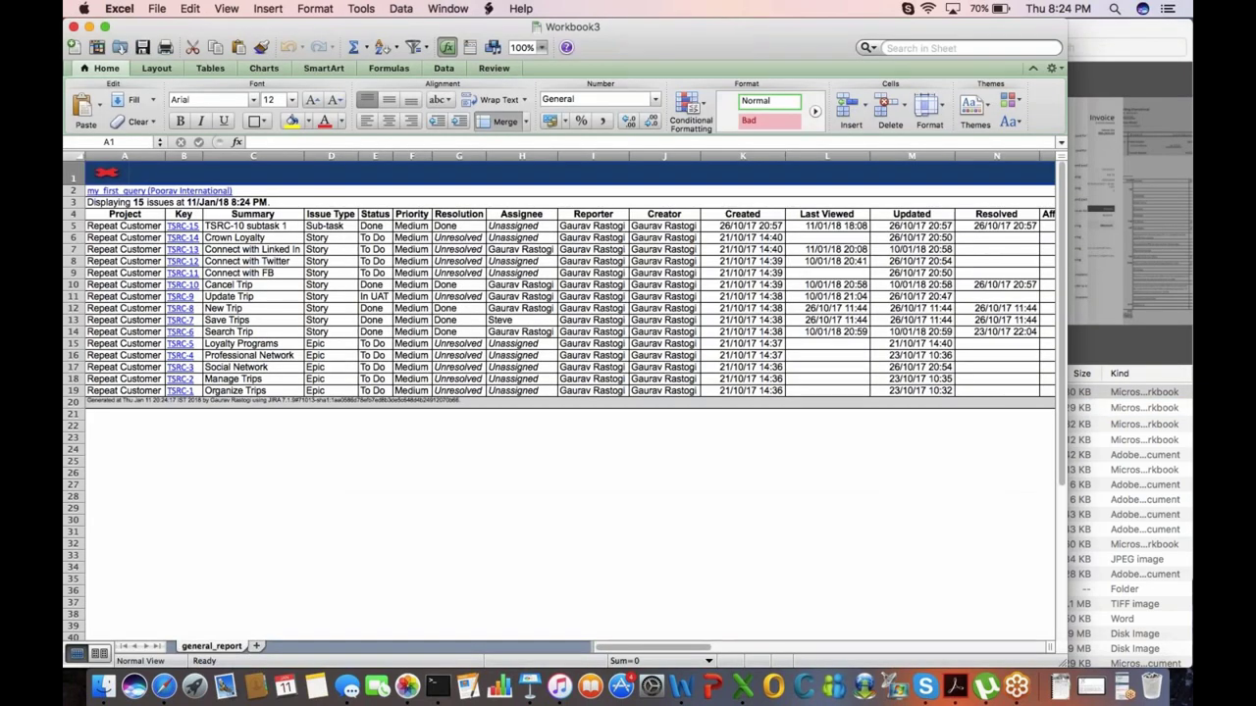
drag(245, 225, 237, 390)
click(276, 211)
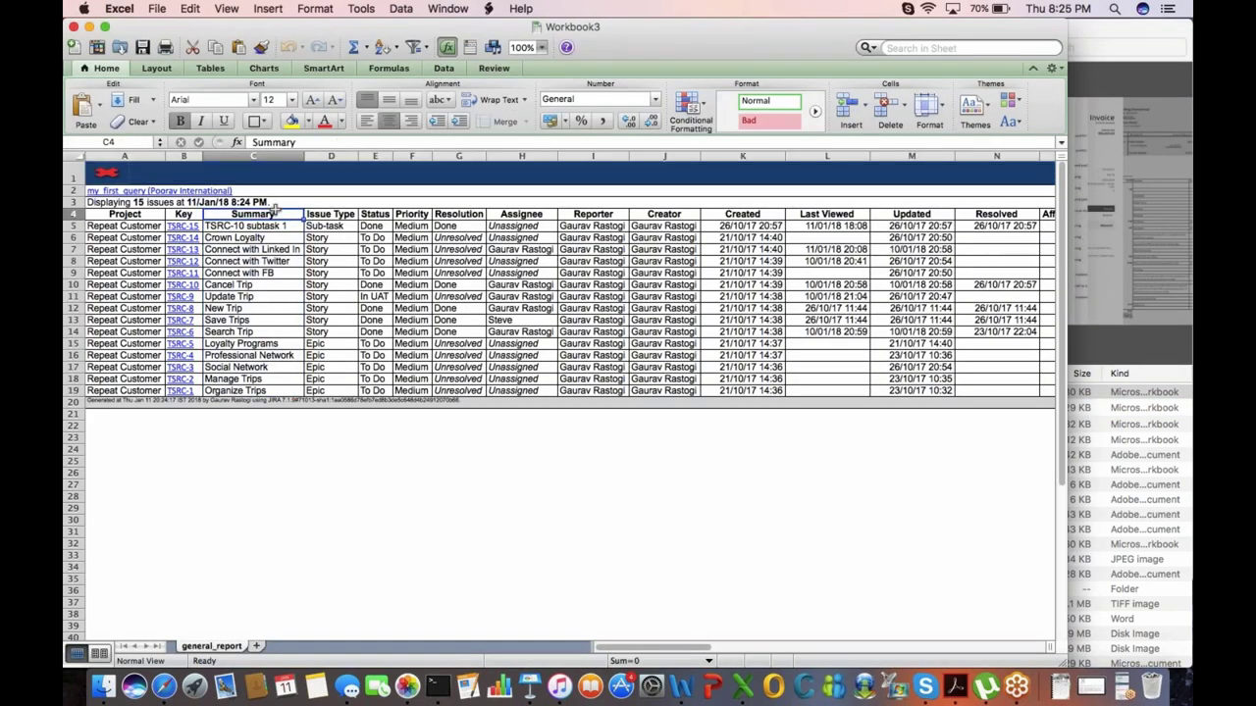
key(Right)
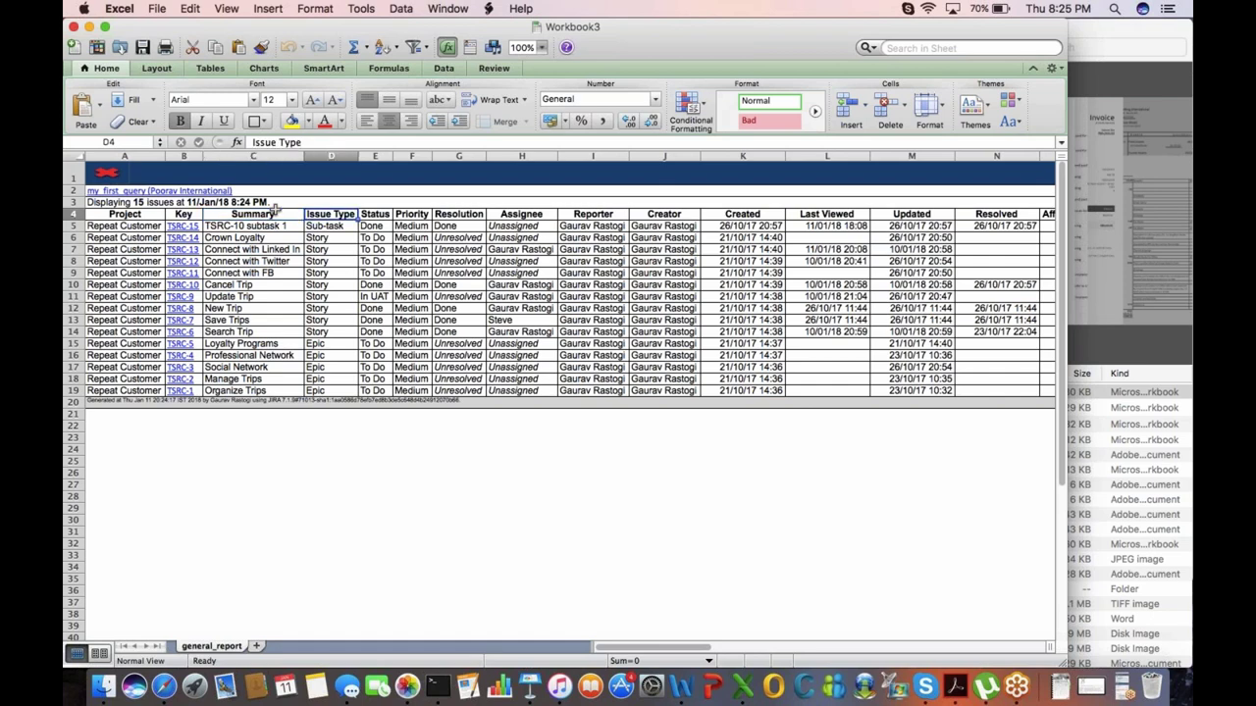
key(Right)
key(Right)
key(Right)
key(Right)
key(Right)
key(Right)
key(Right)
key(Right)
key(Right)
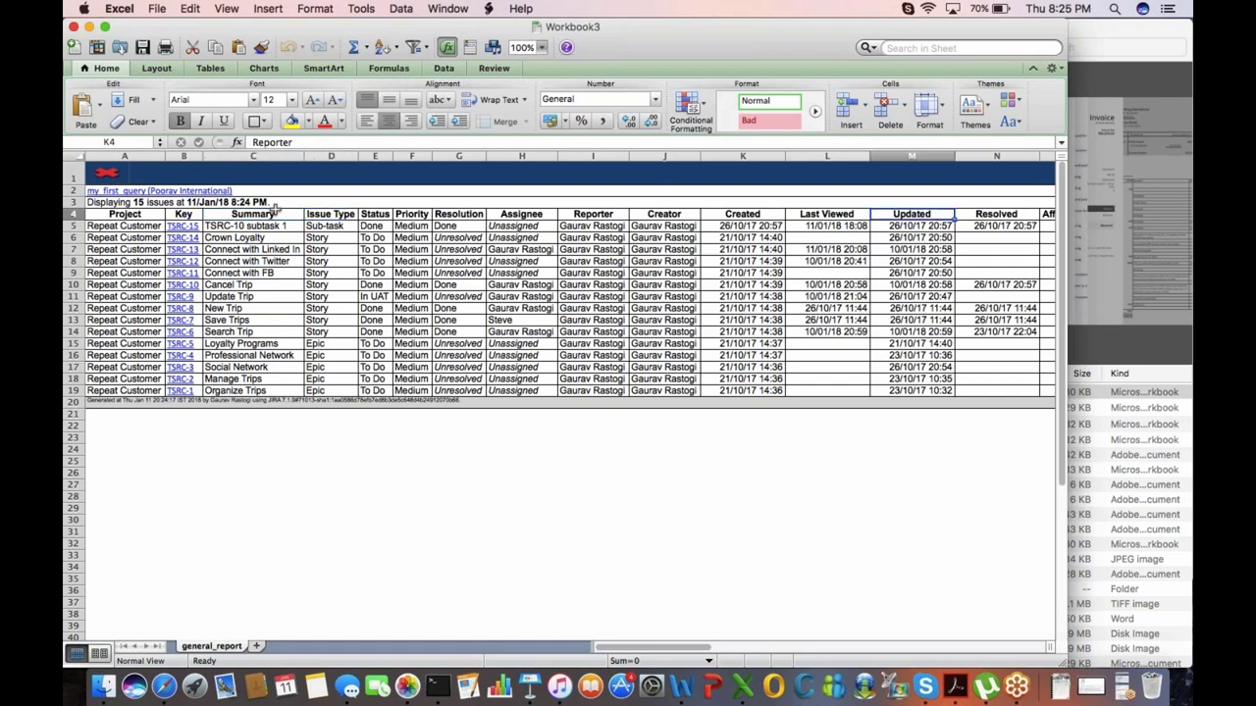
key(Right)
key(Right)
key(Right)
key(Right)
key(Right)
key(Right)
key(Right)
key(Right)
key(Right)
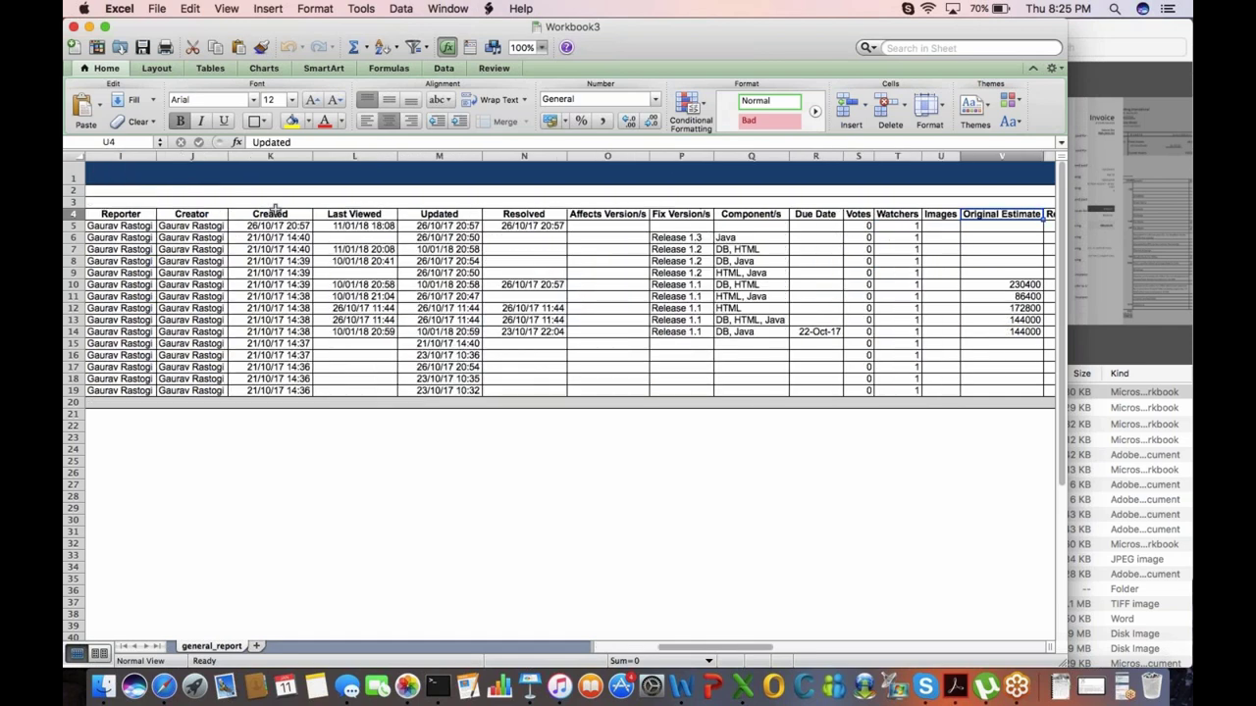
key(Right)
key(Right)
key(Right)
key(Right)
key(Right)
key(Right)
key(Right)
key(Right)
key(Right)
key(Right)
key(Right)
key(Right)
key(Right)
key(Right)
key(Right)
key(Right)
key(Right)
key(Right)
key(Right)
key(Right)
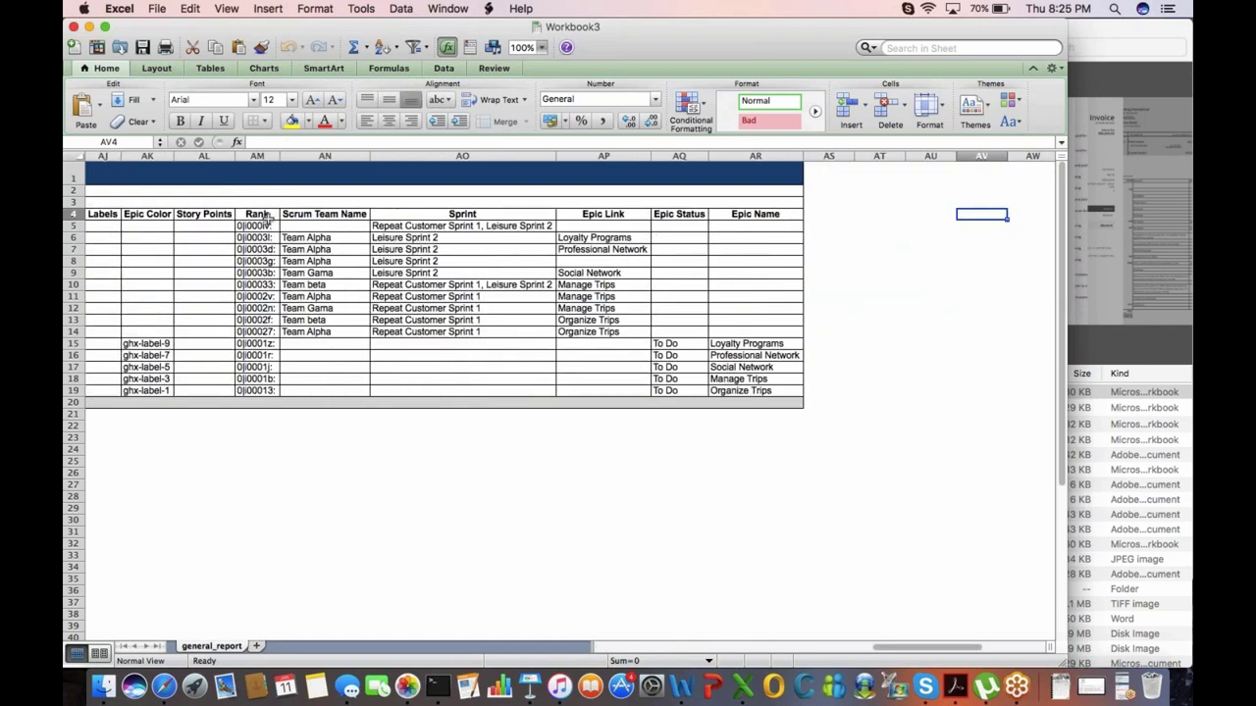
Hide the Excel workbook and switch back to the JIRA search results in Safari
key(super+m)
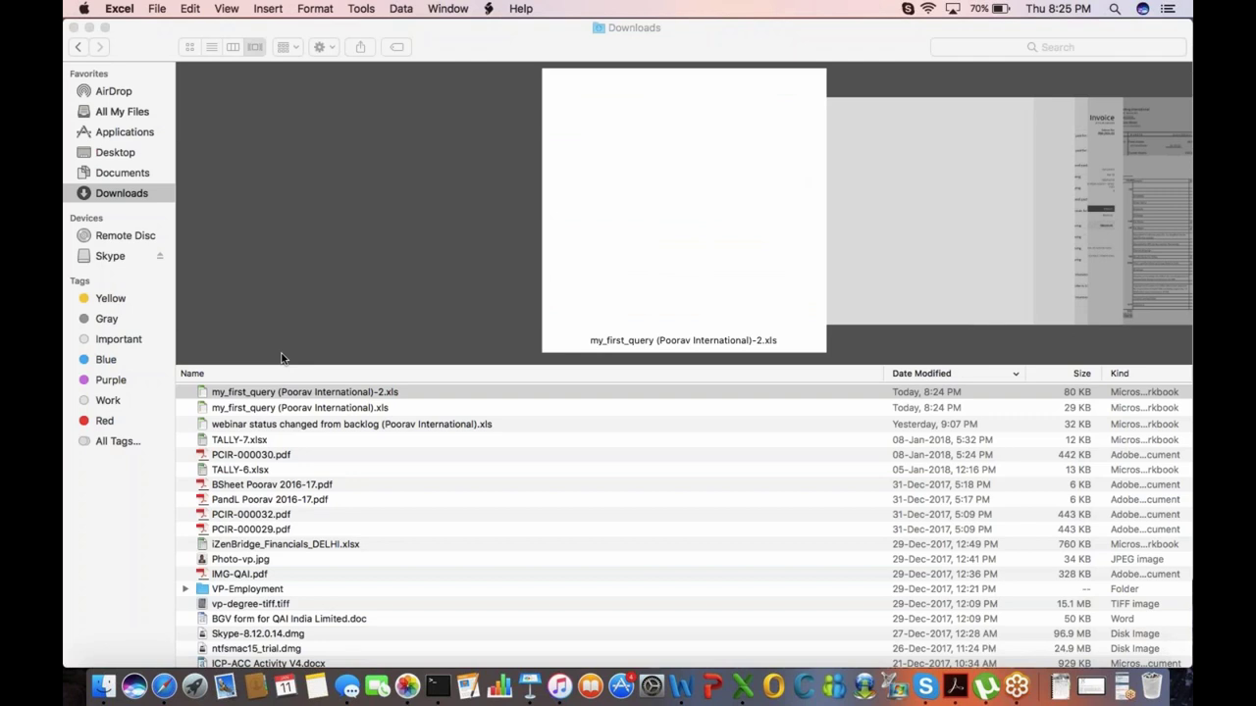
click(281, 357)
key(super+Tab)
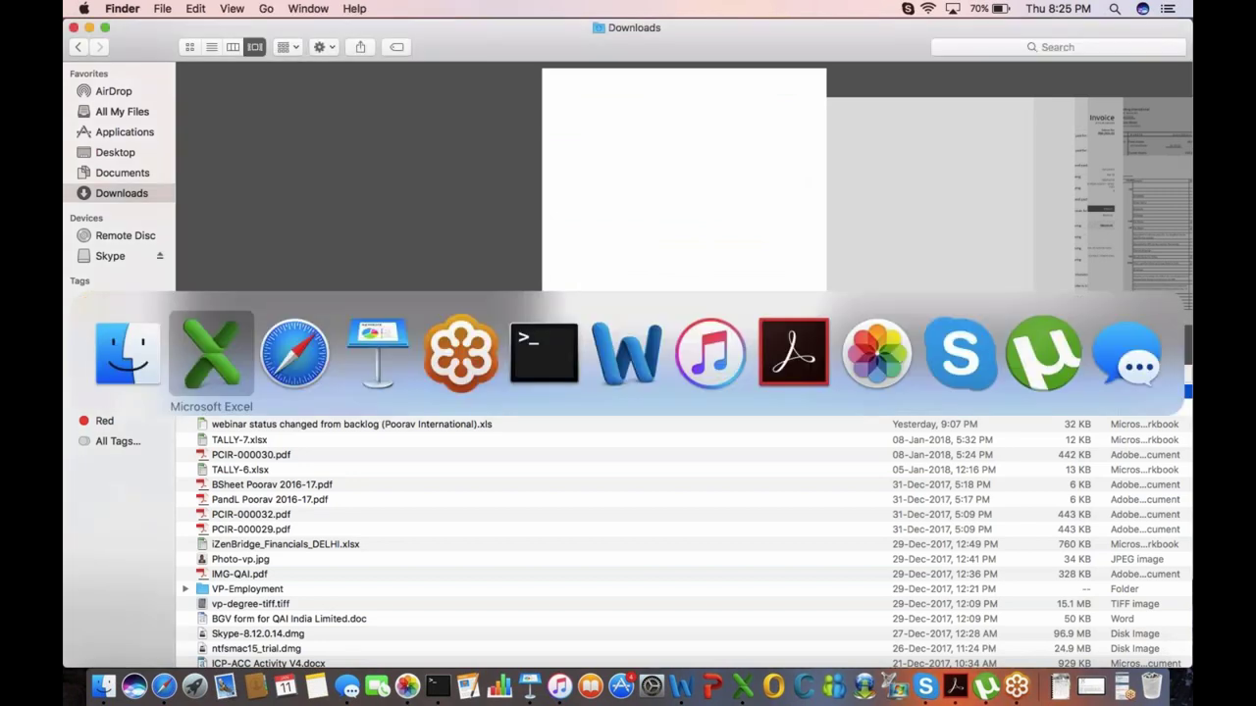
key(super+Tab)
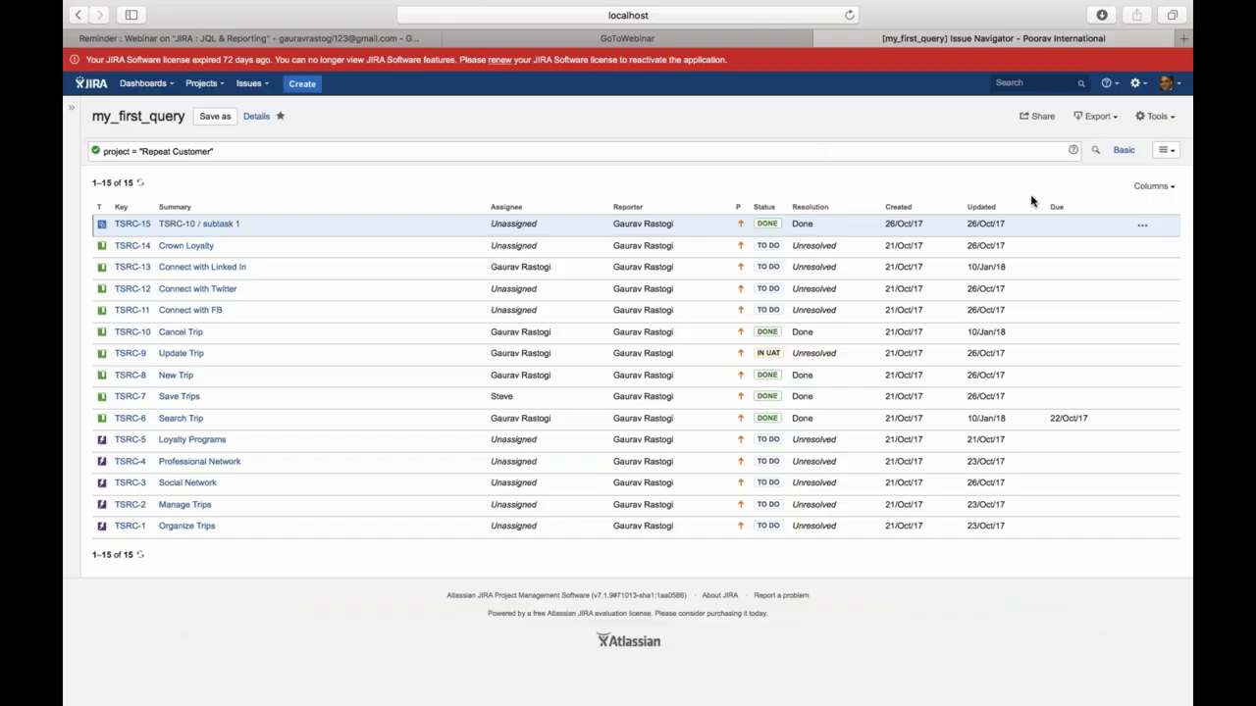
Start a bulk change on all 15 Repeat Customer issues from the Tools menu
click(1174, 120)
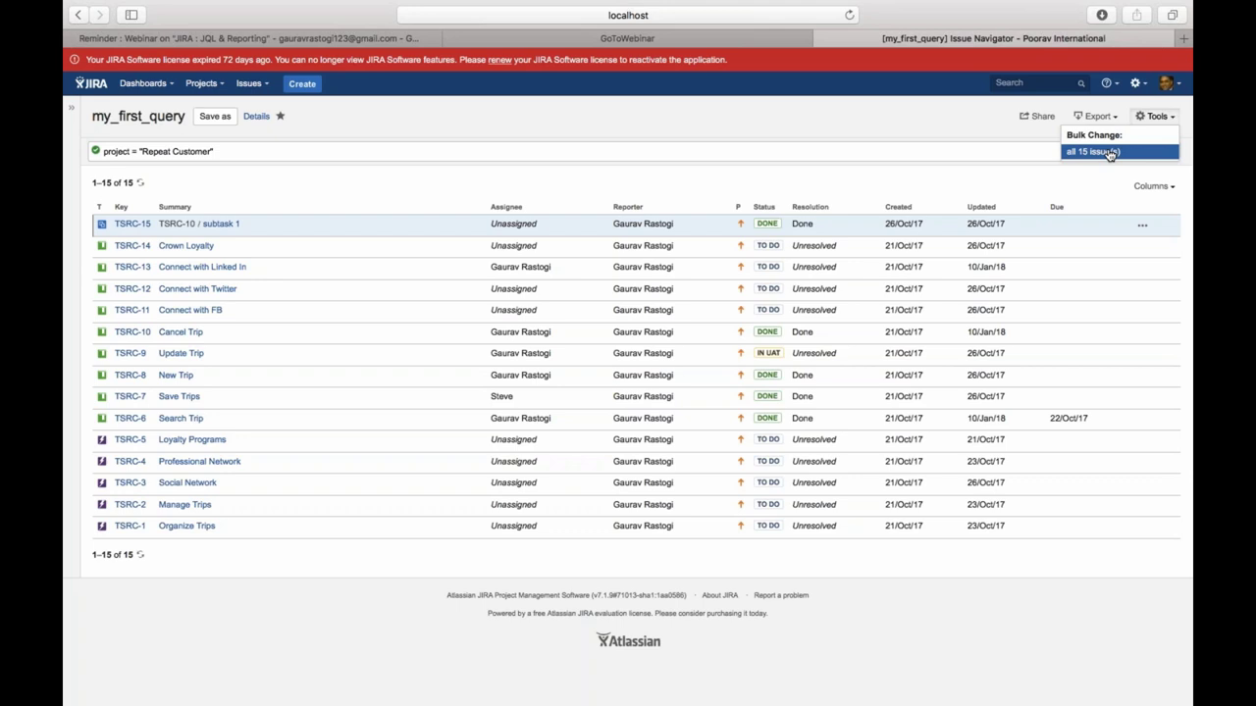
click(1110, 154)
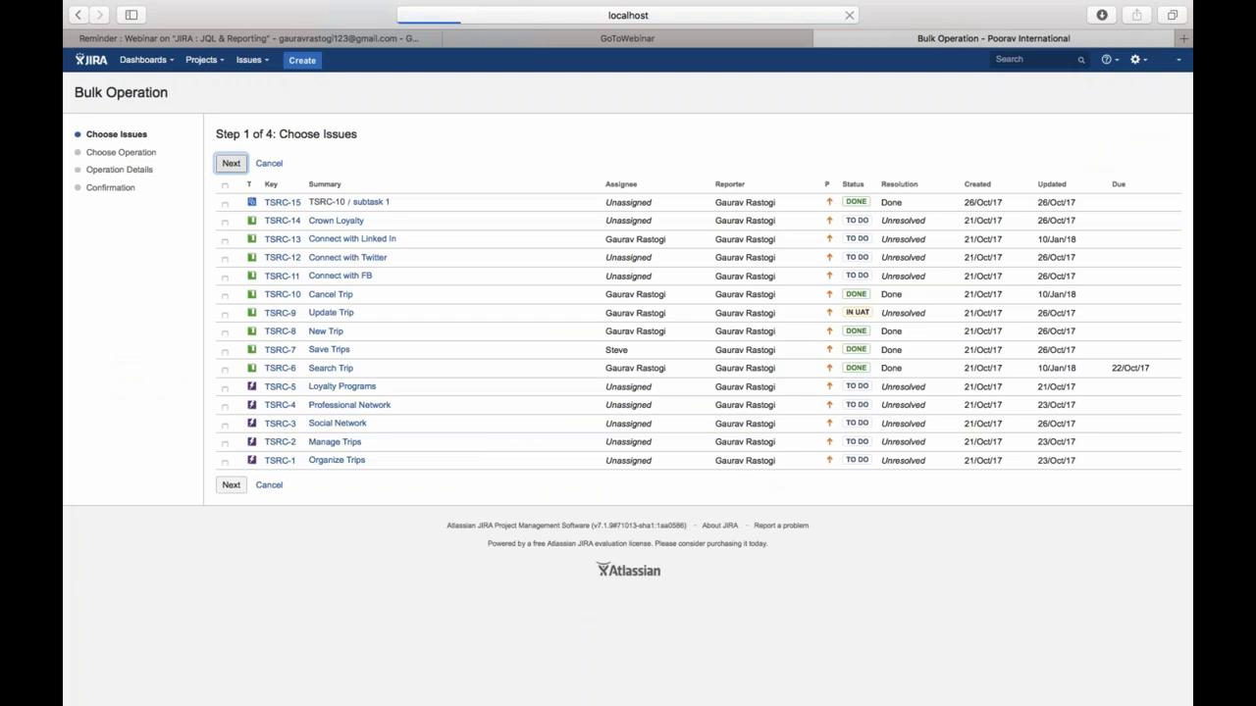
Select TSRC-15, TSRC-13, TSRC-11 and TSRC-10 and continue to the operation step
click(225, 226)
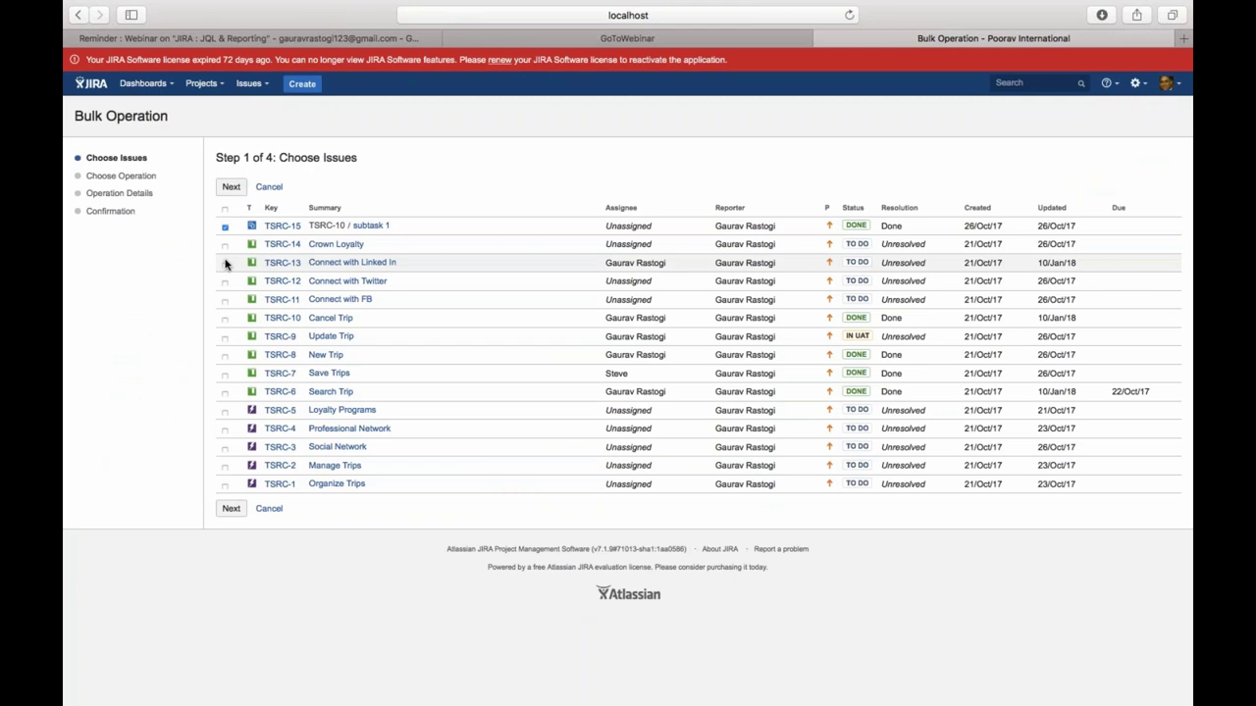
click(224, 264)
click(225, 301)
click(225, 320)
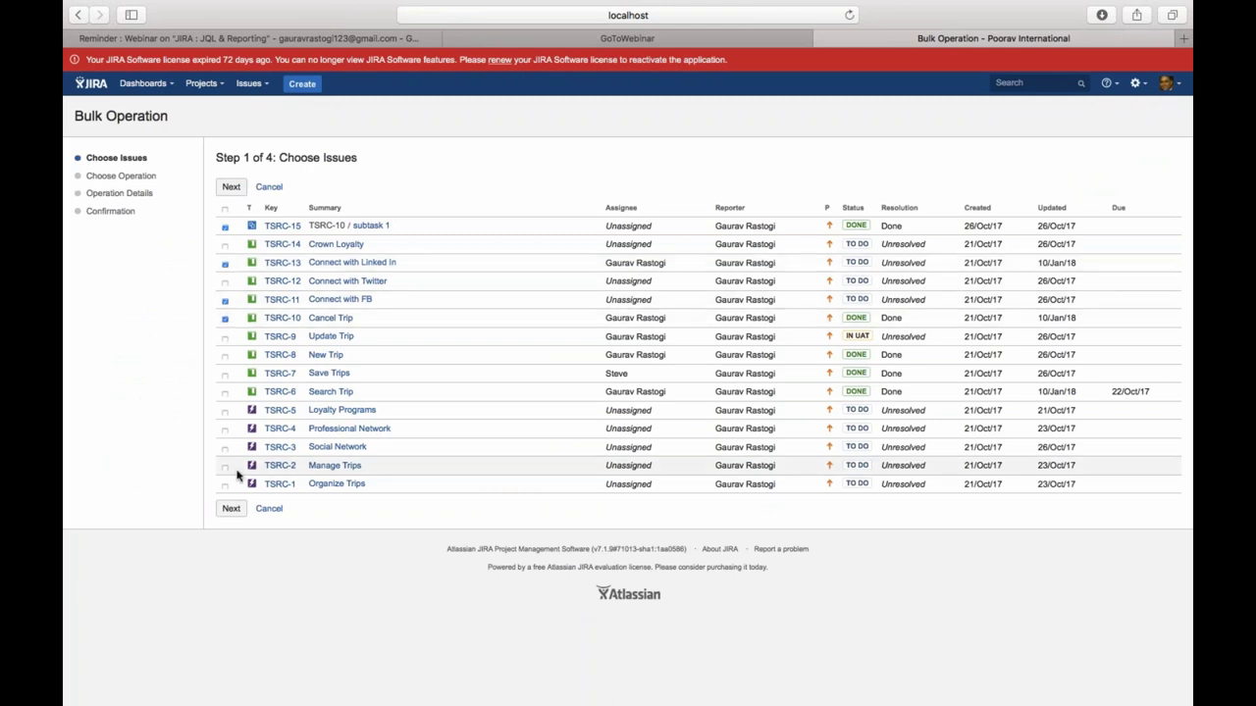
click(230, 509)
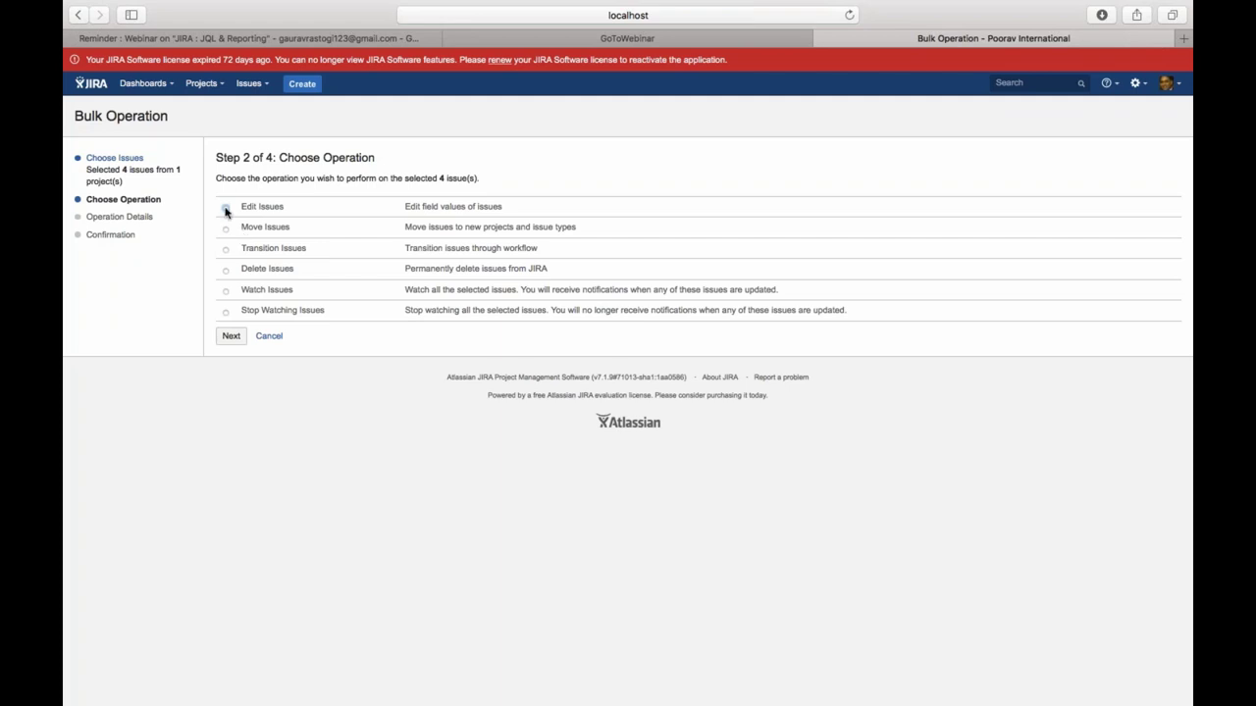
Choose the Edit Issues bulk operation and continue to the field details
click(225, 209)
click(231, 336)
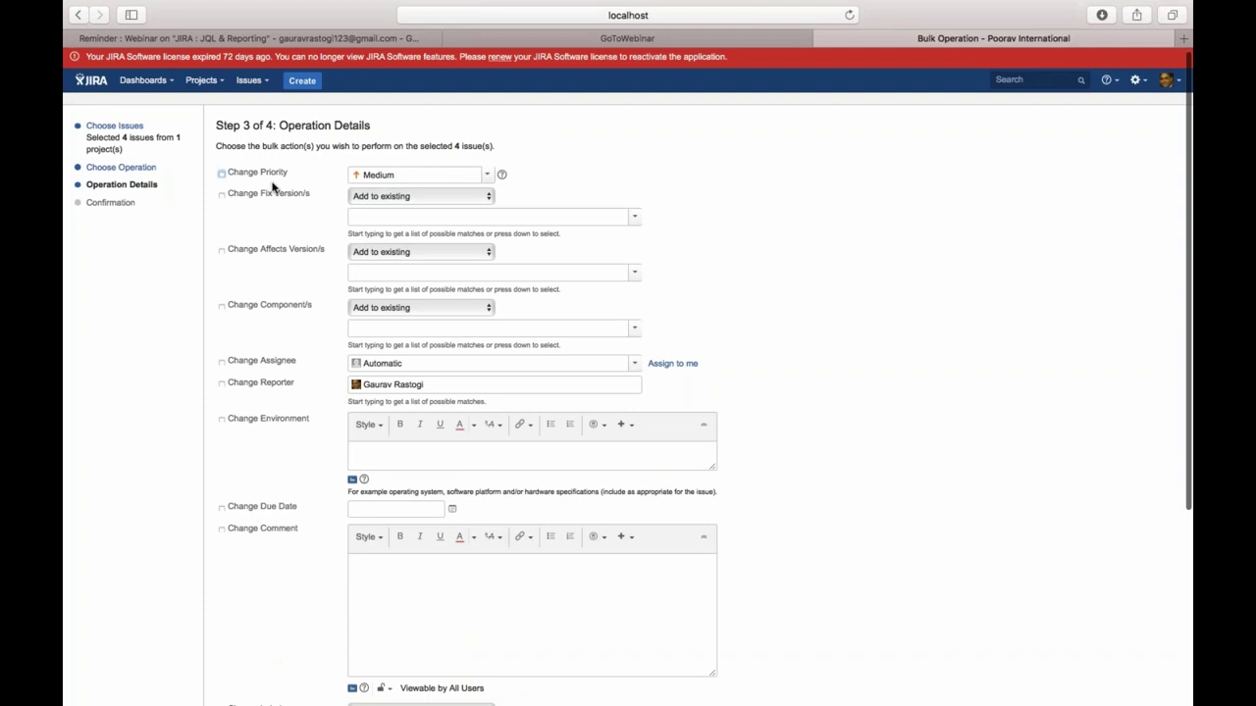
scroll(274, 186, up, 1)
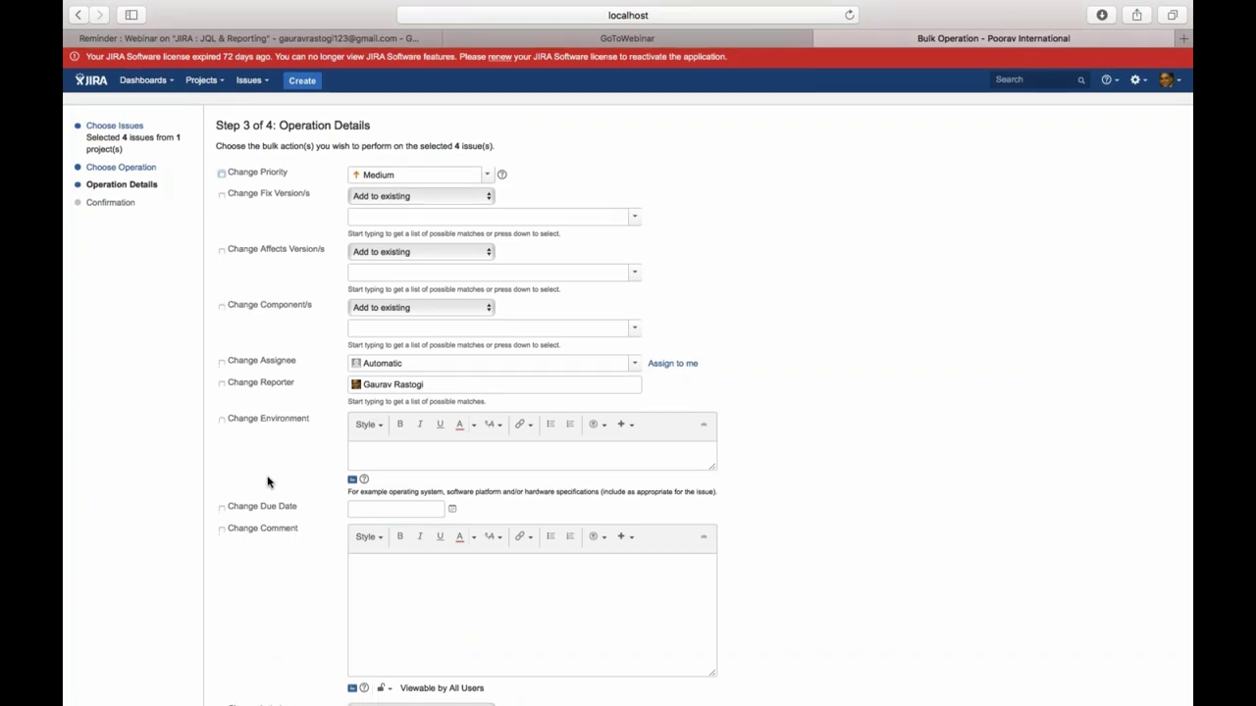
scroll(269, 481, down, 2)
scroll(250, 373, up, 2)
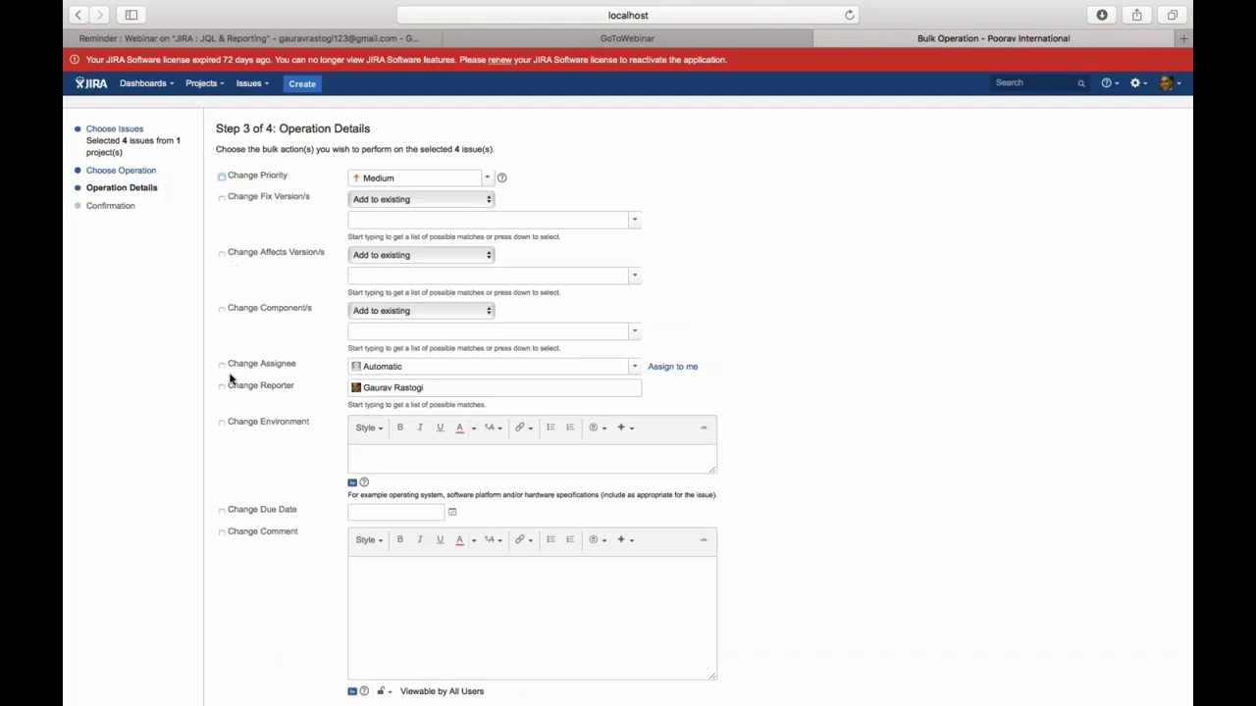
Change the reporter to another matching user, assign the issues to me, and proceed to confirmation
click(514, 387)
key(BackSpace)
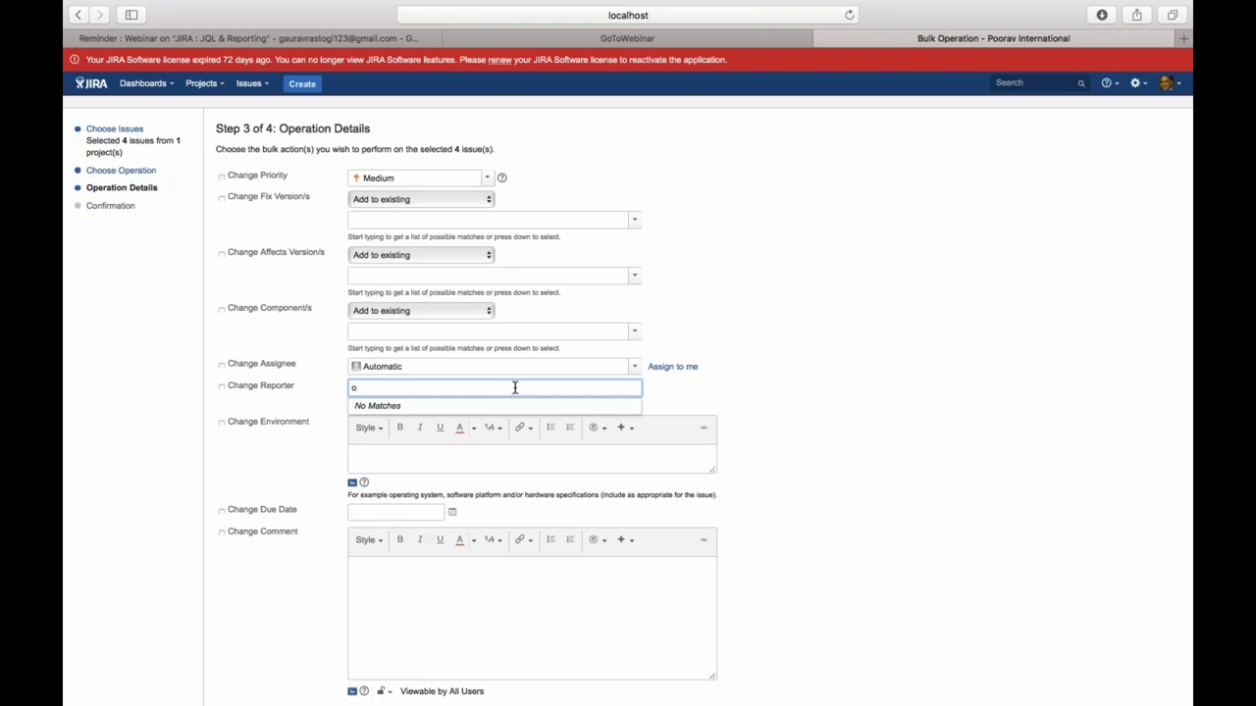
text(job)
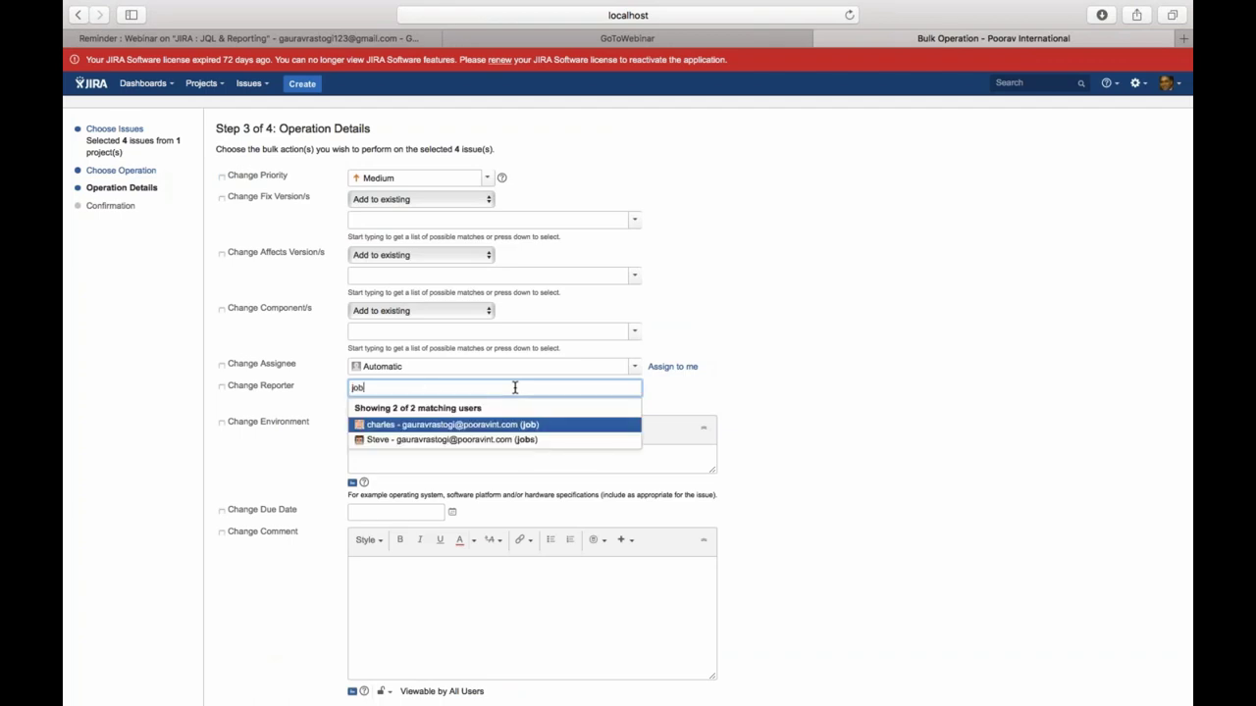
key(Down)
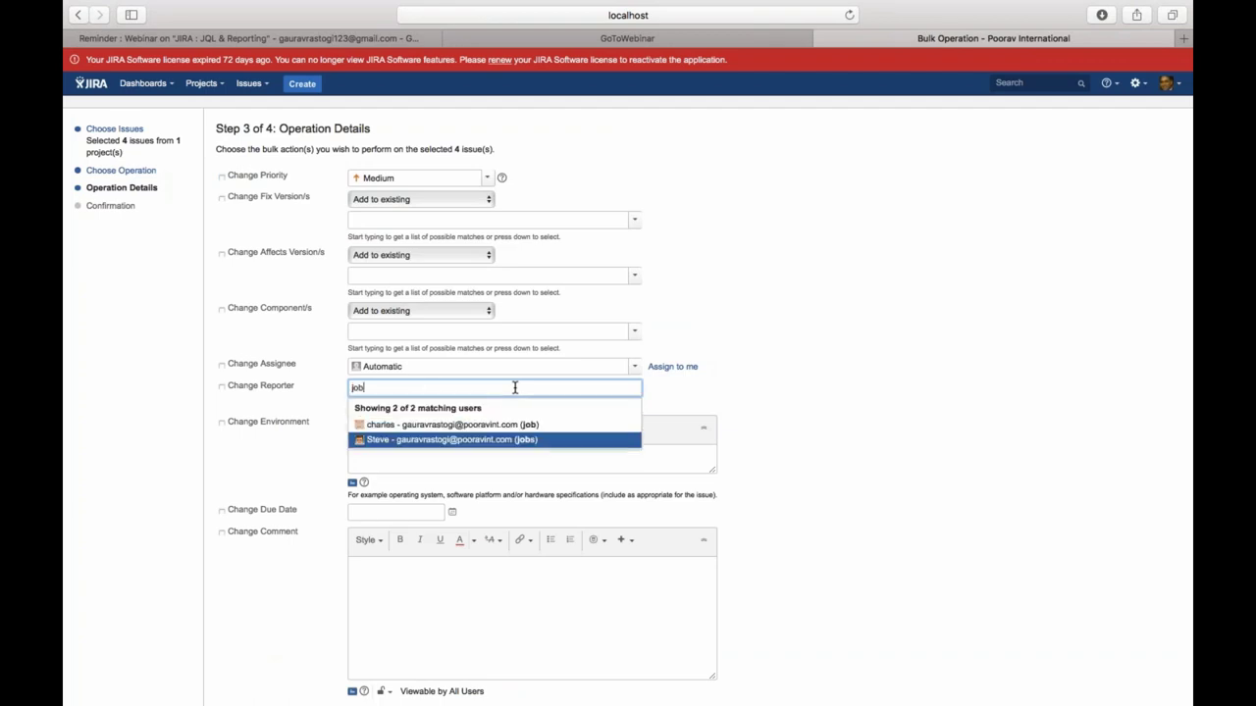
key(Return)
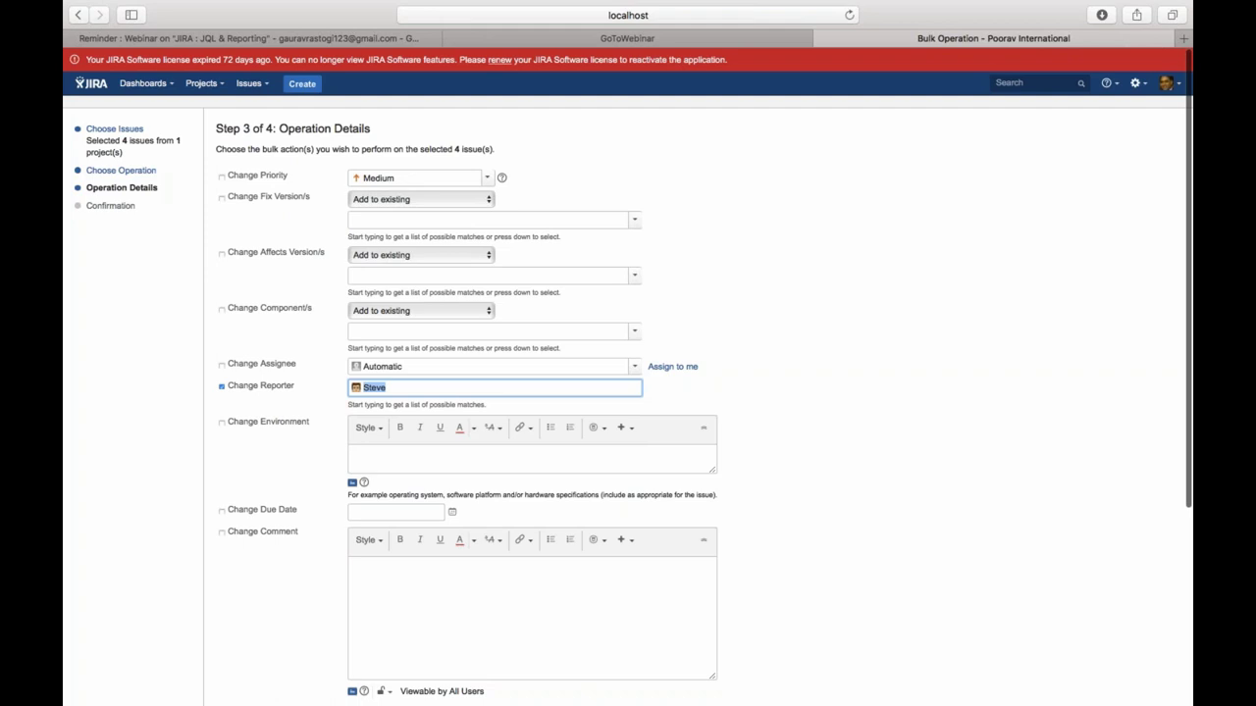
scroll(628, 393, down, 1)
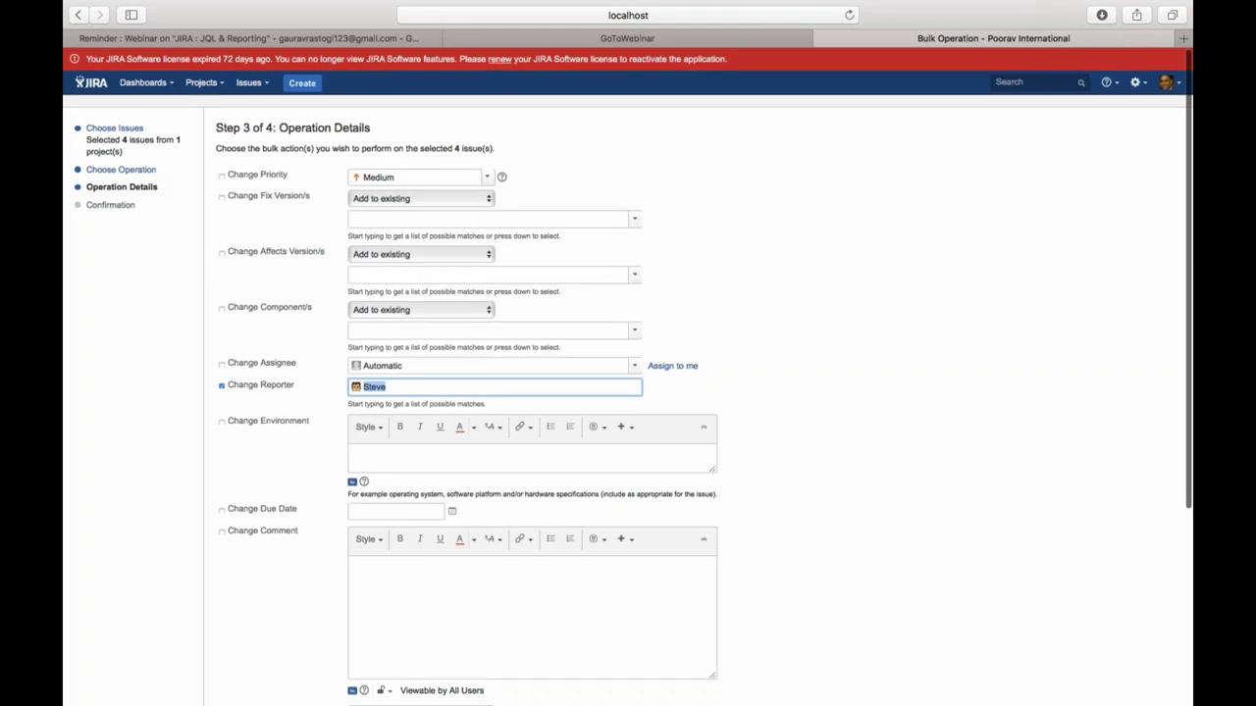
click(672, 365)
scroll(830, 443, down, 1)
scroll(830, 442, down, 5)
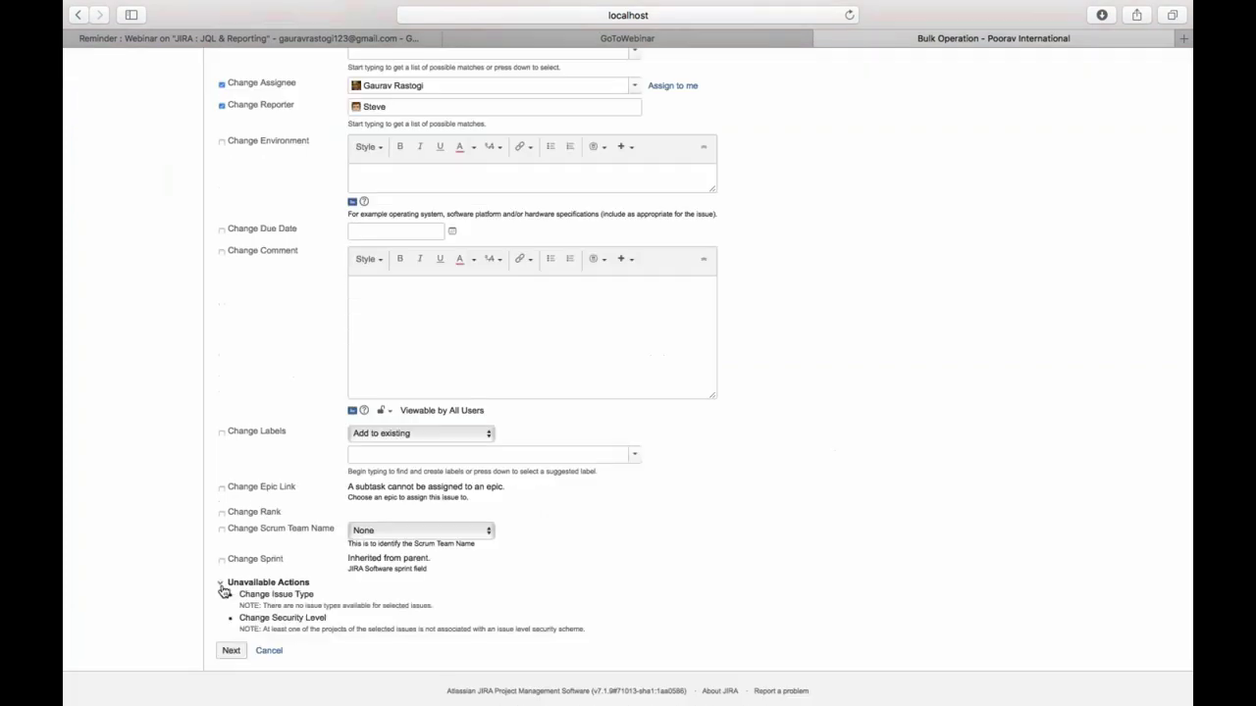
click(231, 652)
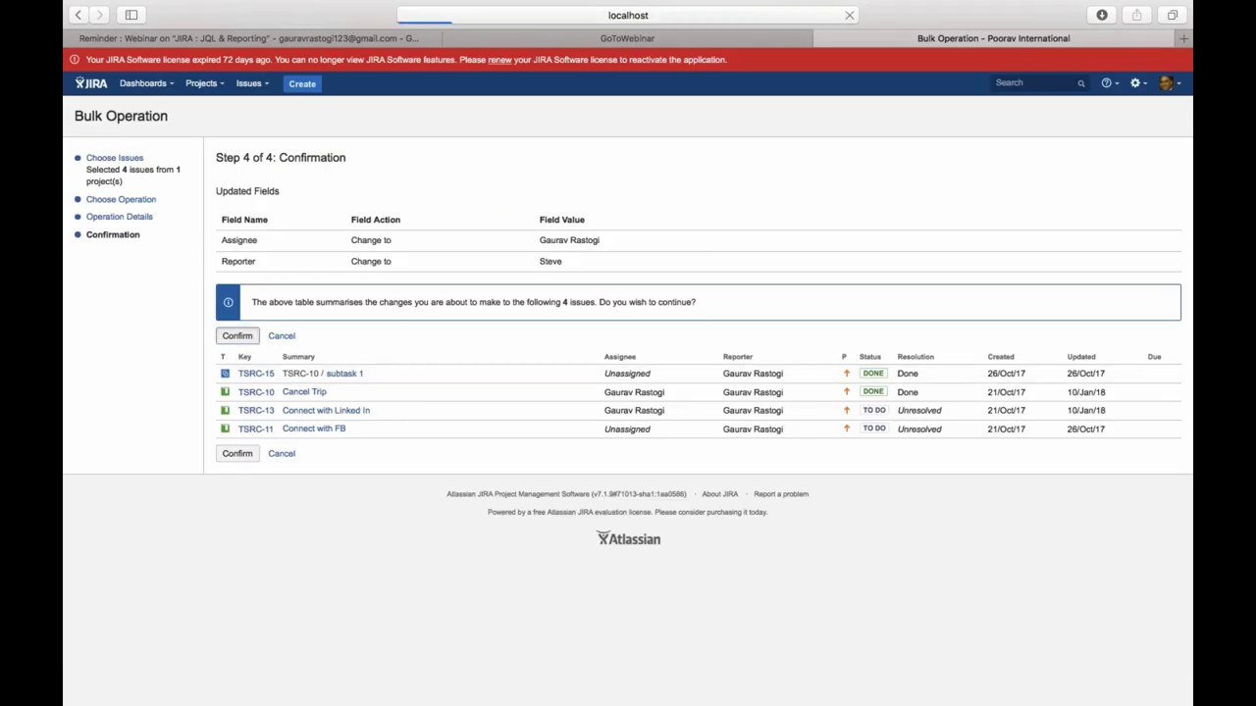
Confirm the bulk edit so TSRC-10, 11, 13 and 15 get the new reporter and assignee
click(237, 336)
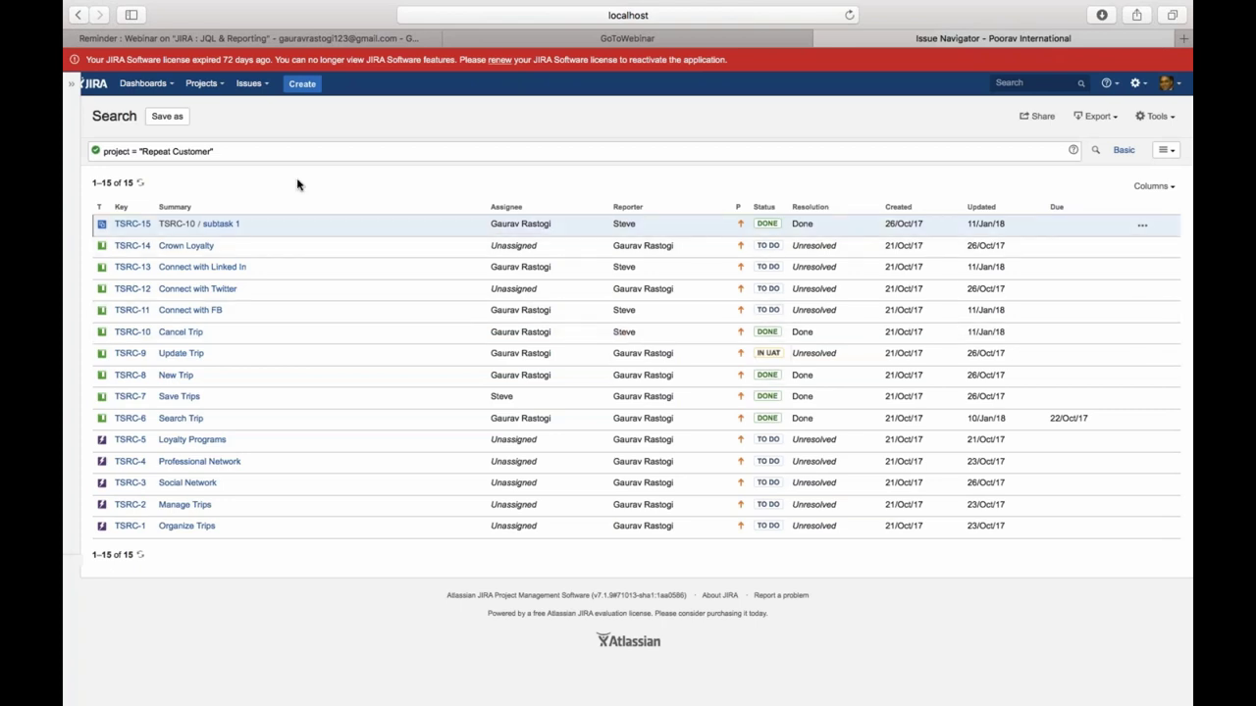
Check the Repeat Customer query and start a new bulk change on all 15 issues
click(236, 150)
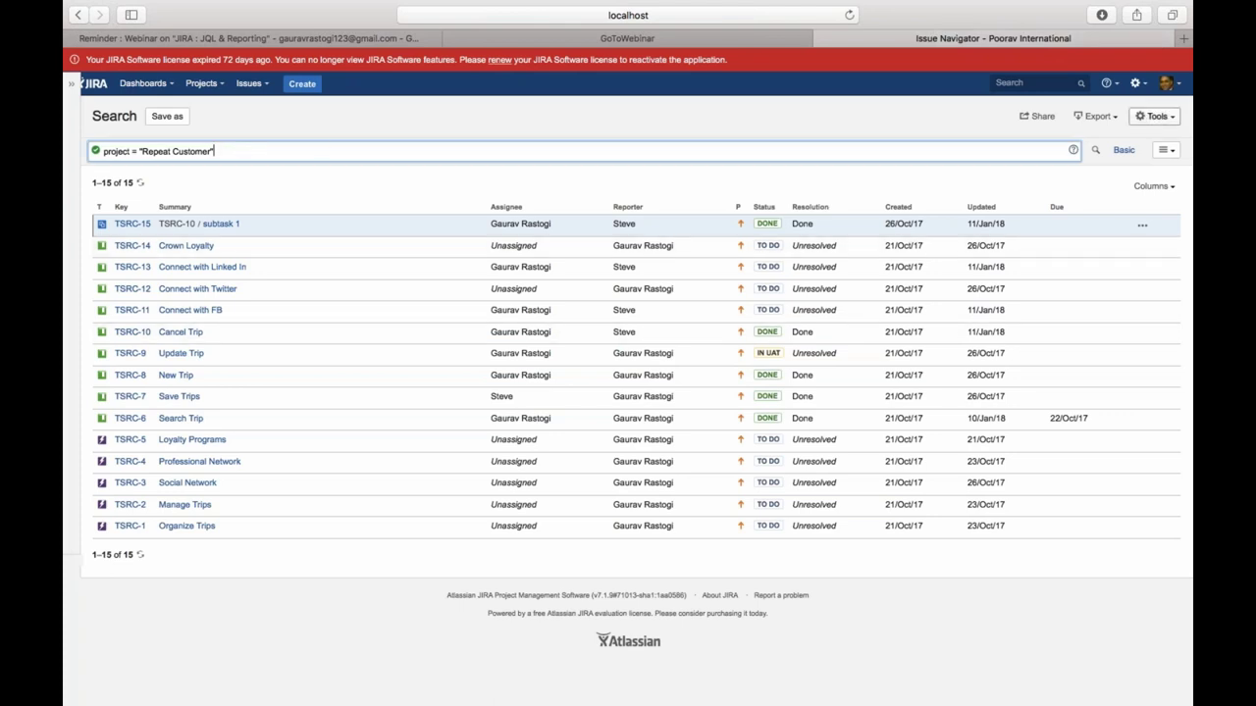
click(1166, 117)
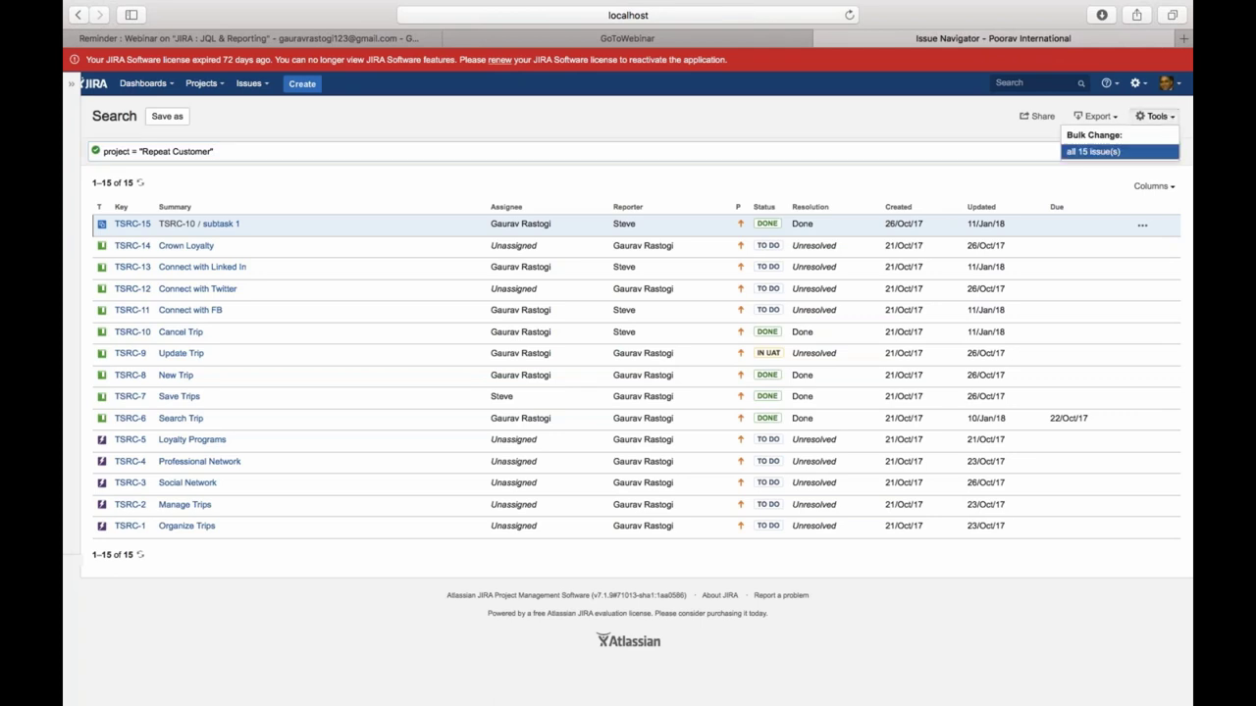
click(1089, 154)
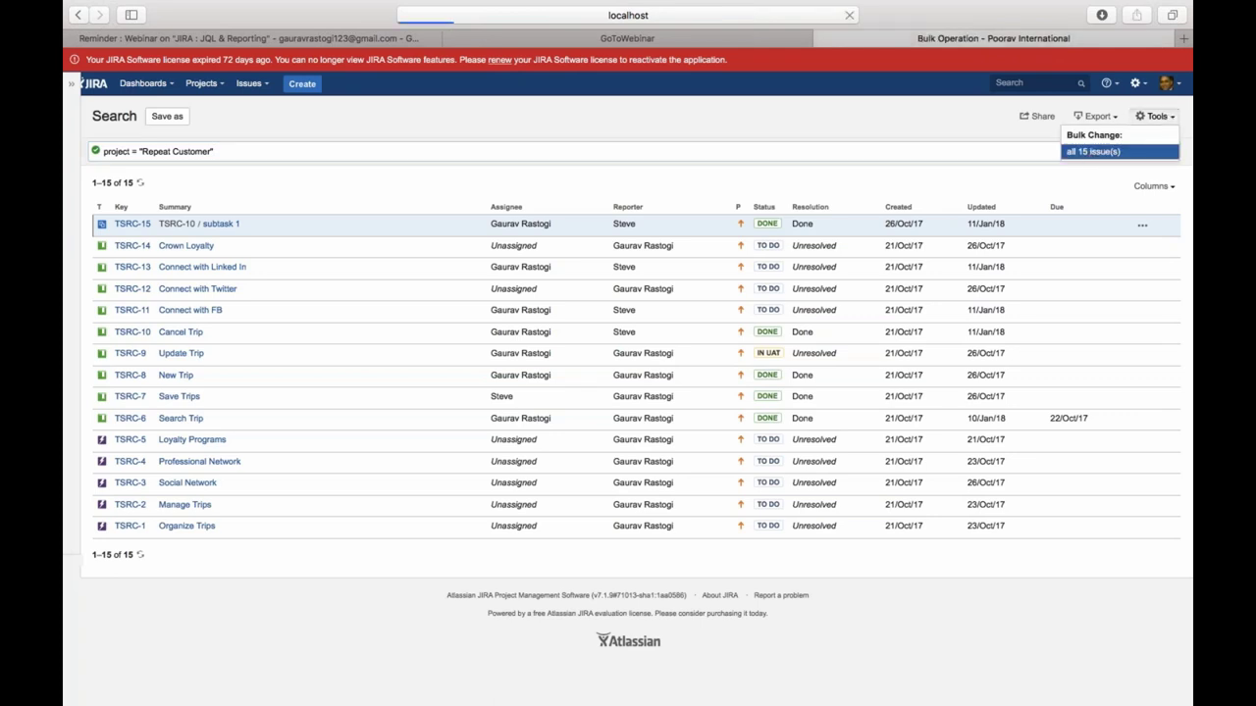
Select TSRC-12, TSRC-11, TSRC-10 and TSRC-9 and continue to the operation choice
click(225, 281)
click(225, 301)
click(225, 319)
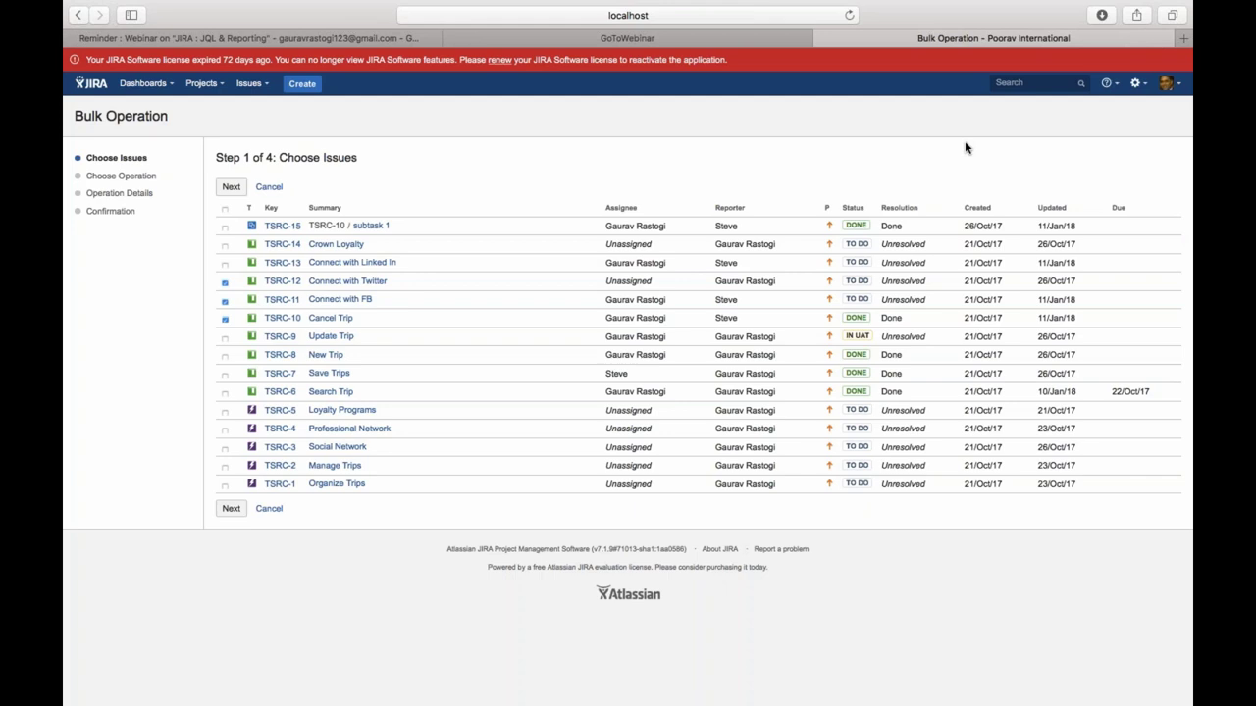
click(225, 338)
mouse_move(547, 4)
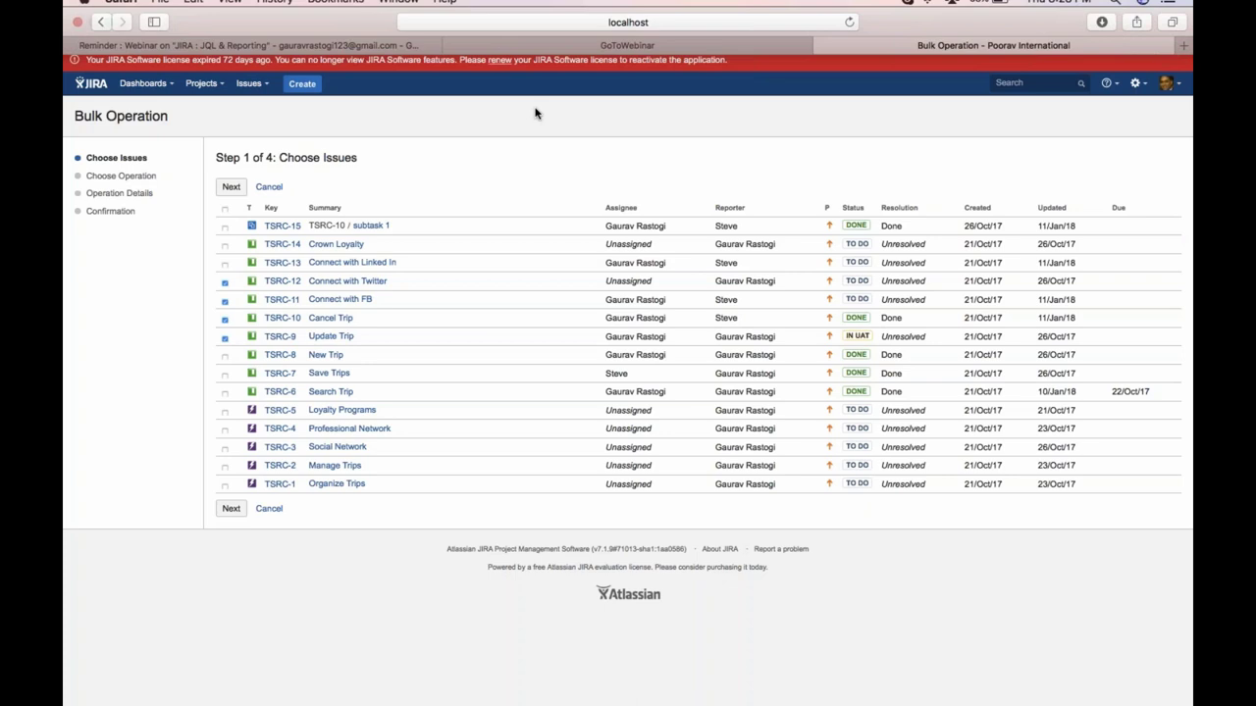
click(232, 508)
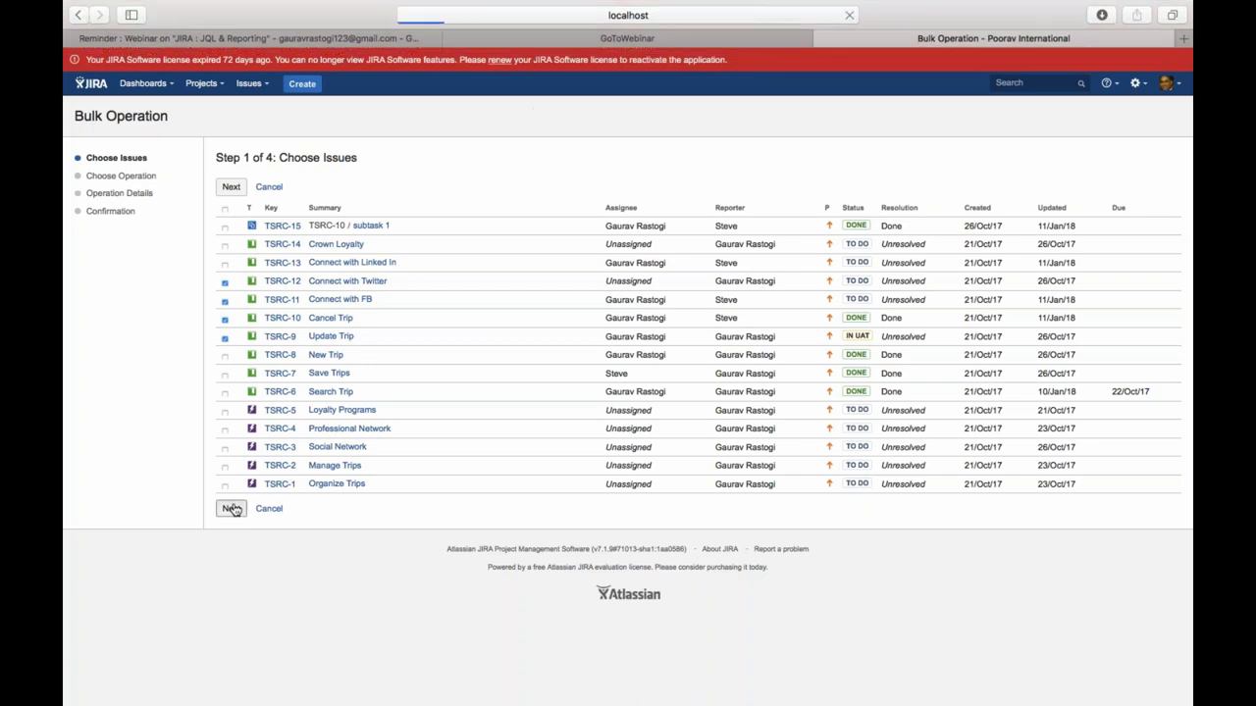
Choose Move Issues and set Leisure Travel (TSLT) as the target project for the stories
click(225, 229)
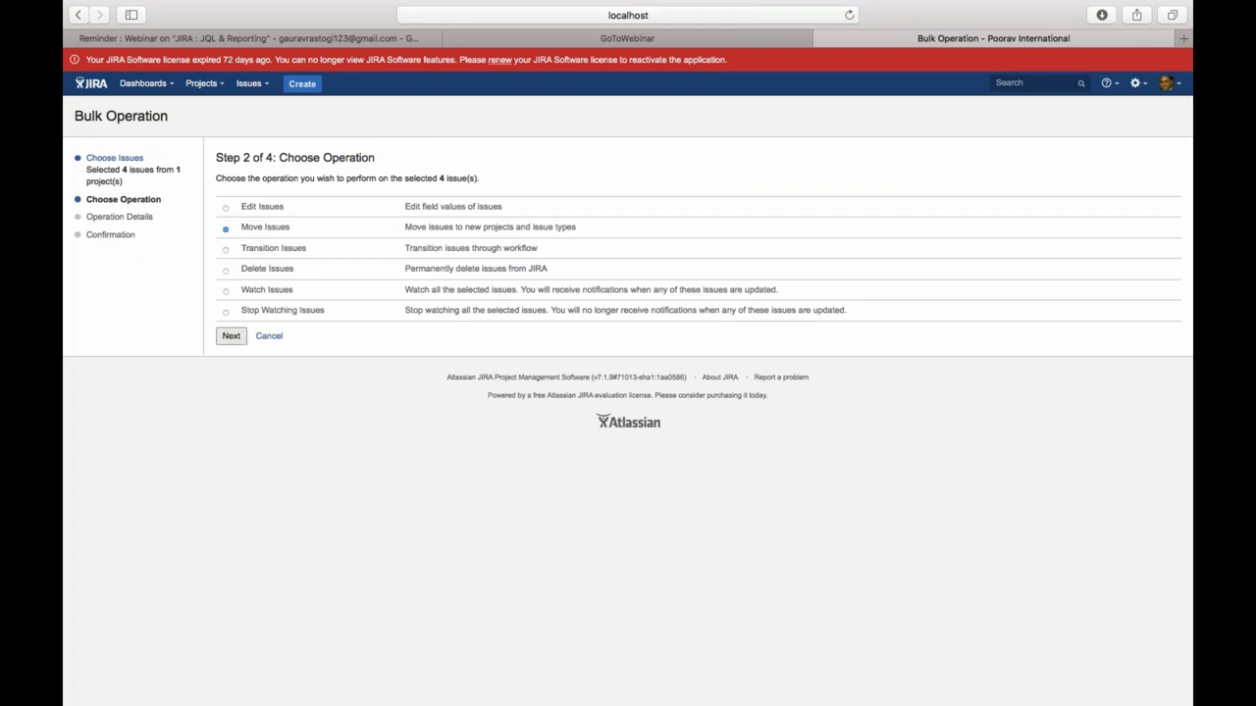
click(231, 338)
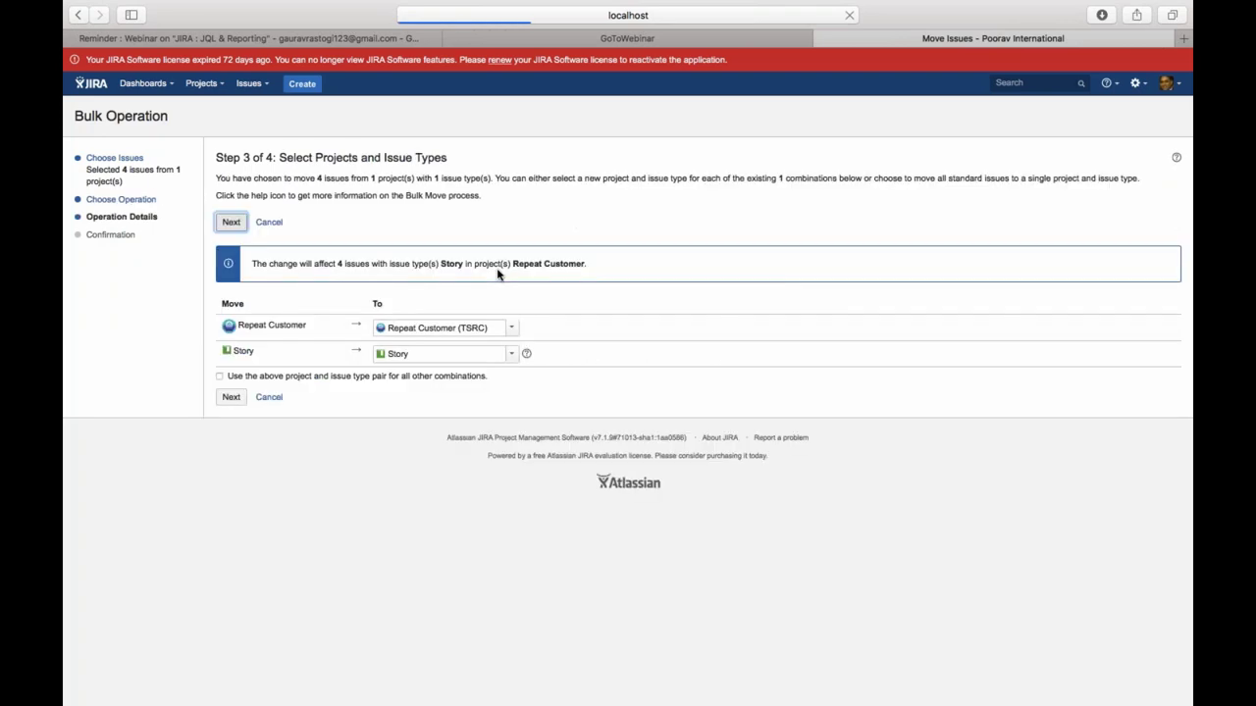
click(511, 327)
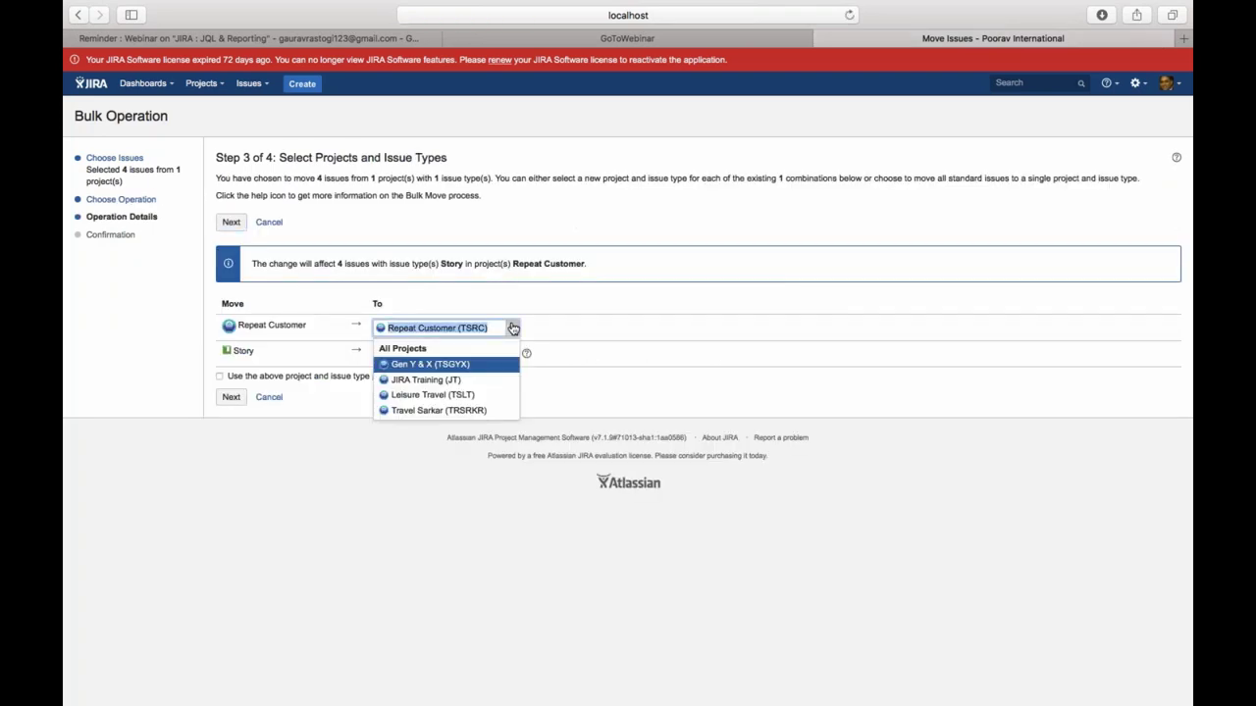
click(512, 328)
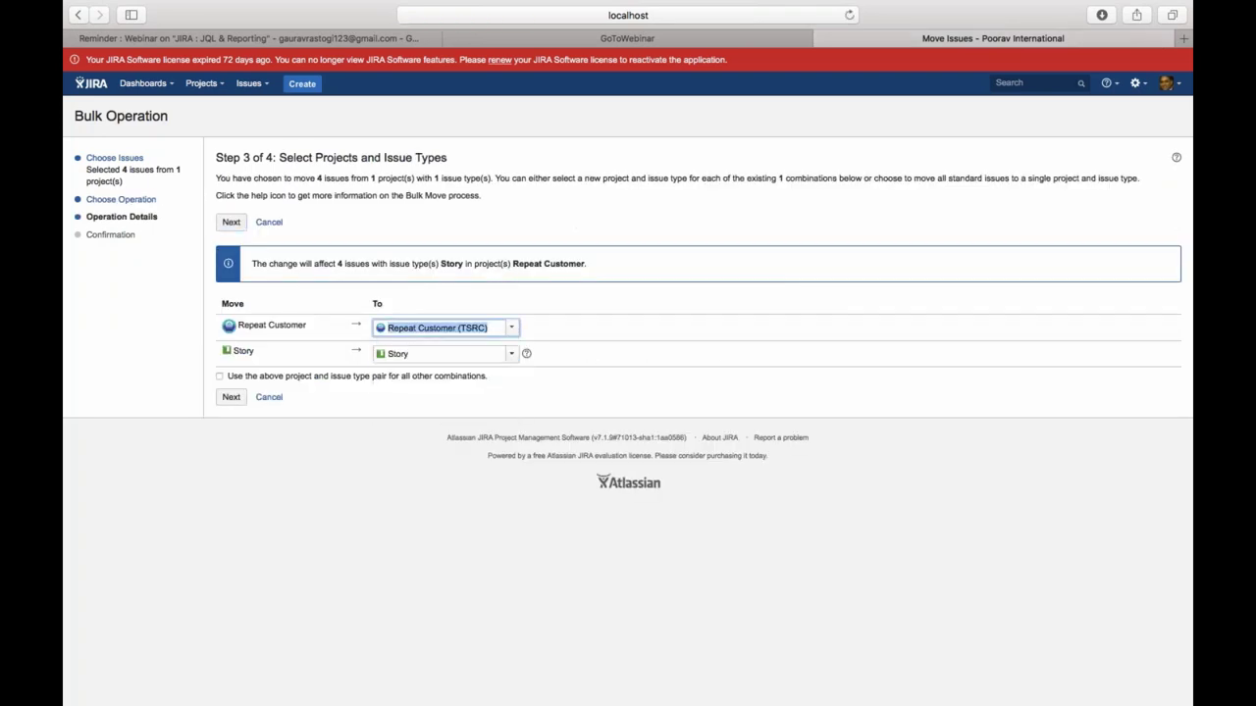
click(511, 355)
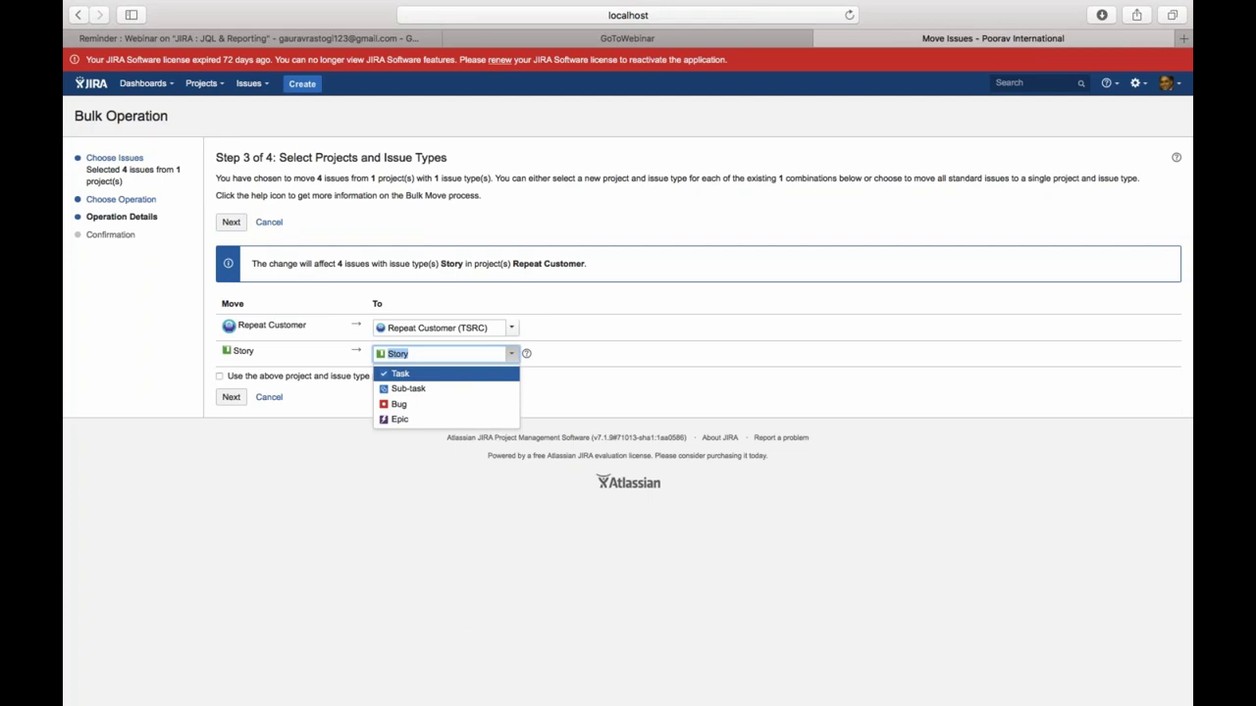
click(513, 330)
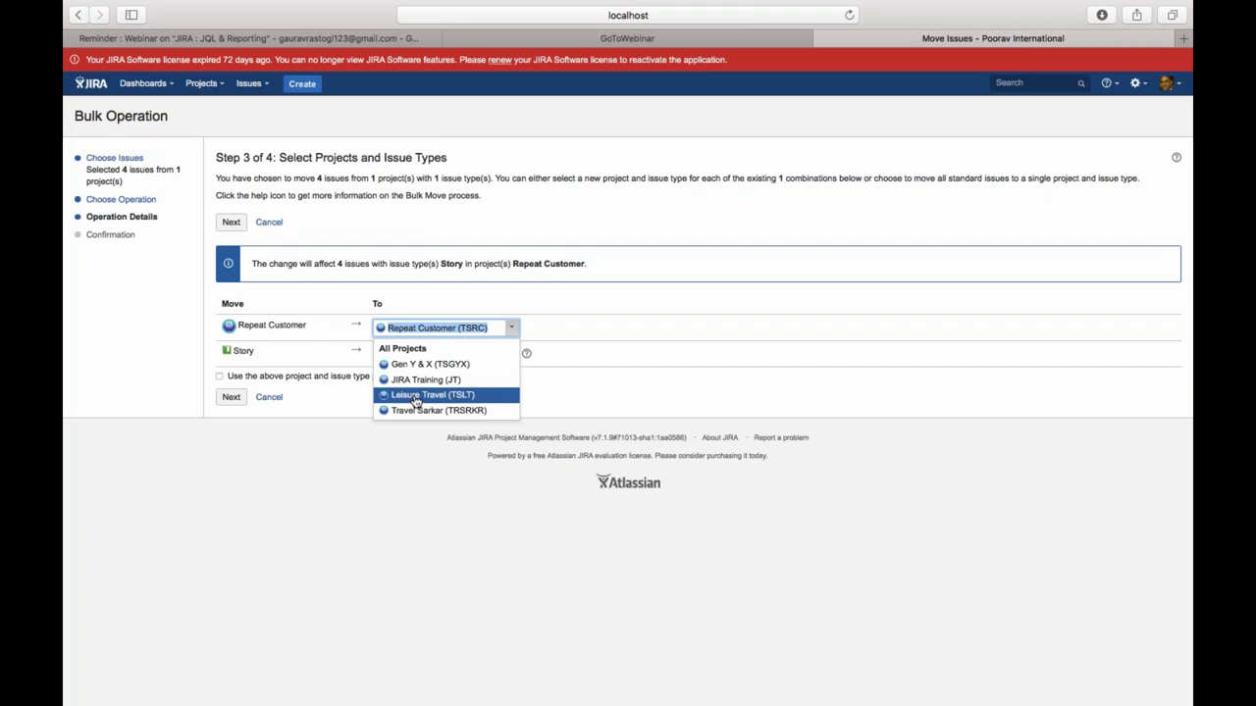
click(415, 397)
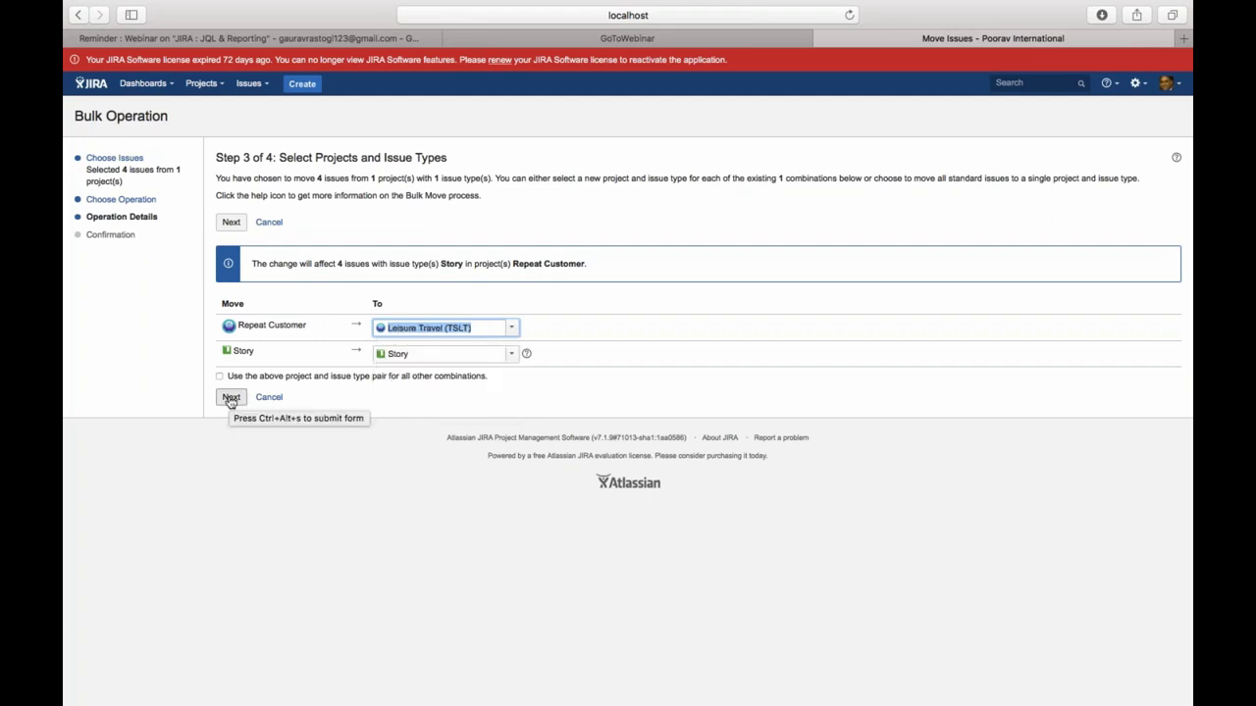
click(230, 397)
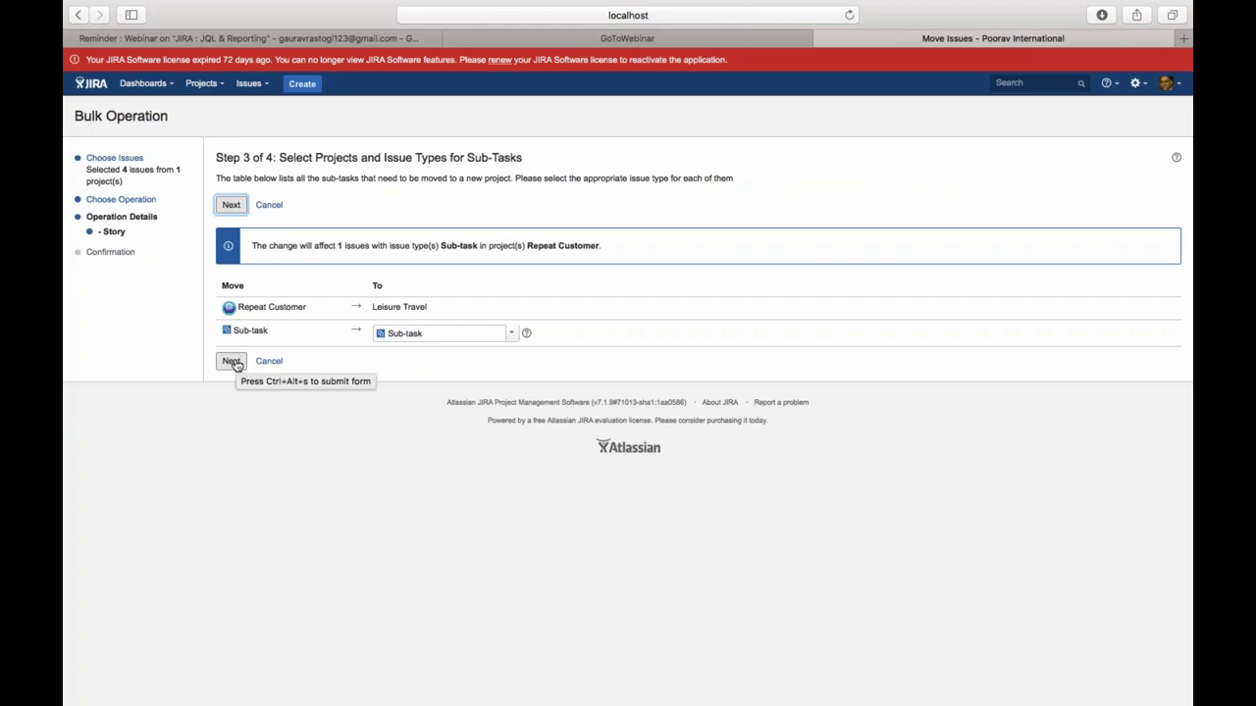
Accept the sub-task mapping and existing field values, then confirm the 5-issue migration
click(232, 362)
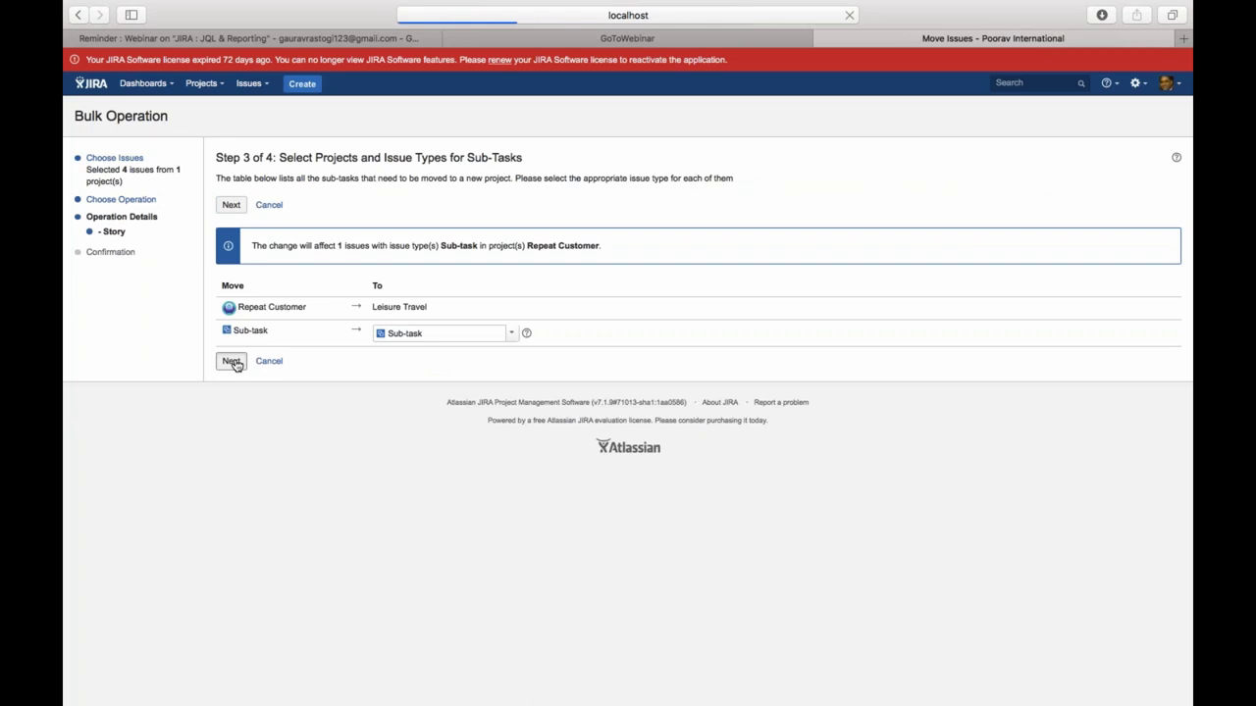
click(233, 295)
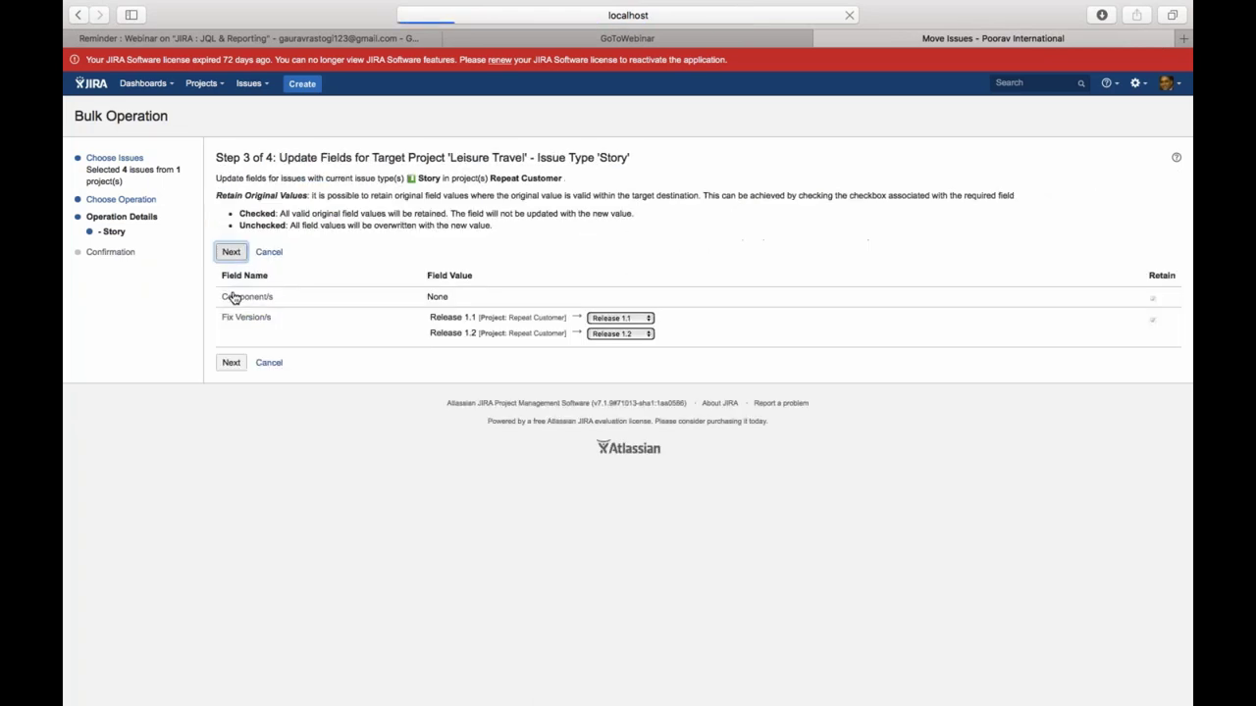
click(232, 253)
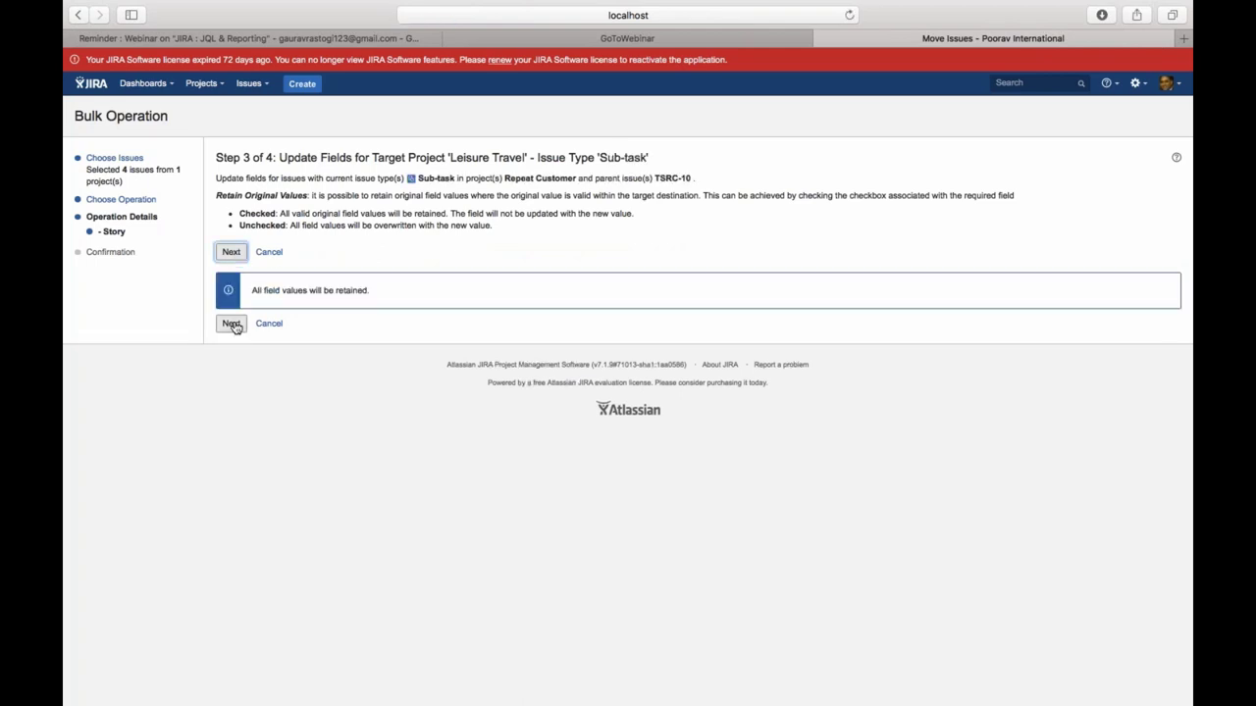
click(233, 324)
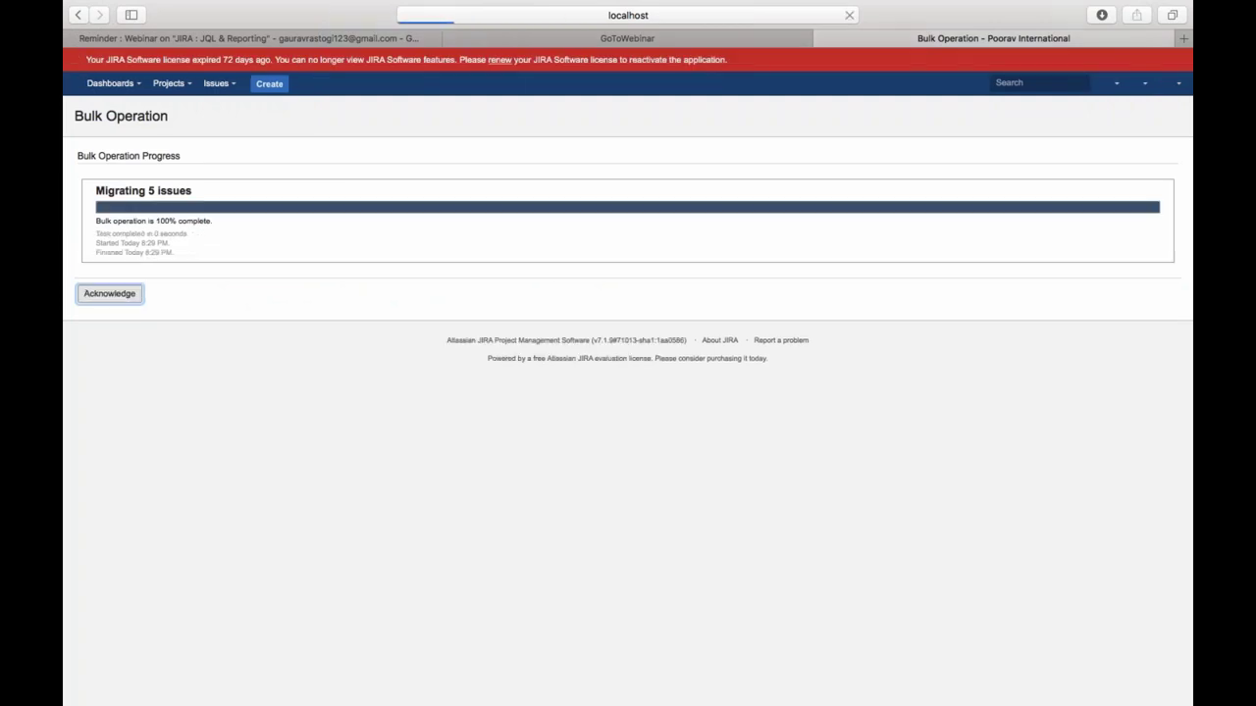
click(104, 296)
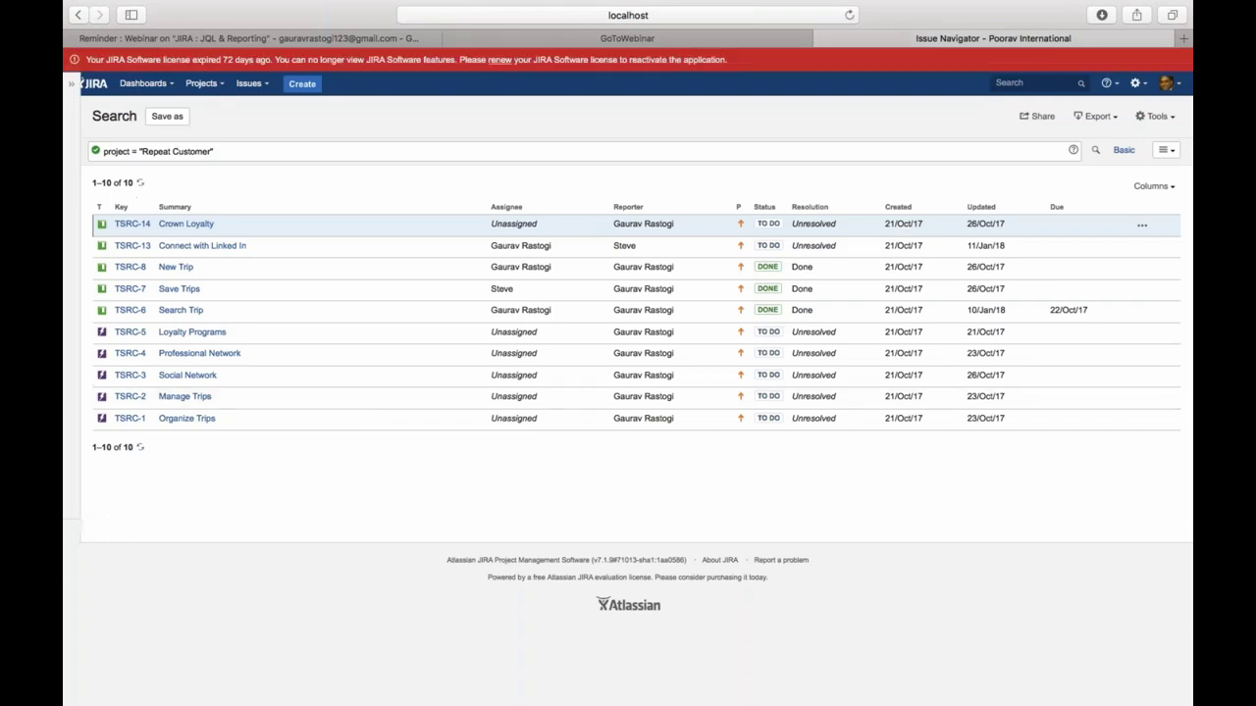
Check that the Repeat Customer search now shows 10 issues and open the Change view dropdown
drag(122, 182, 132, 183)
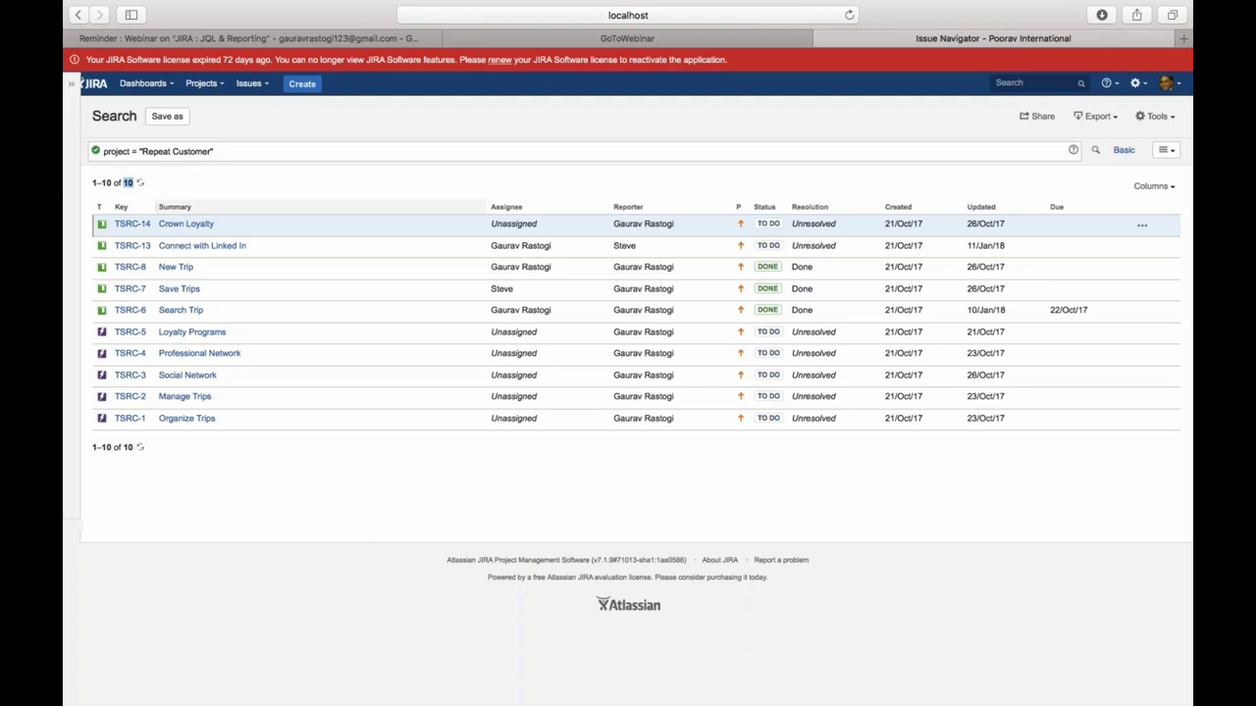
click(288, 149)
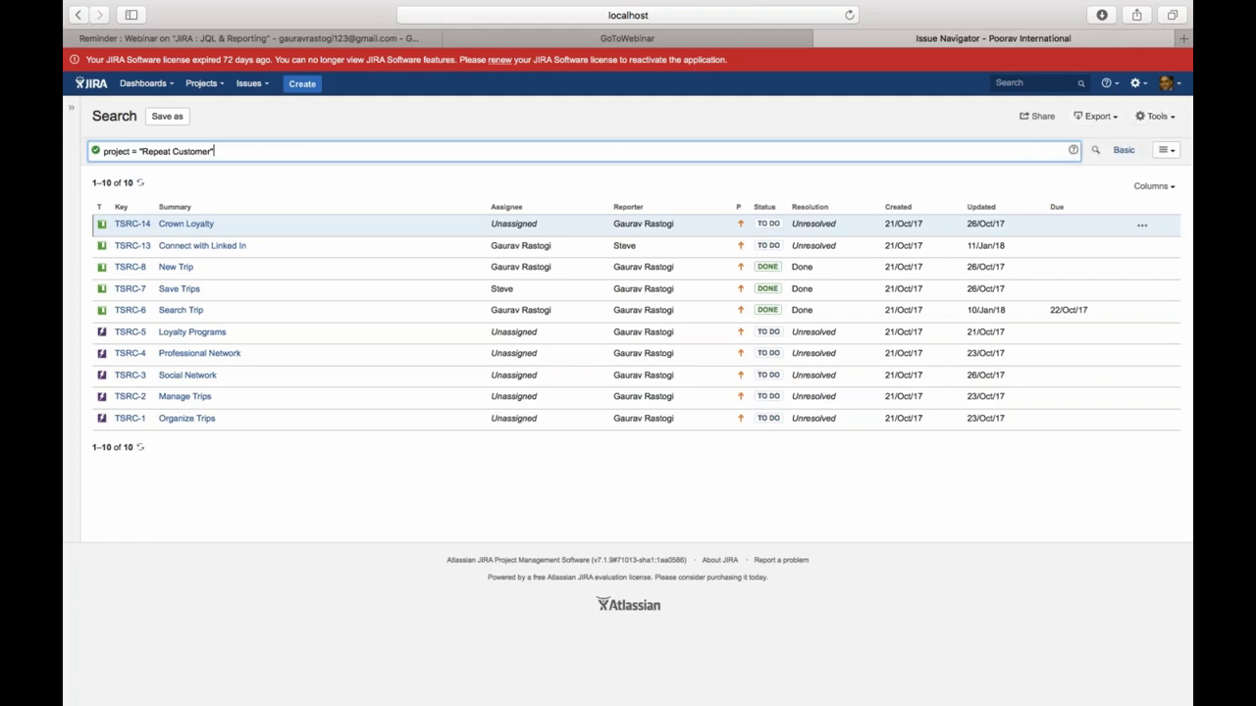
click(1175, 153)
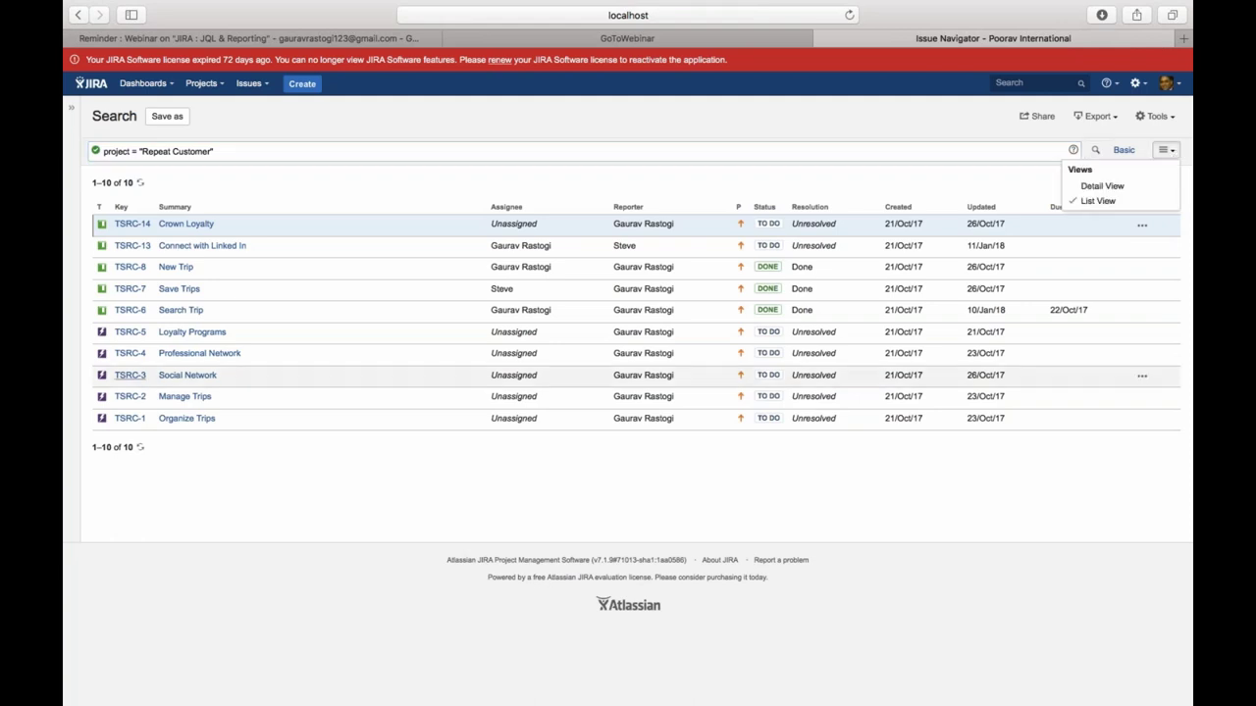
click(1099, 190)
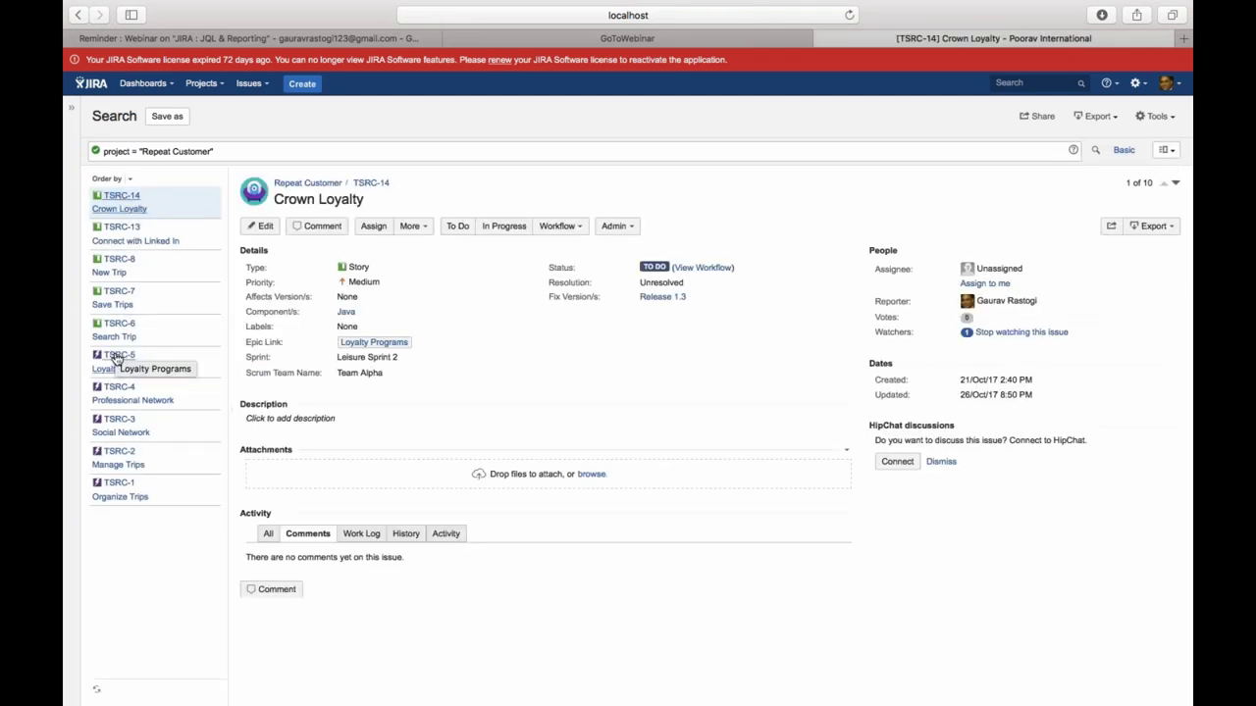
click(195, 244)
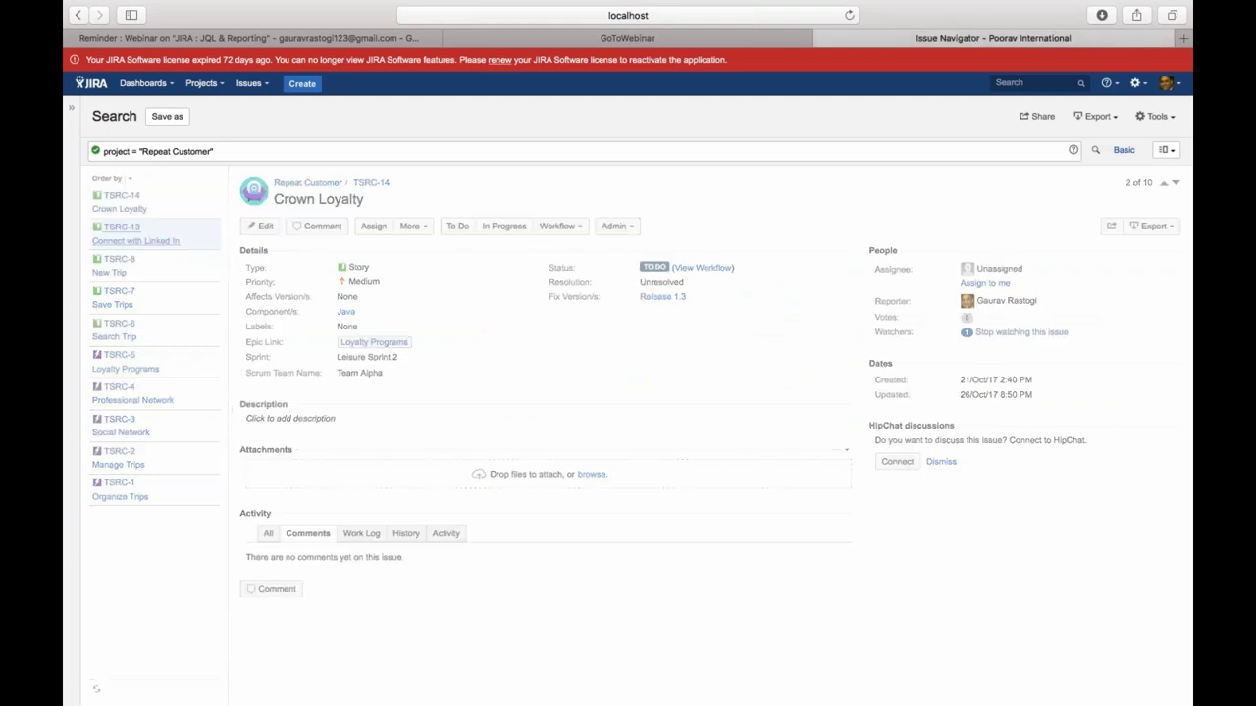
click(118, 265)
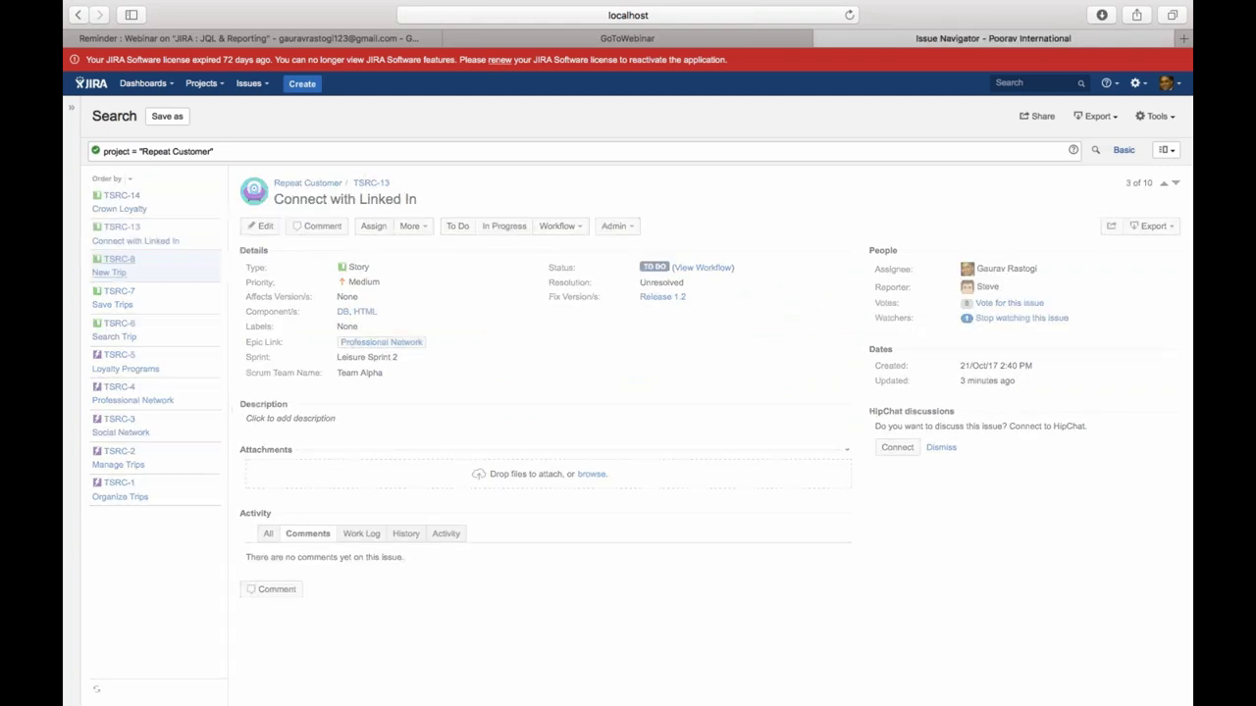
click(181, 295)
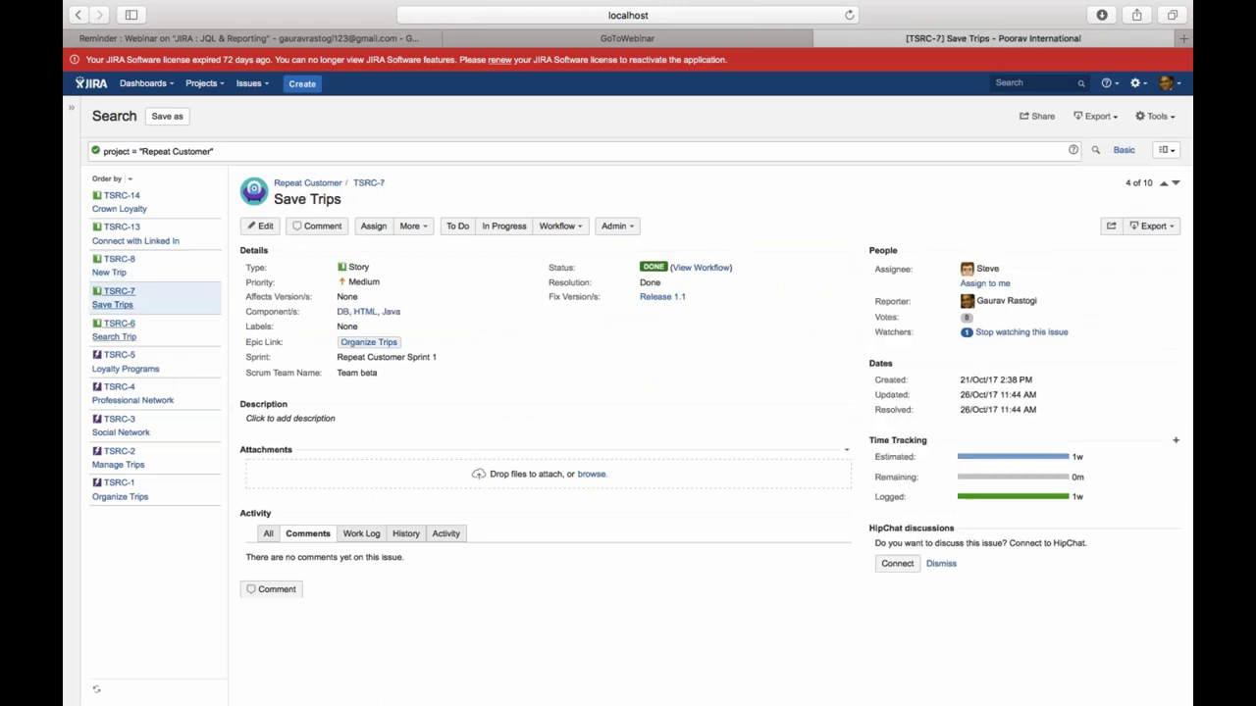
click(174, 330)
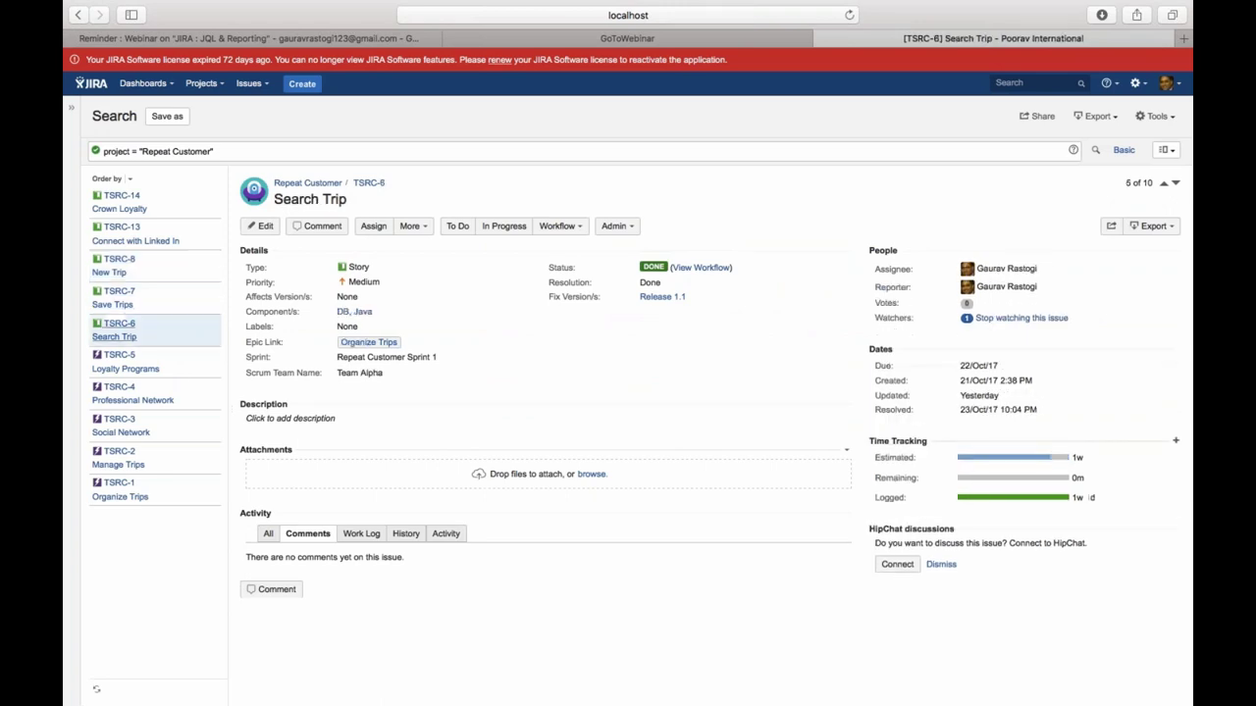
click(175, 365)
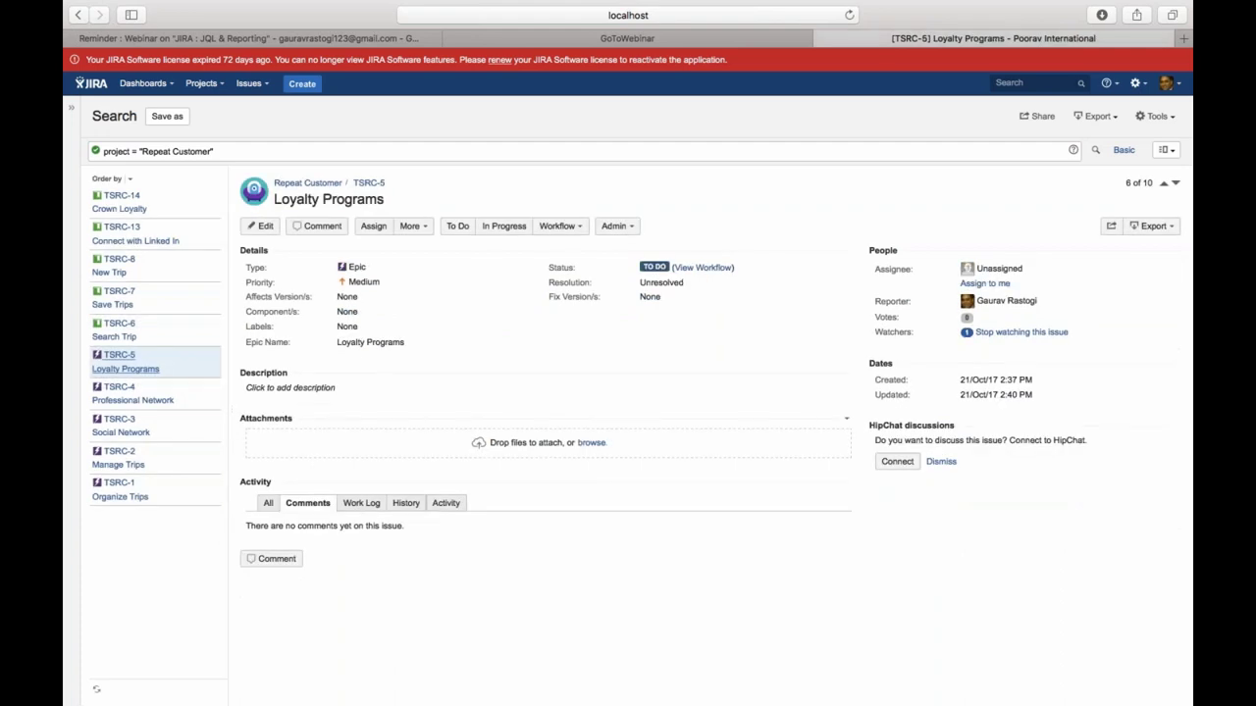
click(174, 395)
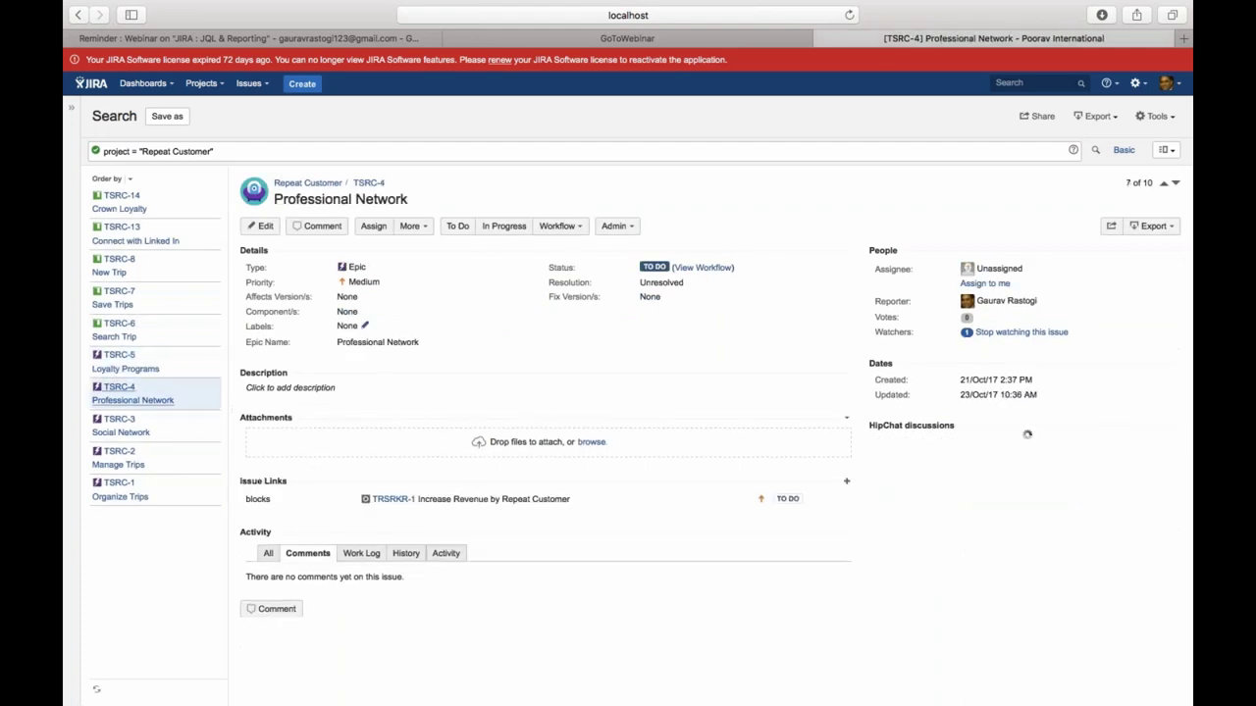
click(175, 426)
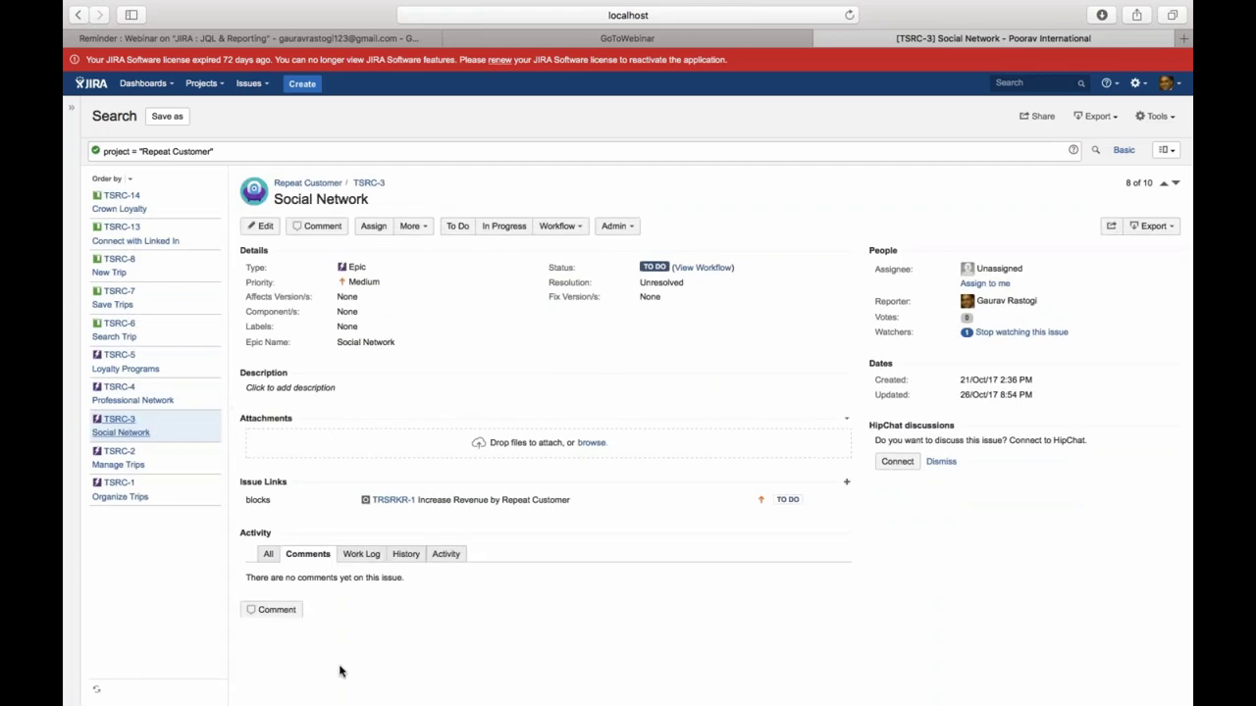
click(172, 337)
click(183, 397)
click(183, 431)
click(178, 469)
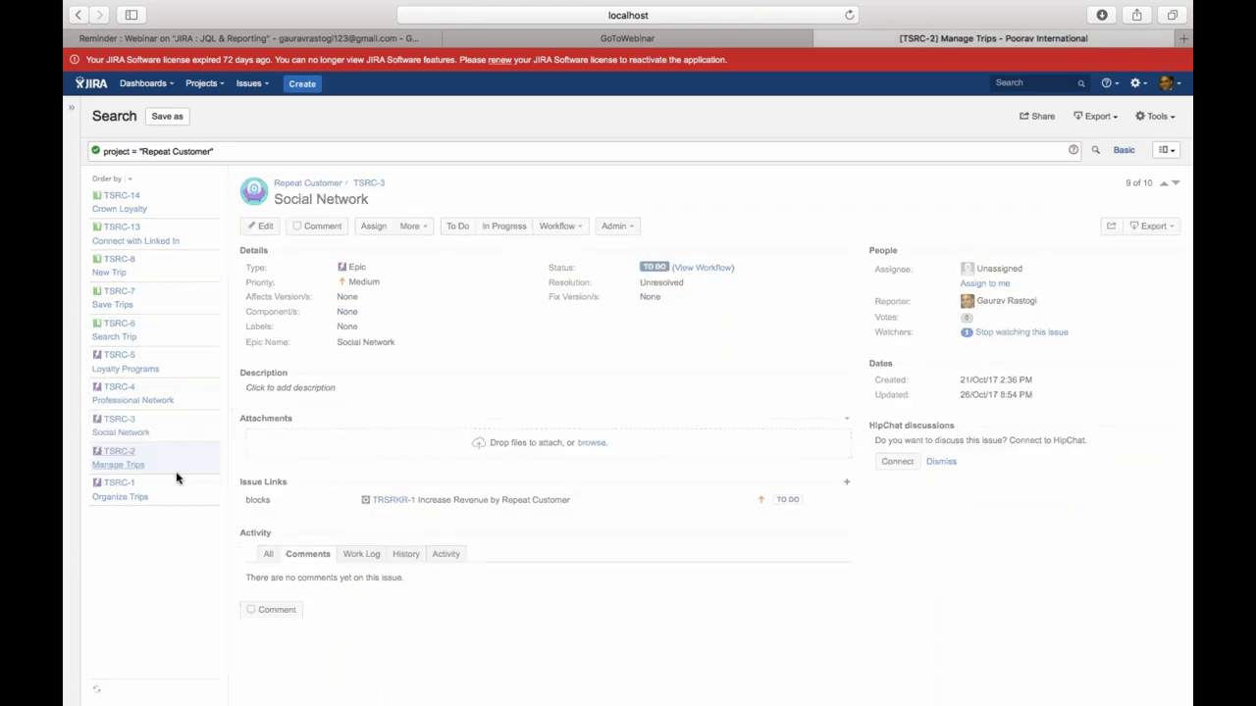
click(174, 492)
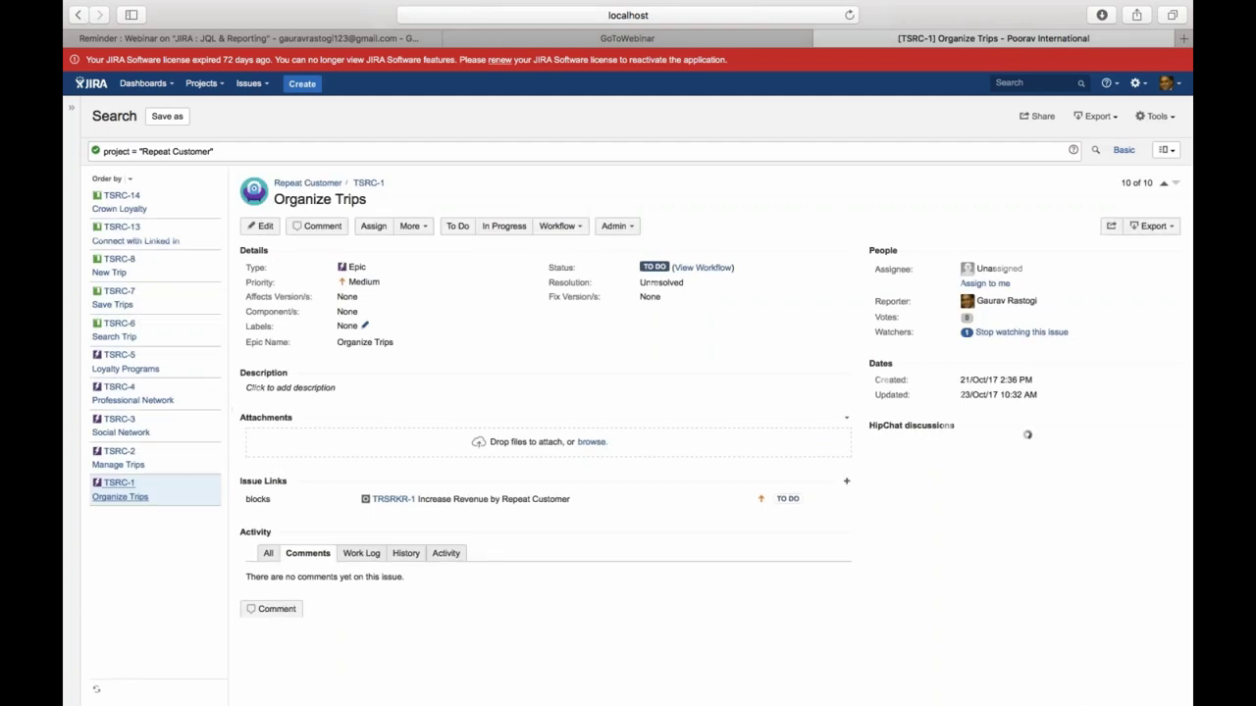
click(1167, 150)
click(1098, 200)
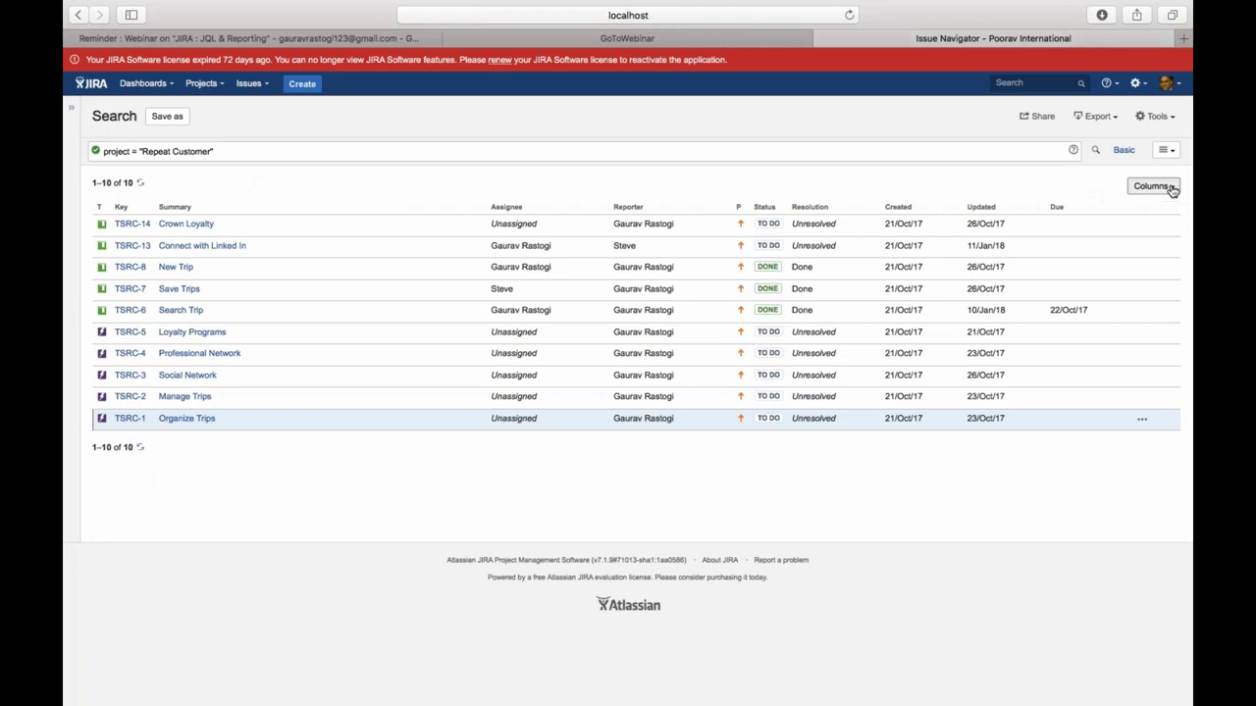
Add the Scrum Team Name column to the Repeat Customer results
click(1171, 190)
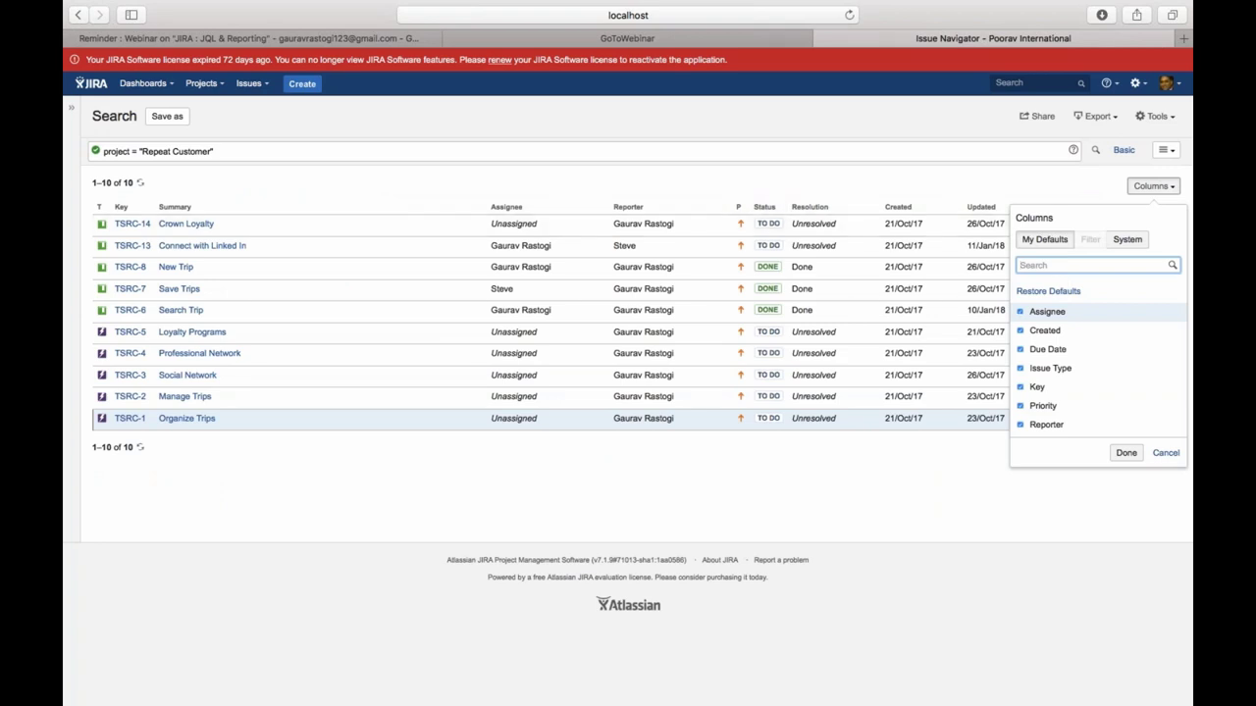
text(scr)
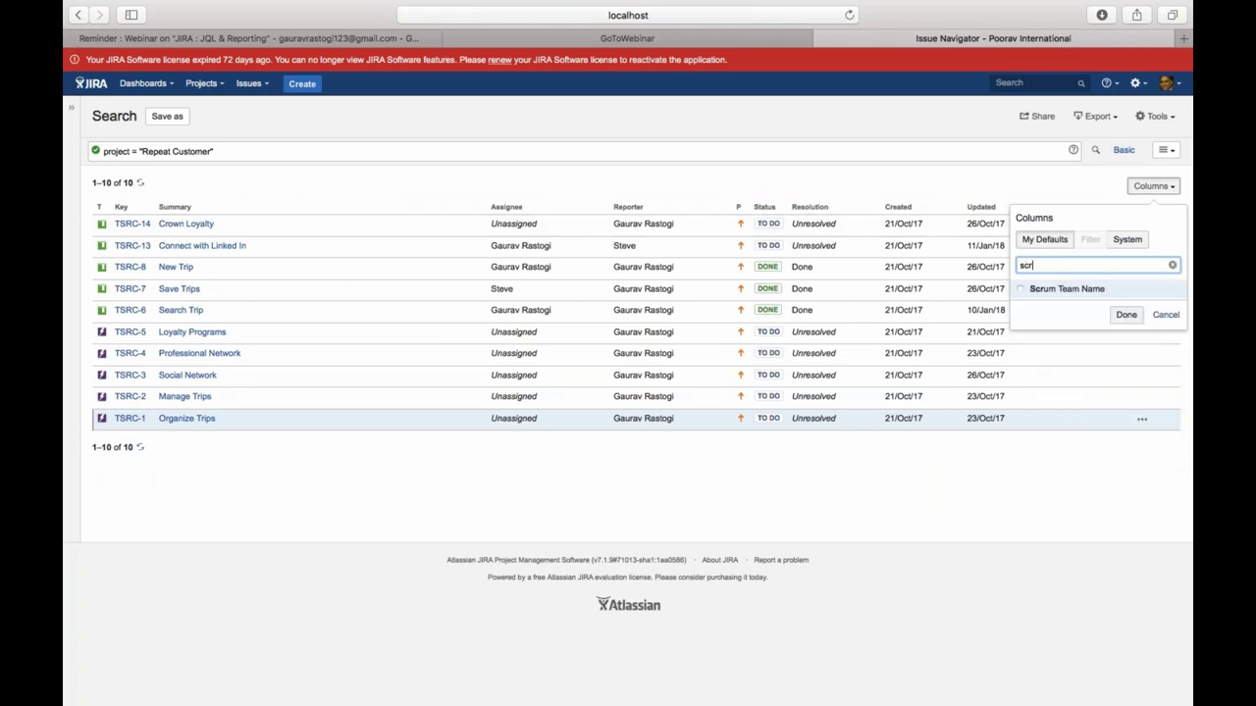
click(1022, 292)
click(1125, 314)
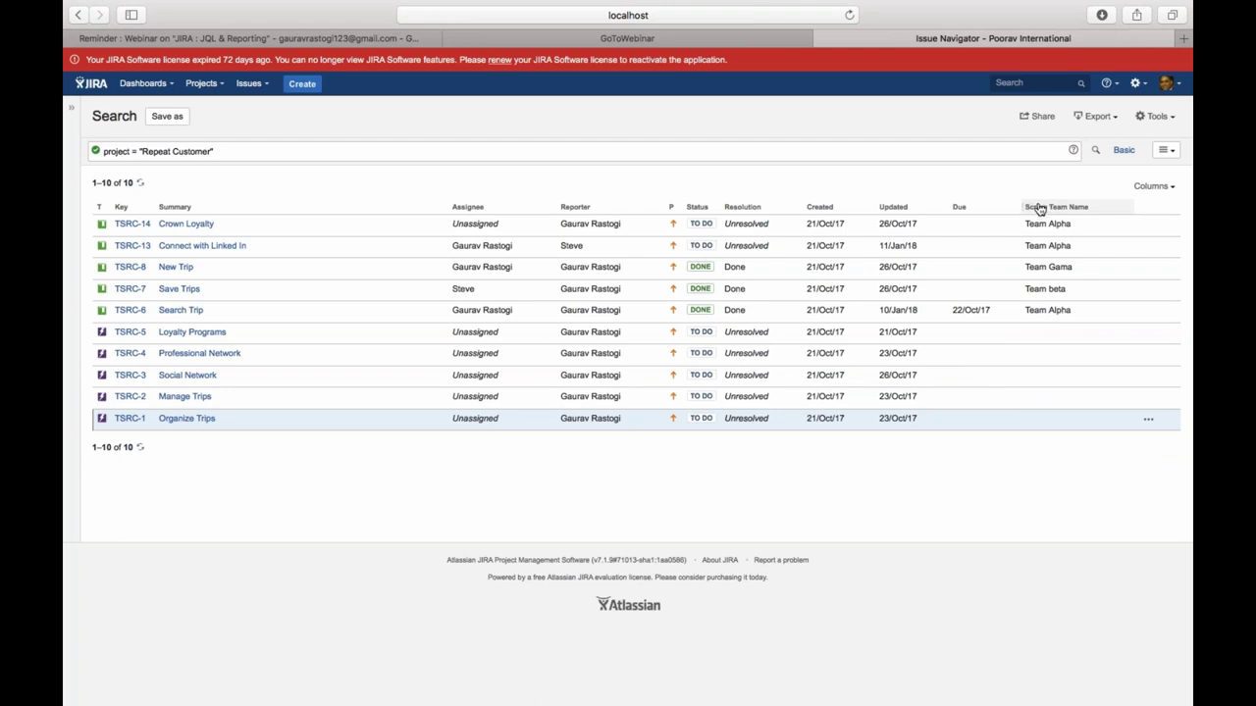
Move Scrum Team Name beside Reporter and Assignee after Resolution
drag(1040, 211, 625, 205)
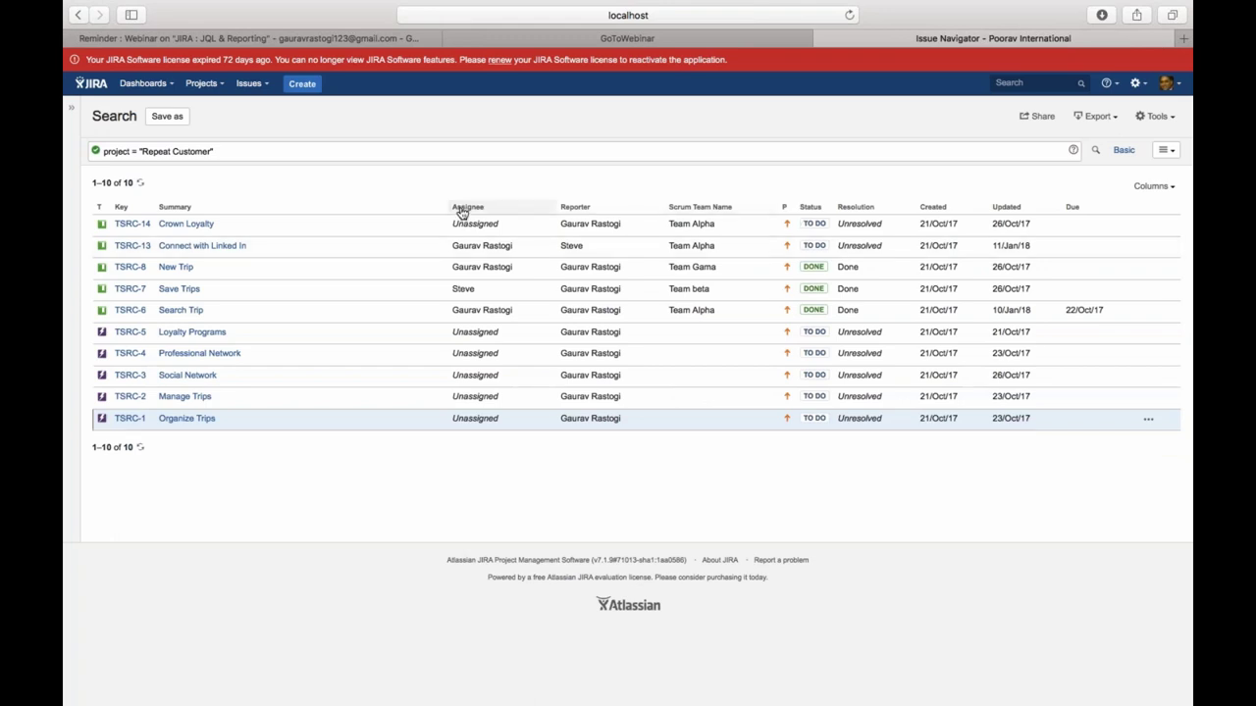
drag(461, 211, 793, 208)
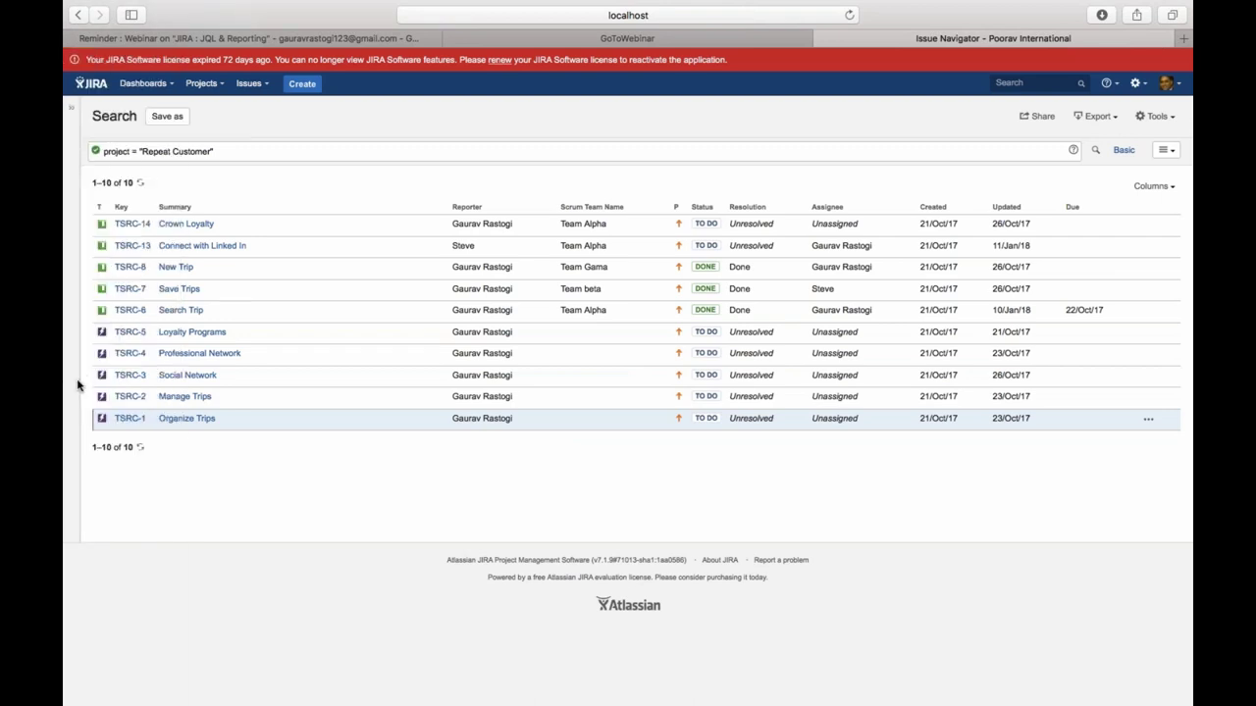
mouse_move(81, 387)
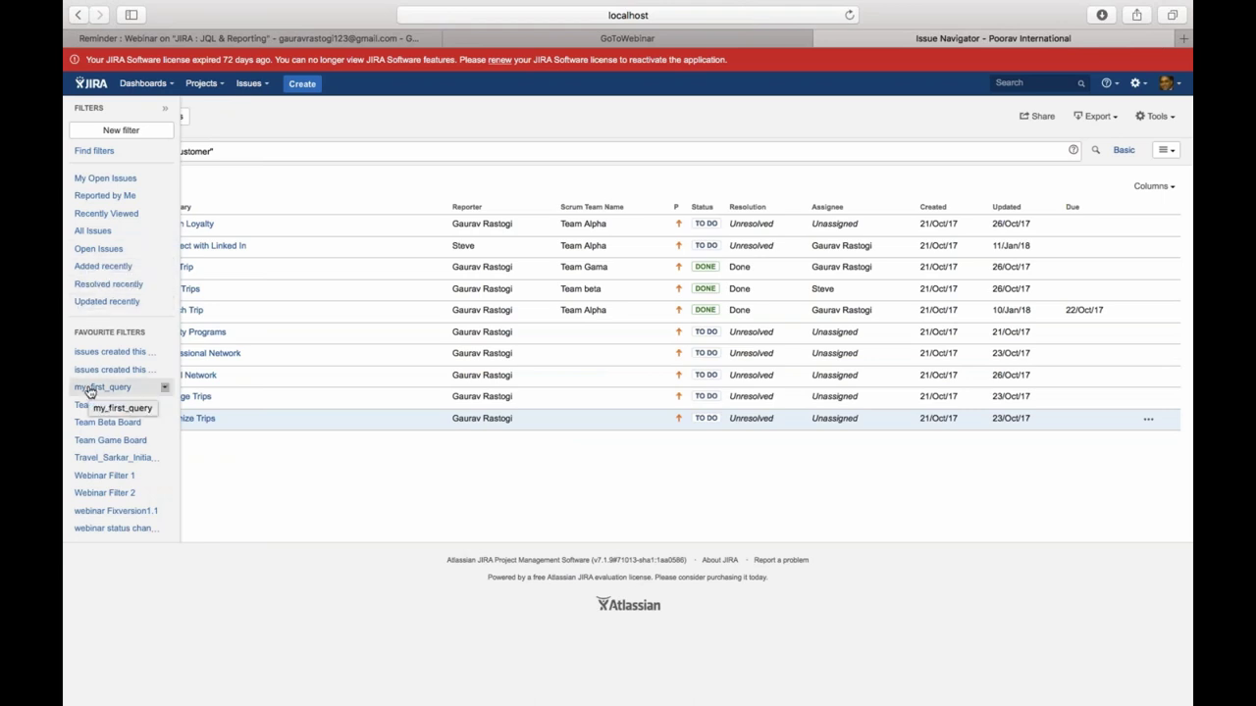
Load the favourite filter my_first_query from the Filters sidebar, then collapse the sidebar
click(90, 388)
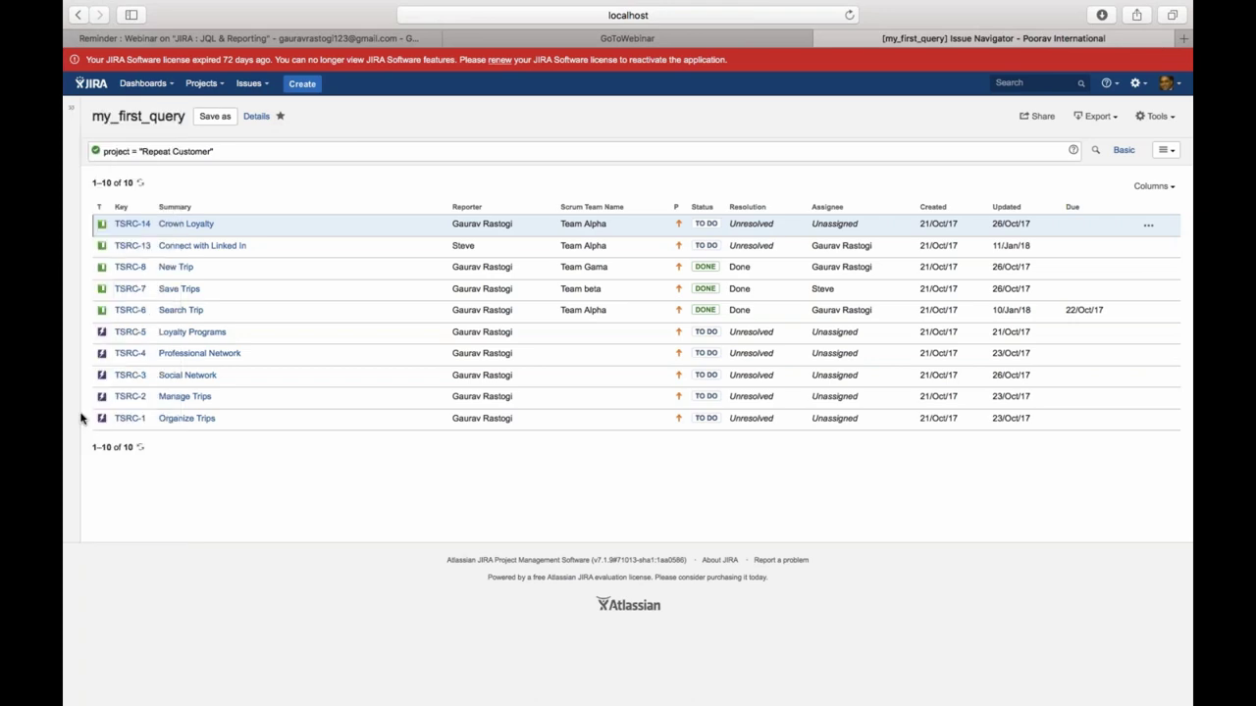
mouse_move(72, 418)
mouse_move(76, 232)
mouse_move(72, 442)
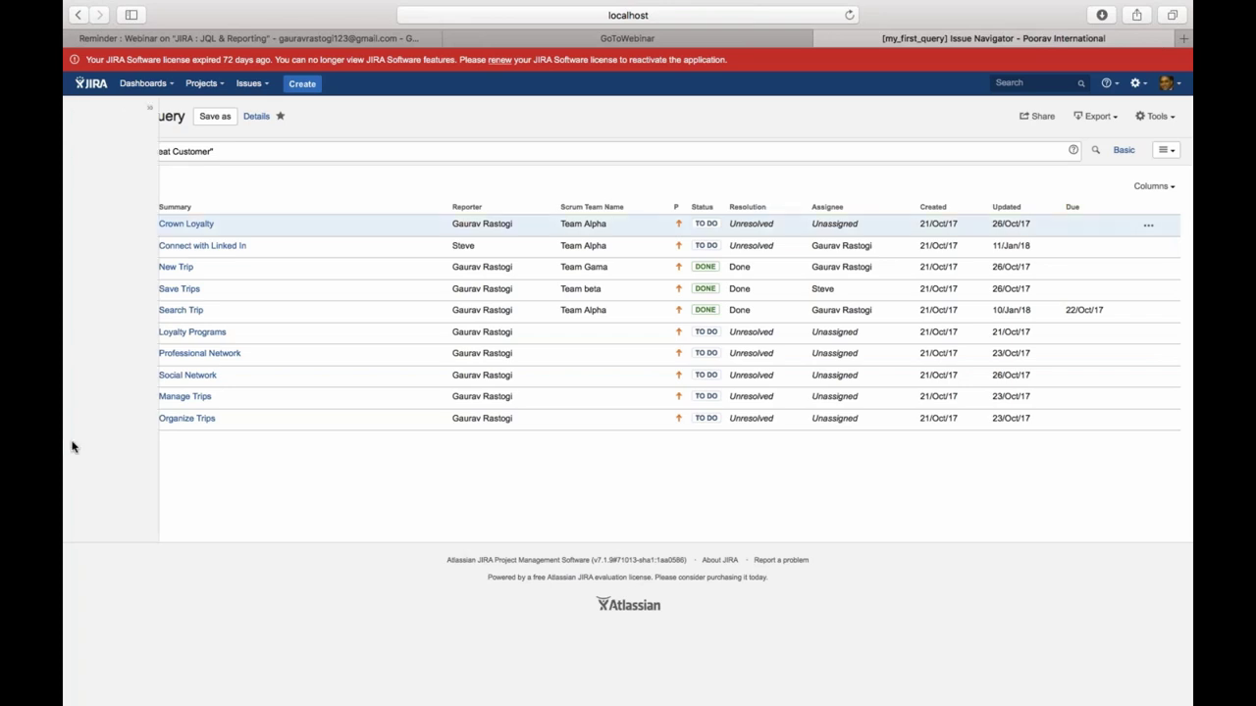
click(106, 388)
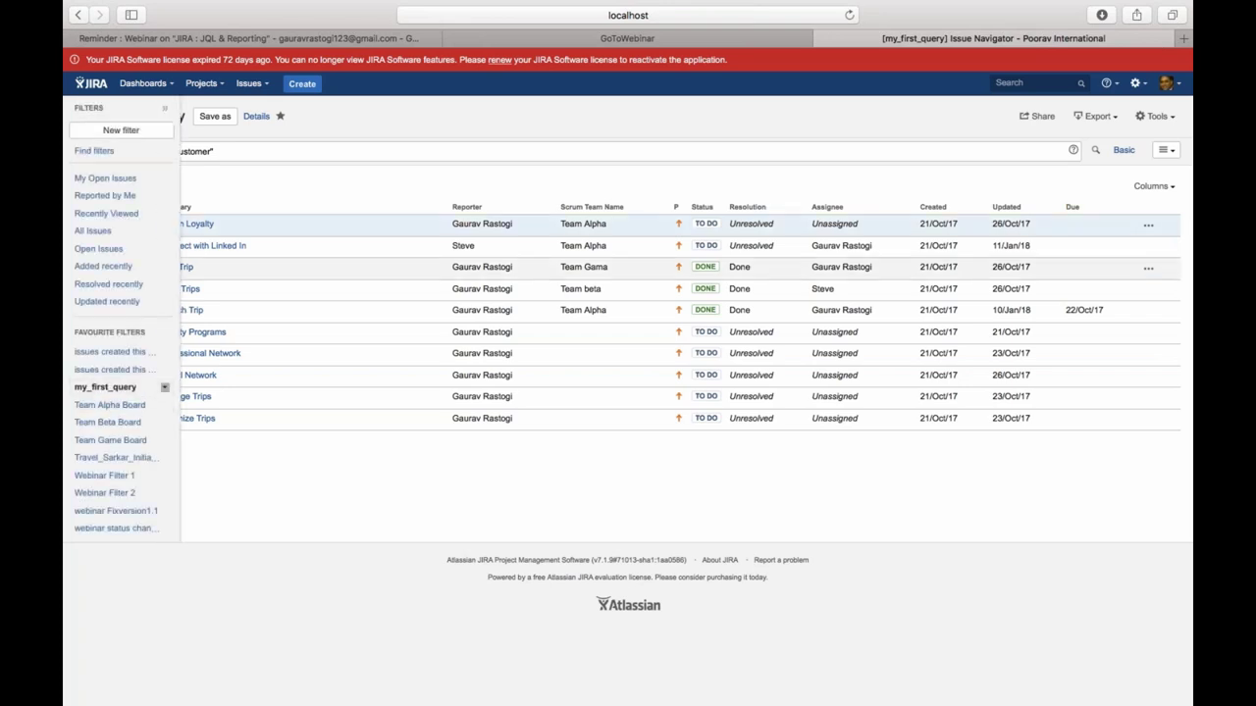
Open my_first_query's Details and choose Edit permissions
click(258, 118)
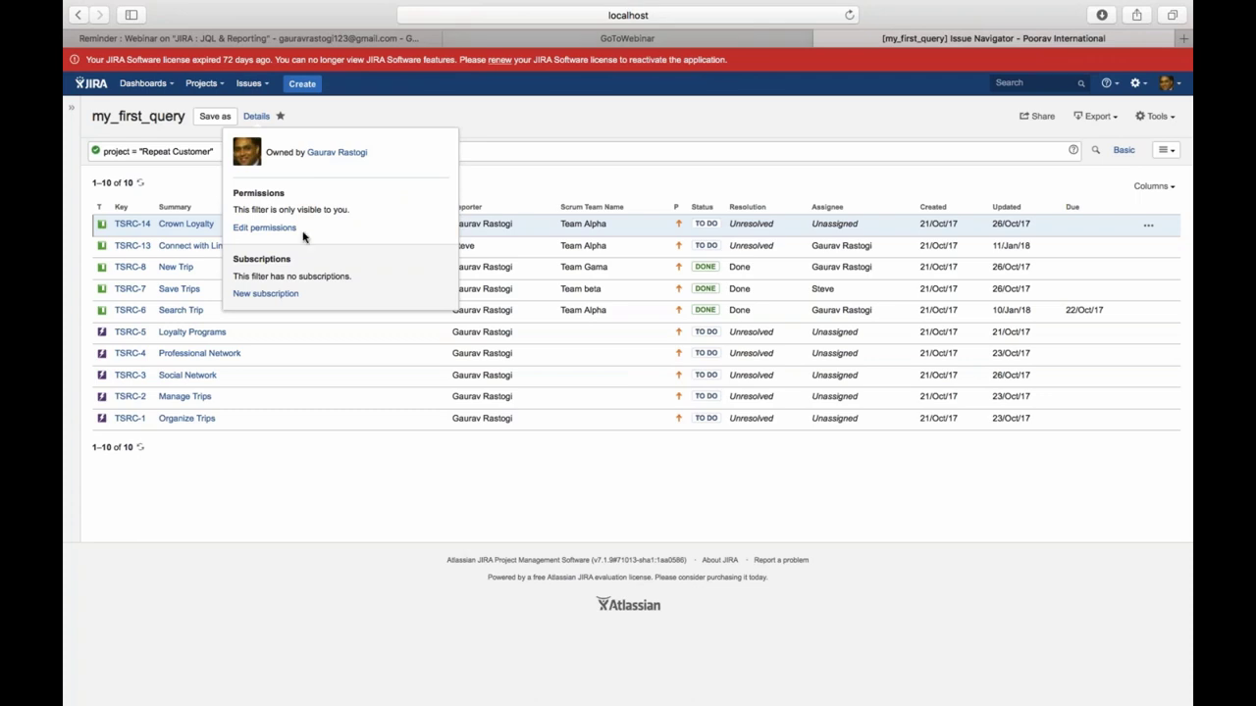
click(259, 228)
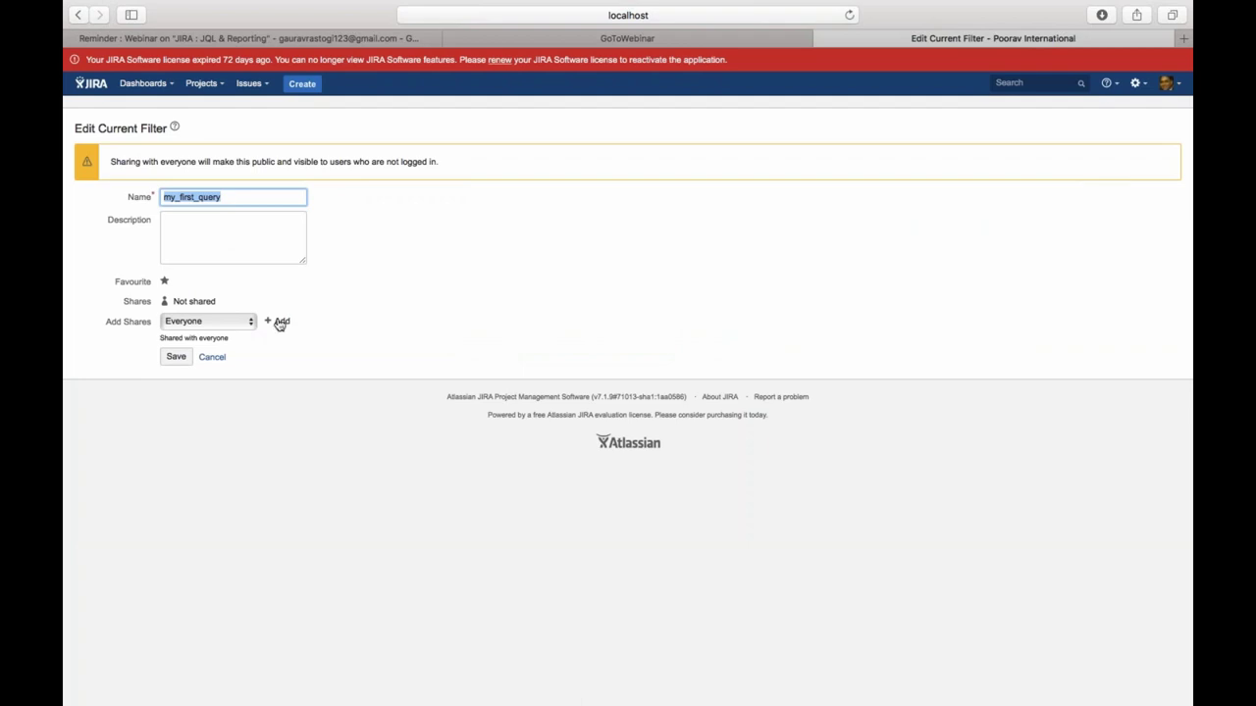
Add a Project: Gen Y & X share covering all roles, then save my_first_query
click(190, 324)
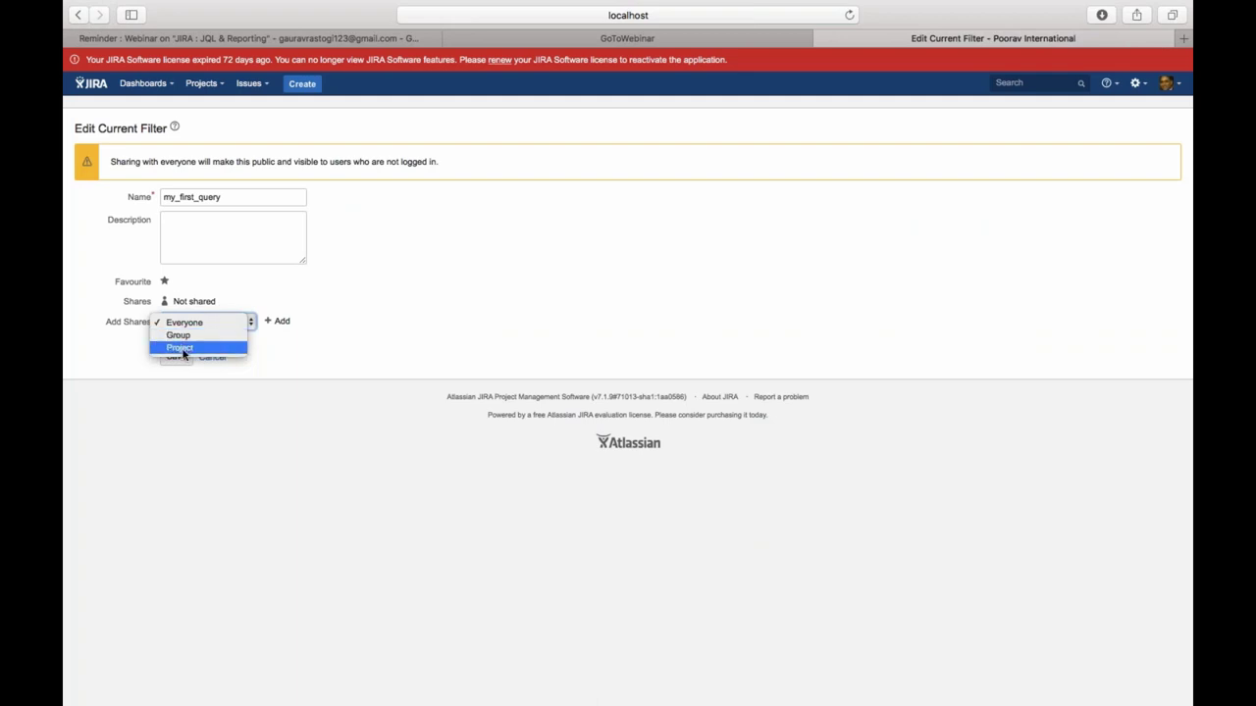
key(Escape)
key(Down)
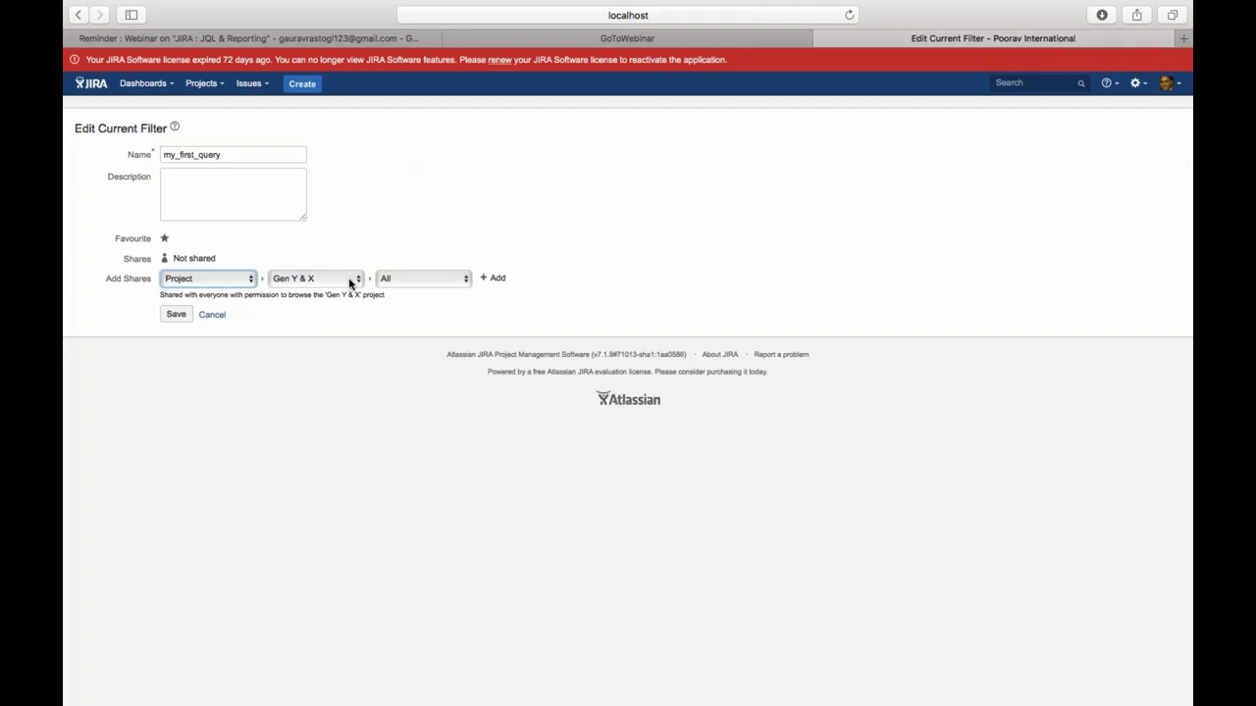
click(406, 282)
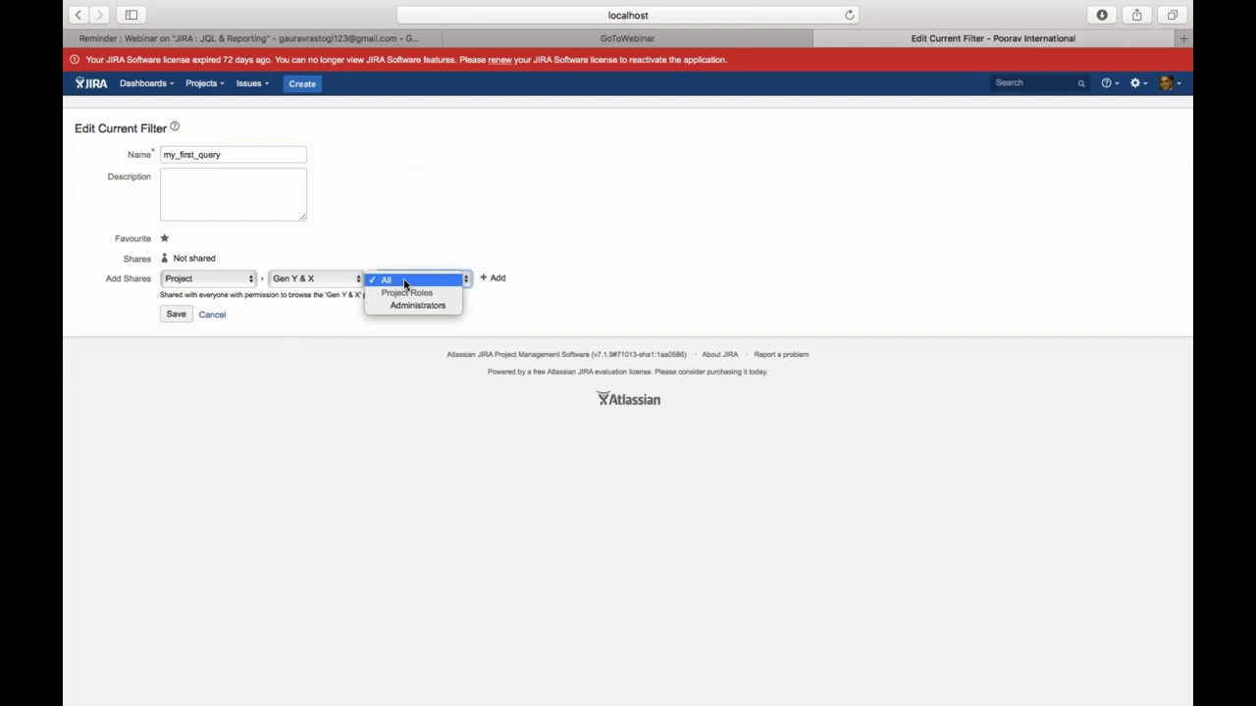
click(496, 279)
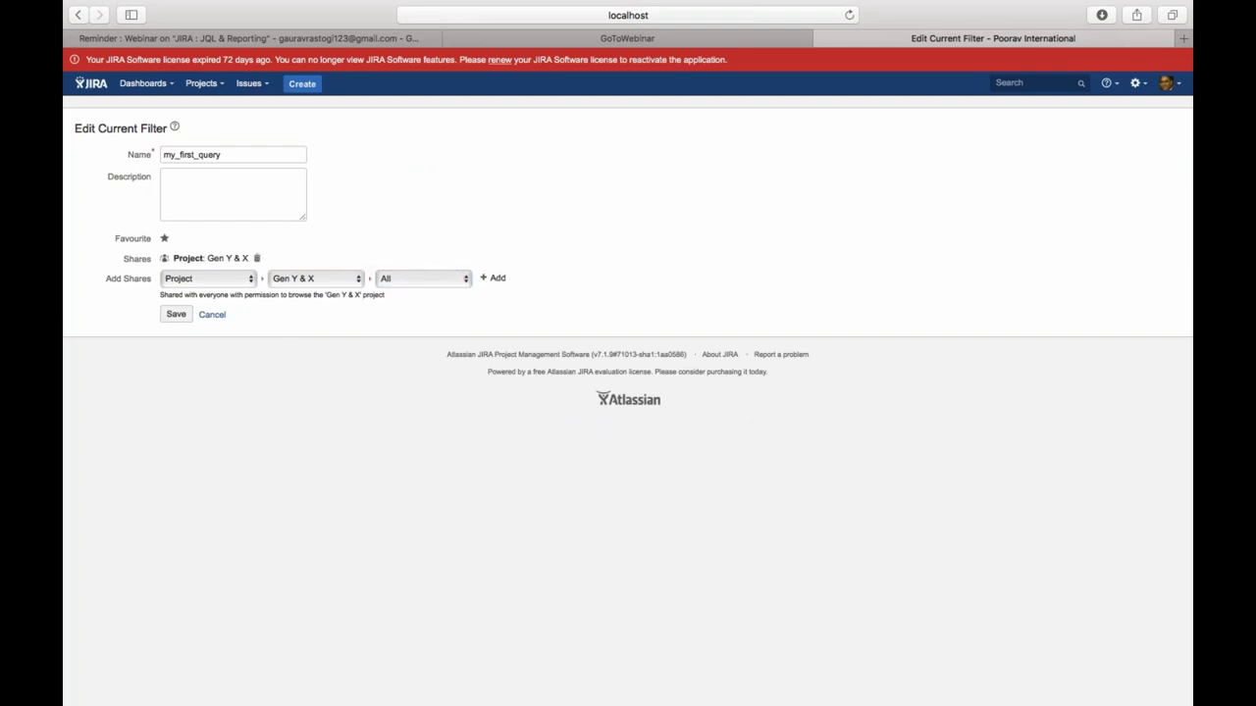
click(178, 314)
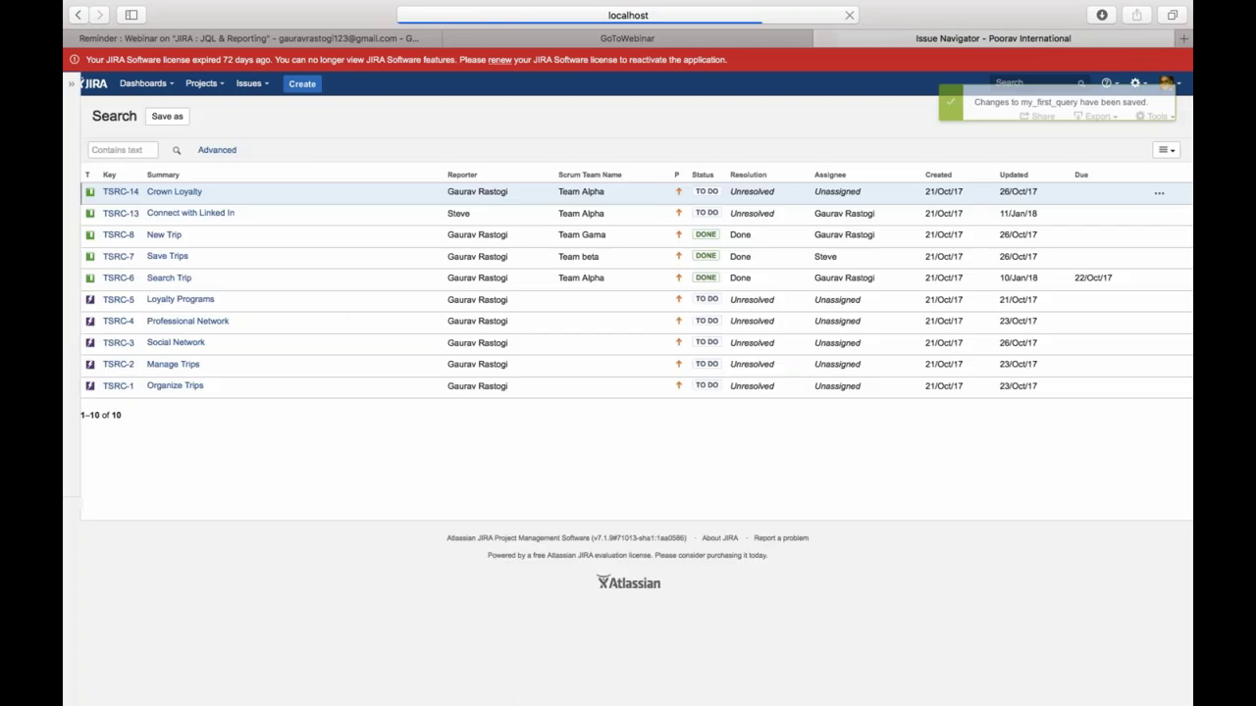
Review the filter's sharing and saved filters, then switch to Keynote's JQL agenda slide
click(256, 117)
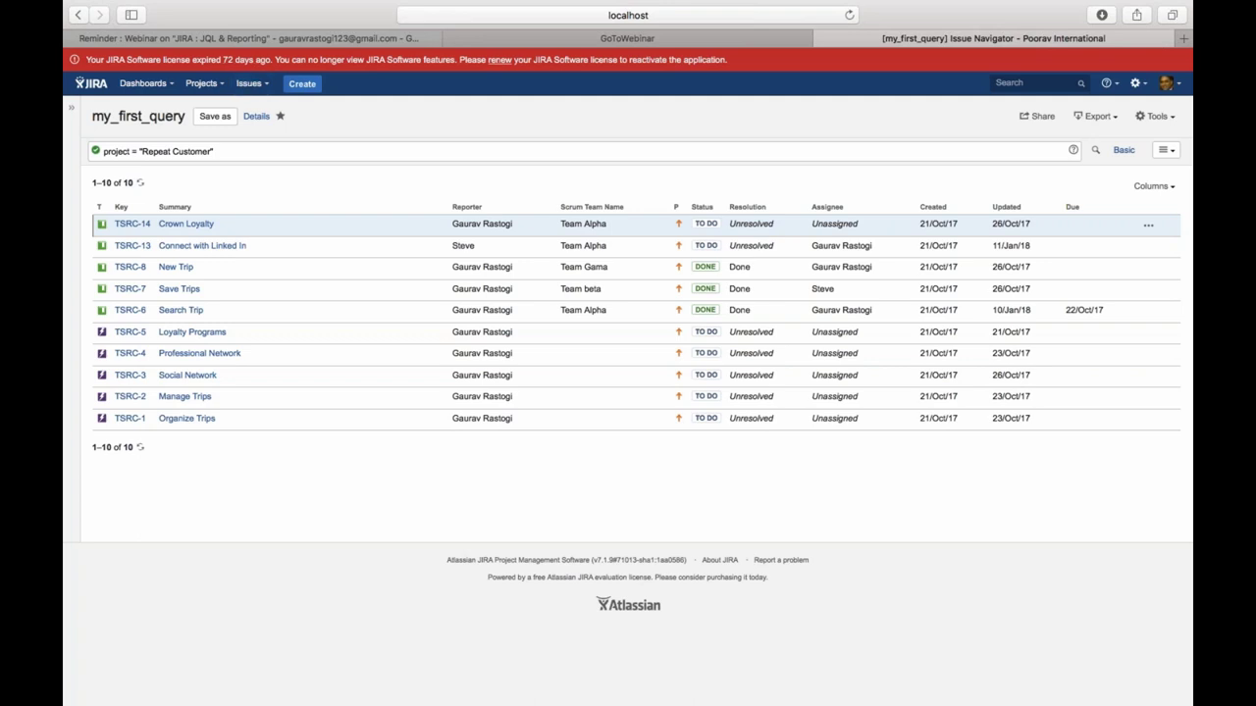
click(263, 91)
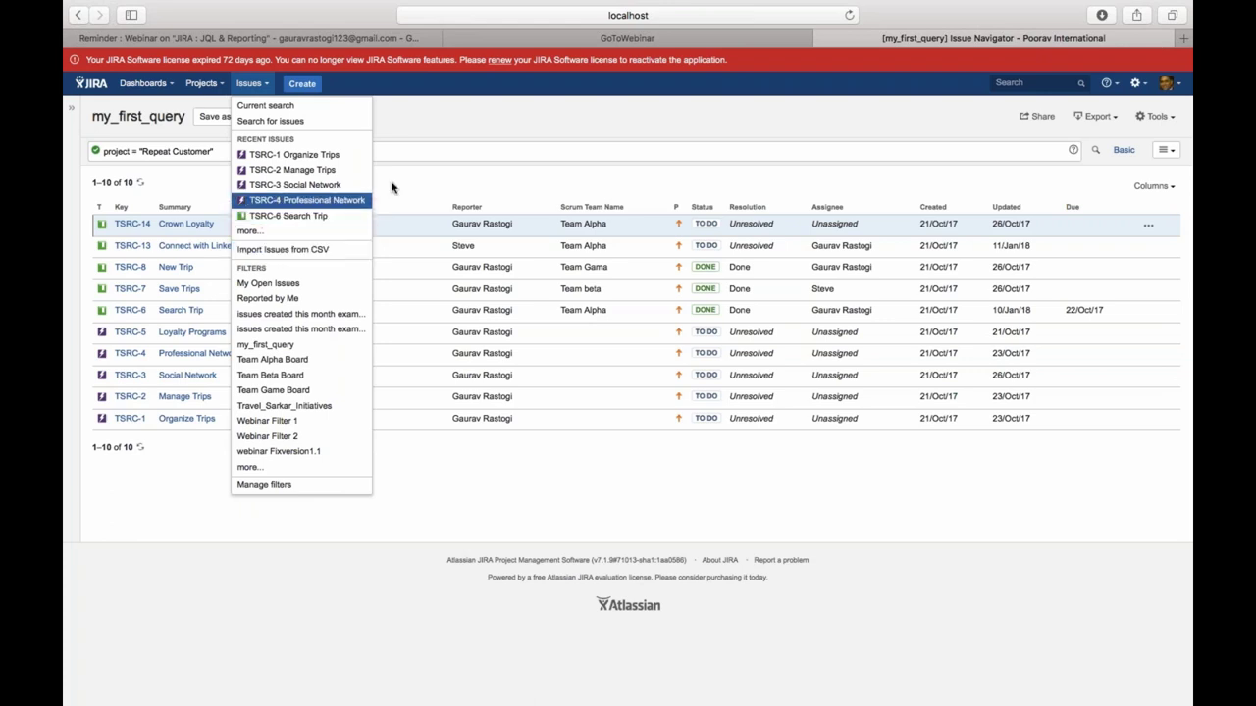
click(422, 121)
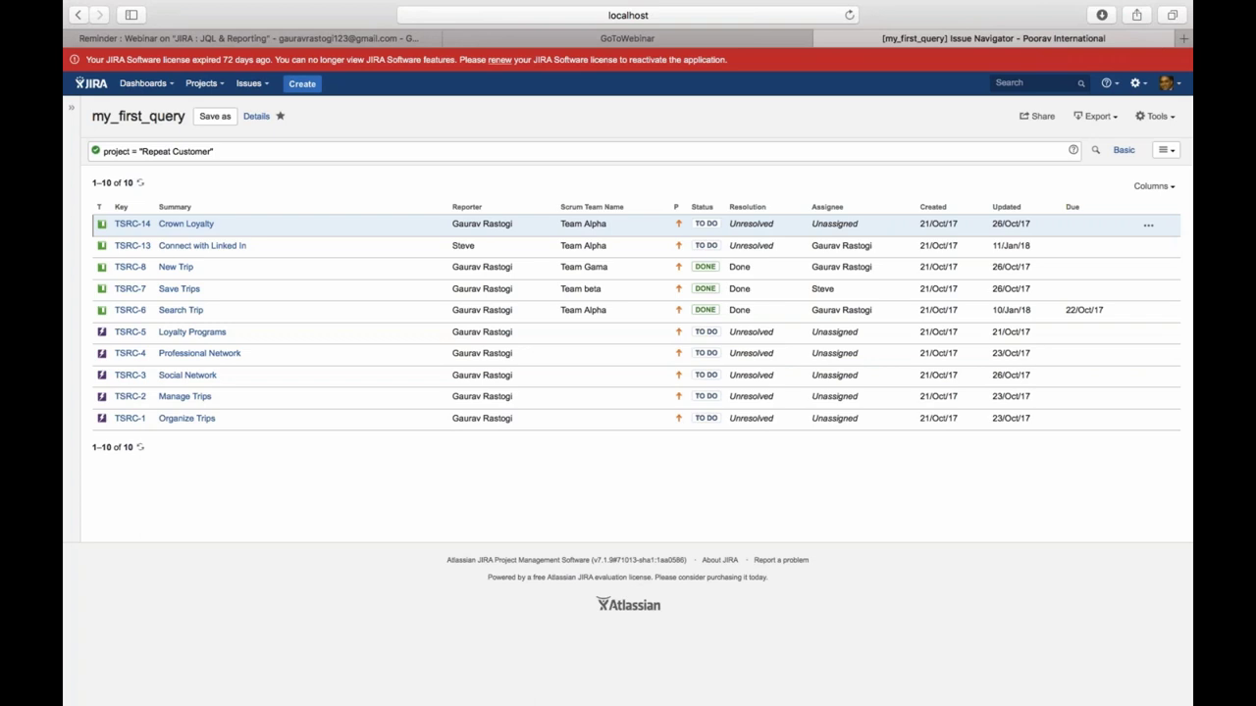
key(super+Tab)
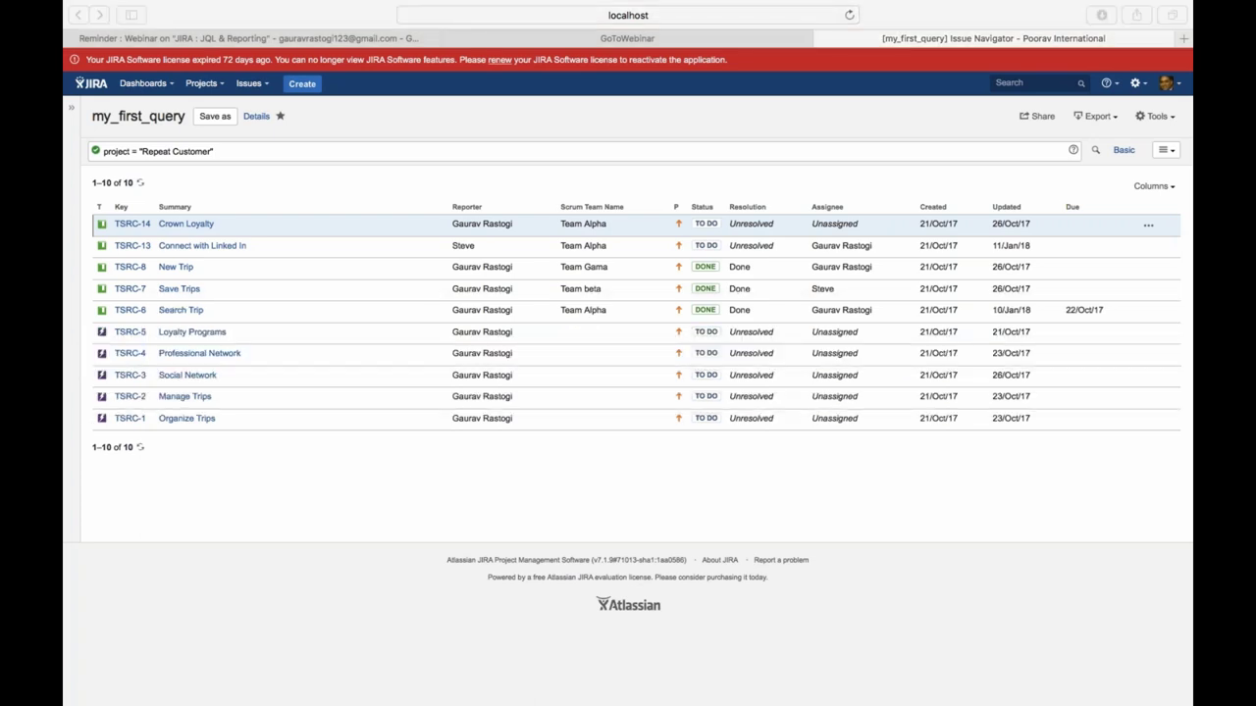
key(ctrl+Left)
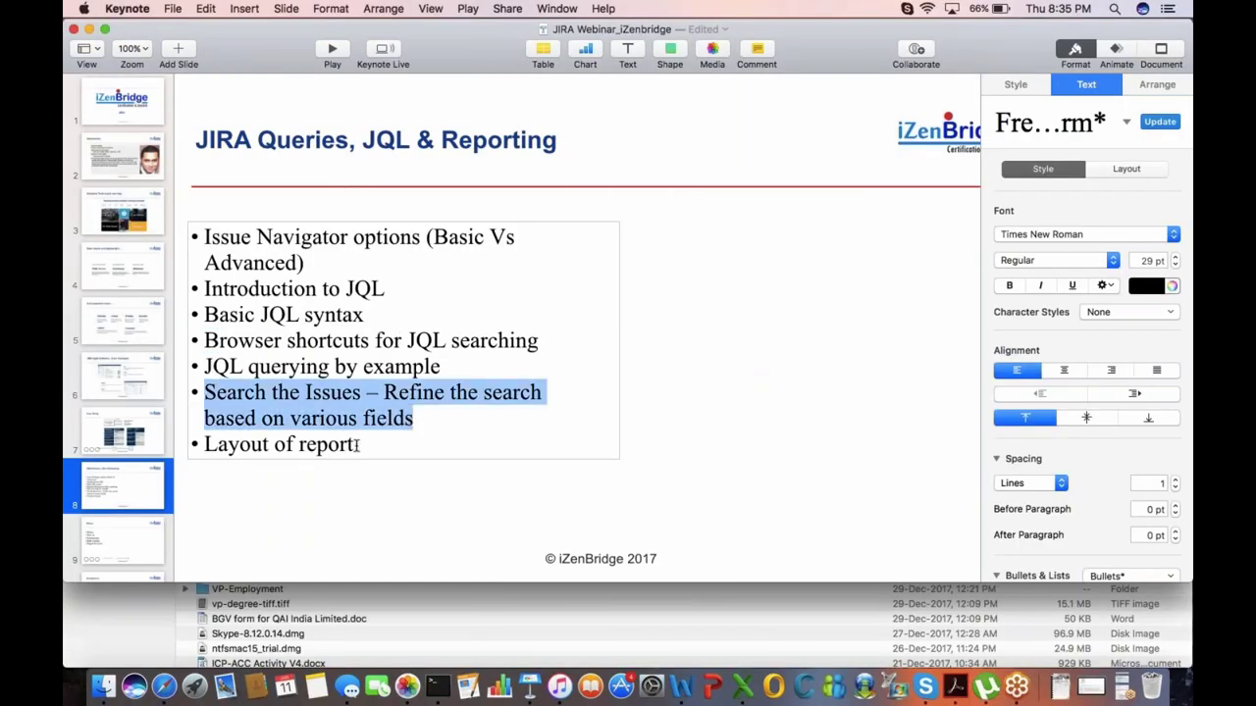
Highlight the Layout of report and Search the Issues agenda points, then show the Case Study slide
drag(358, 444, 204, 444)
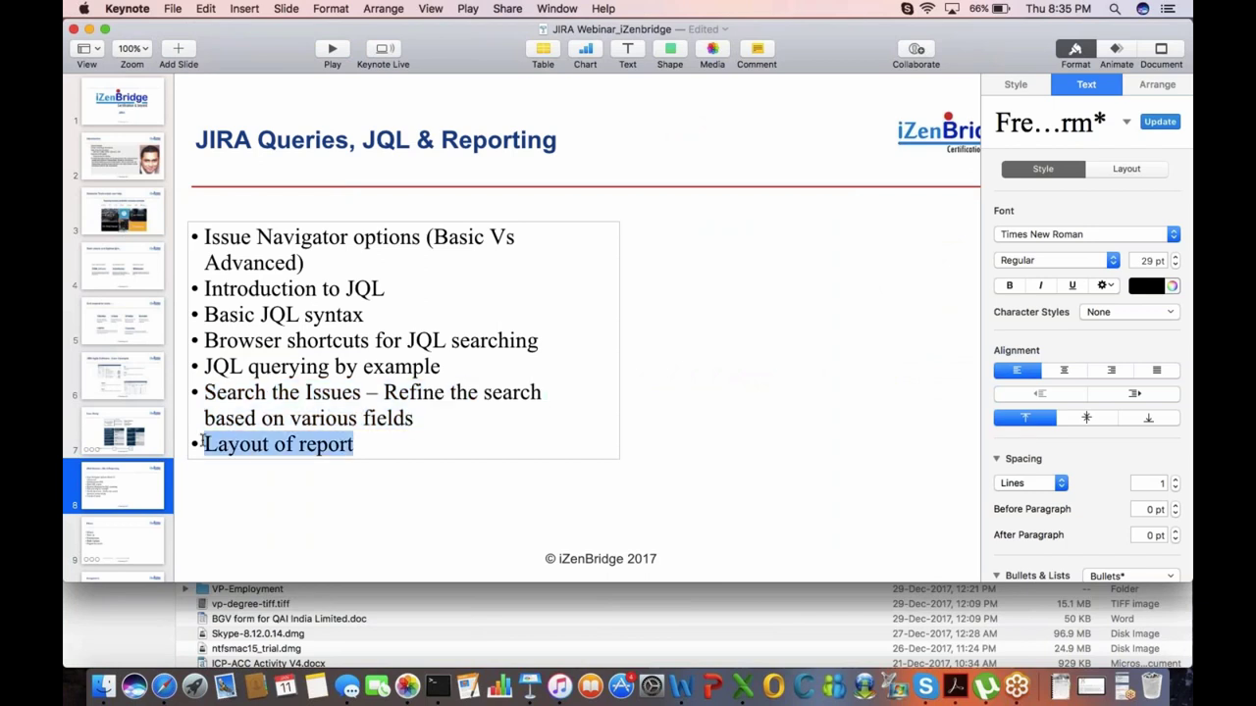
click(204, 392)
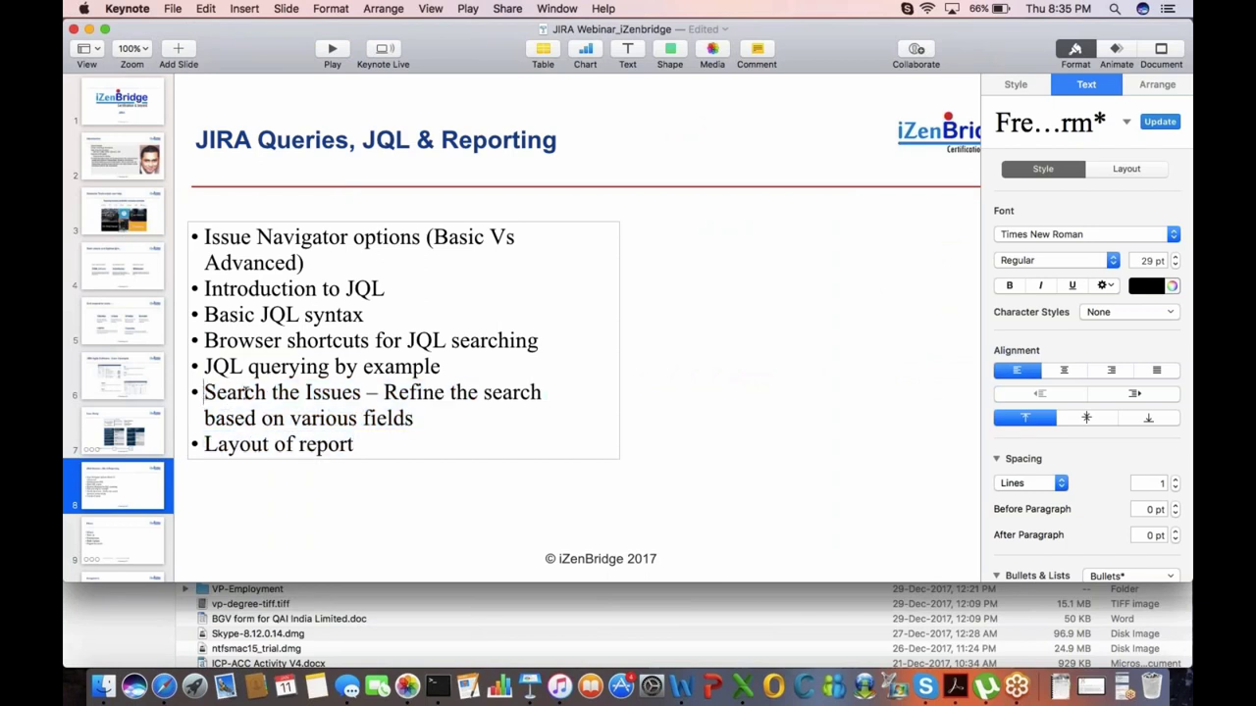
triple_click(245, 392)
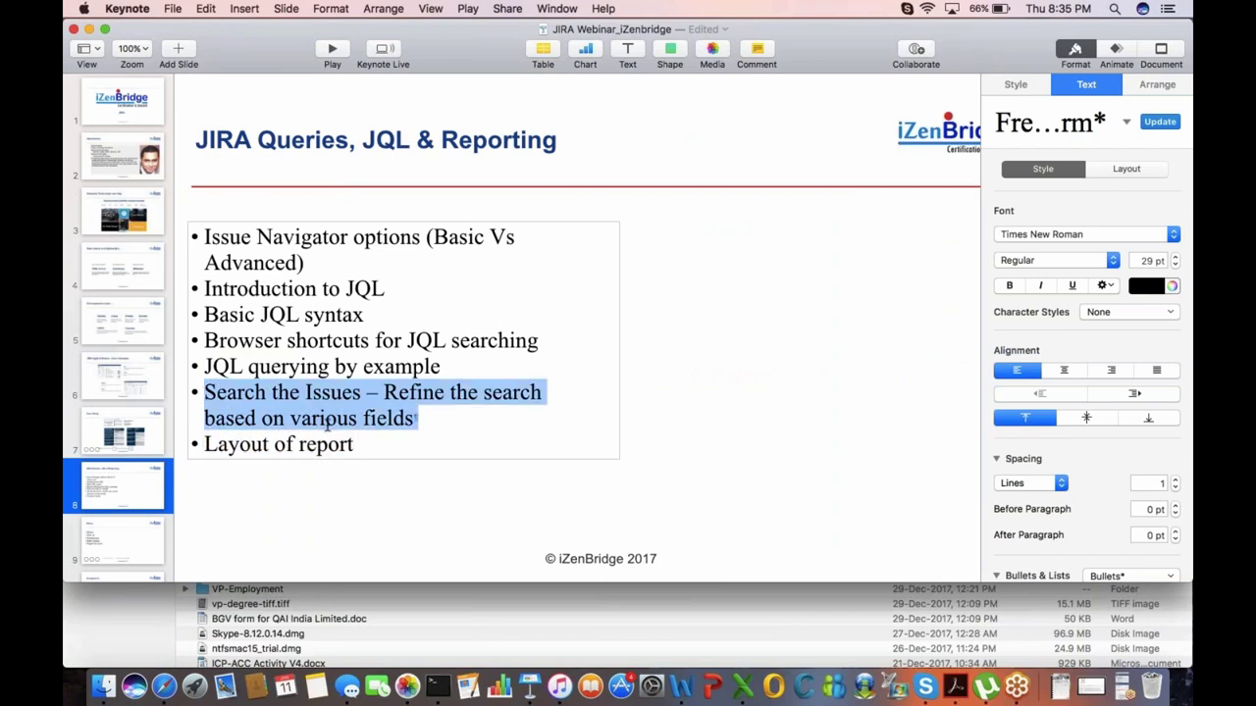
click(112, 534)
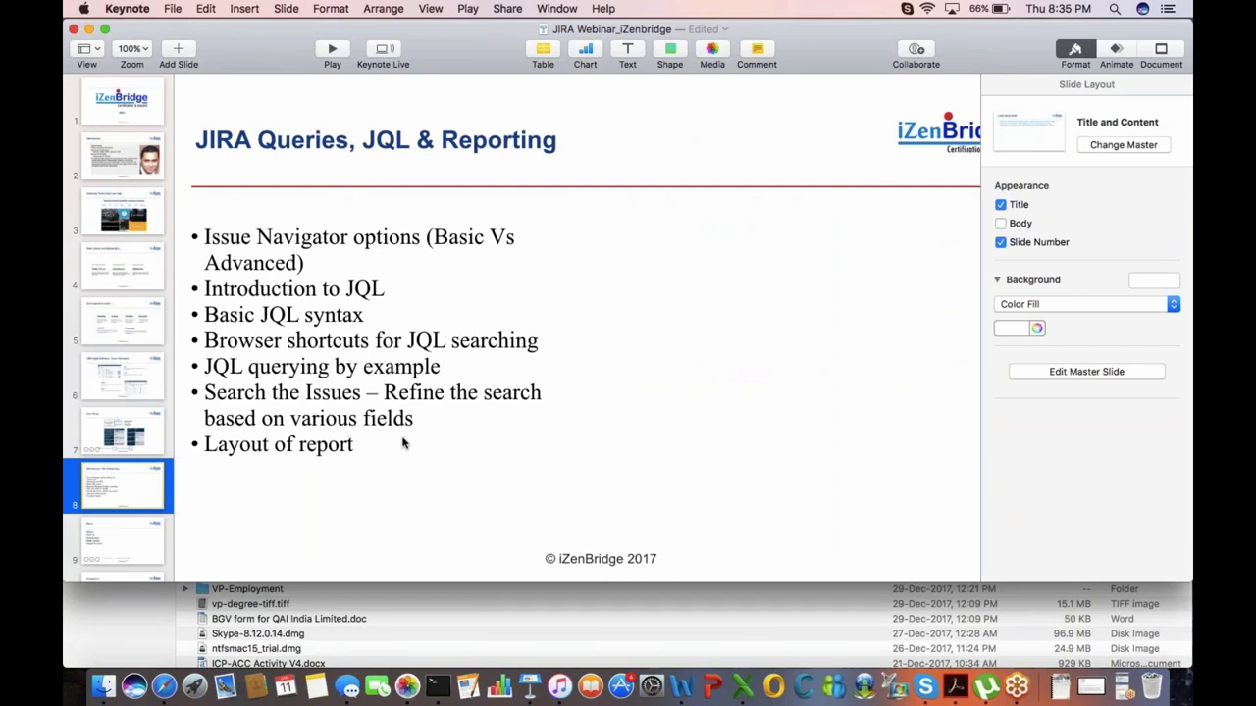
key(ctrl+Right)
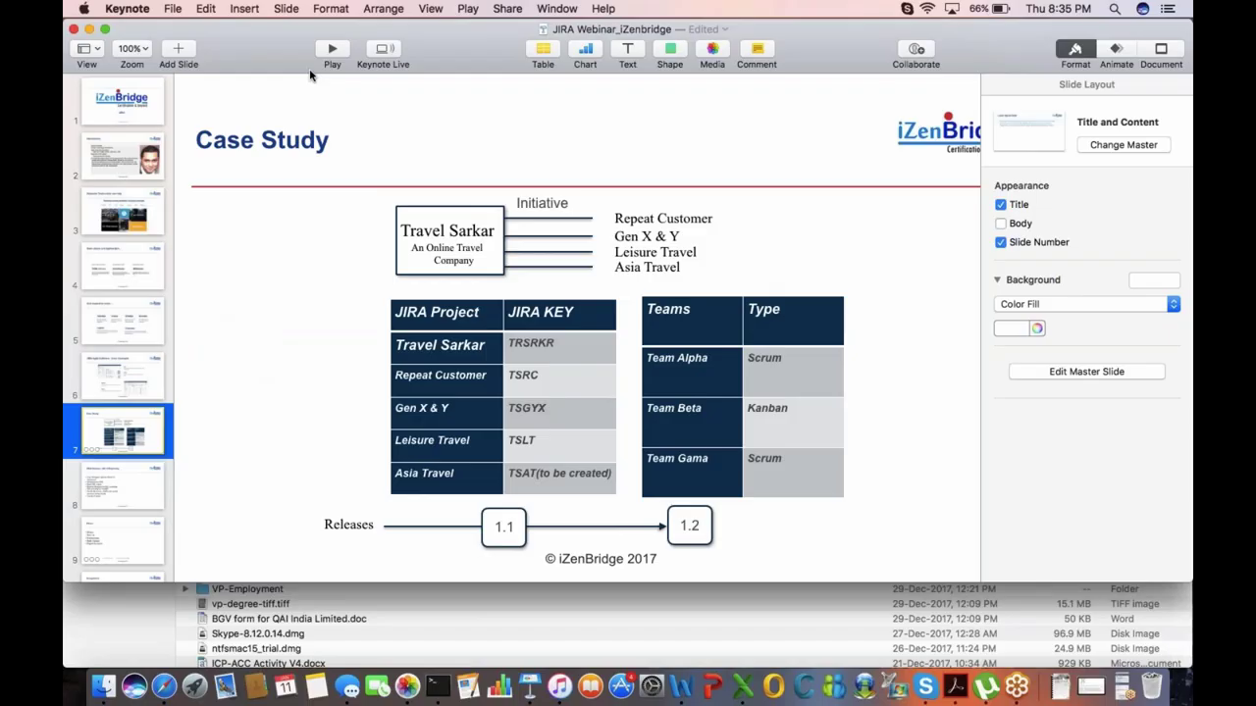
key(alt+super+p)
Back in JIRA, re-enter Travel Sarkar as the query's project value
key(ctrl+Right)
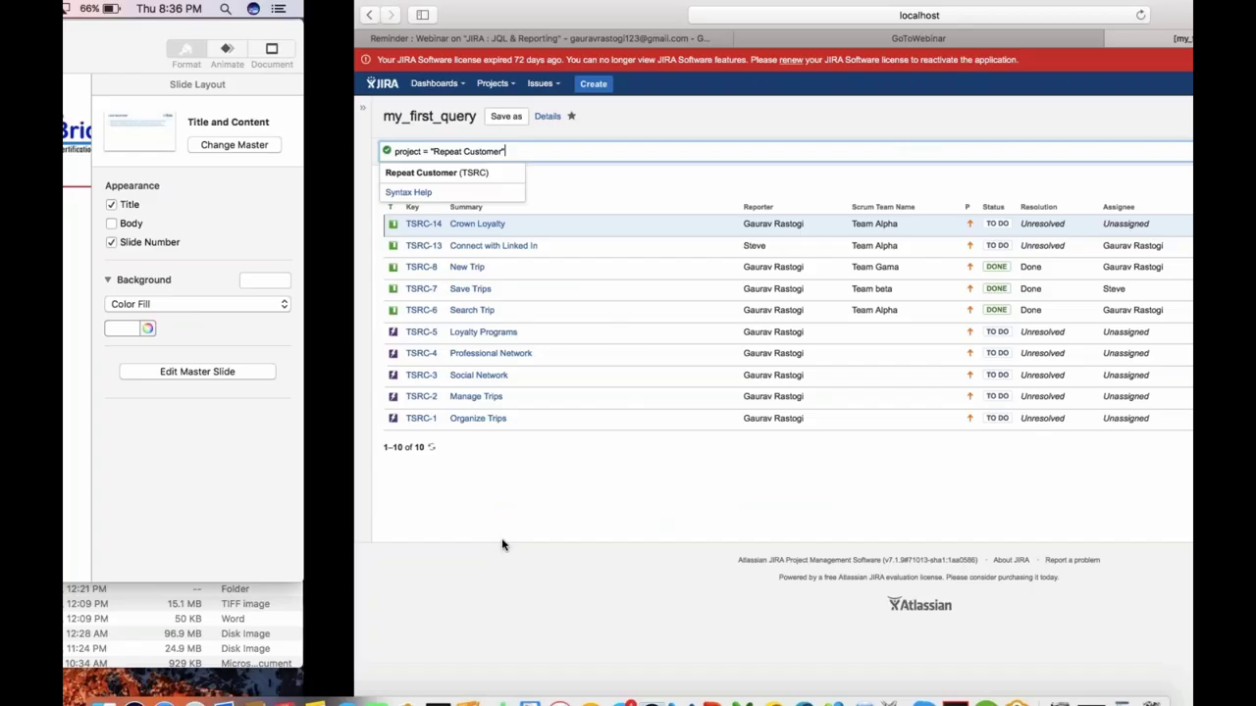
key(BackSpace)
key(BackSpace)
key(BackSpace)
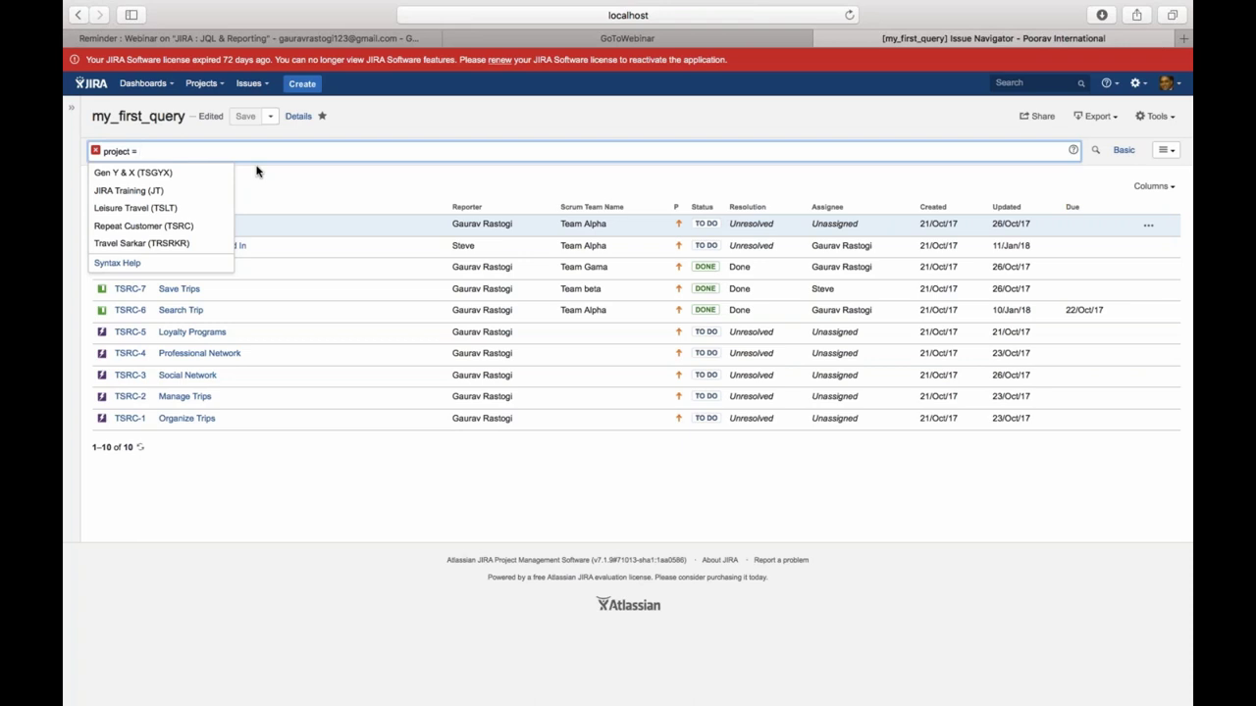
key(Down)
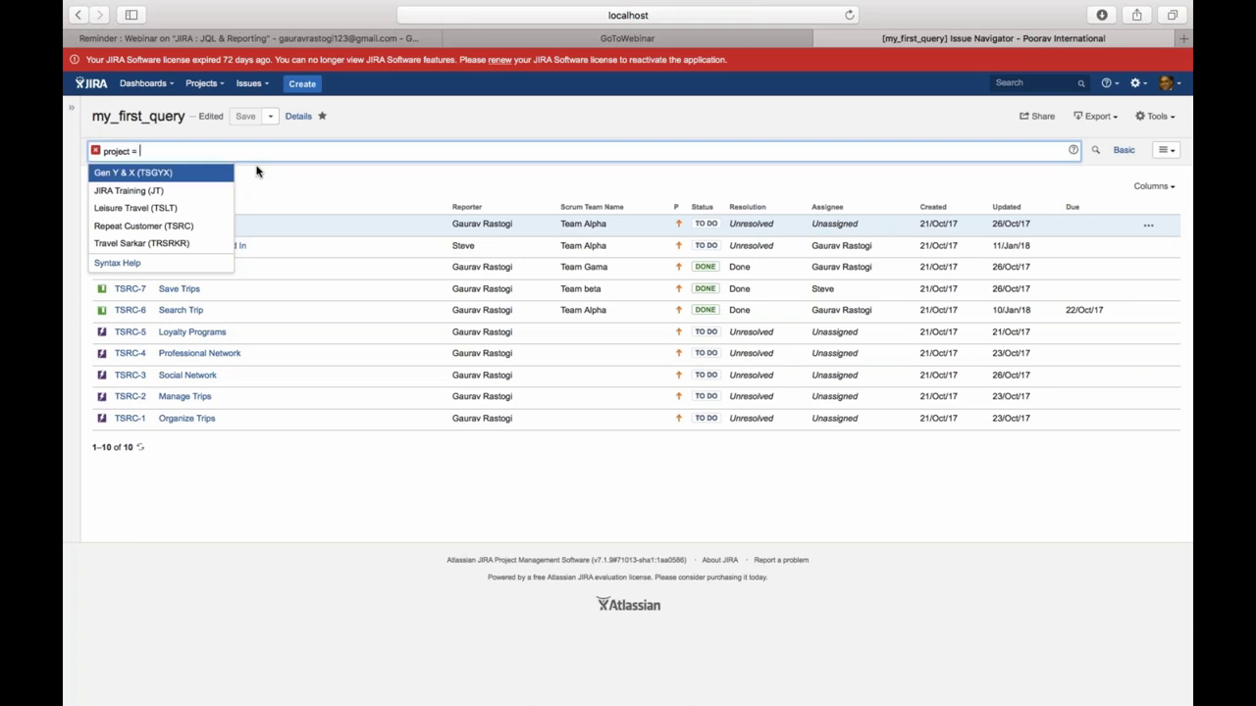
key(Down)
key(Down)
key(Down)
key(Down)
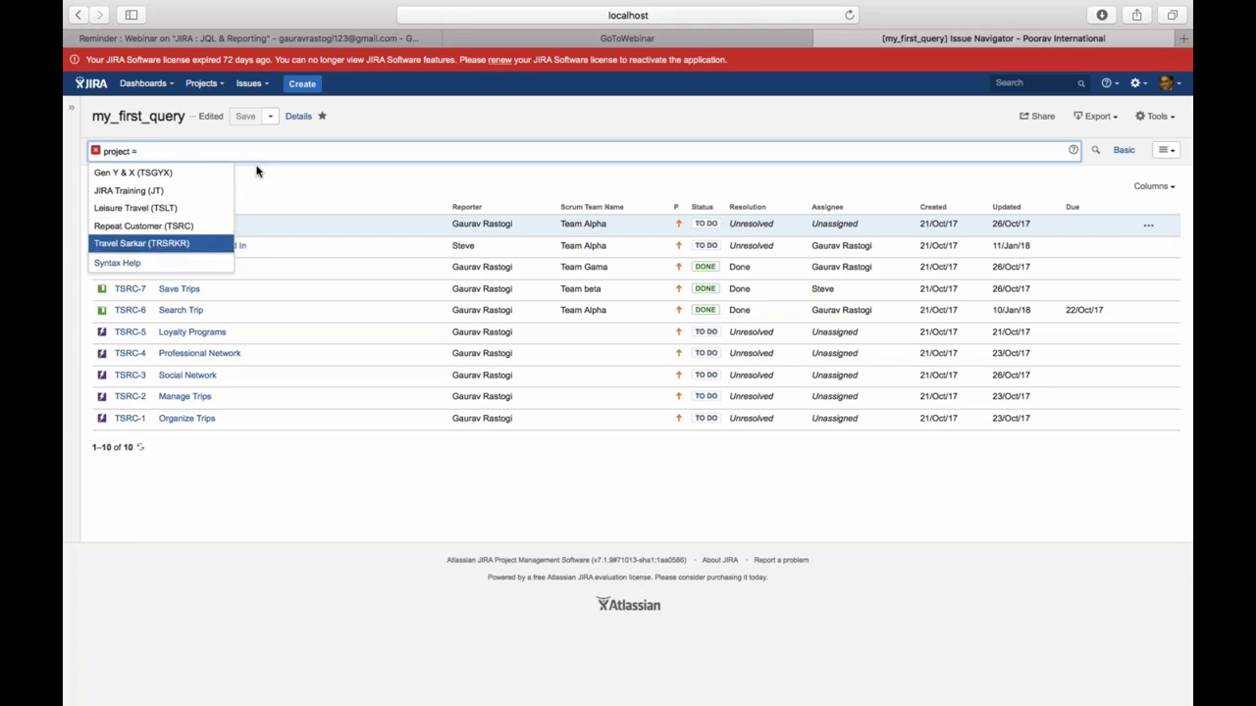
key(Return)
Append AND "Scrum Team Name" = to the JQL and list team values
text(and)
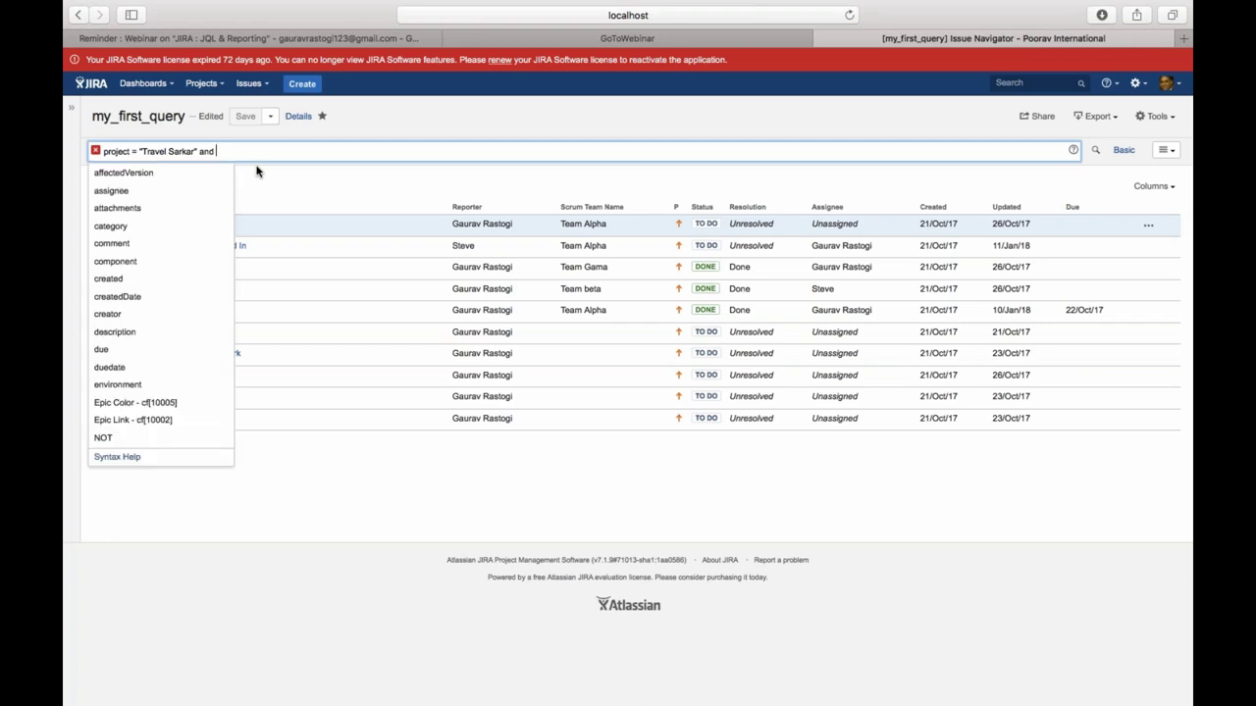
key(BackSpace)
key(BackSpace)
key(BackSpace)
key(BackSpace)
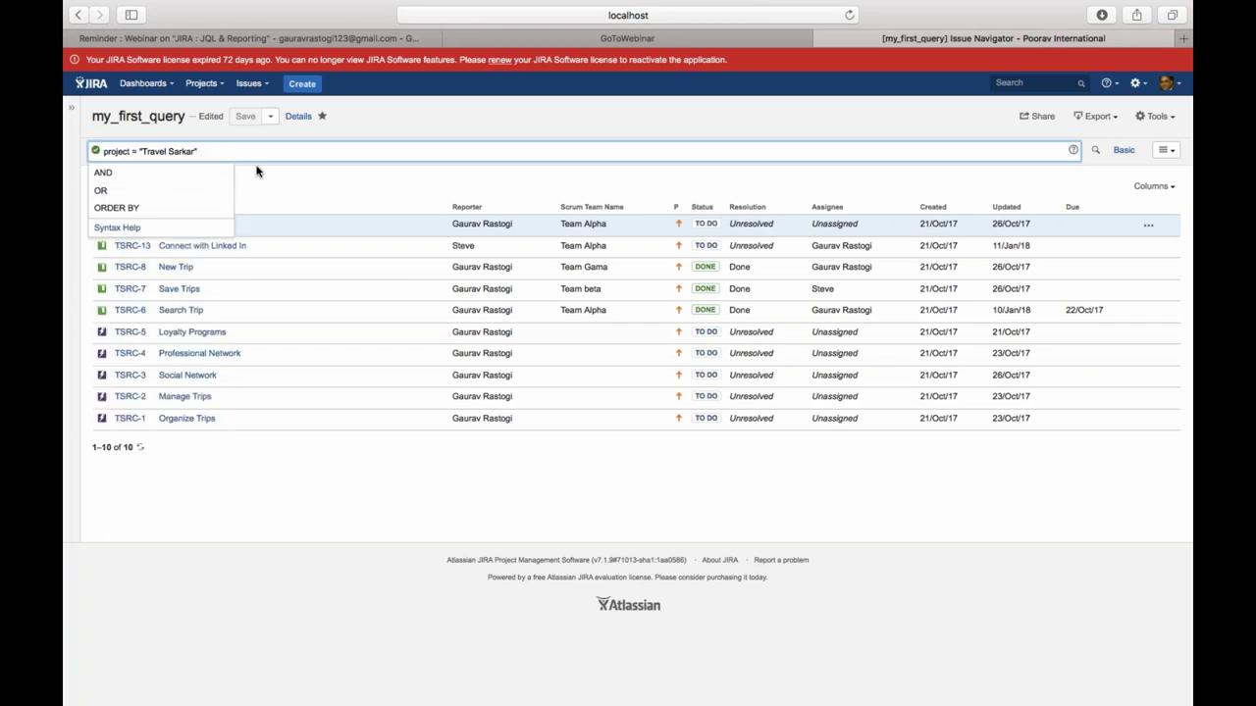
key(Down)
key(Return)
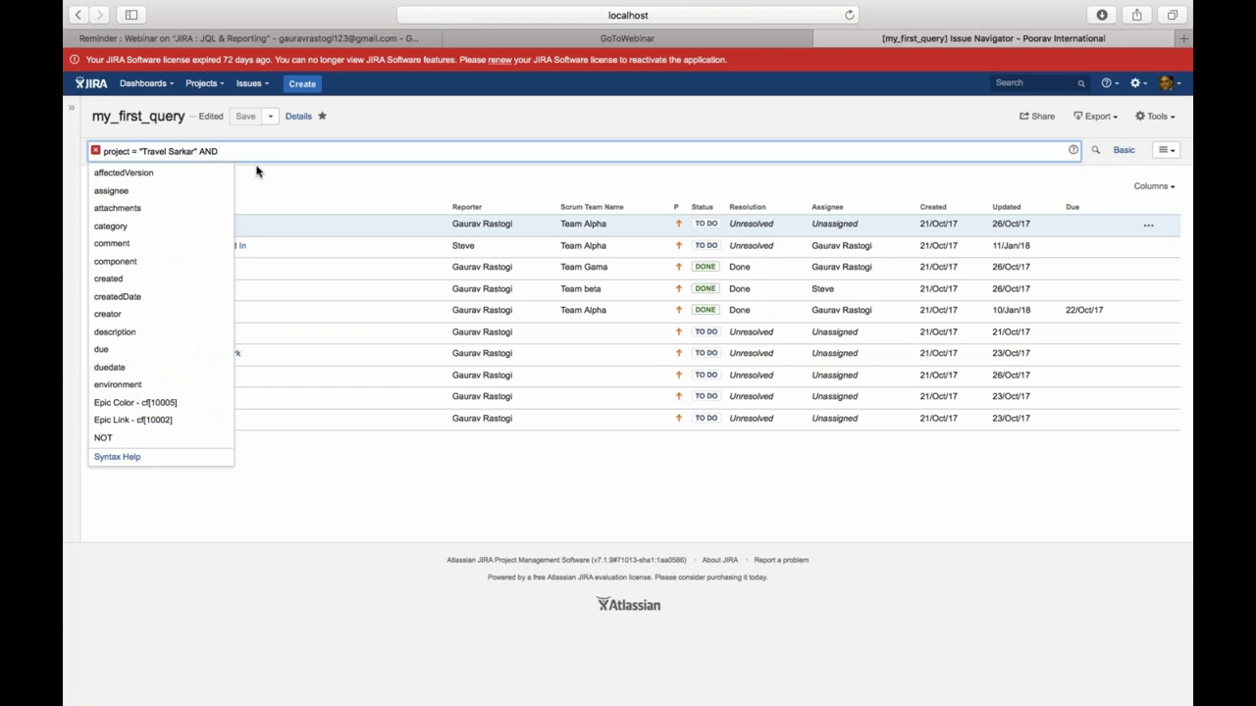
text(s)
key(Down)
key(Down)
key(Return)
text(=)
key(Down)
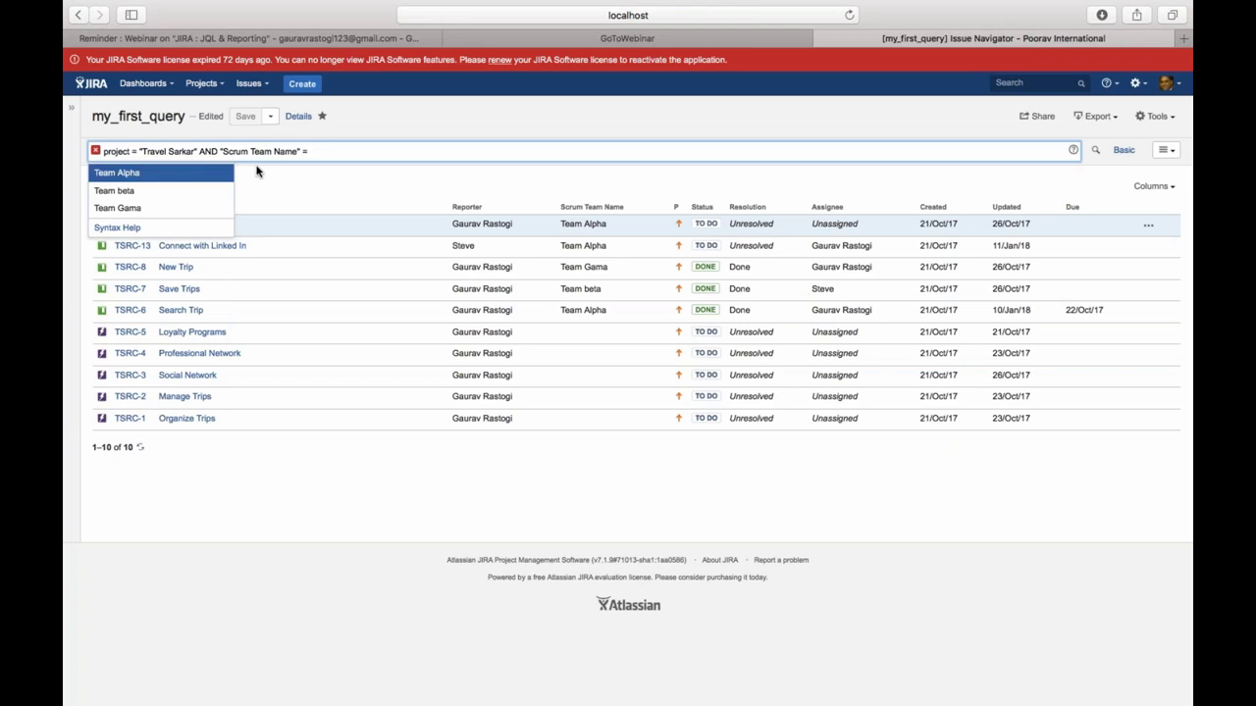
Set Scrum Team Name to Team Alpha and fixVersion to Release 1.1, then run the search
key(Return)
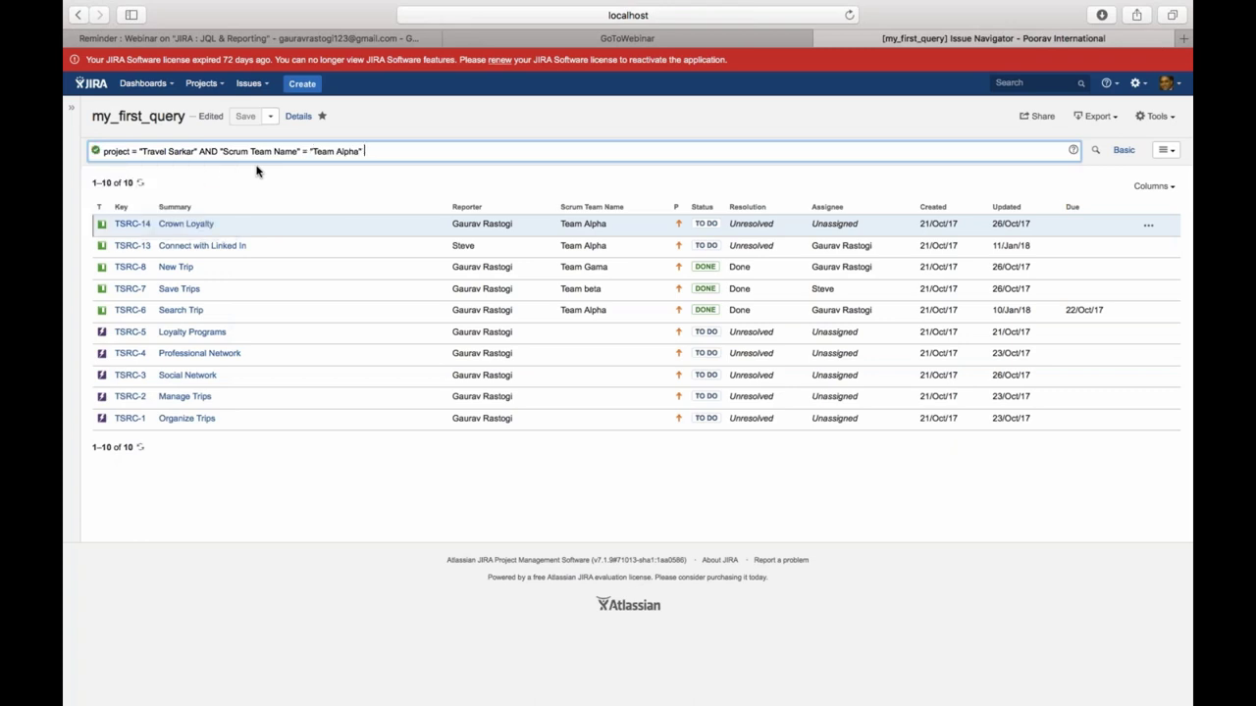
text(AND f)
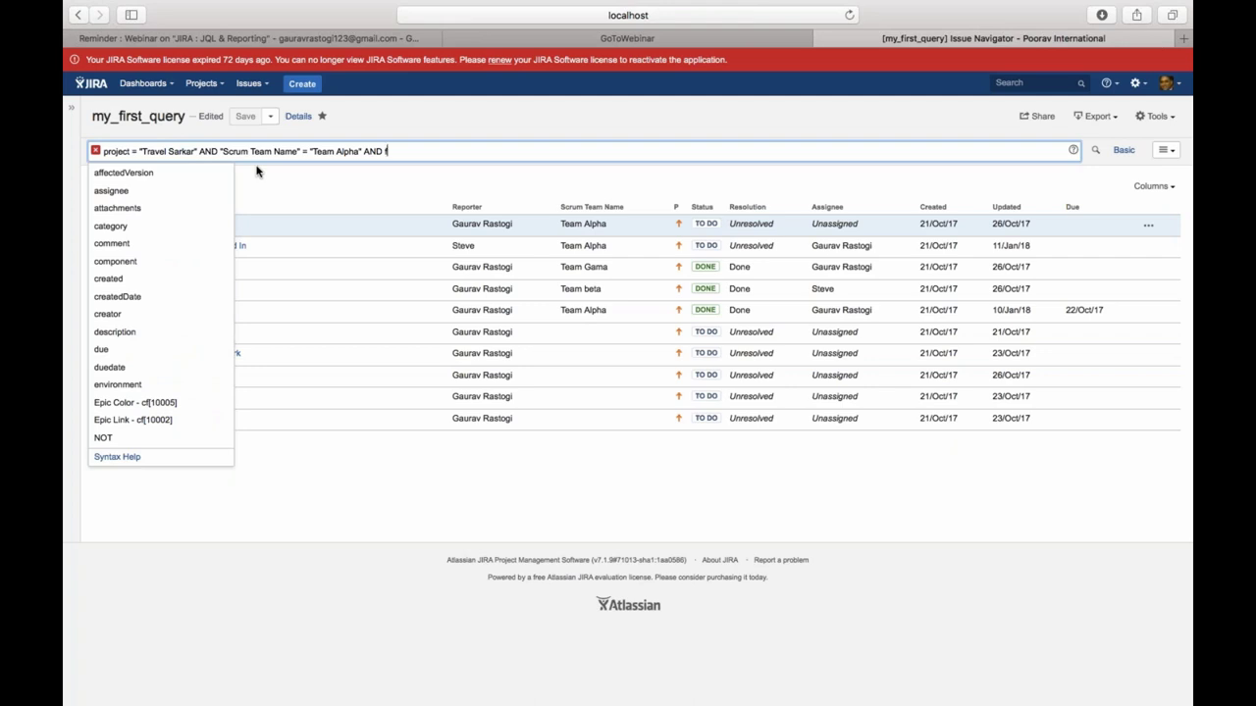
text(ixVersion =)
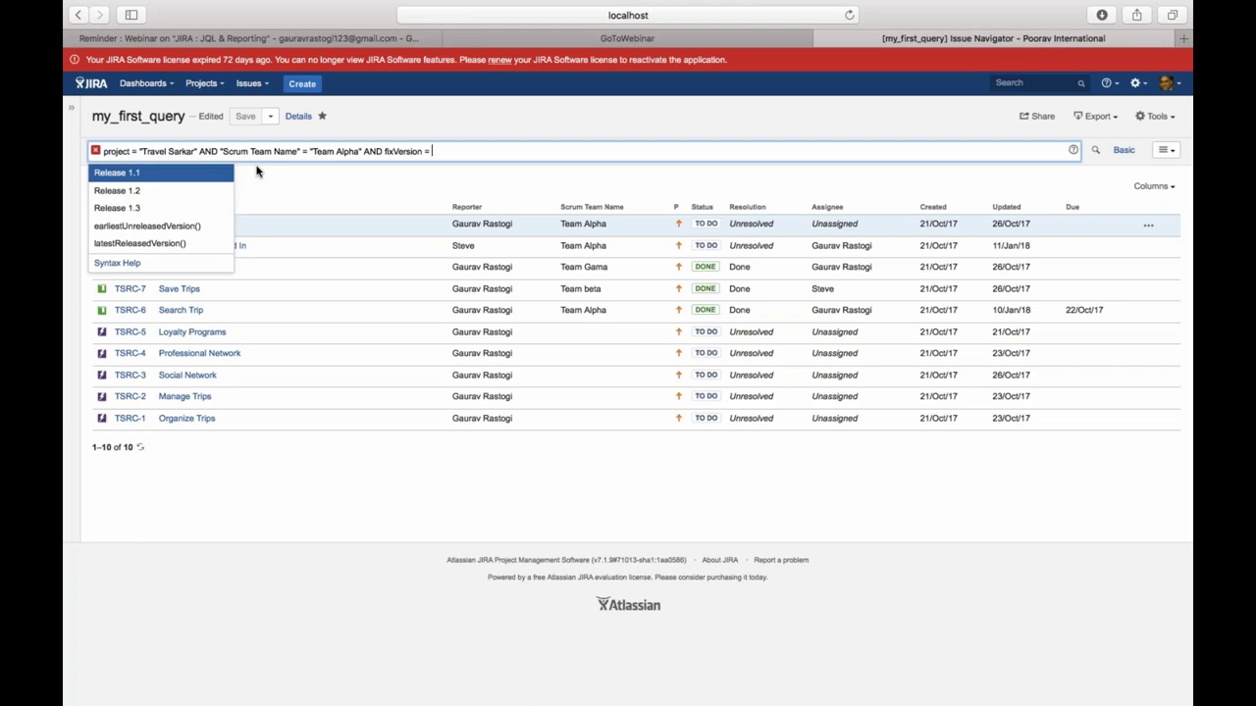
key(Return)
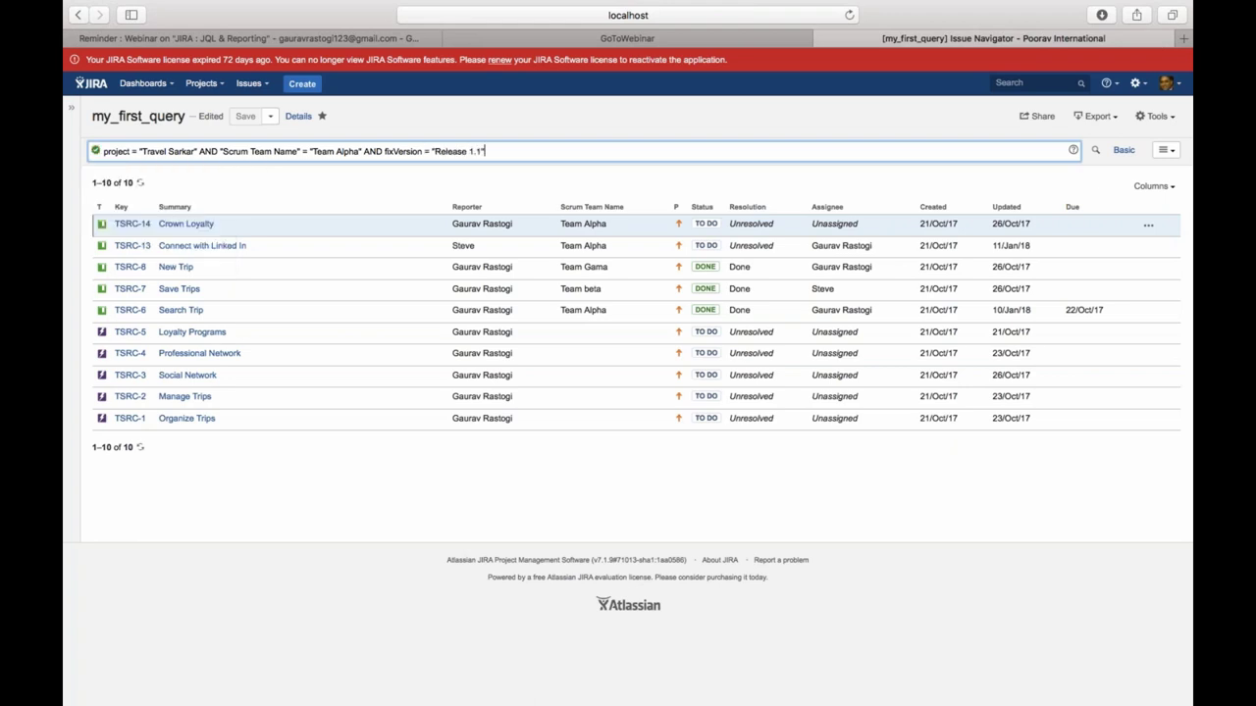
click(1095, 151)
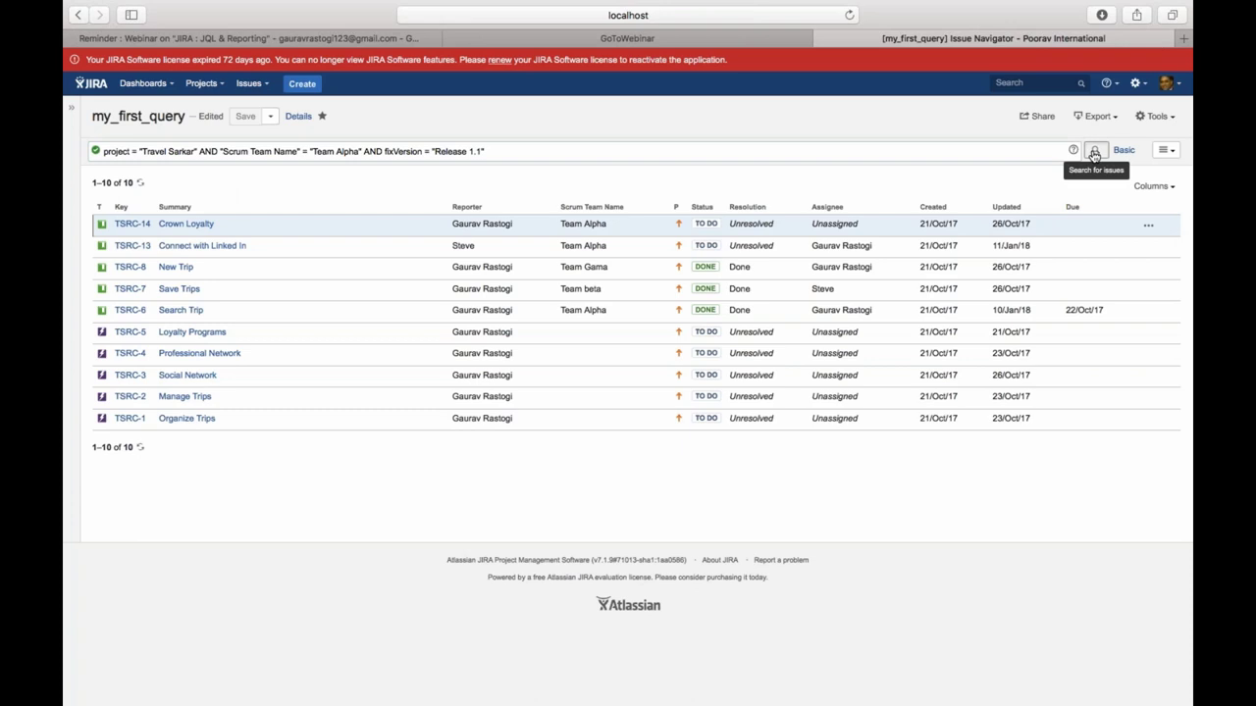
Rerun the search to get TRSRKR-1 and tick the Fix Version/s column
click(1094, 153)
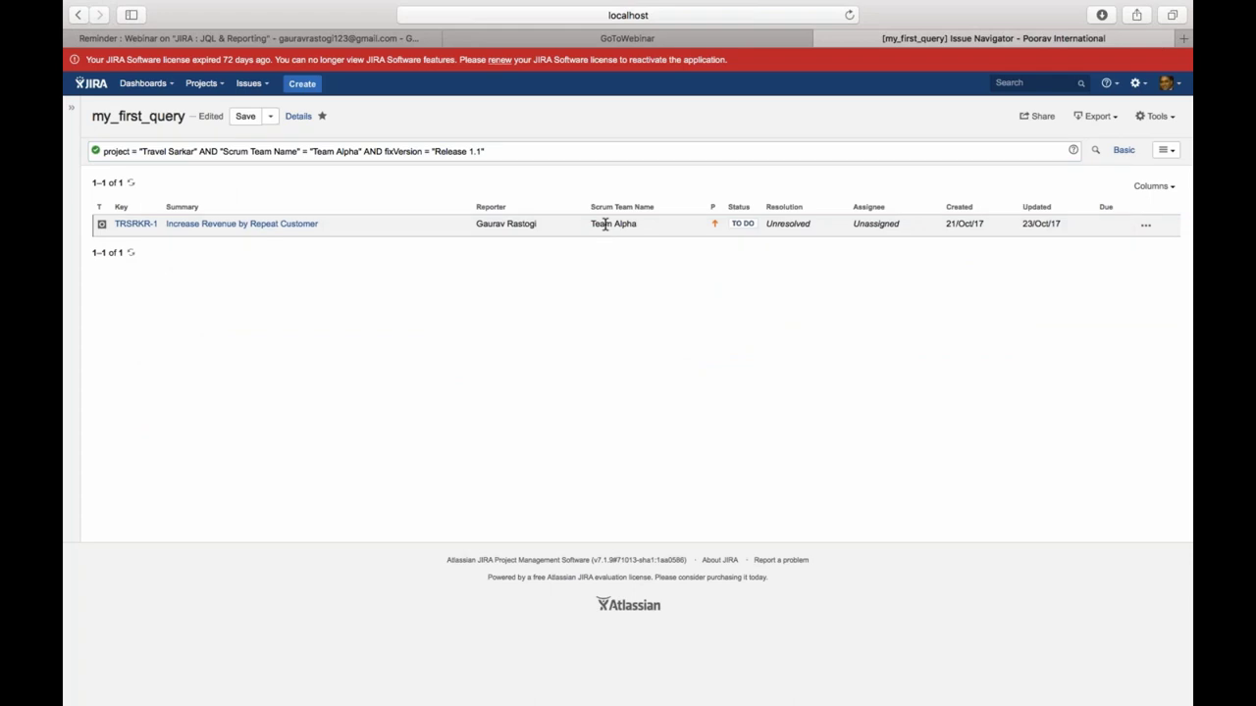
key(j)
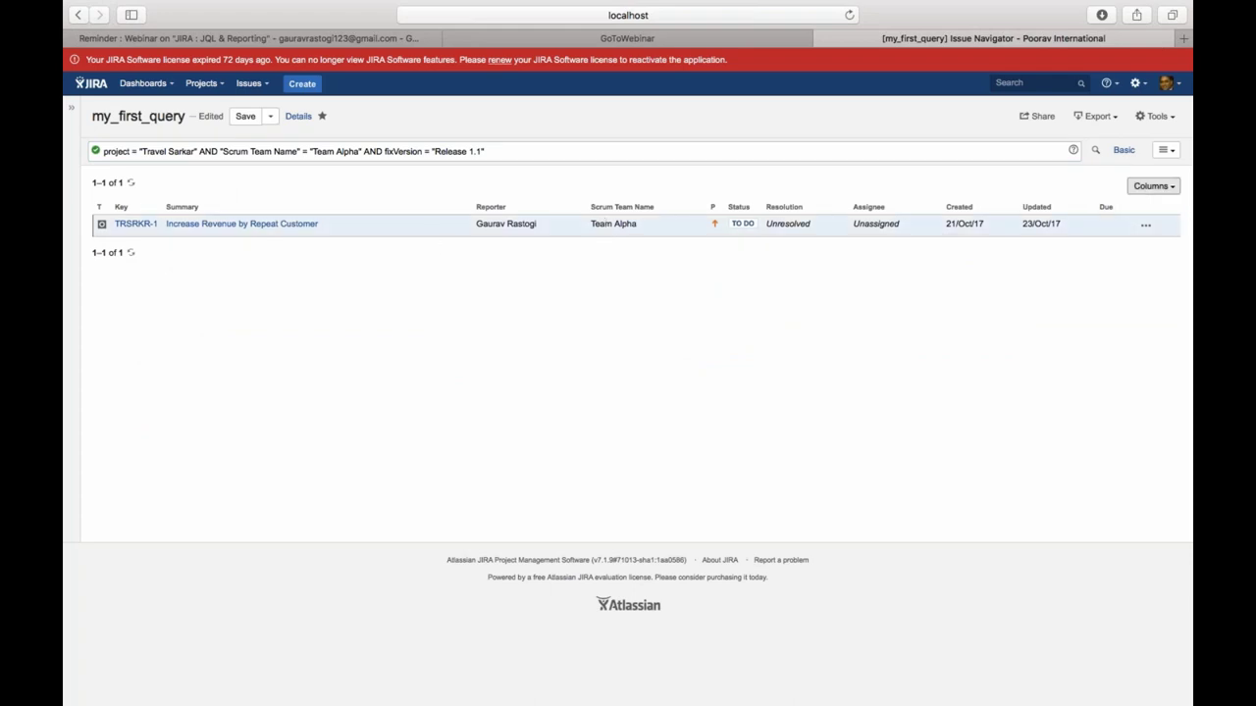
click(1170, 188)
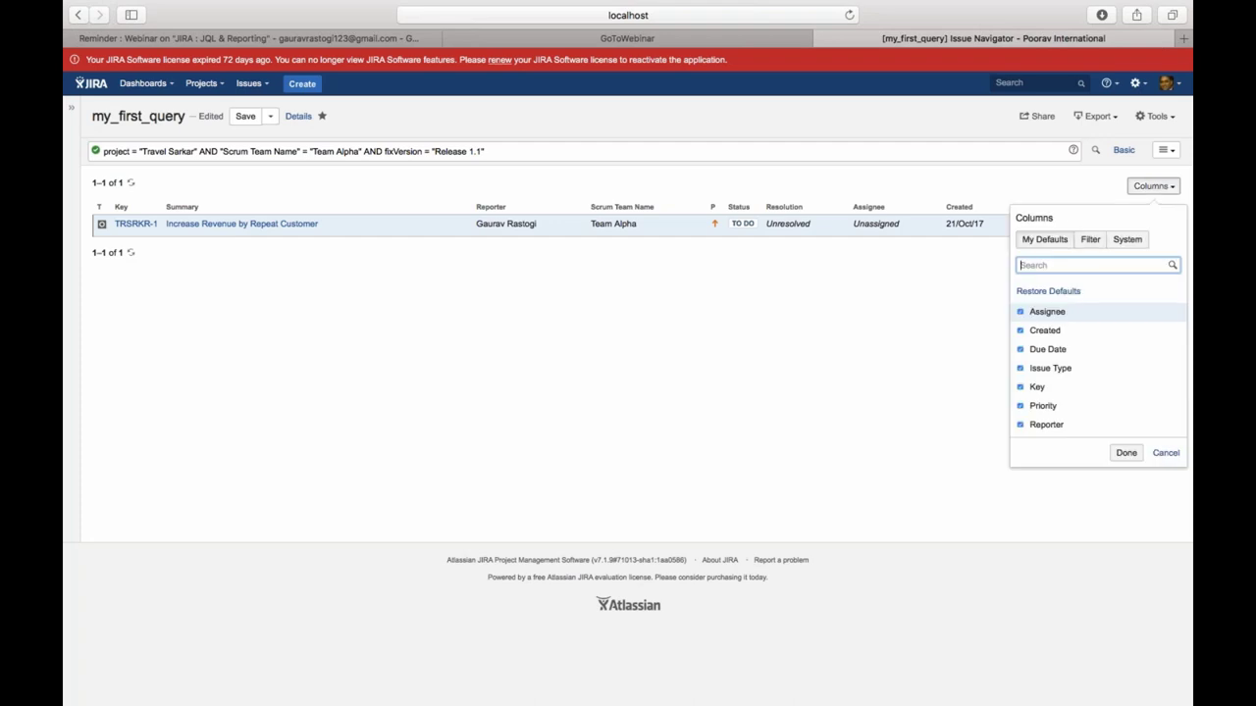
text(fix)
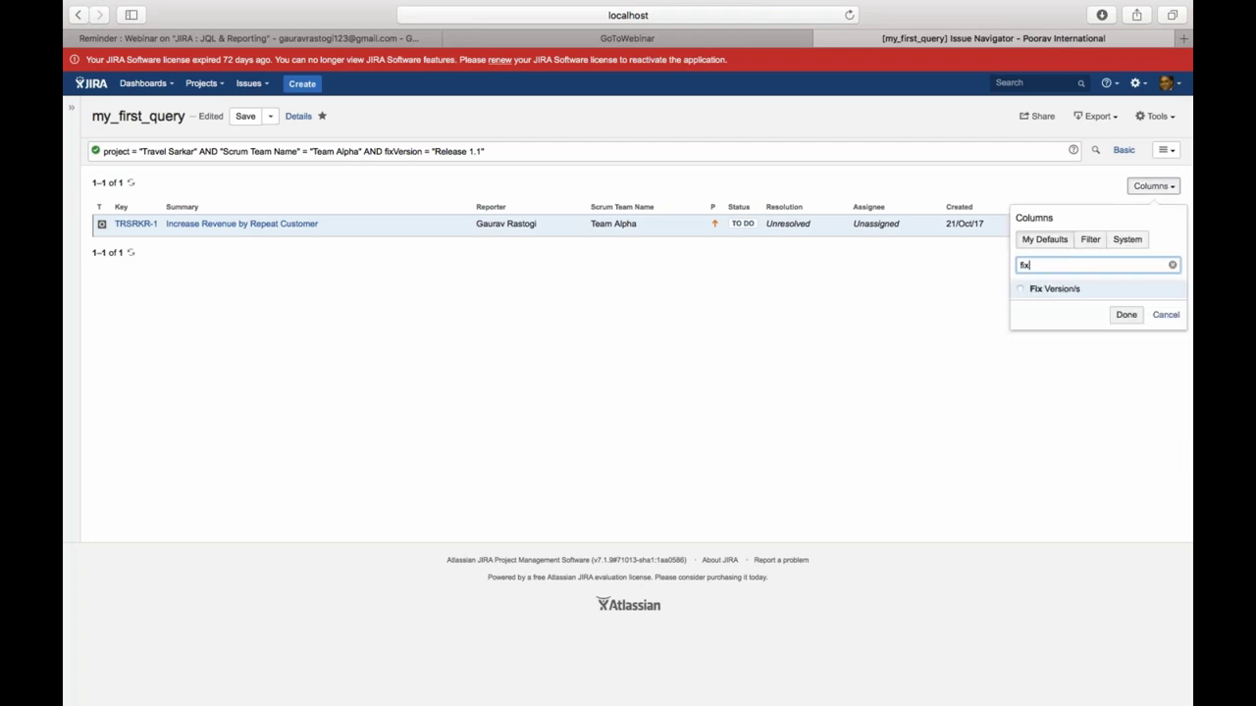
click(1021, 290)
Apply the Fix Version/s column and drag it next to Scrum Team Name
click(1126, 315)
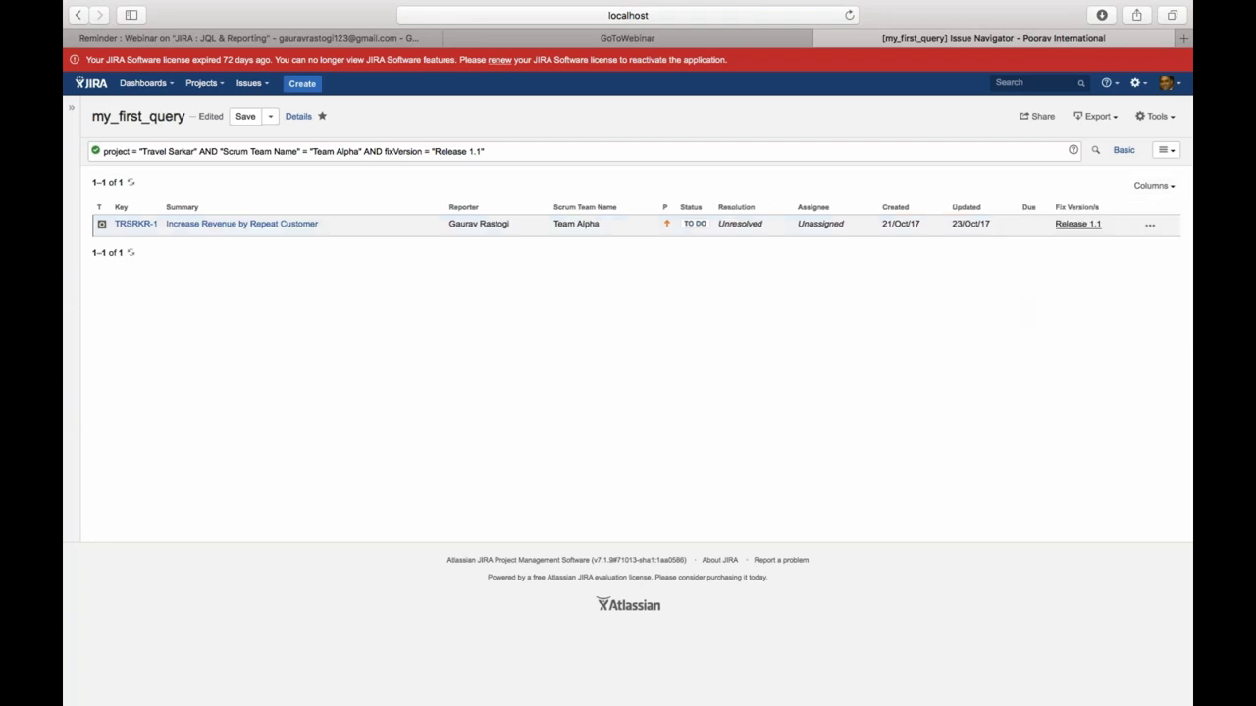
drag(1076, 207, 636, 210)
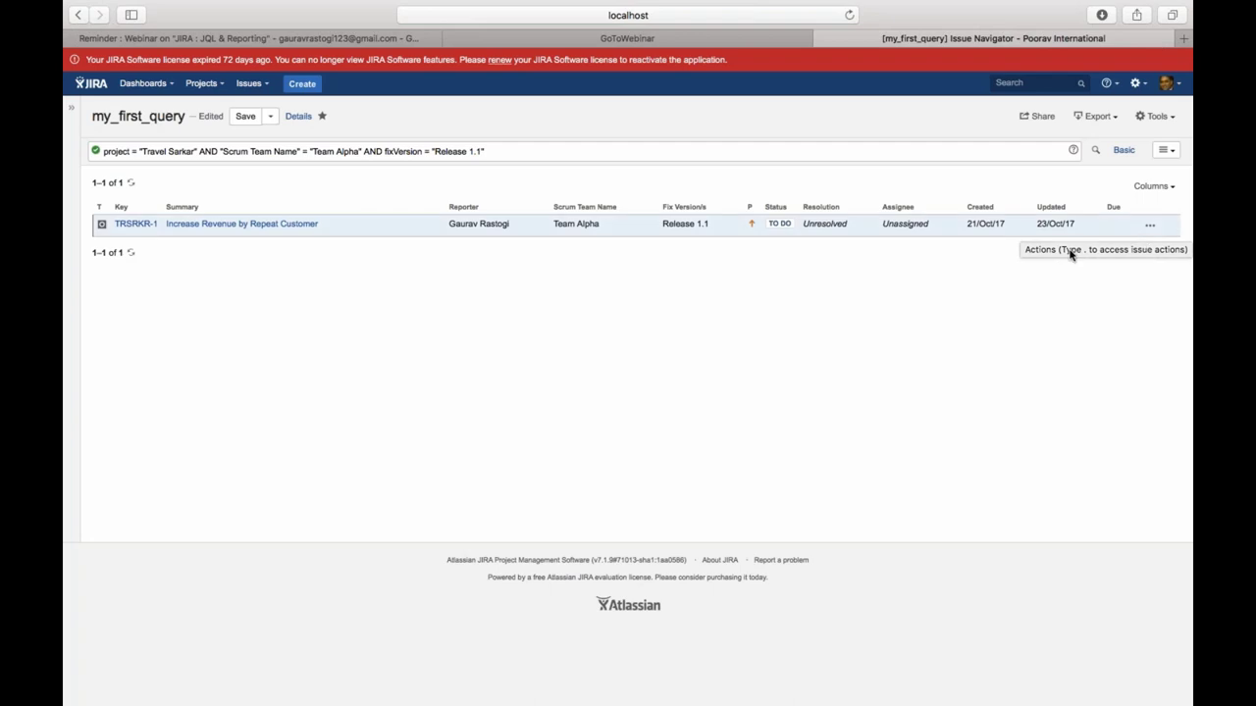
Edit TRSRKR-1 to change its Scrum Team Name from Team Alpha to Team beta, then rerun the search
click(1151, 230)
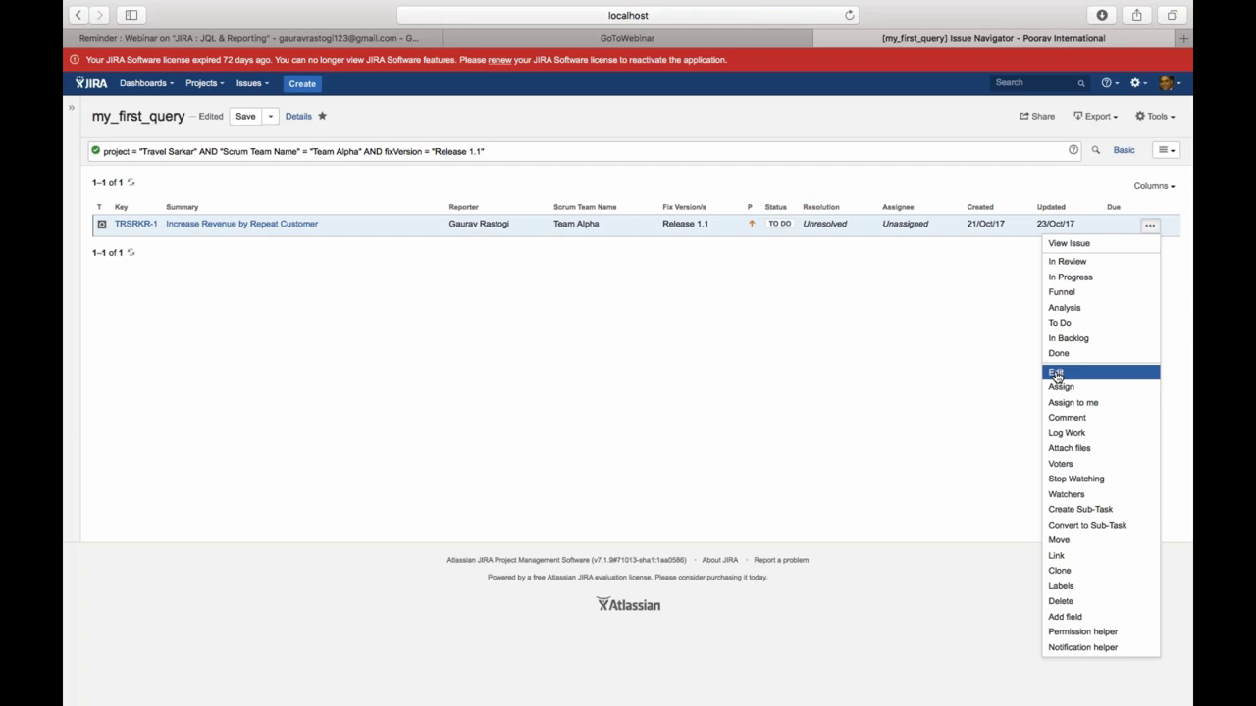
click(1056, 373)
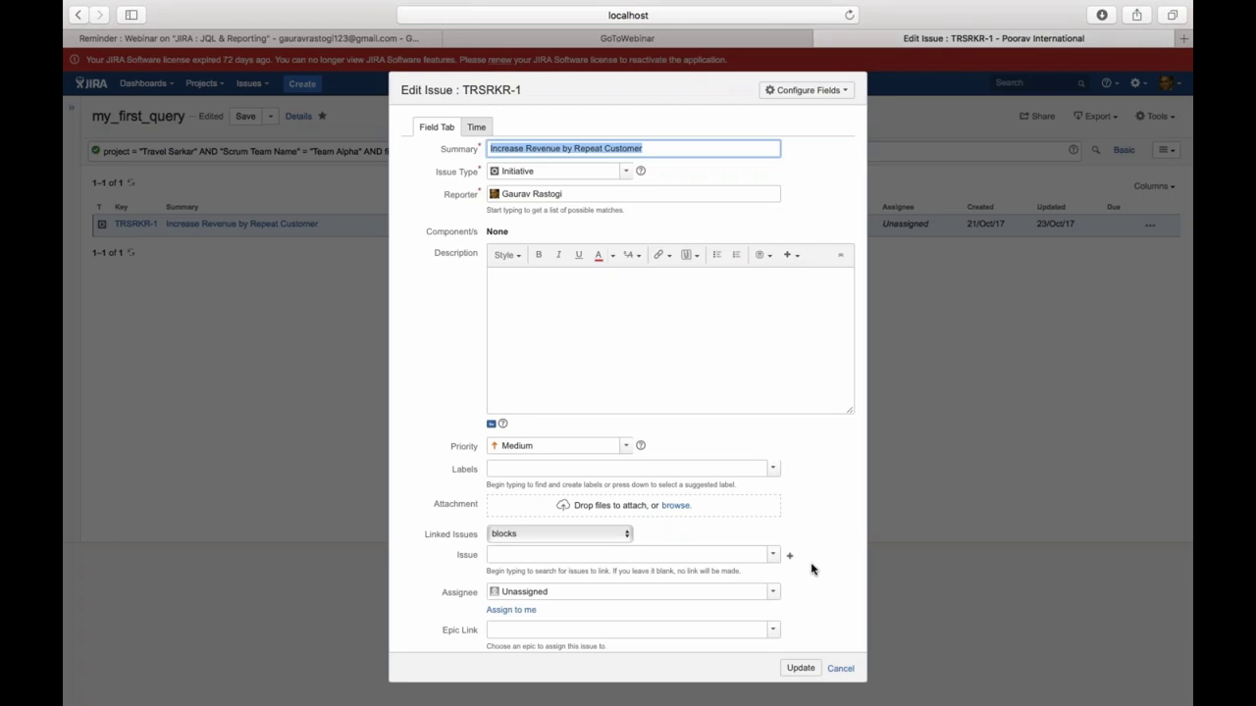
scroll(811, 569, down, 5)
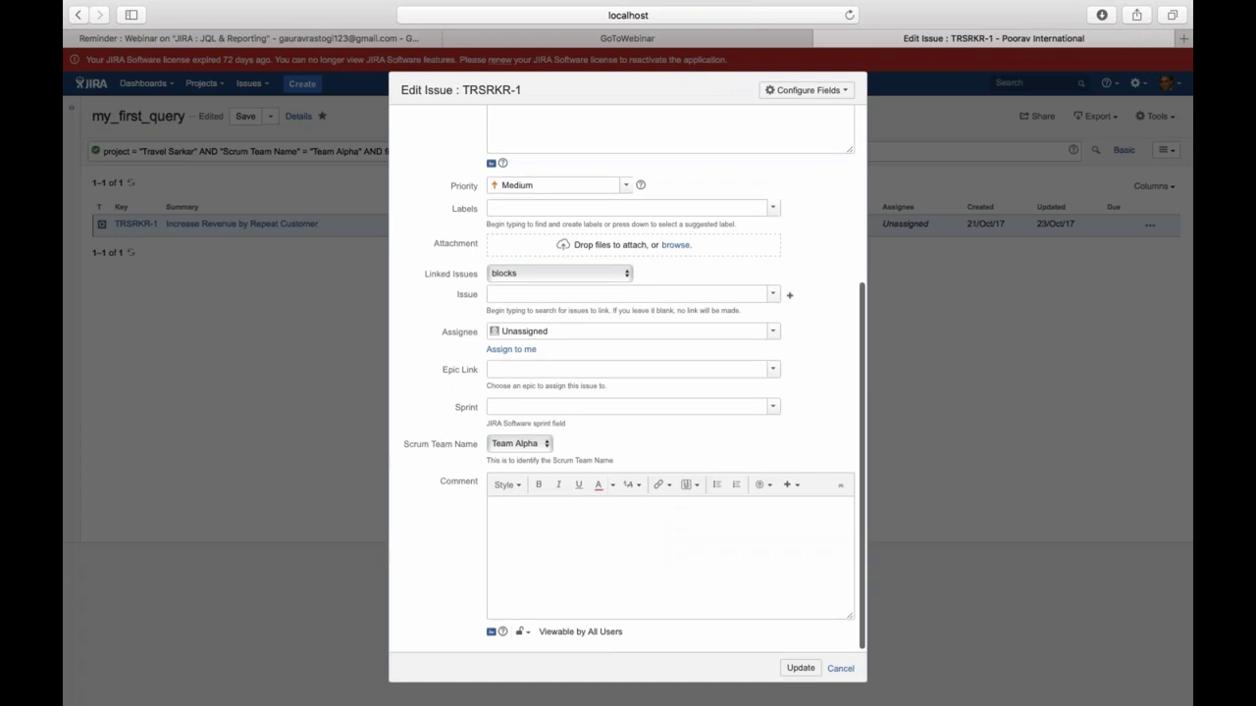
scroll(630, 389, up, 5)
scroll(519, 440, down, 5)
click(519, 441)
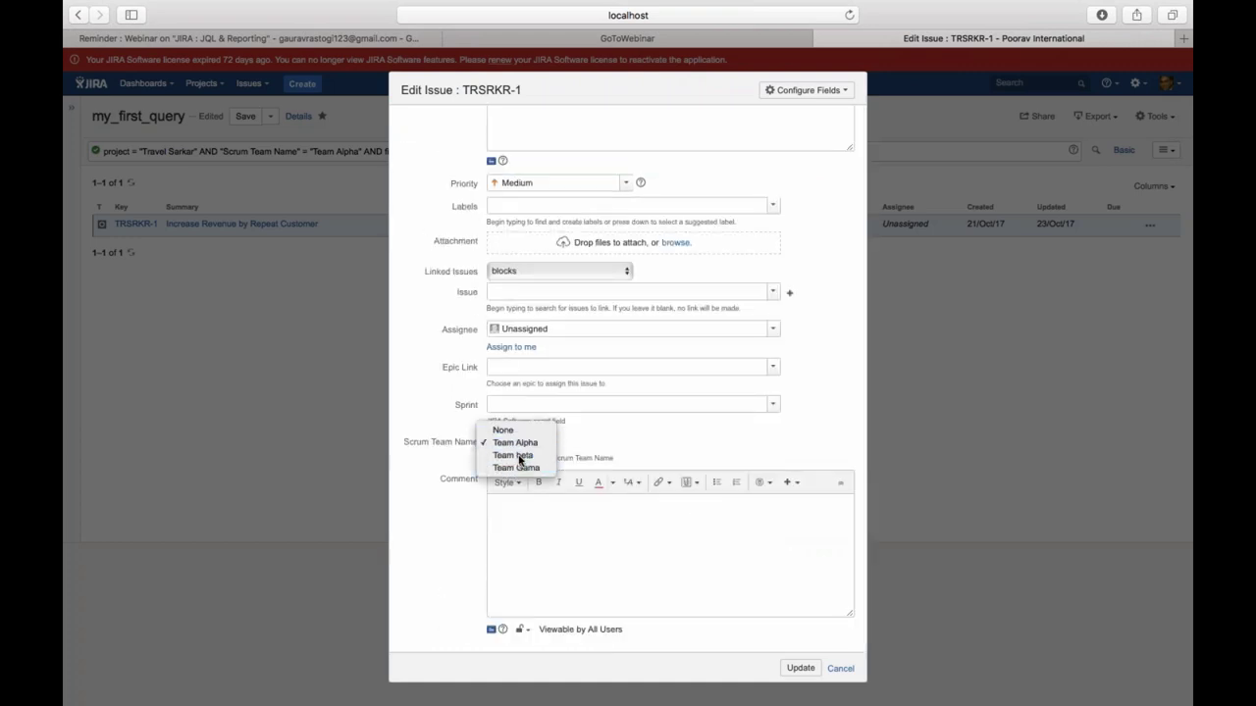
key(Escape)
key(Down)
click(799, 669)
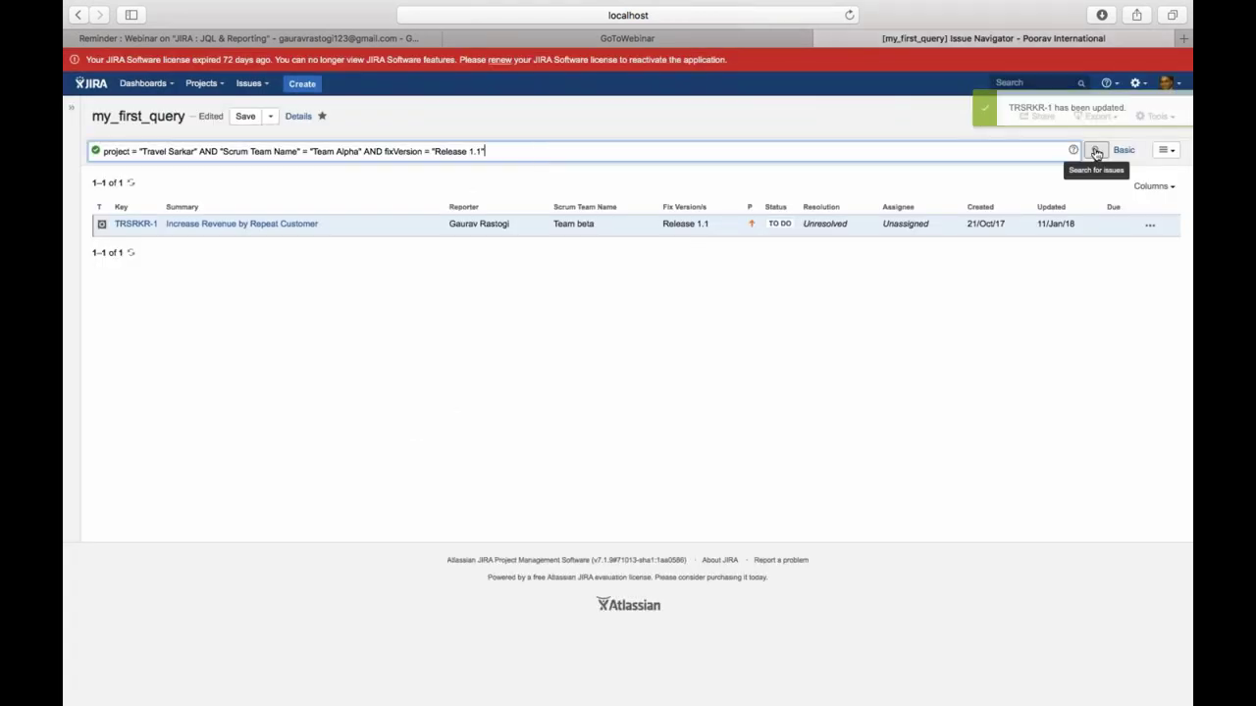
click(1095, 152)
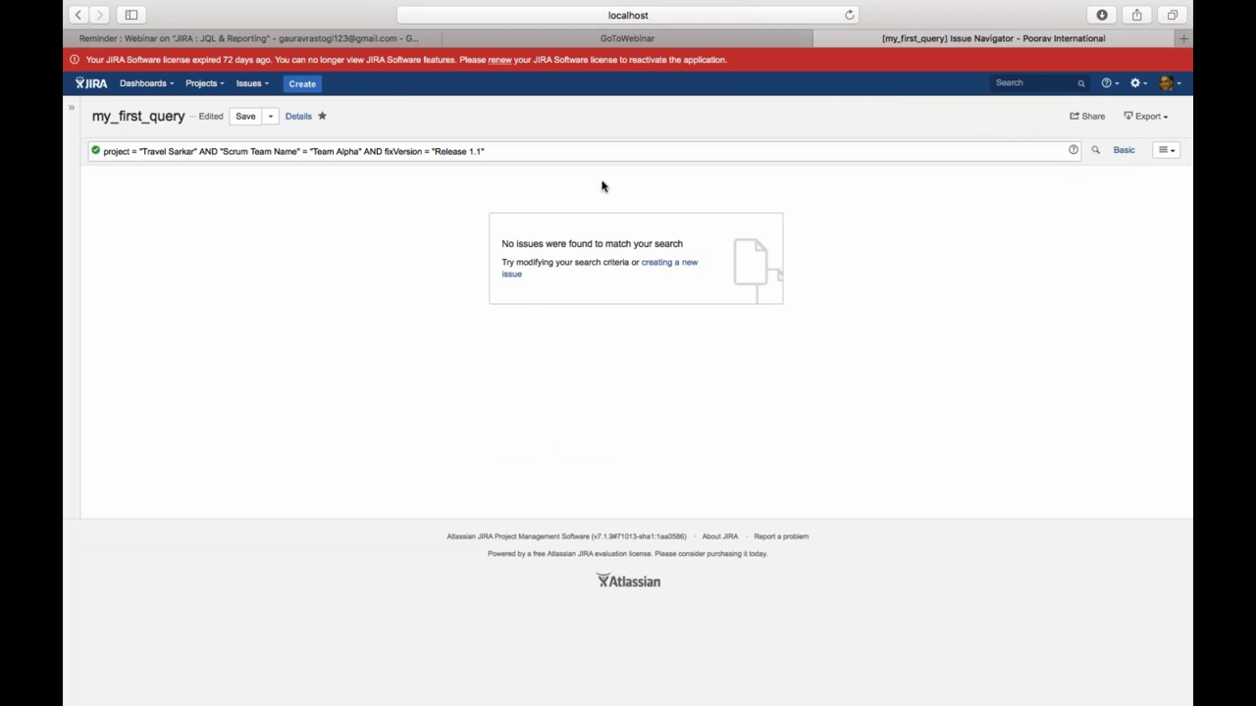
Save the Team Alpha, Release 1.1 query as a new filter named my_second_query
click(486, 151)
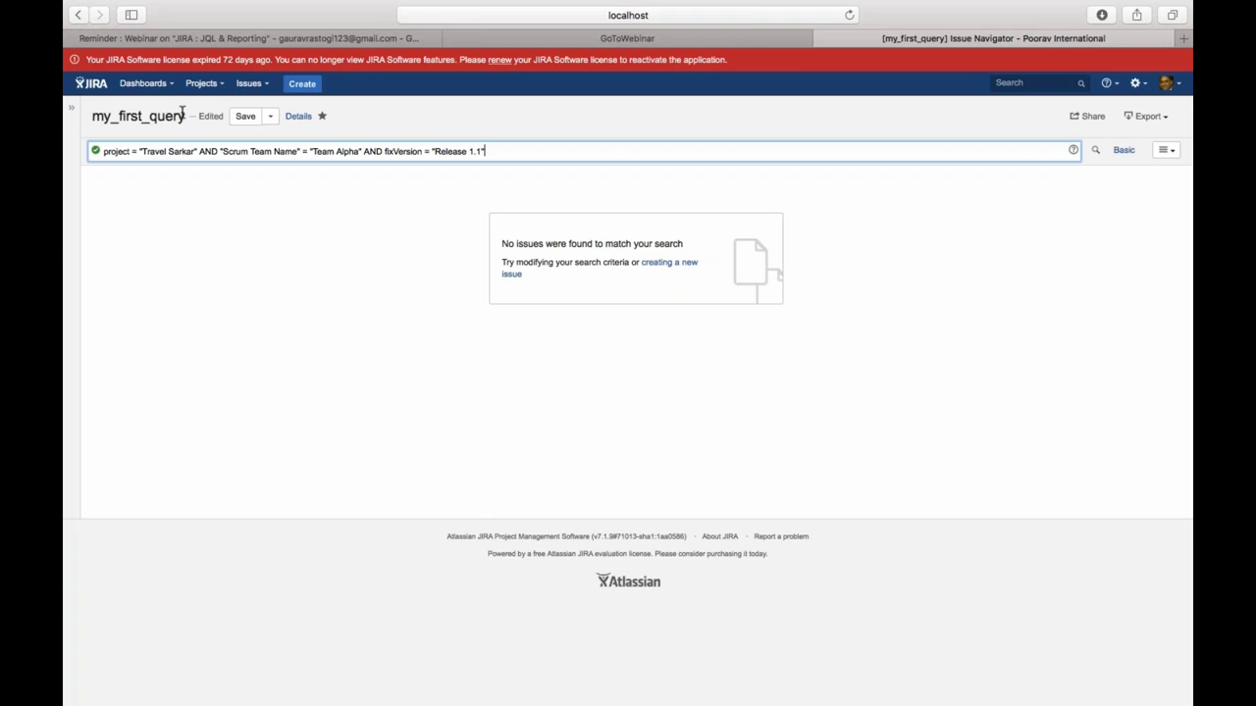
click(273, 119)
click(255, 137)
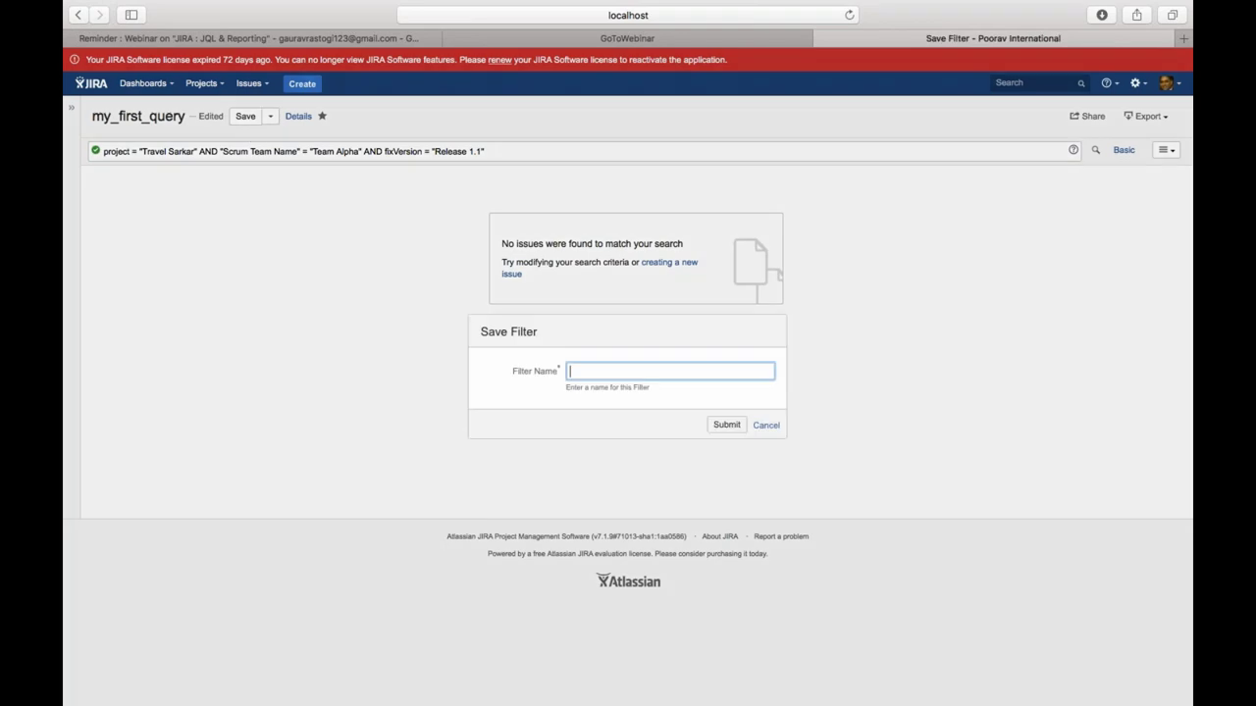
text(my_second_query)
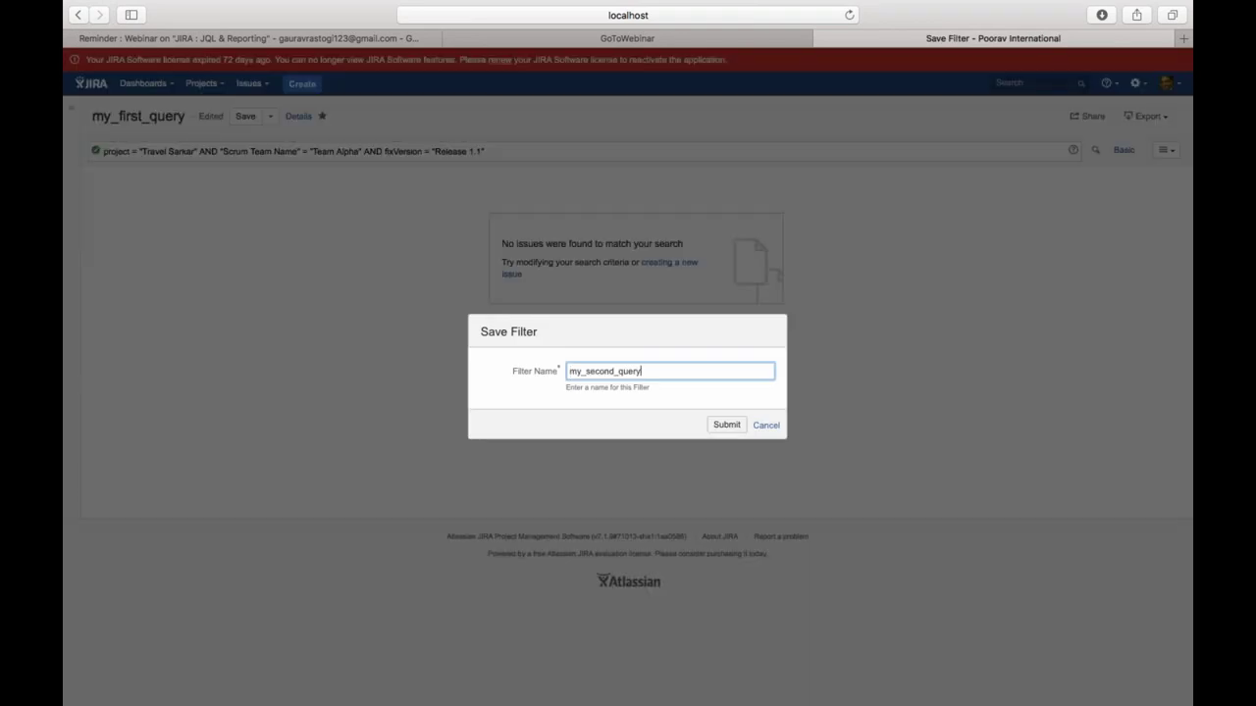
click(726, 424)
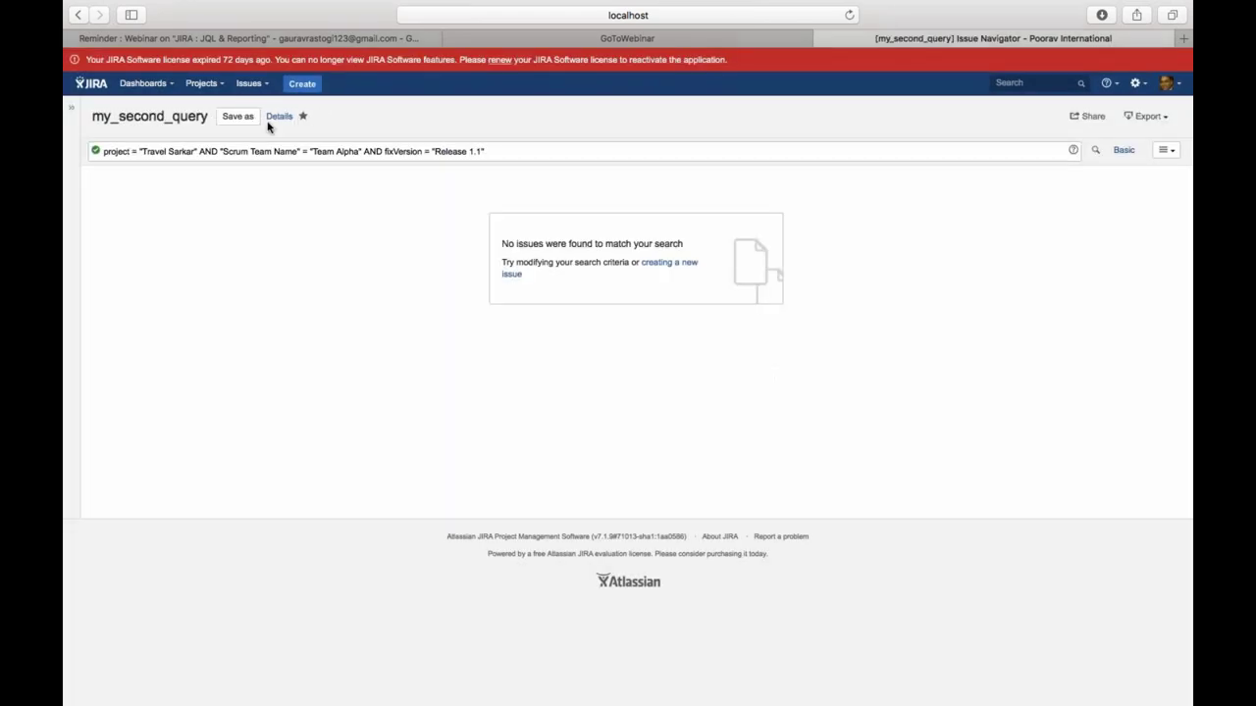
Replace Team Alpha with Team beta in the JQL and rerun it, finding TRSRKR-1 and TRSRKR-2
drag(358, 152, 312, 154)
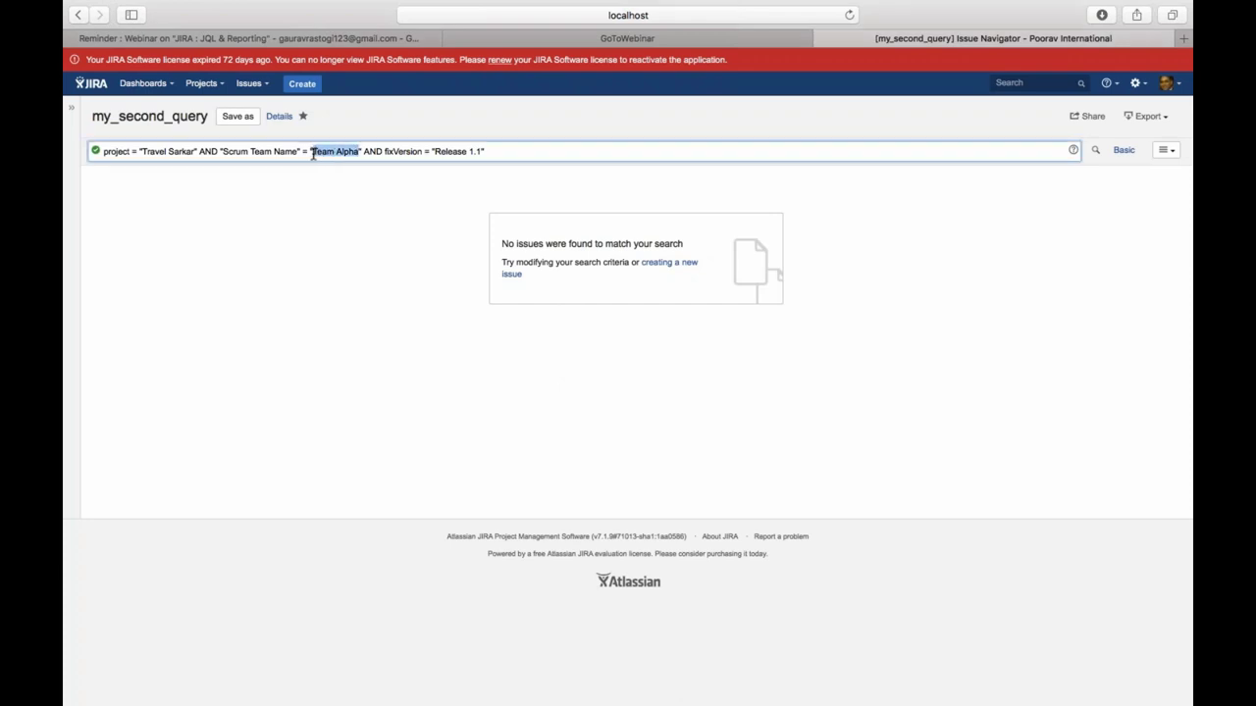
text(Te)
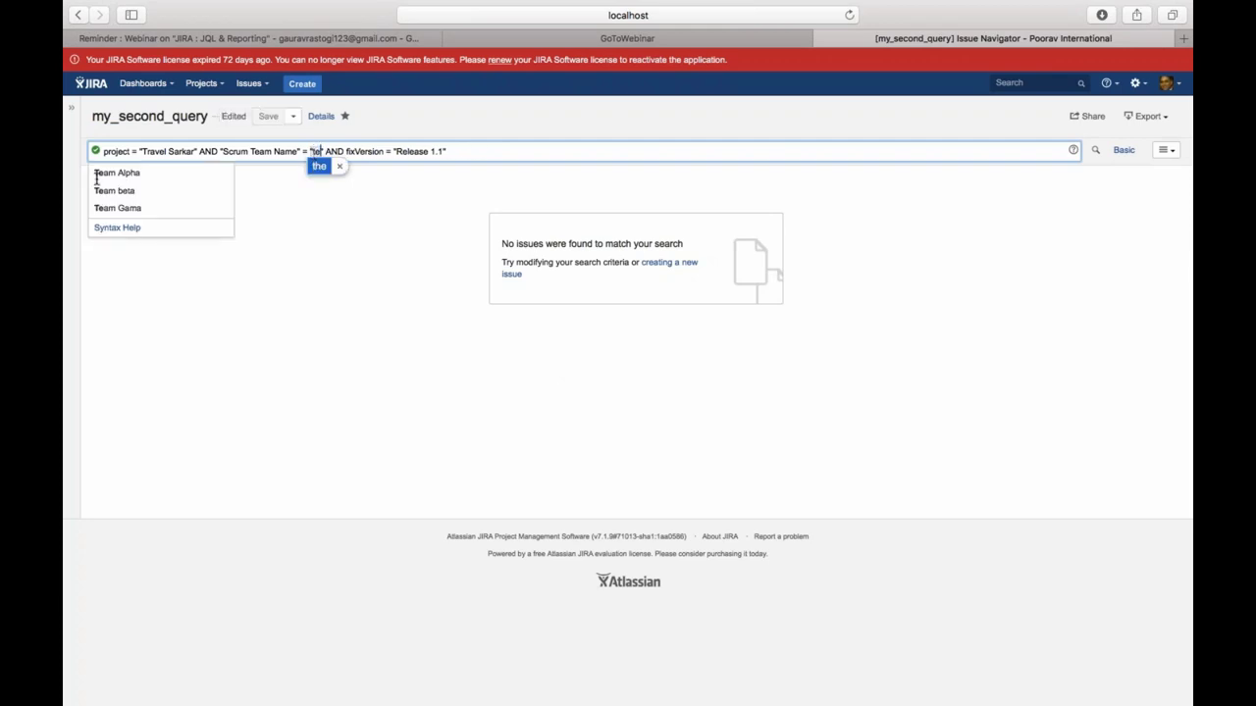
click(108, 190)
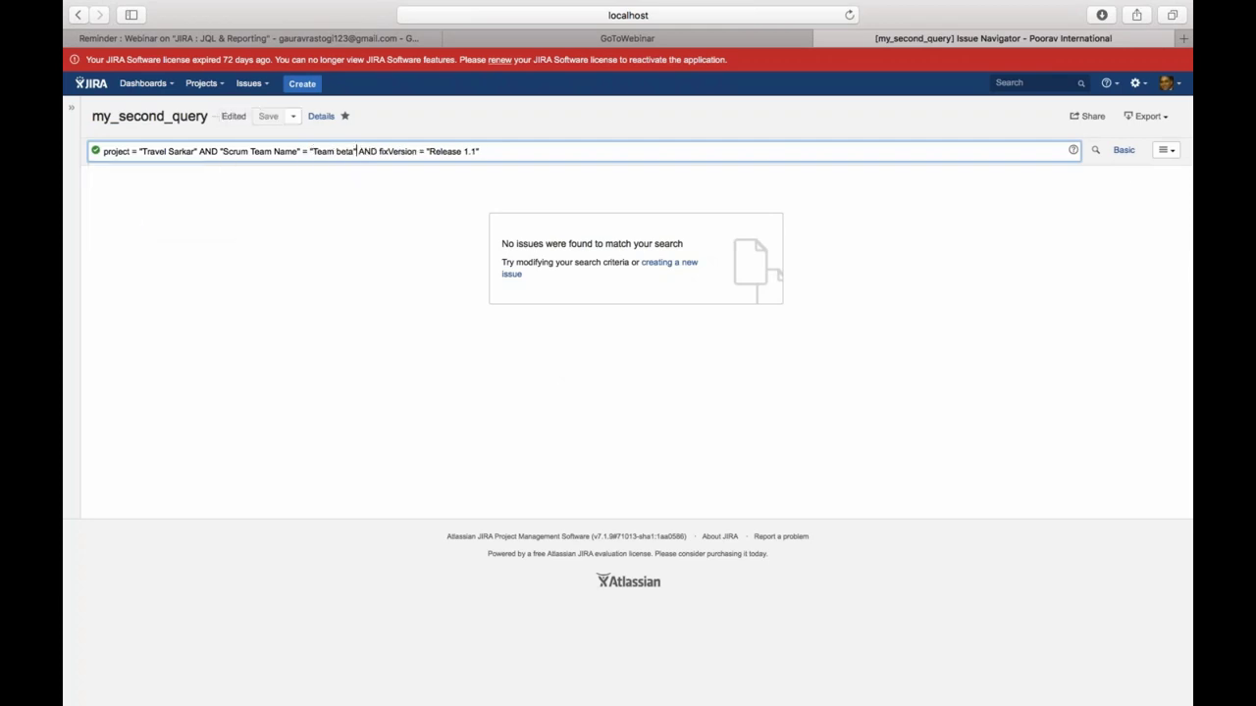
click(1098, 152)
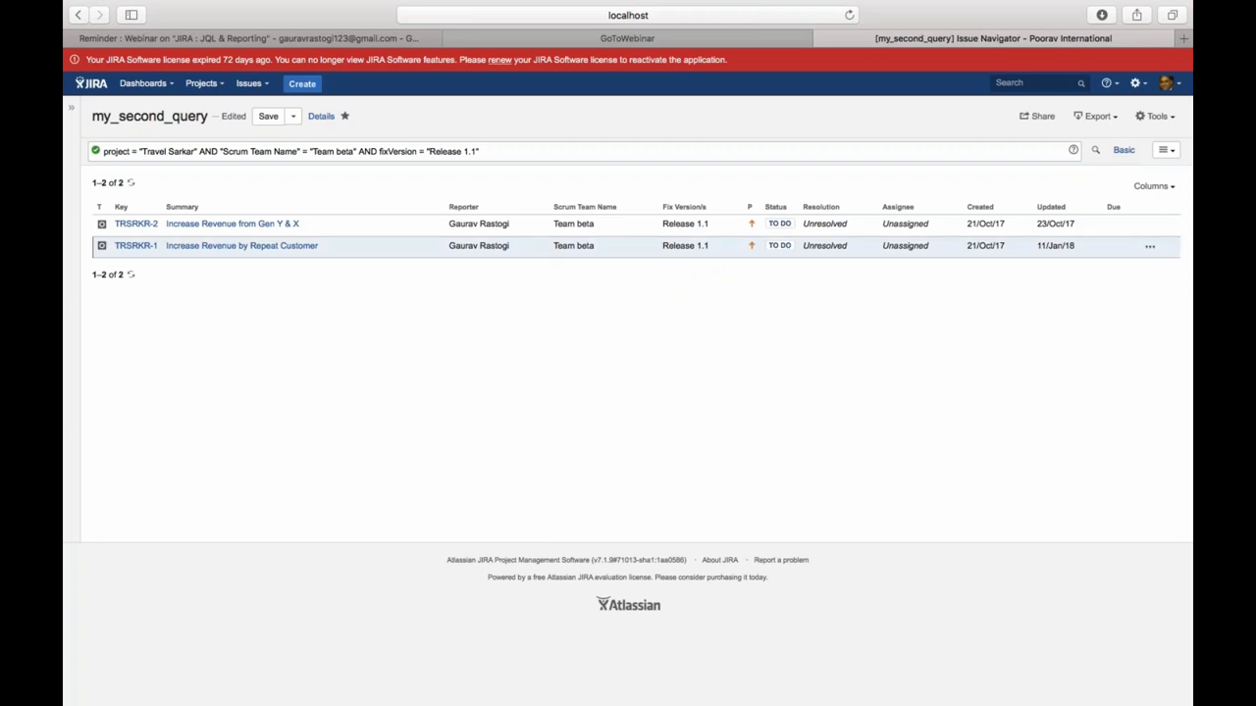
click(508, 152)
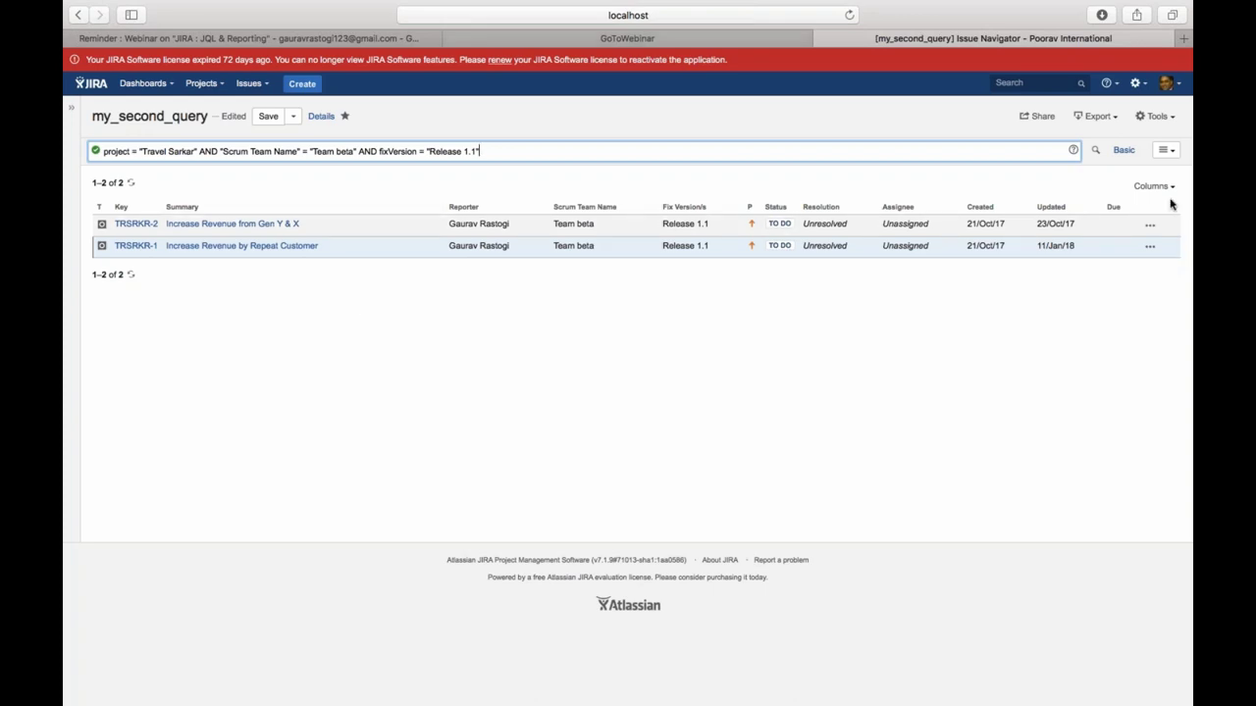
Log out and sign back in with the other user's username and password
click(1181, 86)
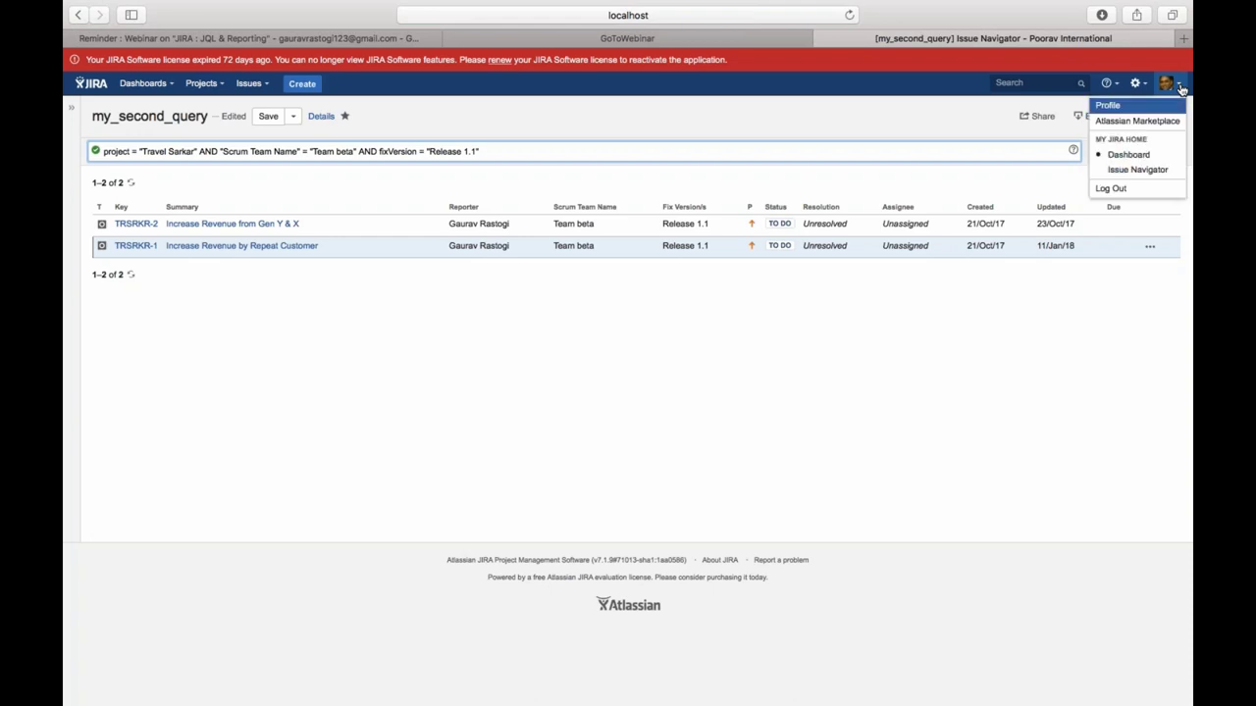
click(1111, 189)
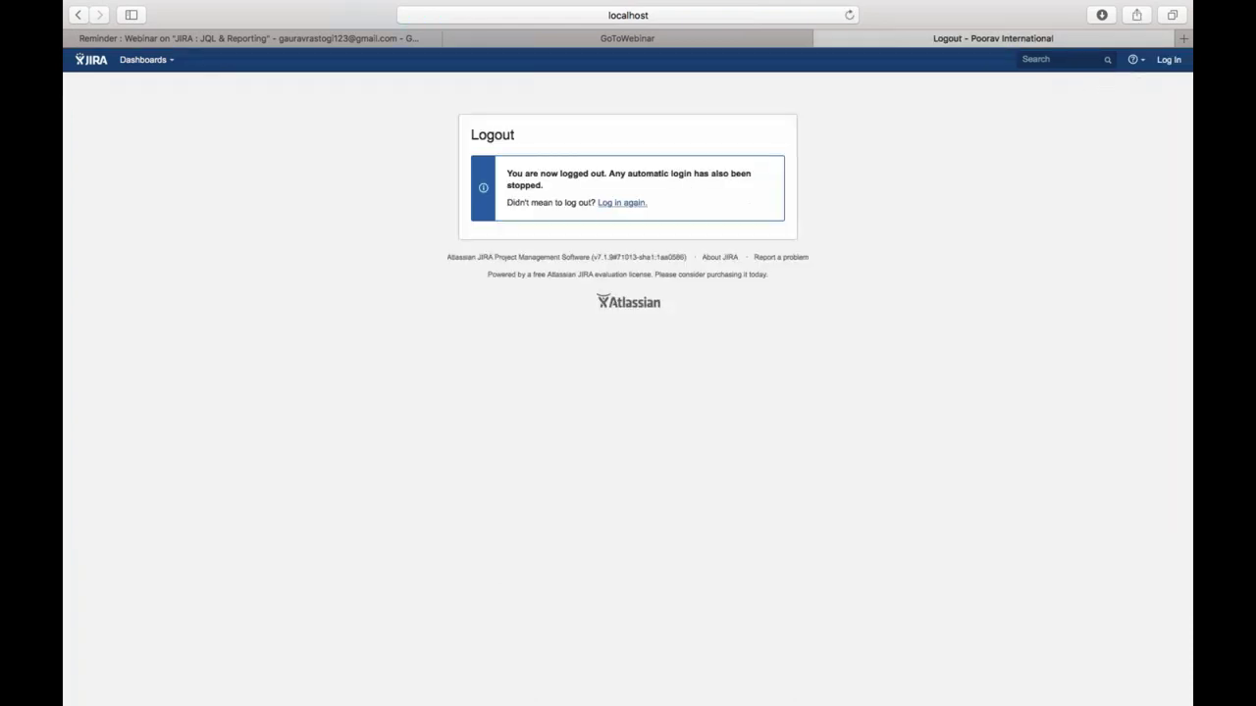
click(627, 203)
click(603, 190)
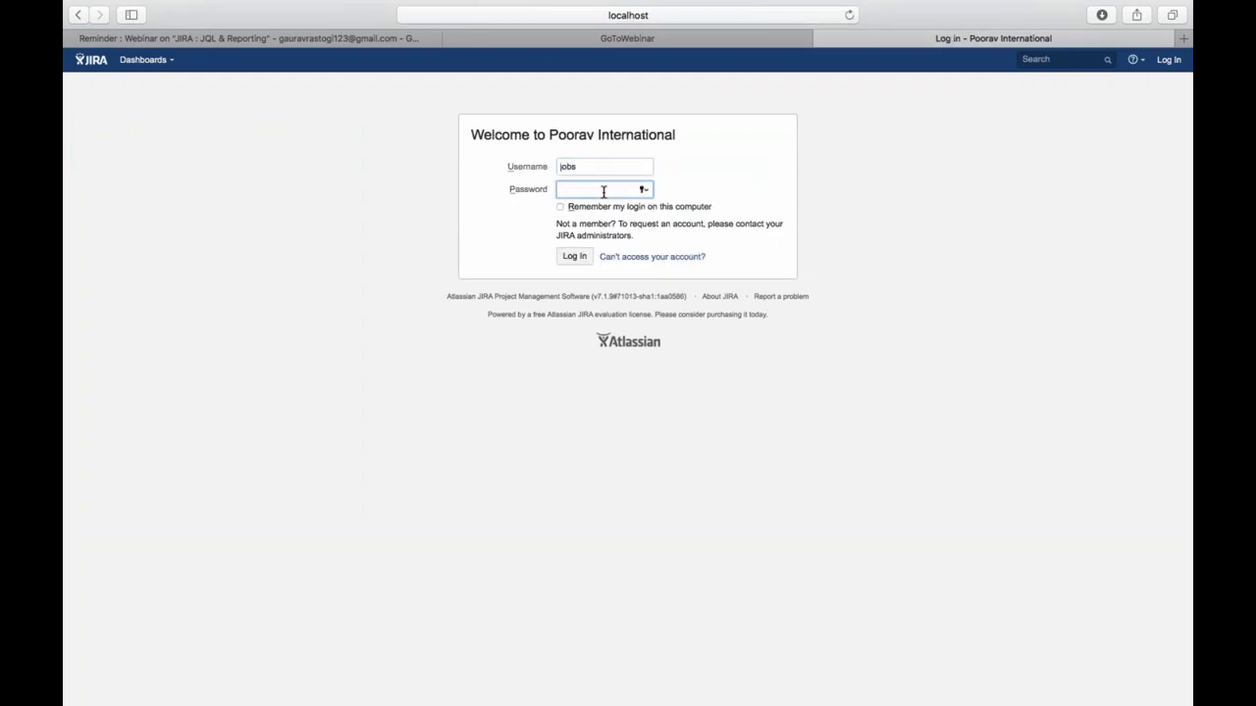
click(572, 261)
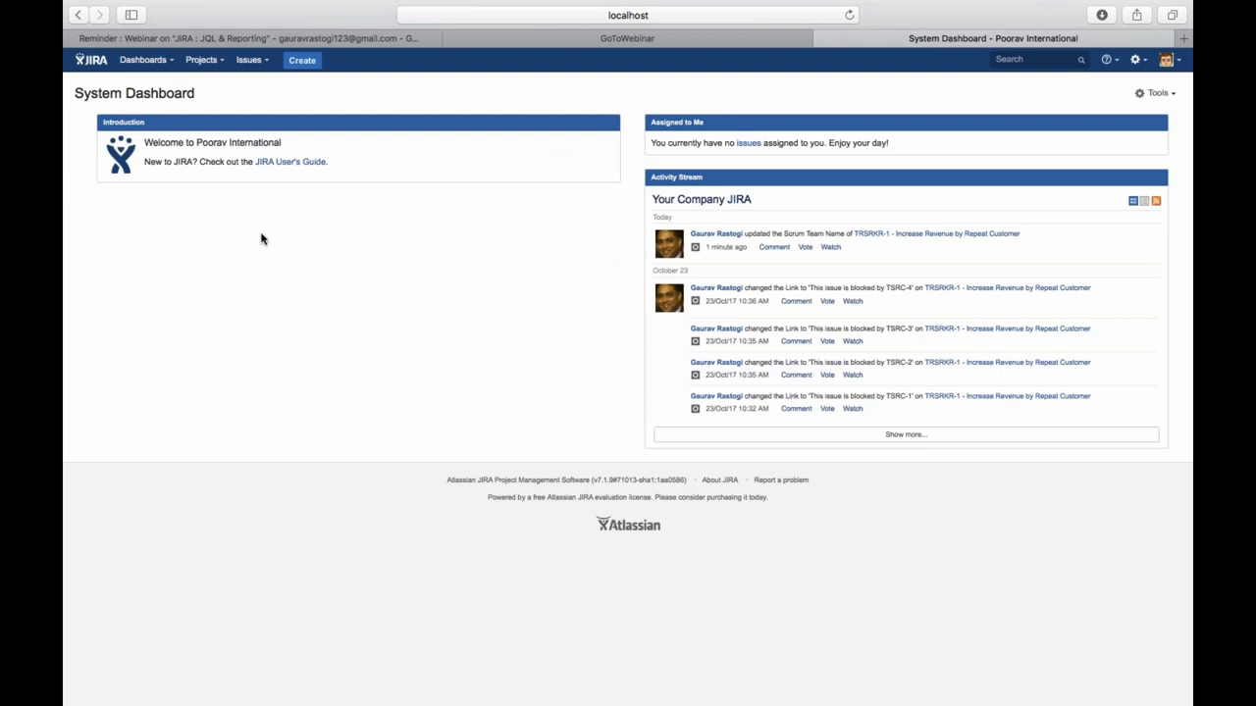
Open the Travel Sarkar issue search in Basic mode, listing TRSRKR-1 to TRSRKR-4
click(202, 60)
click(236, 98)
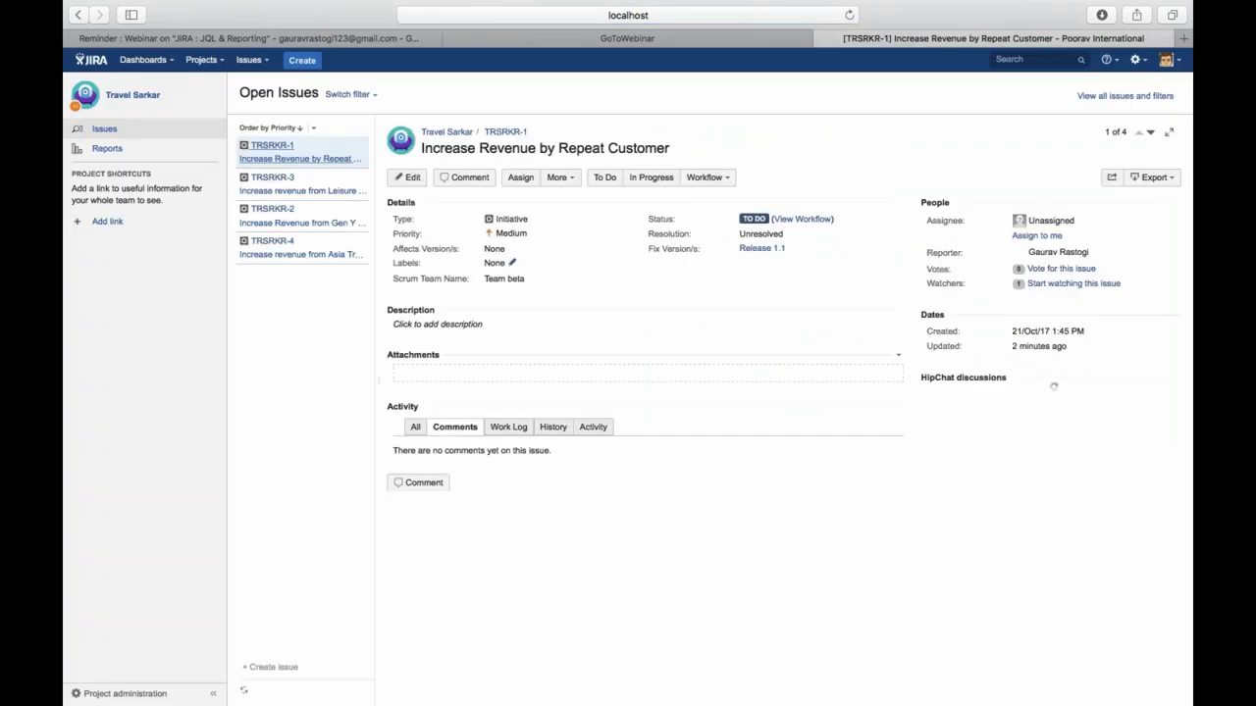
click(252, 64)
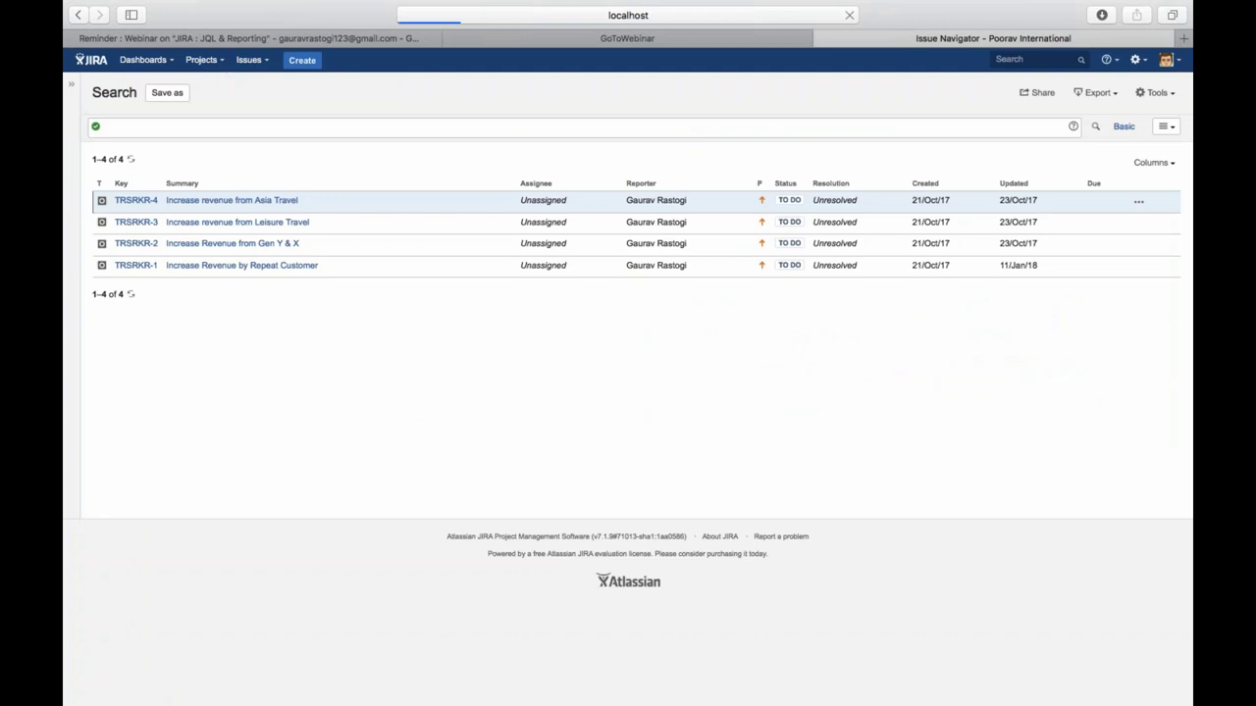
click(1124, 126)
click(116, 126)
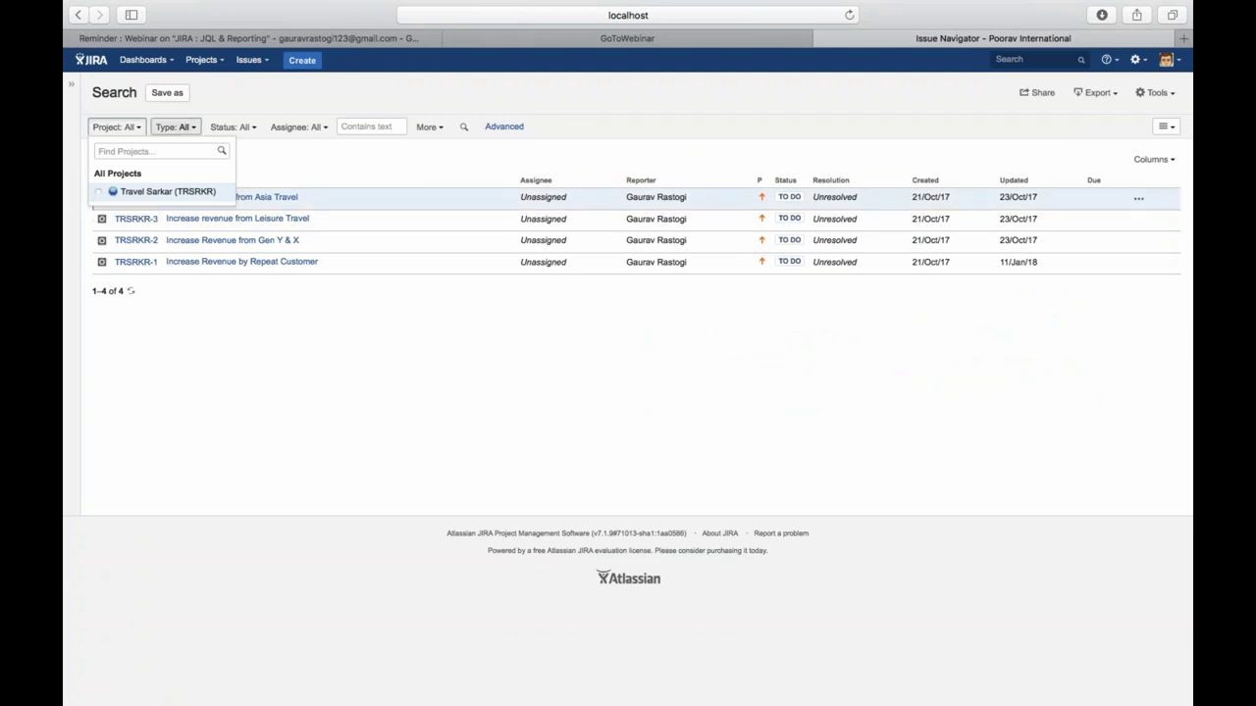
click(404, 93)
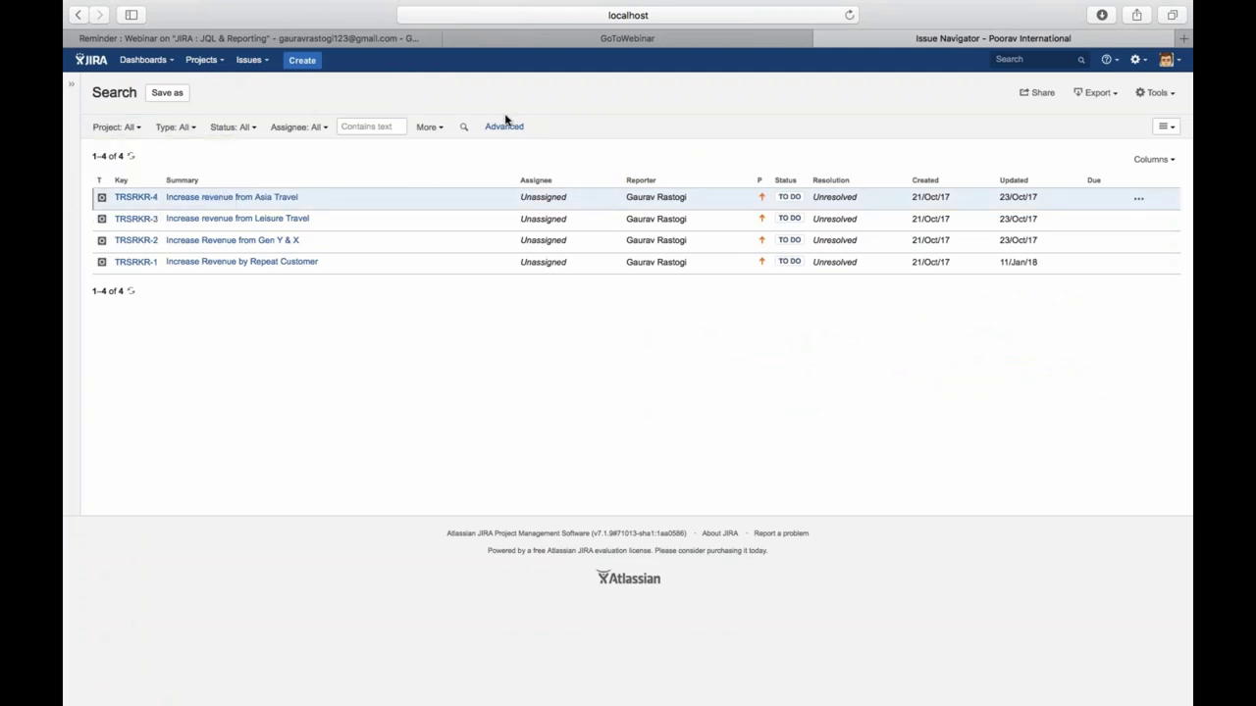
Write the advanced JQL project = "Travel Sarkar" using autocomplete suggestions
click(504, 126)
text(project)
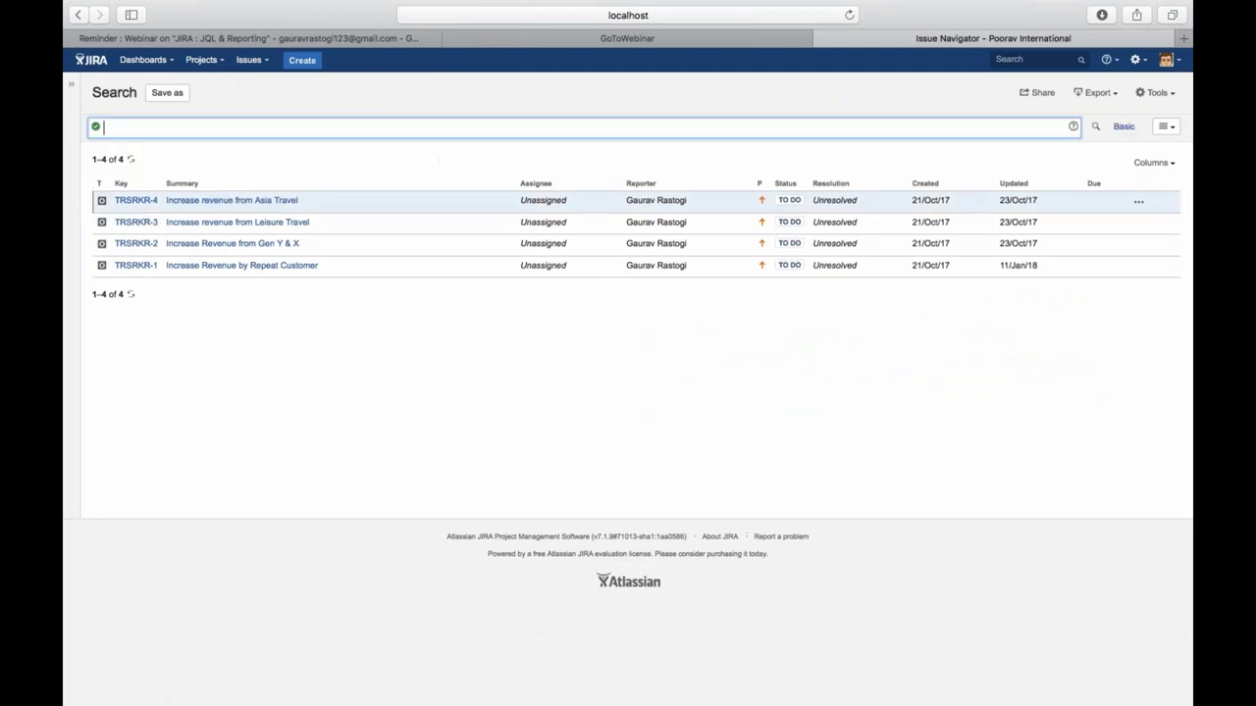
key(Down)
key(Return)
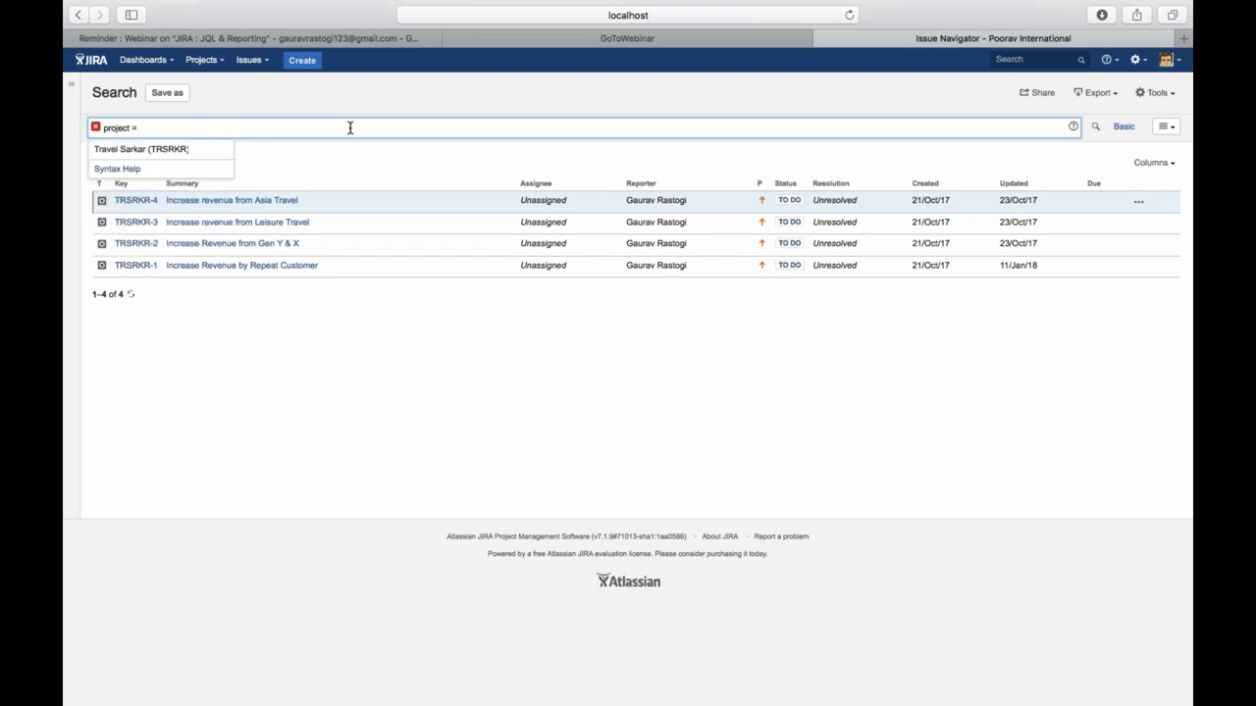
key(Down)
key(Return)
Start an extra 'and project =' clause, then delete the partial project name and dismiss suggestions
text(and)
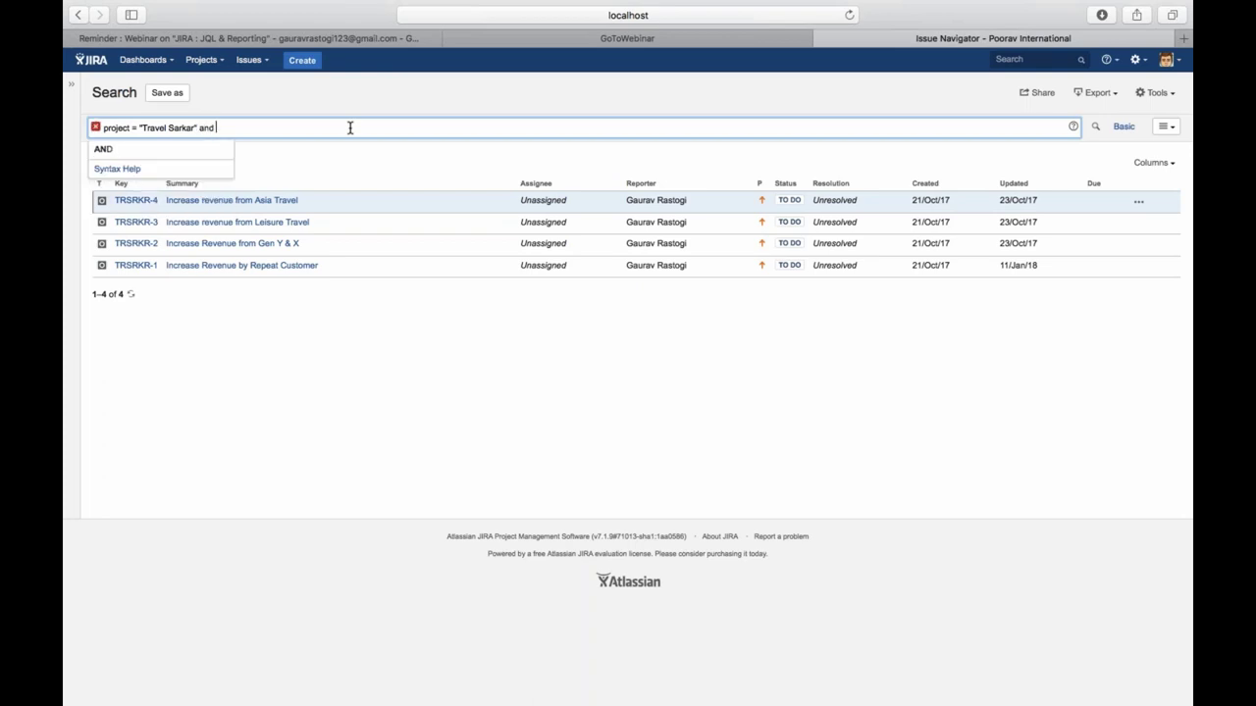
text( pro)
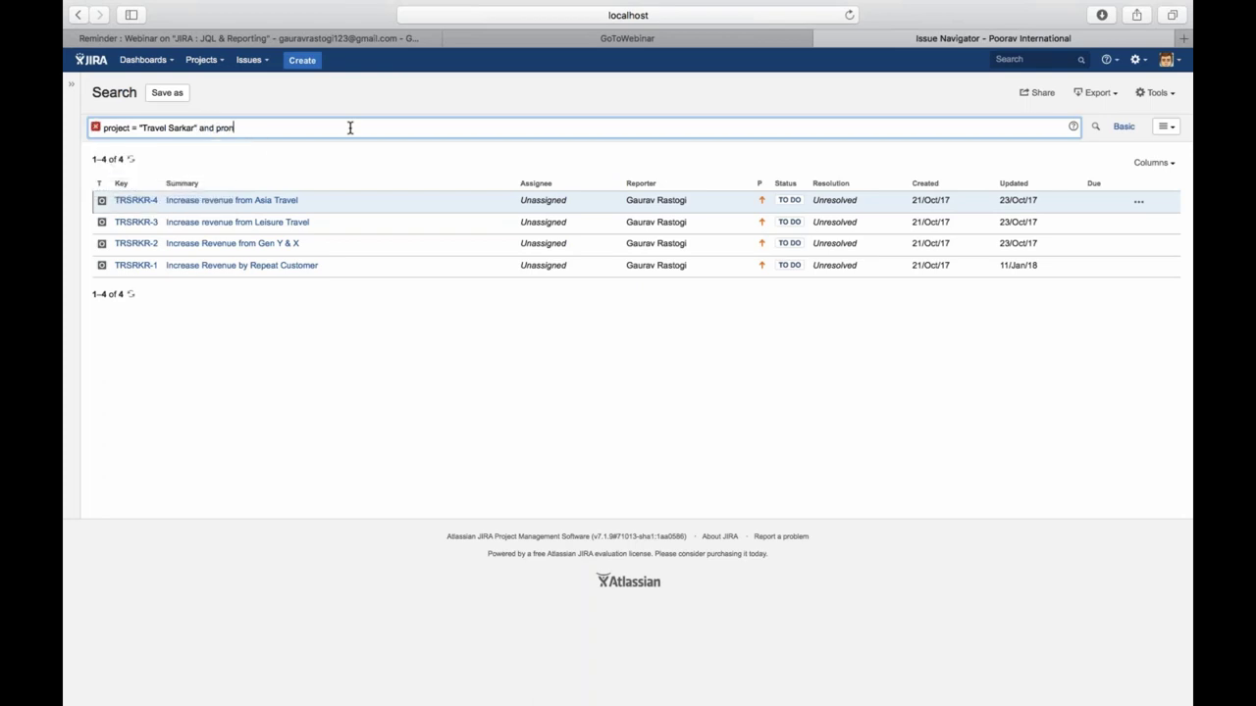
key(Down)
key(Return)
text(= )
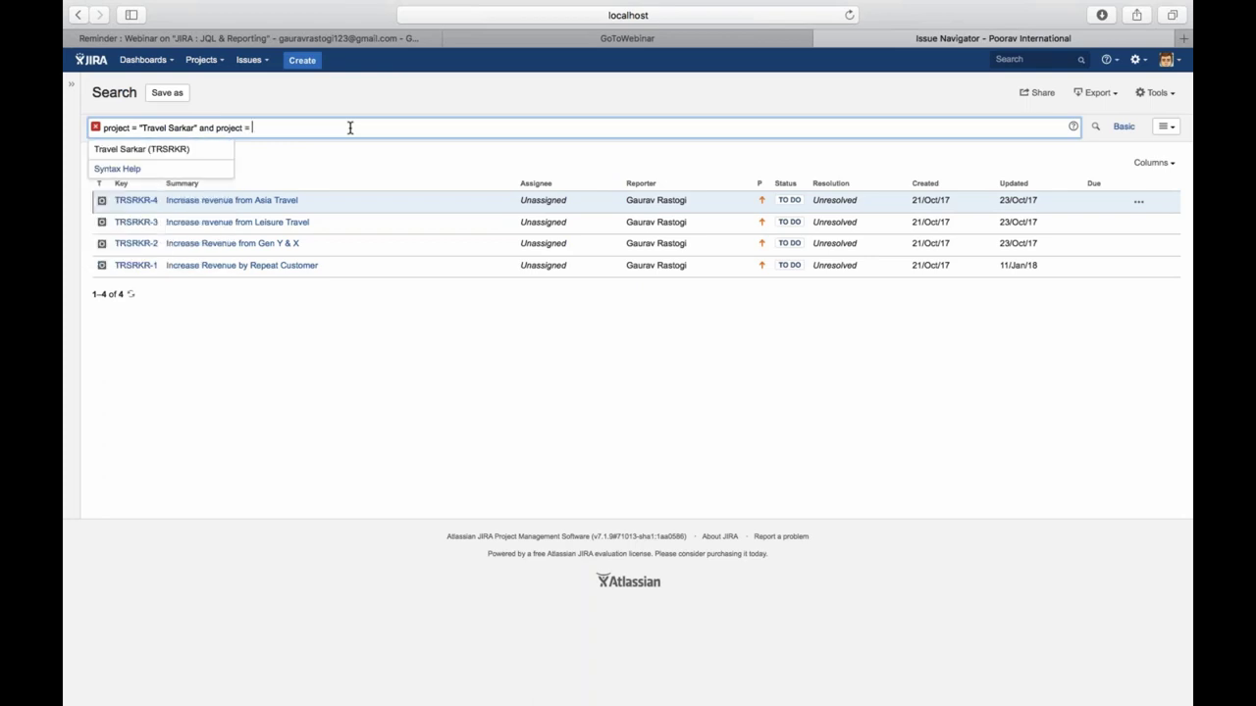
text(repea)
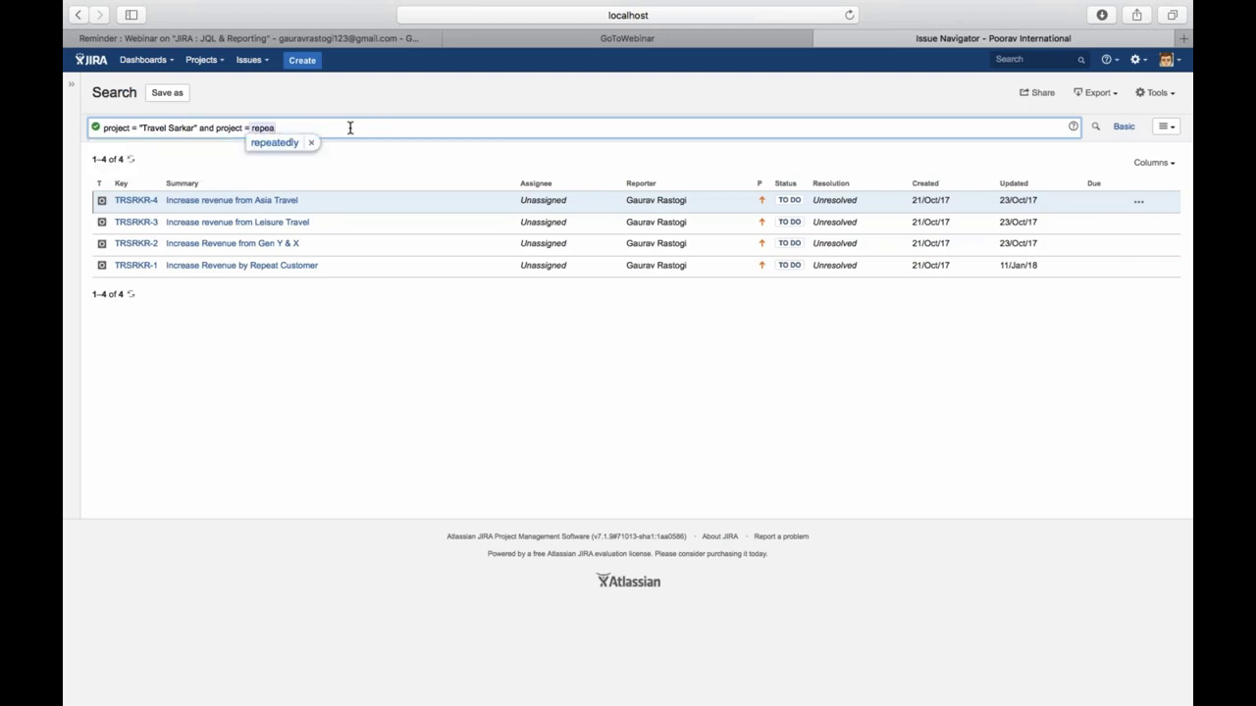
key(BackSpace)
key(BackSpace)
key(BackSpace)
key(BackSpace)
key(BackSpace)
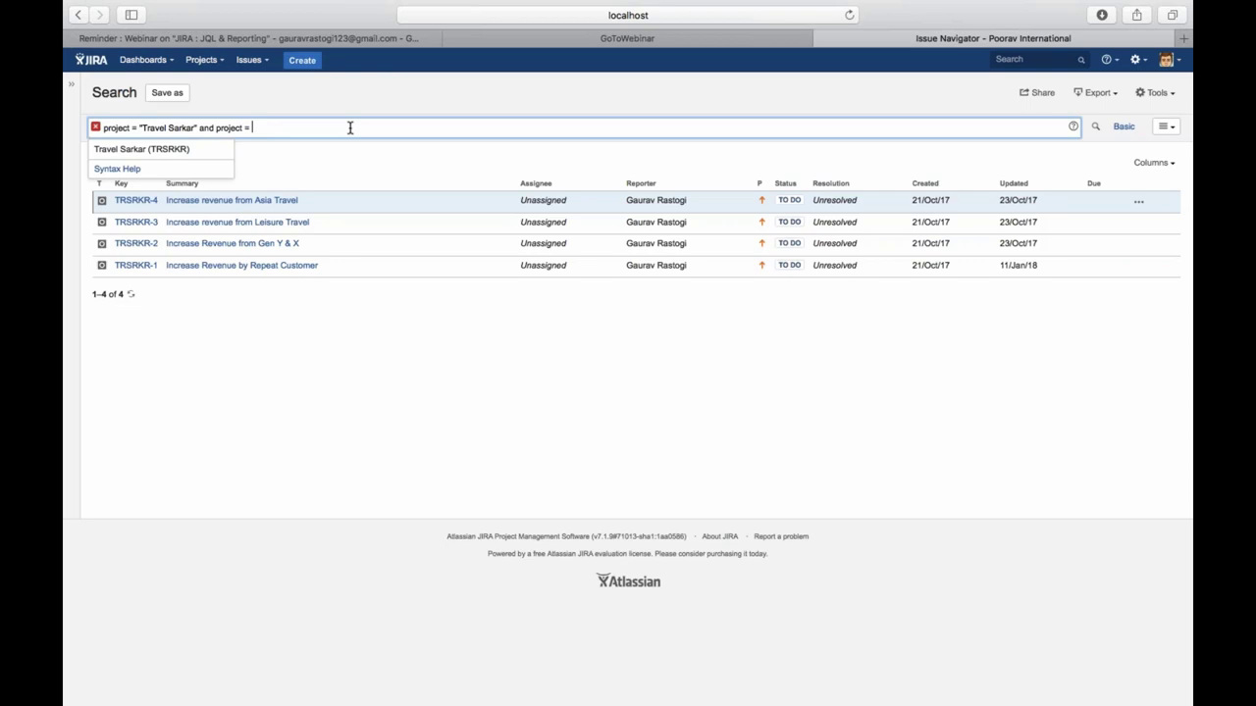
key(BackSpace)
key(BackSpace)
key(BackSpace)
key(BackSpace)
key(BackSpace)
key(BackSpace)
key(BackSpace)
key(BackSpace)
key(BackSpace)
key(BackSpace)
key(BackSpace)
key(BackSpace)
key(BackSpace)
key(BackSpace)
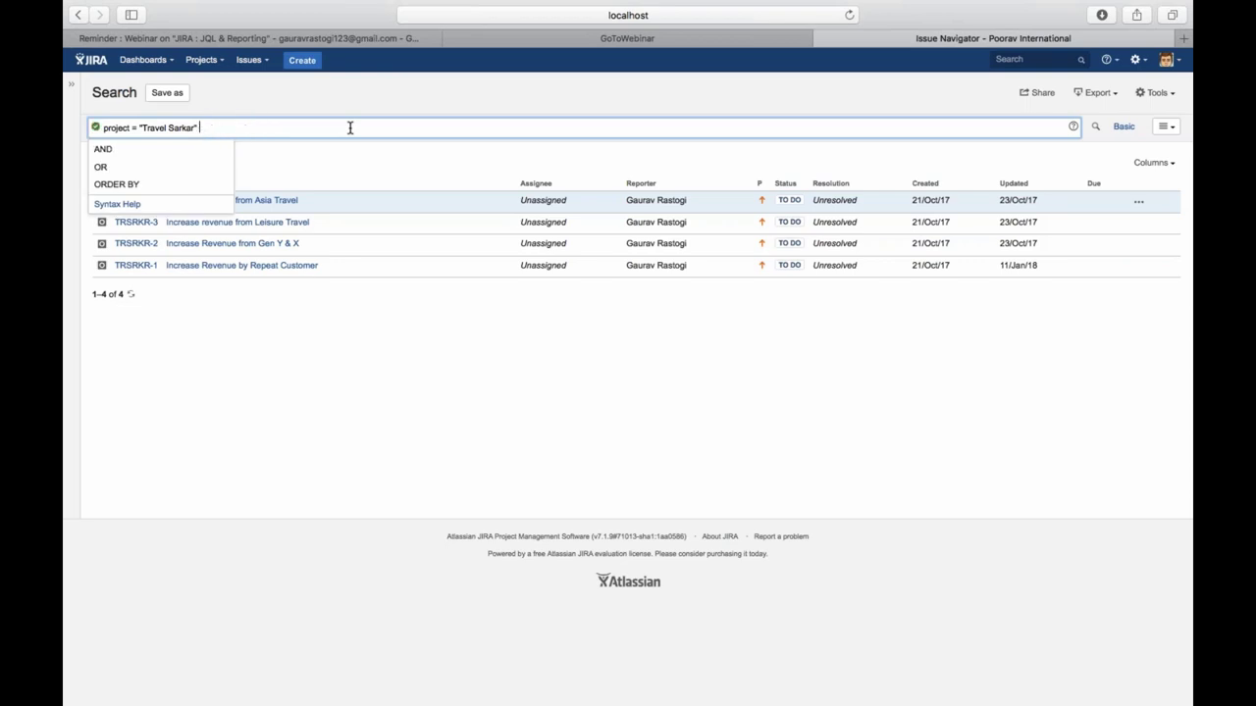
key(Escape)
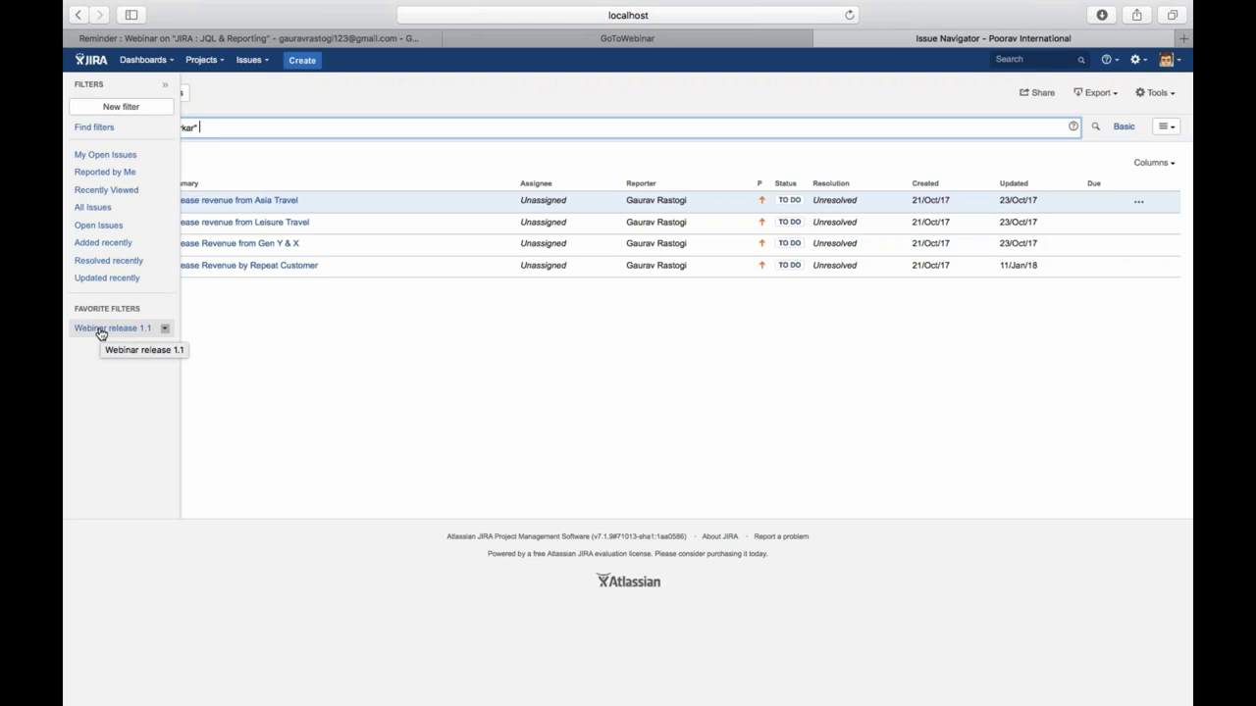
Open the Webinar release 1.1 favourite filter and check its owner and sharing permissions
mouse_move(64, 333)
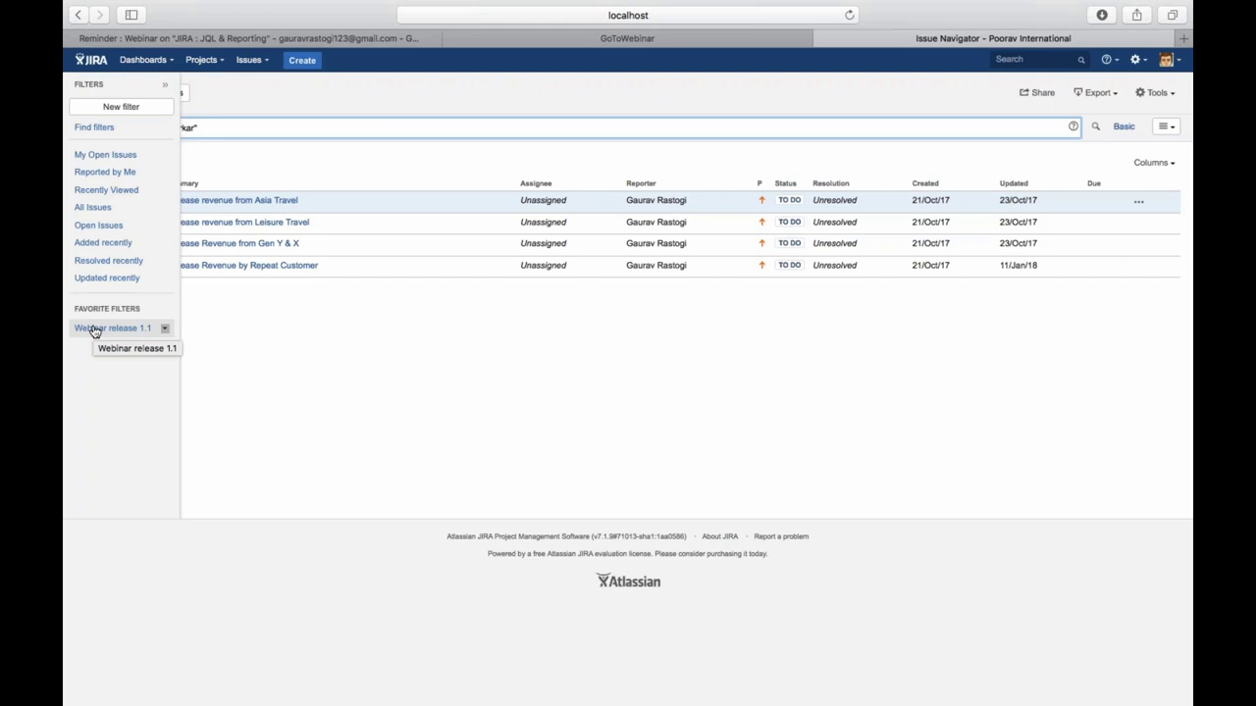
click(94, 330)
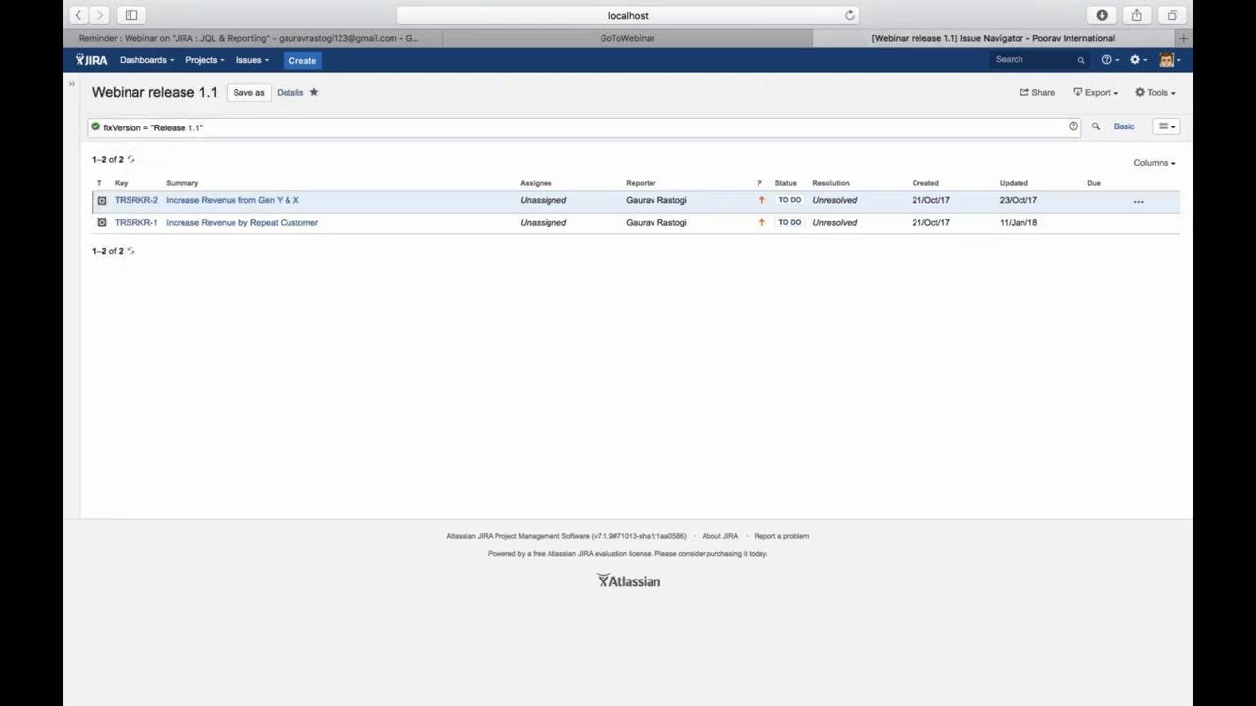
click(290, 92)
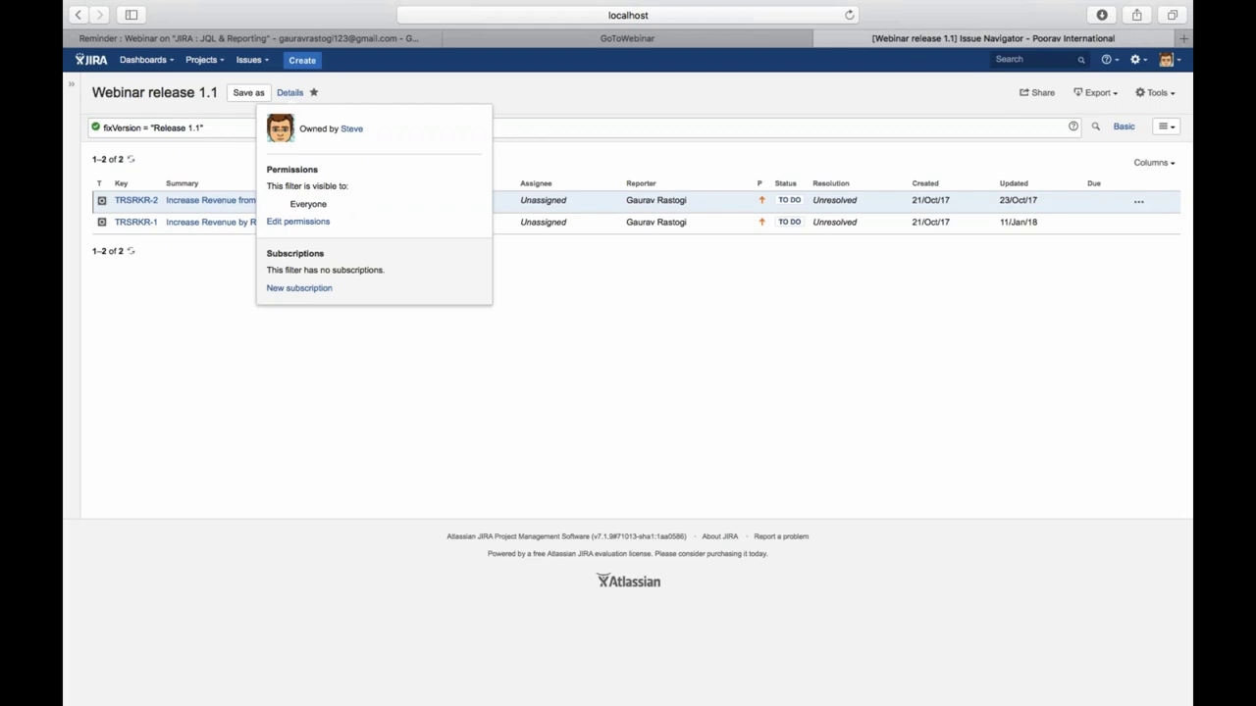
key(super+l)
key(Escape)
click(347, 412)
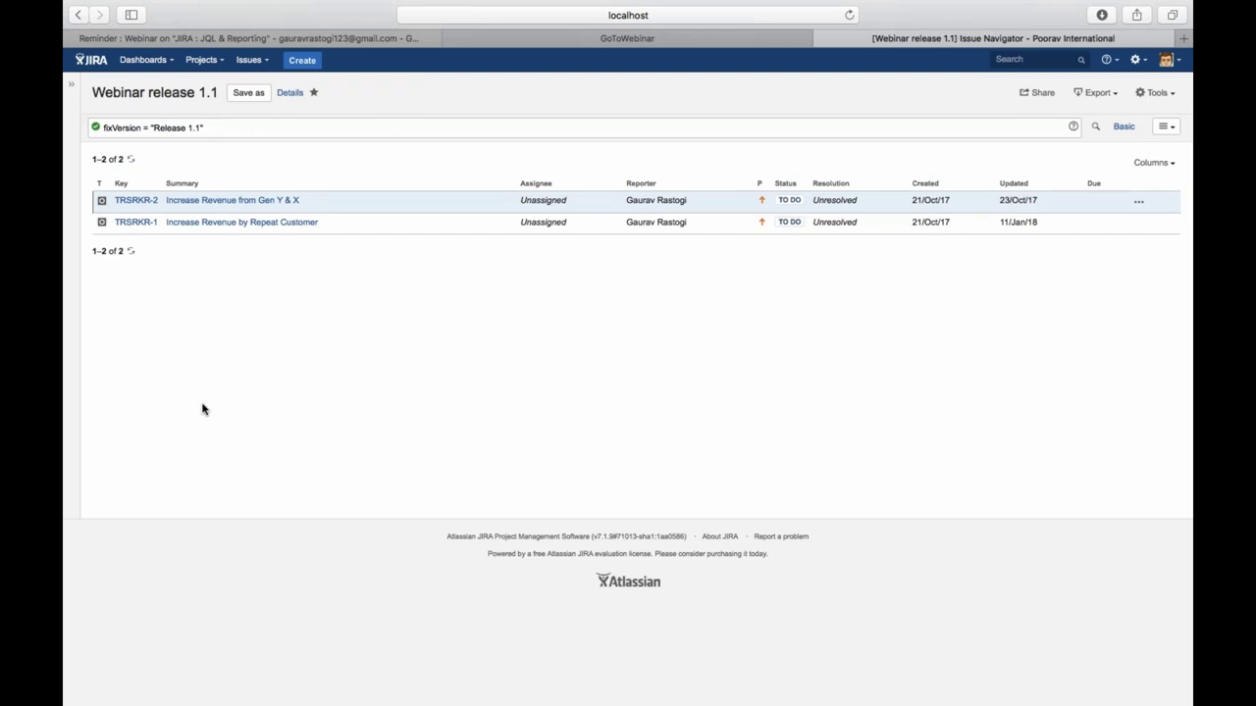
click(1171, 60)
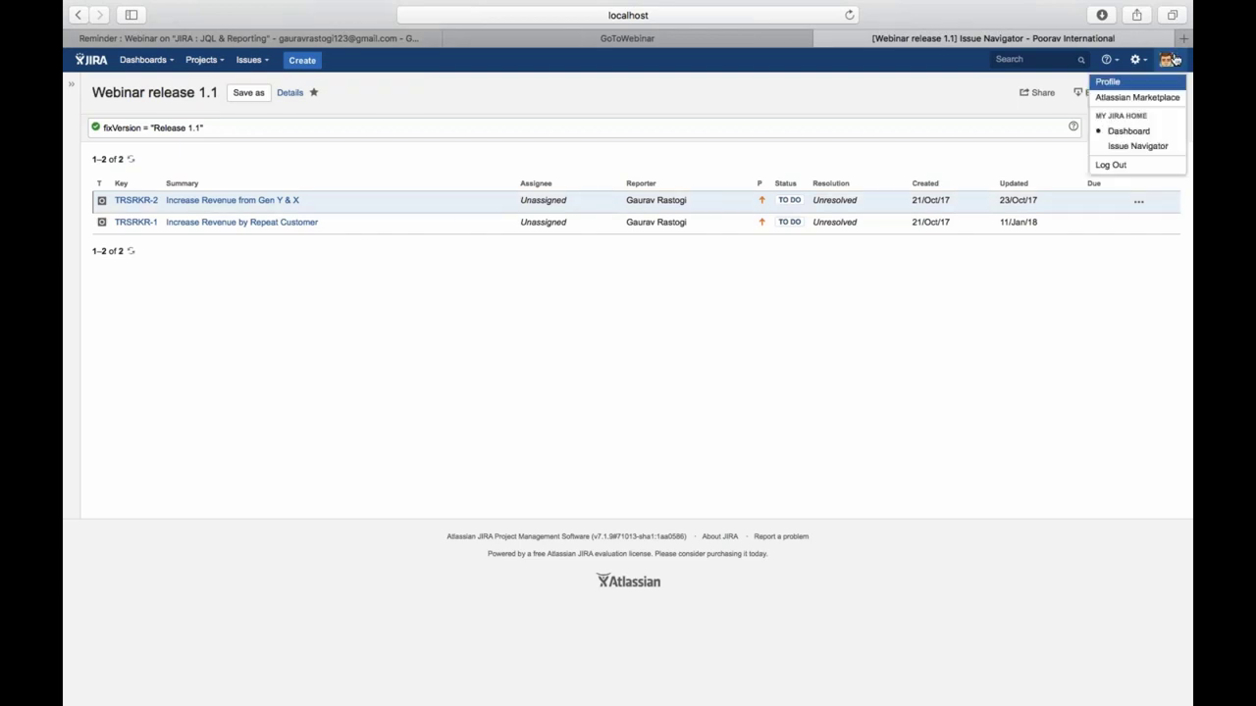
Log out and sign in as the admin user to view the shared Webinar release 1.1 filter
click(1117, 165)
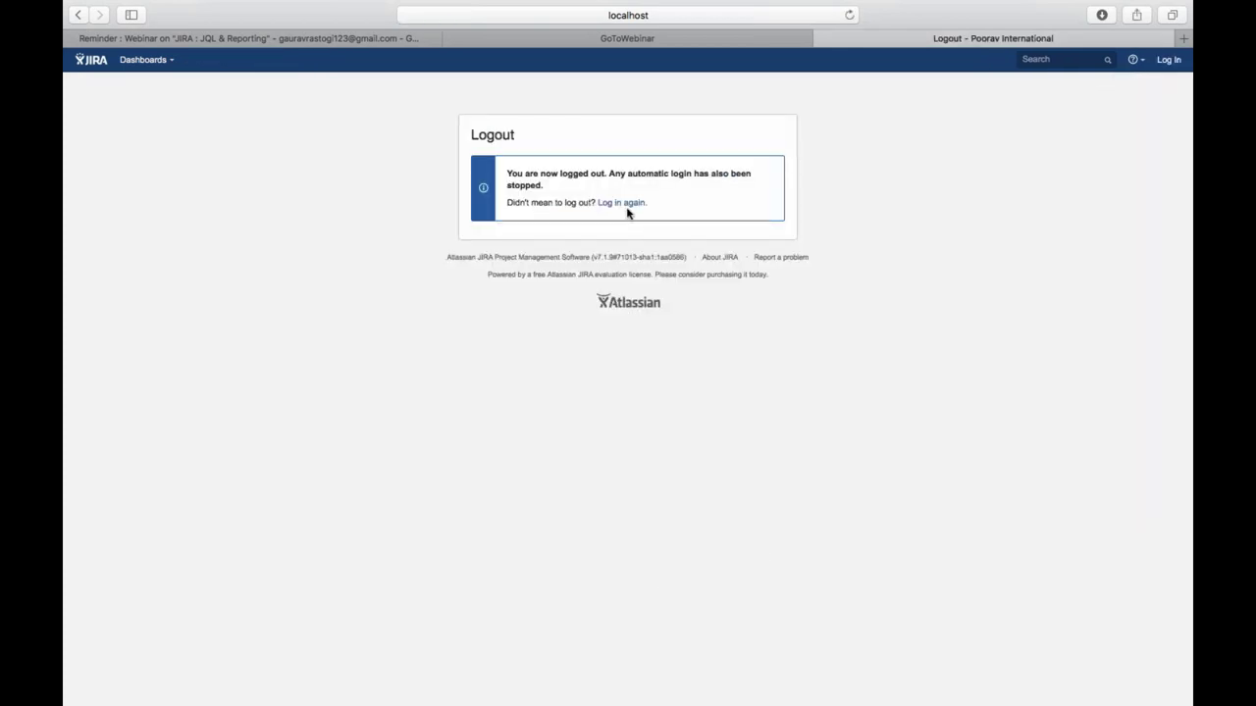
click(627, 204)
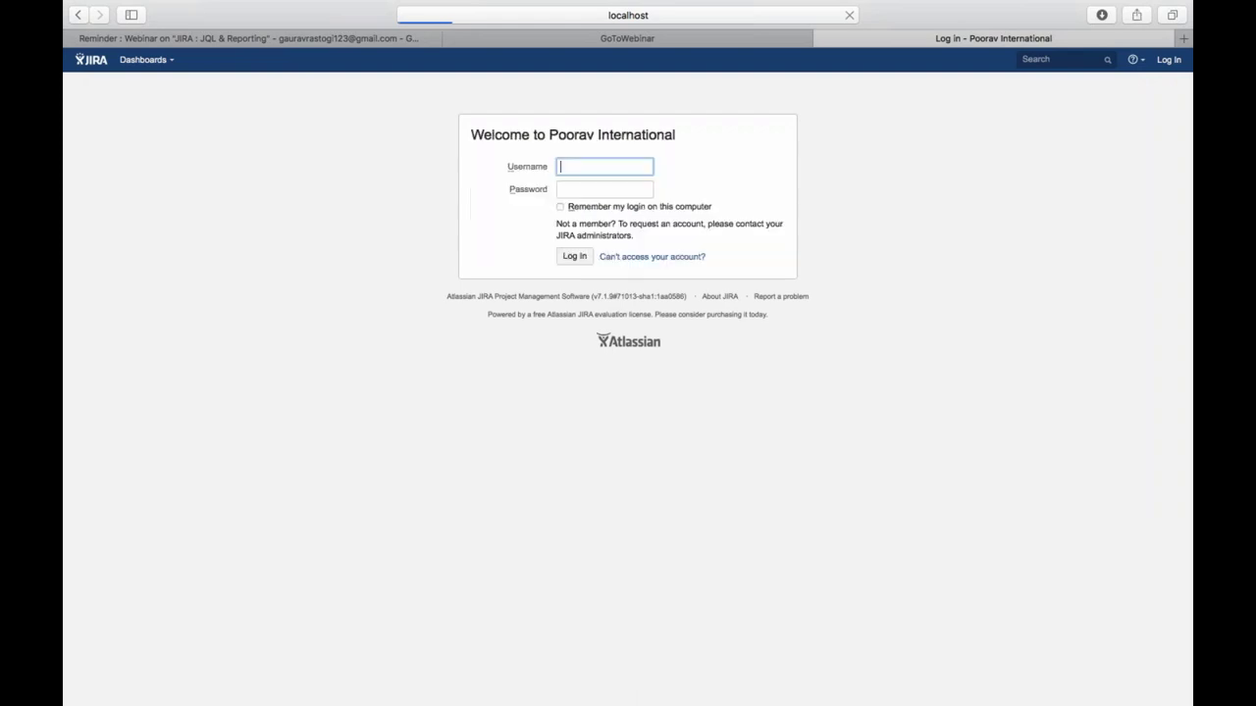
key(Tab)
key(Return)
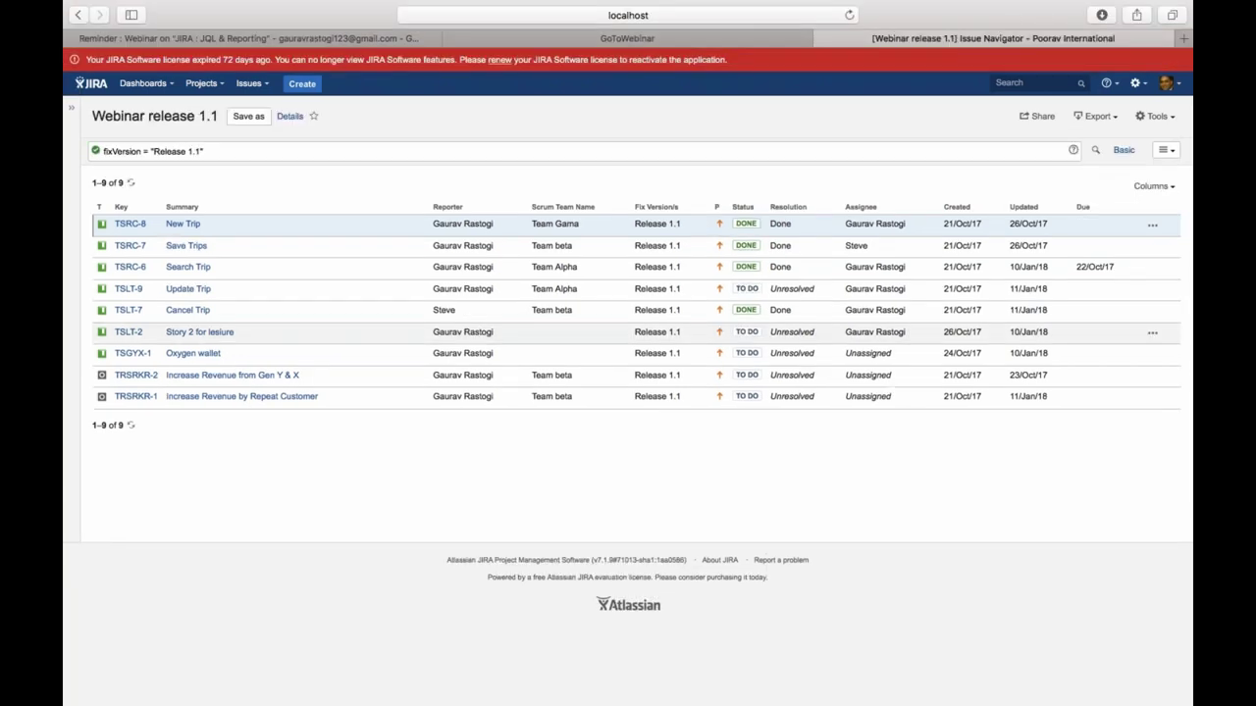
mouse_move(95, 438)
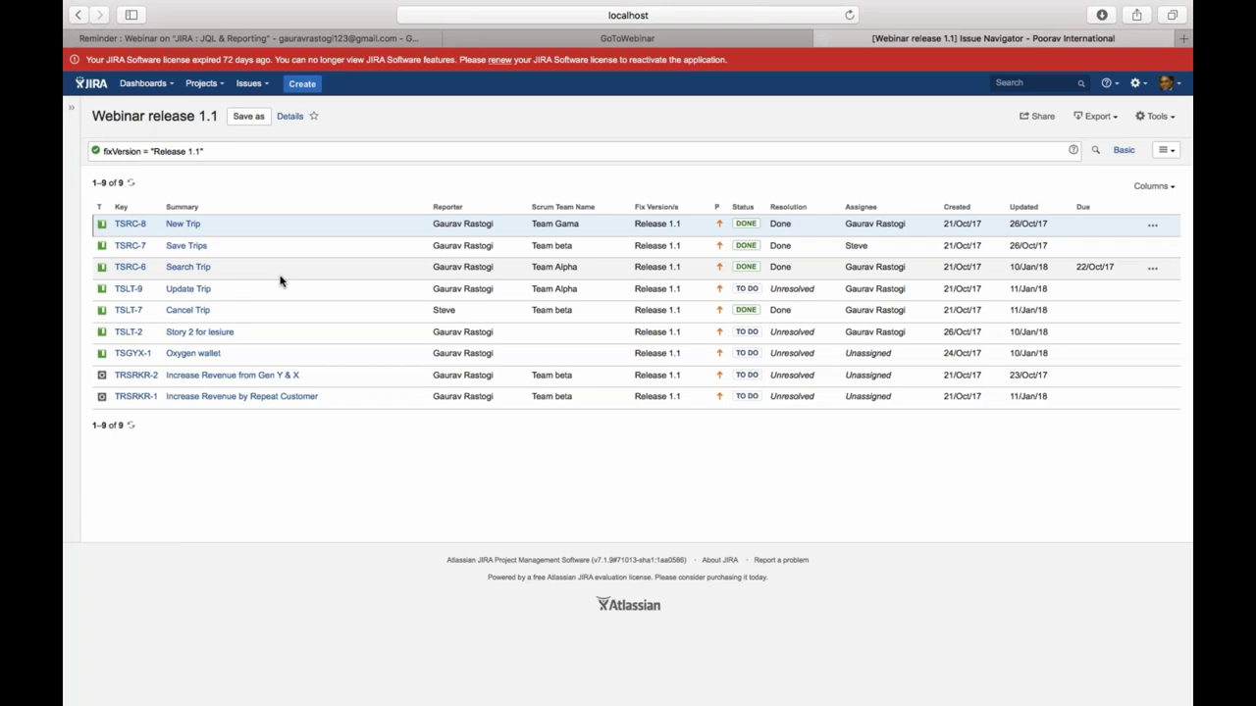
key(super+Tab)
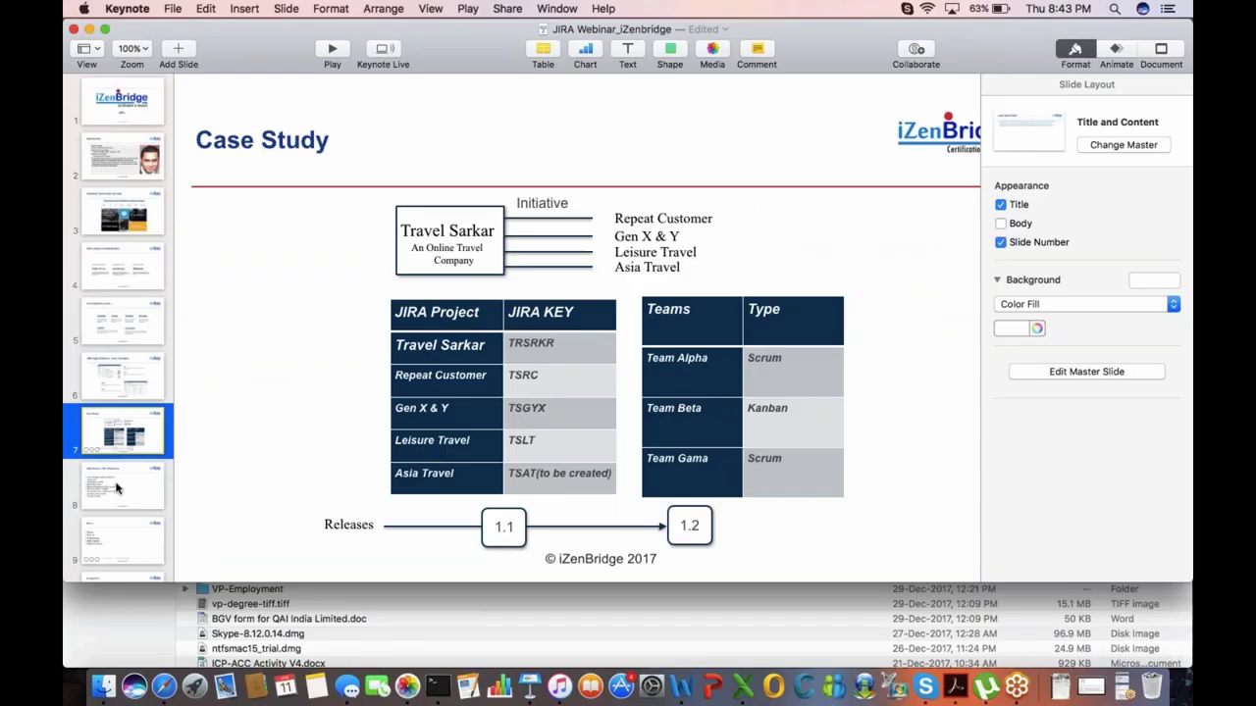
Review Keynote slides 8 and 9, ending back on the JIRA Queries, JQL & Reporting slide
click(116, 488)
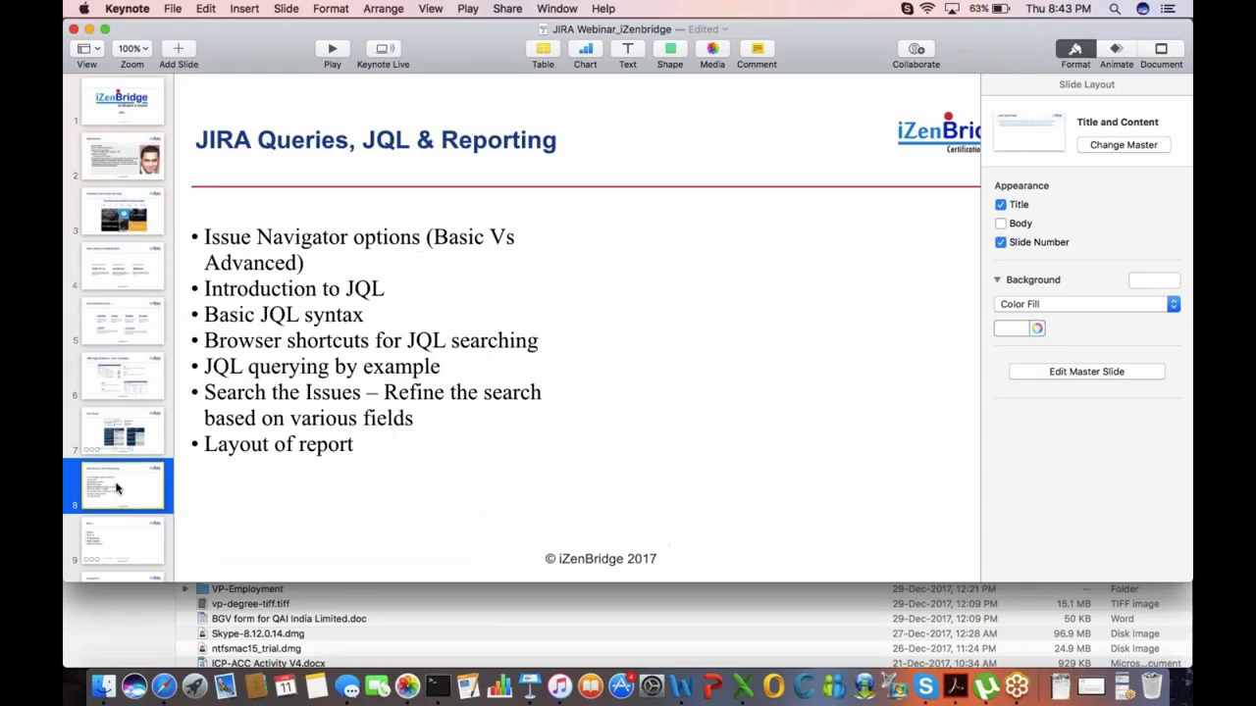
click(103, 538)
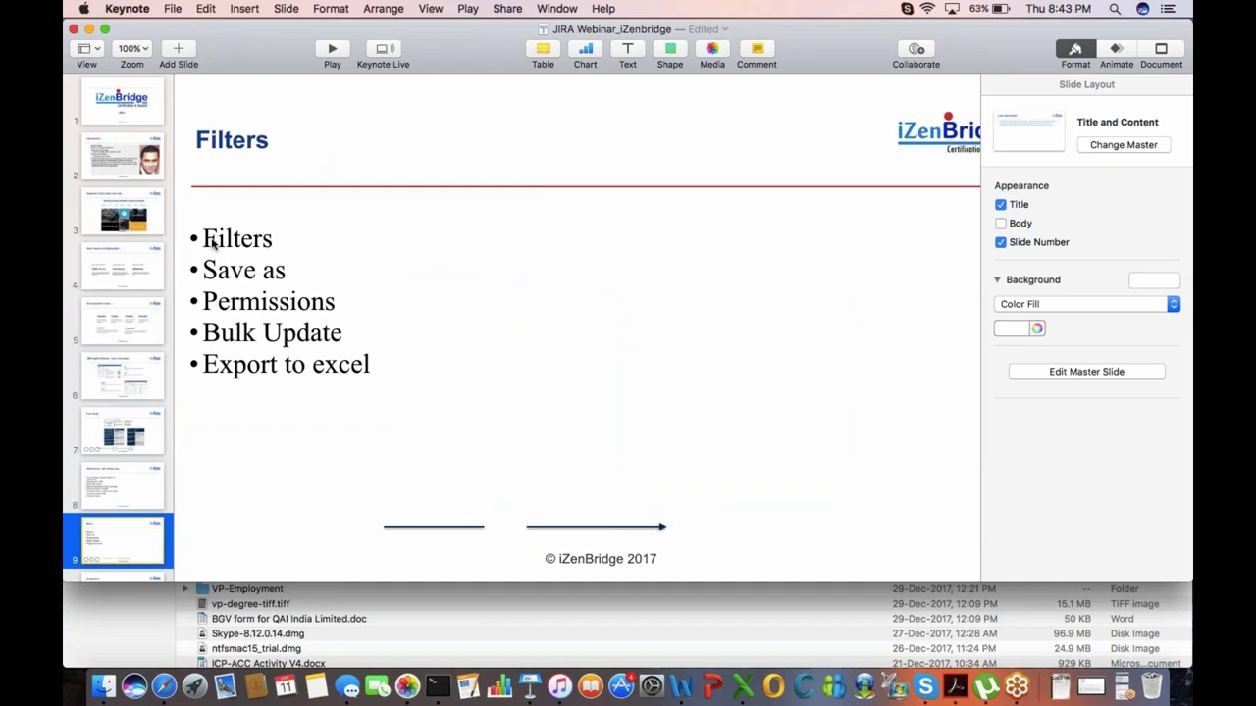
key(ctrl+Right)
mouse_move(112, 350)
click(129, 485)
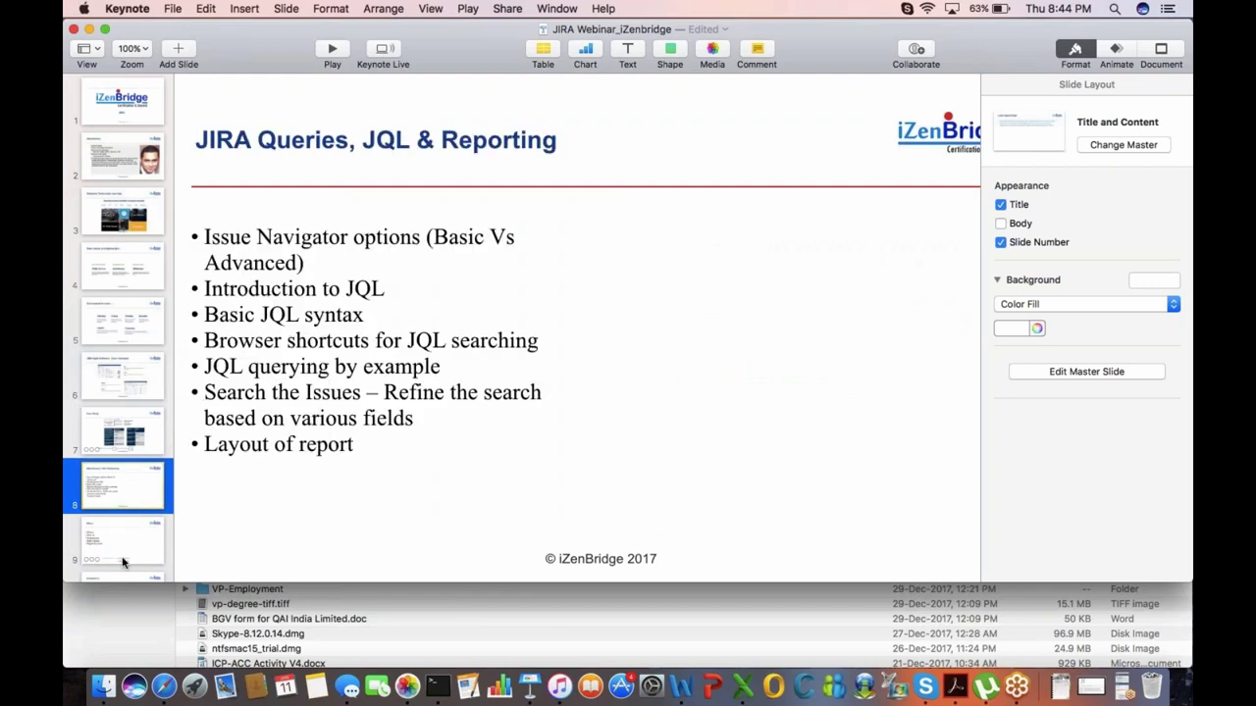
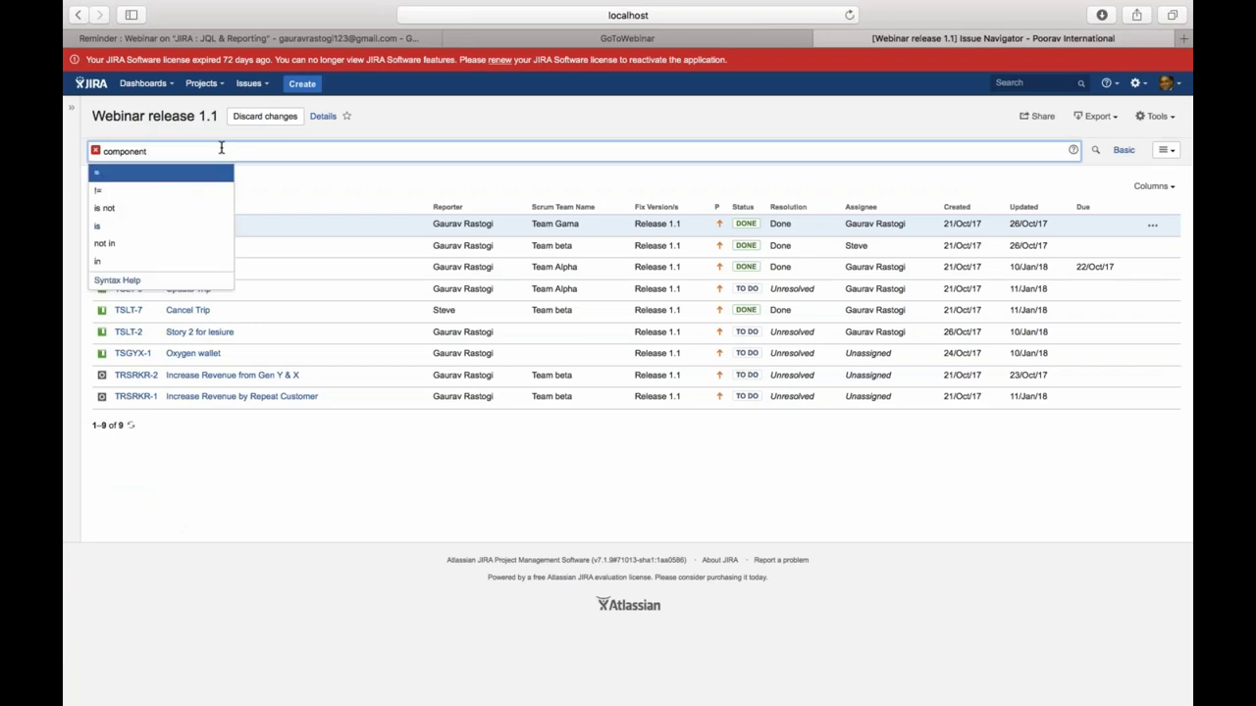
Complete and run 'component = DB', listing the three DB issues
text(=)
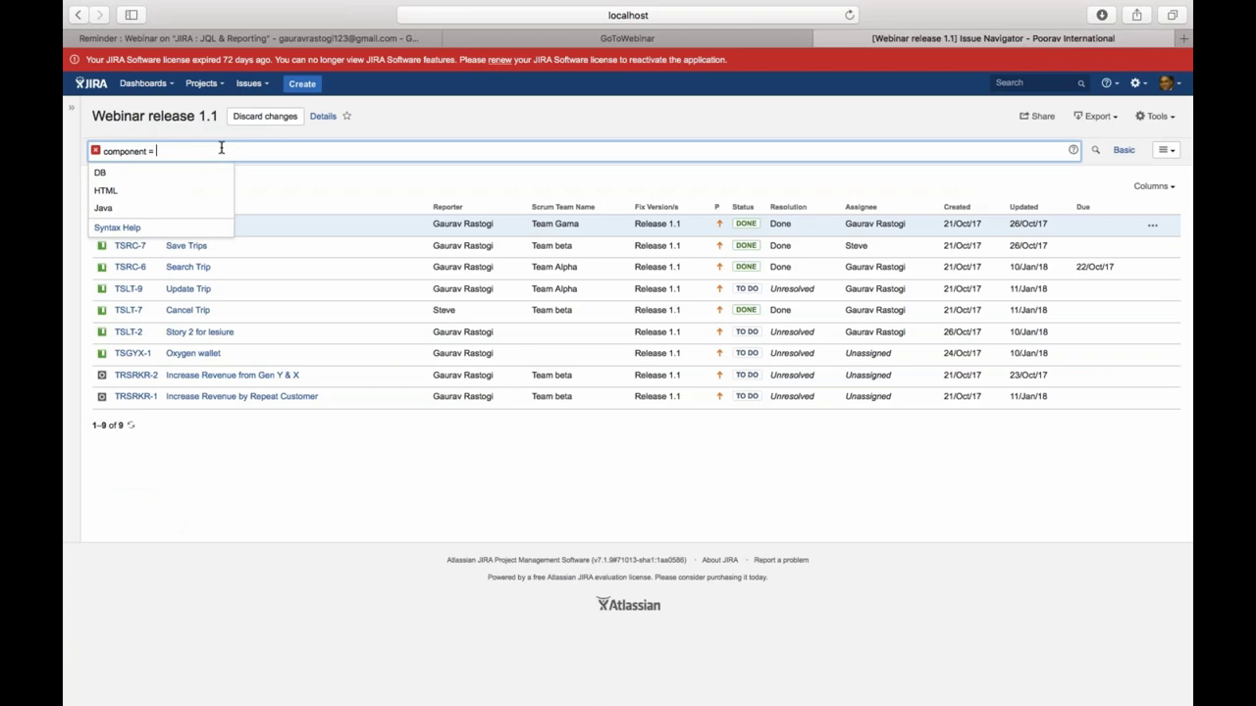
key(Return)
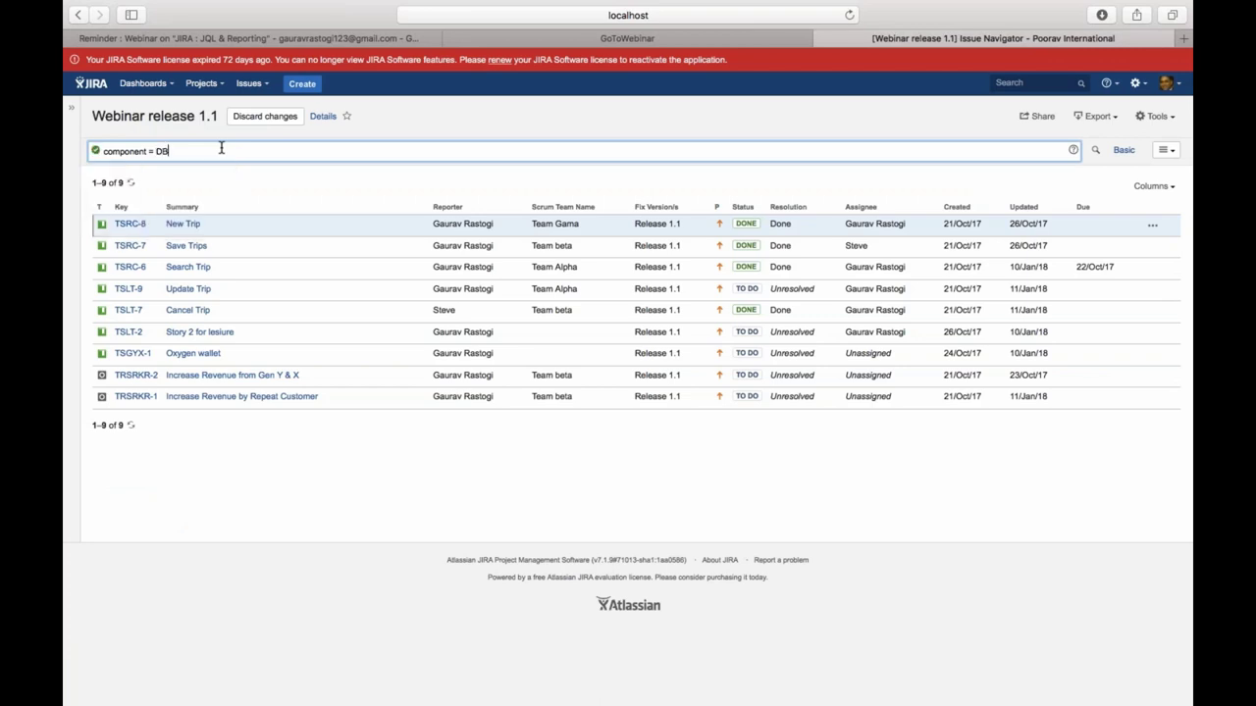
key(Return)
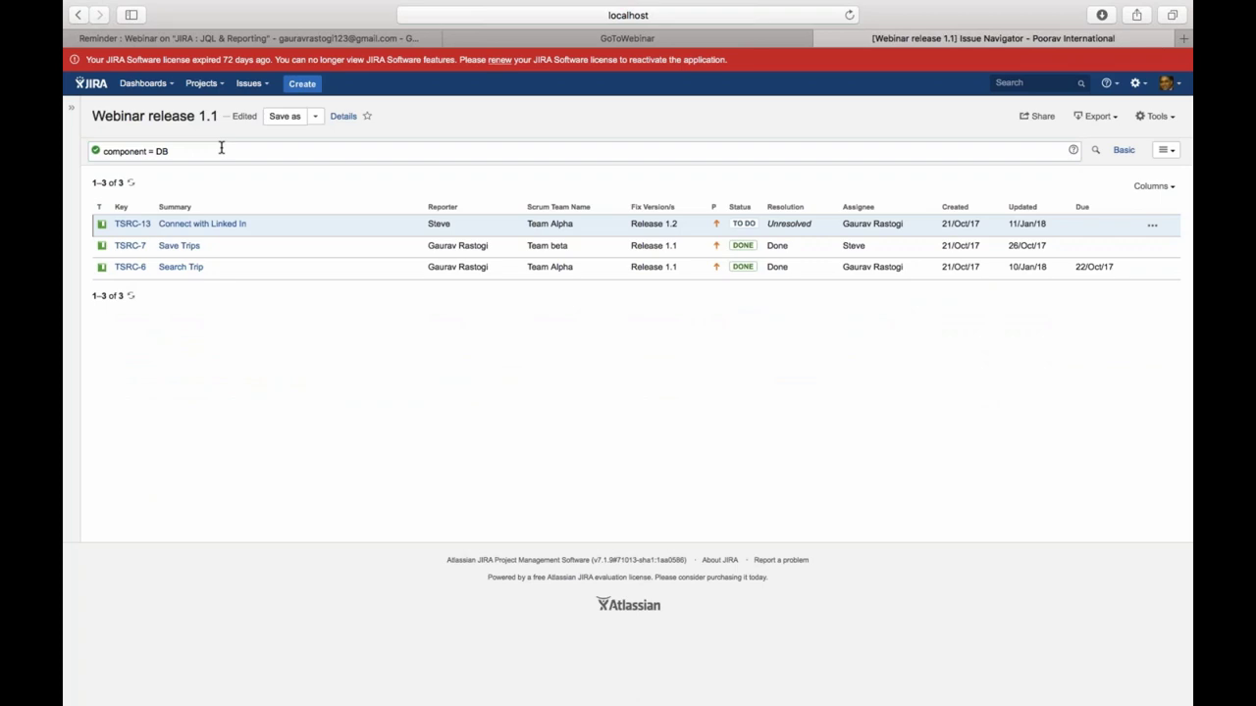
key(super+Tab)
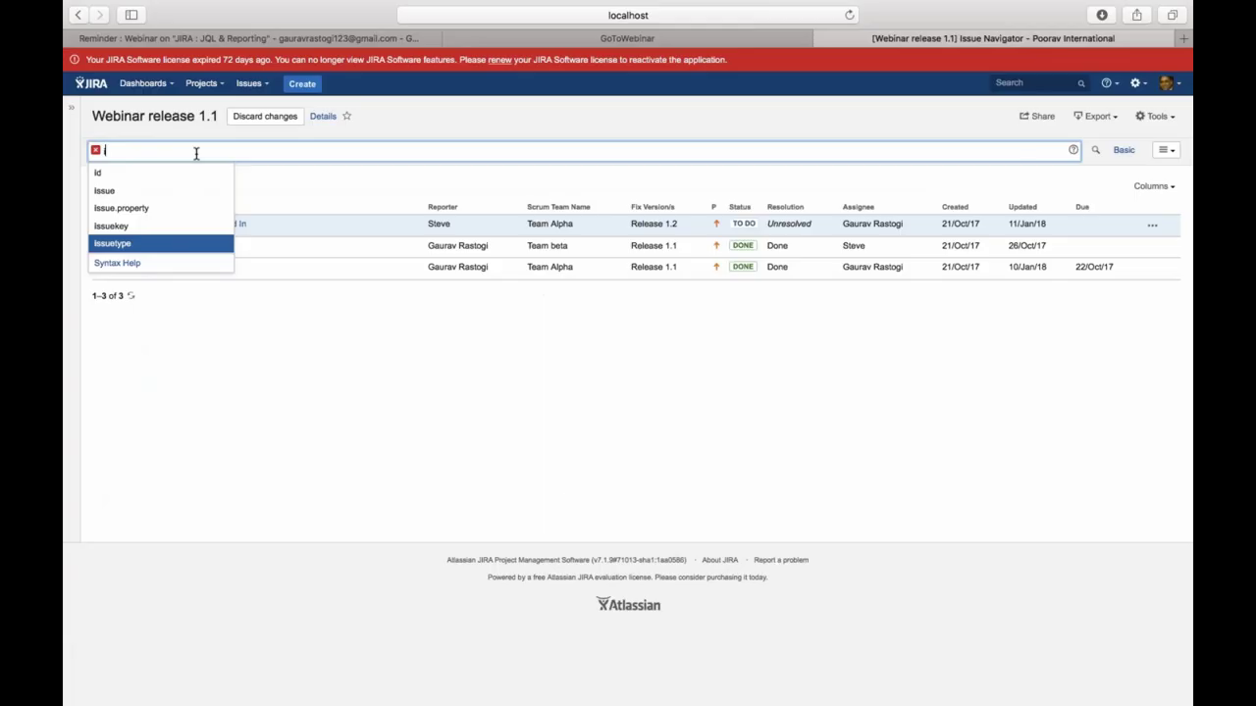
Search issuetype = Story AND "Scrum Team Name" = "Team Gama", returning two stories
key(Return)
text(=)
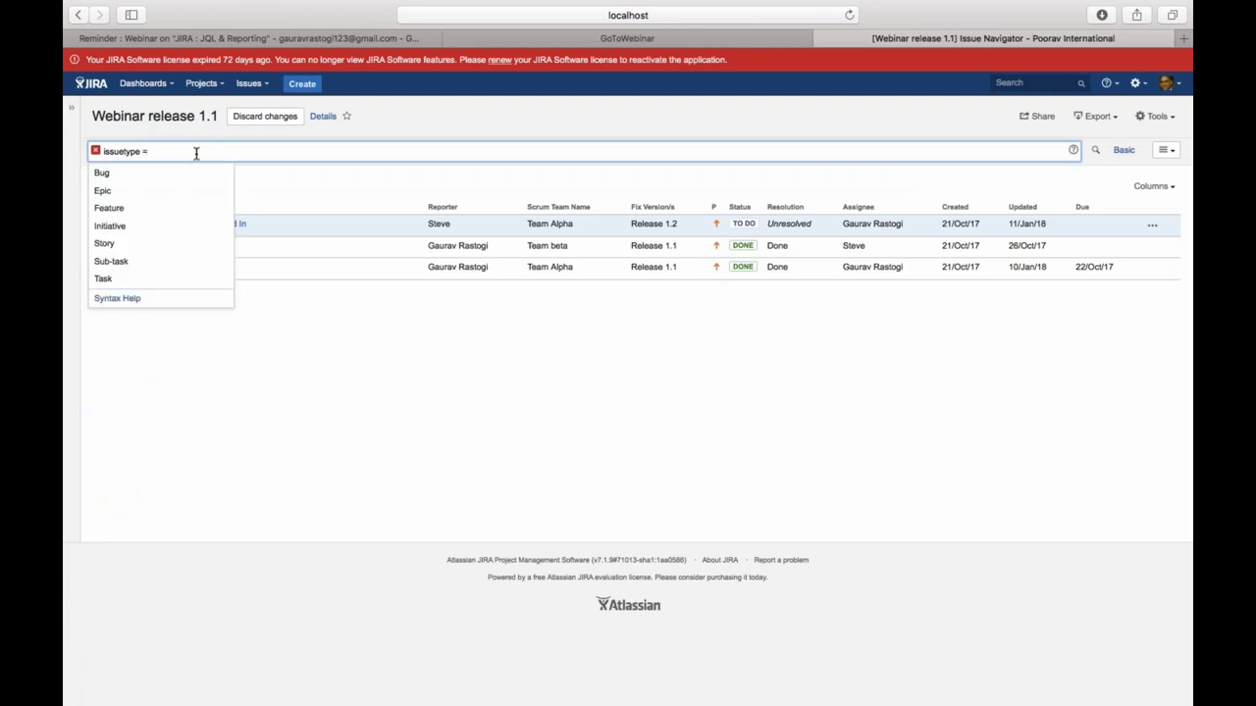
key(Down)
key(Down)
key(Down)
key(Down)
key(Down)
key(Return)
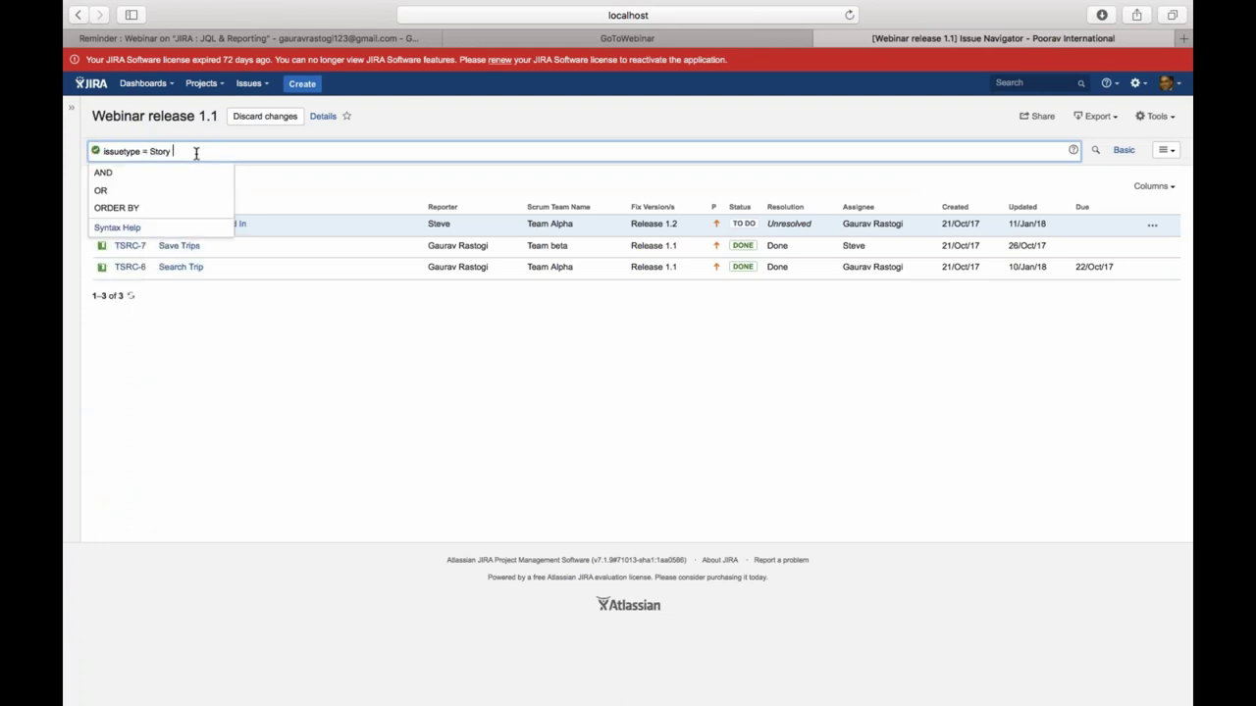
key(Down)
key(Return)
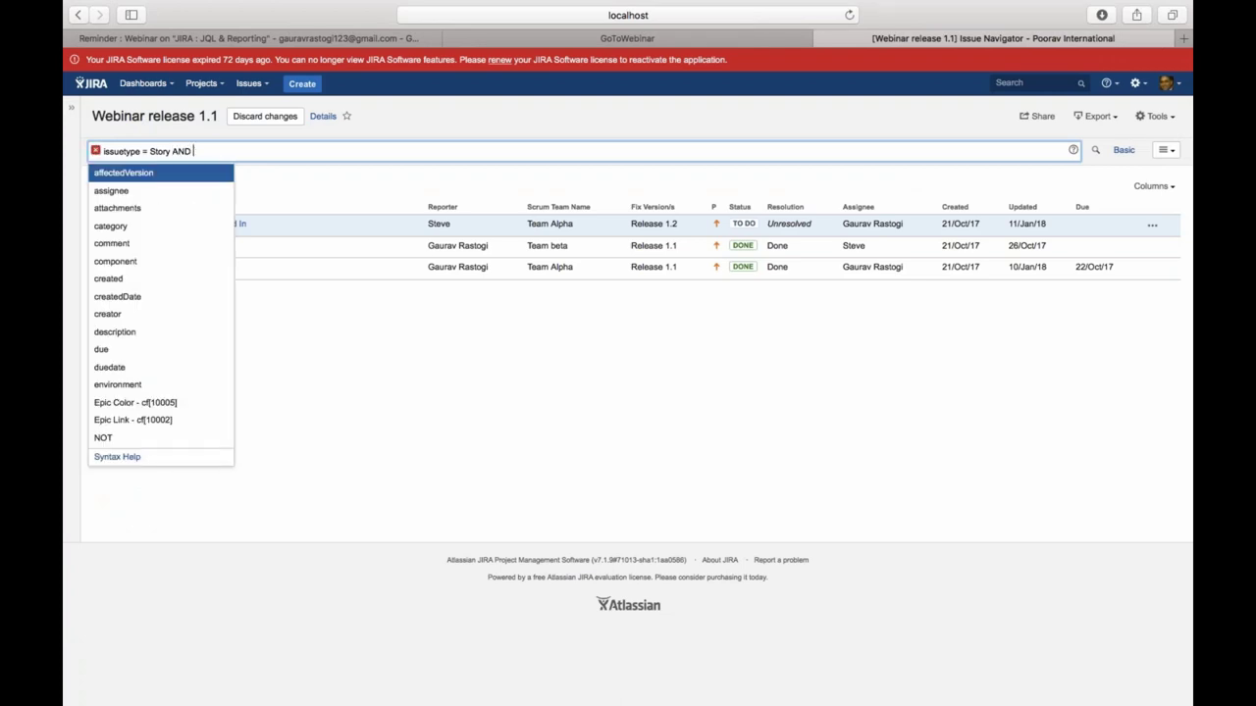
text(s)
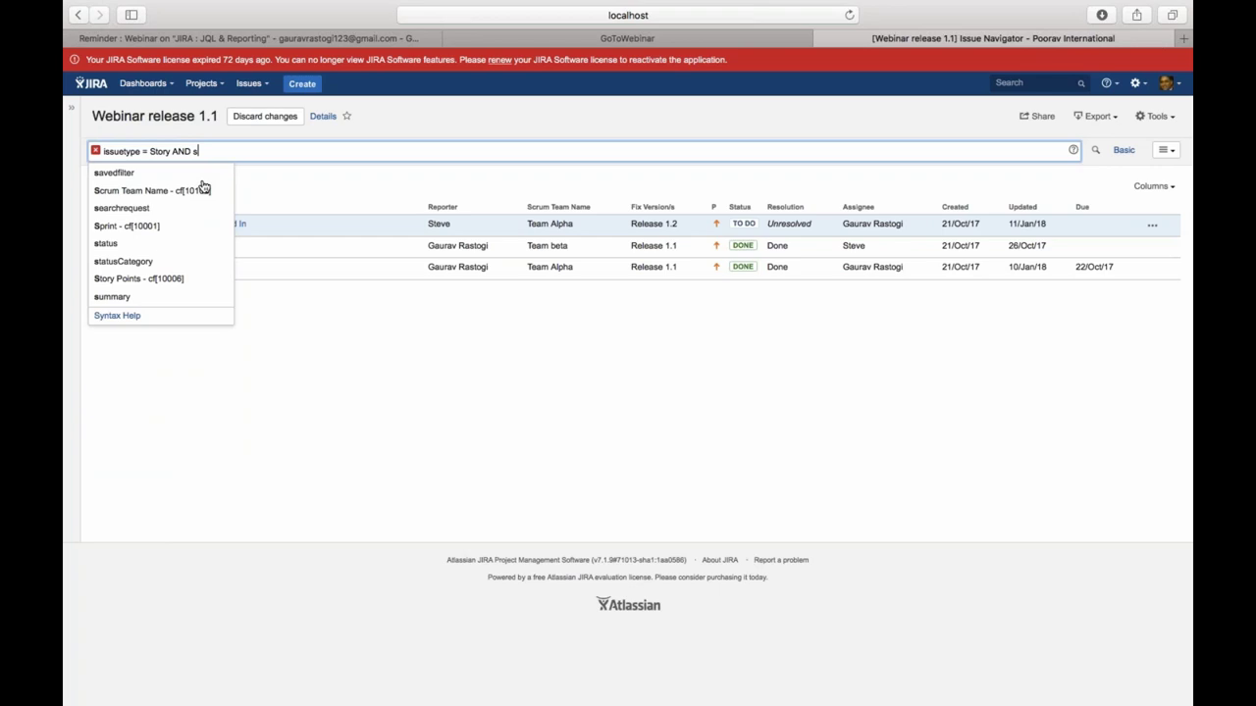
click(203, 188)
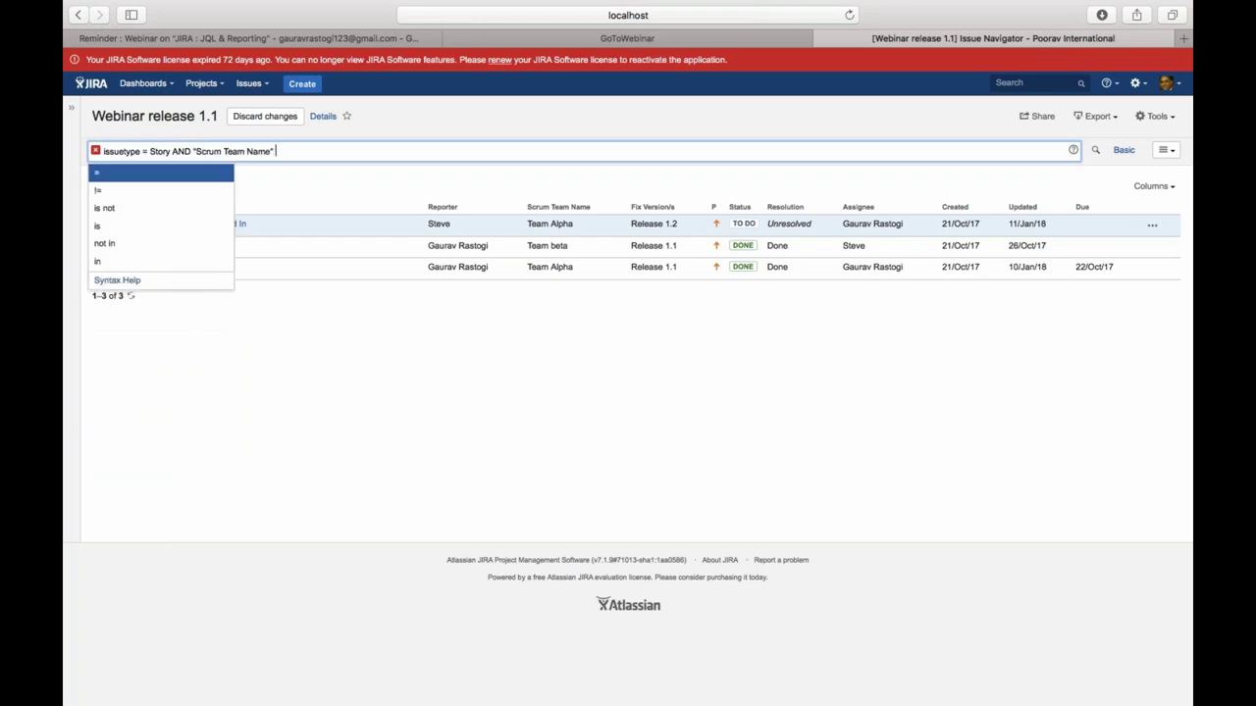
text(=)
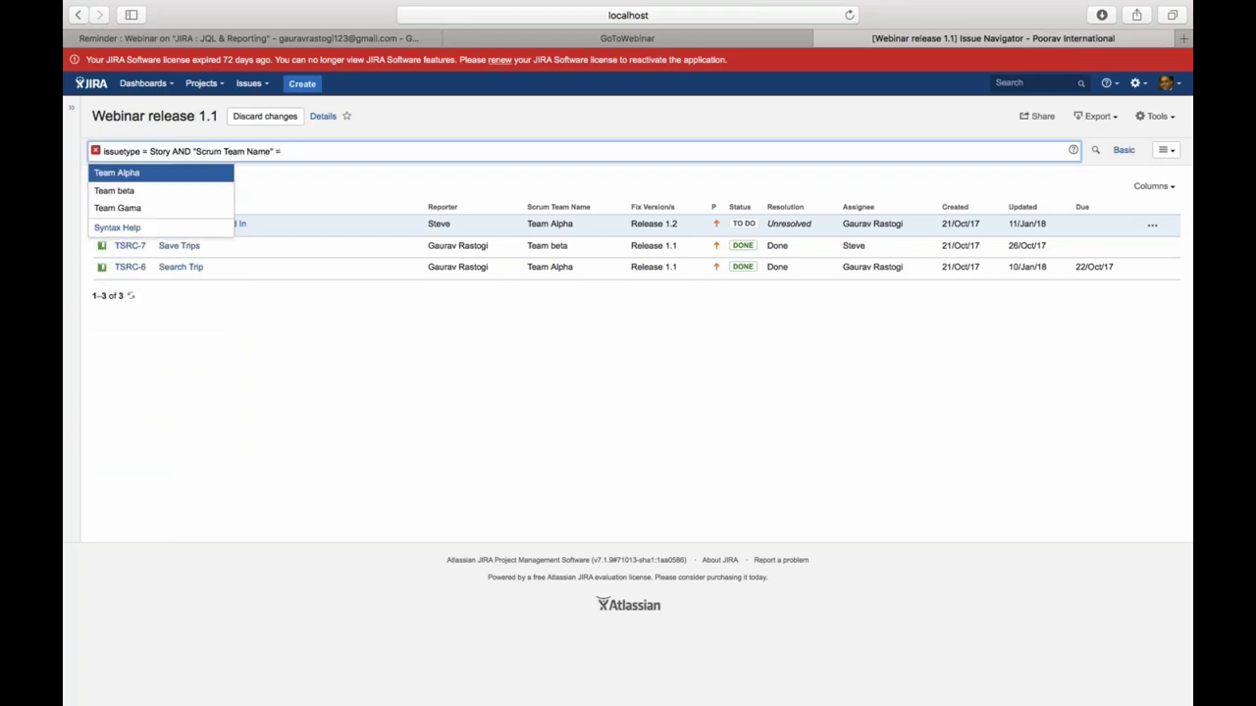
key(Down)
key(Down)
key(Return)
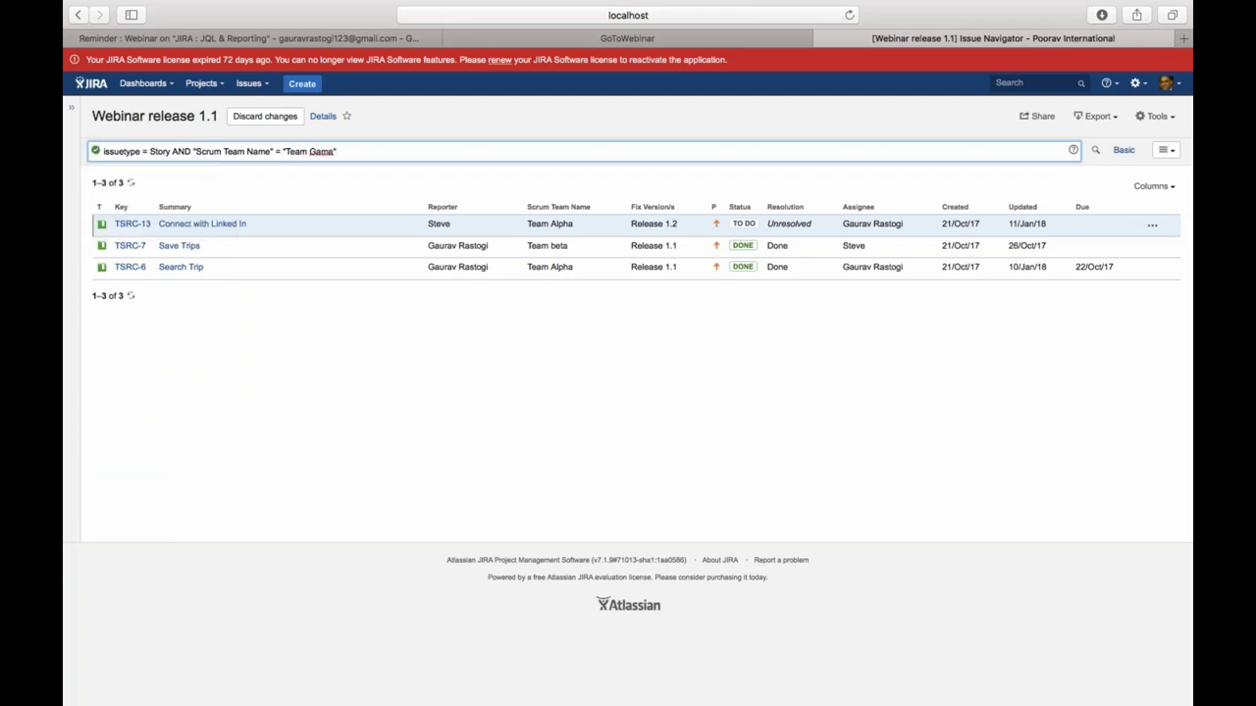
click(1092, 154)
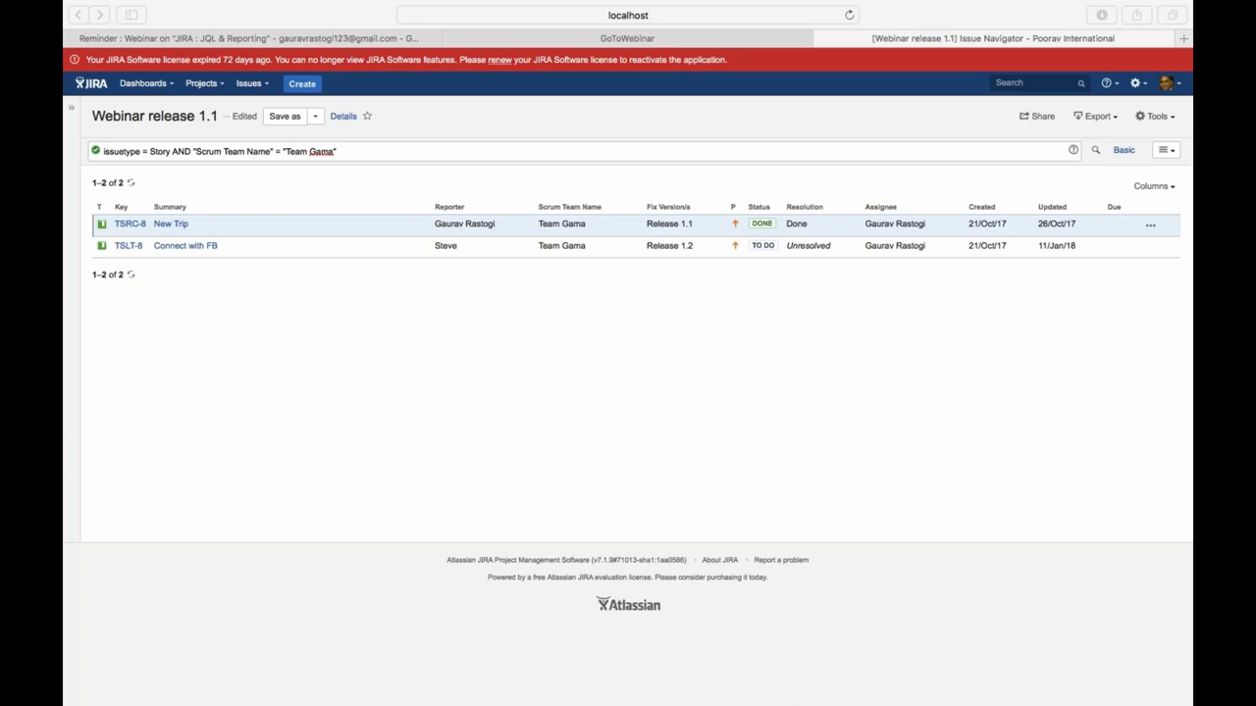
Glance at the Keynote assignment slide, then clear the JQL query in JIRA
key(super+Tab)
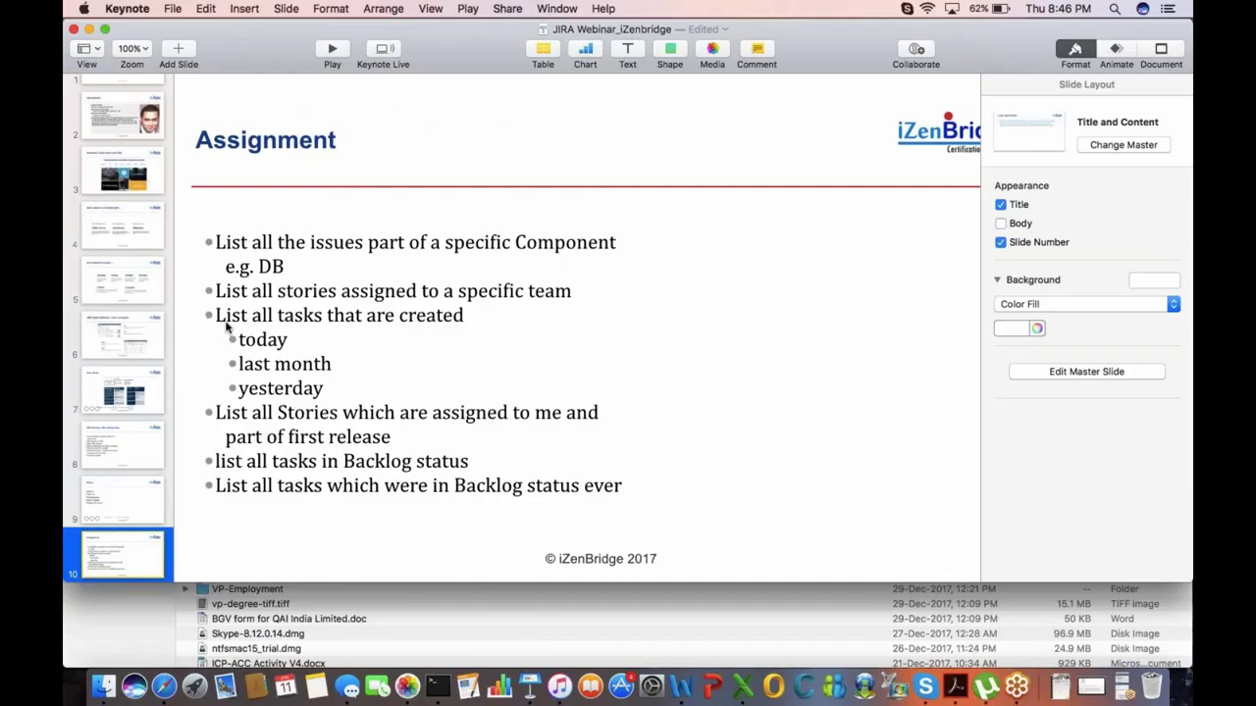
key(super+Tab)
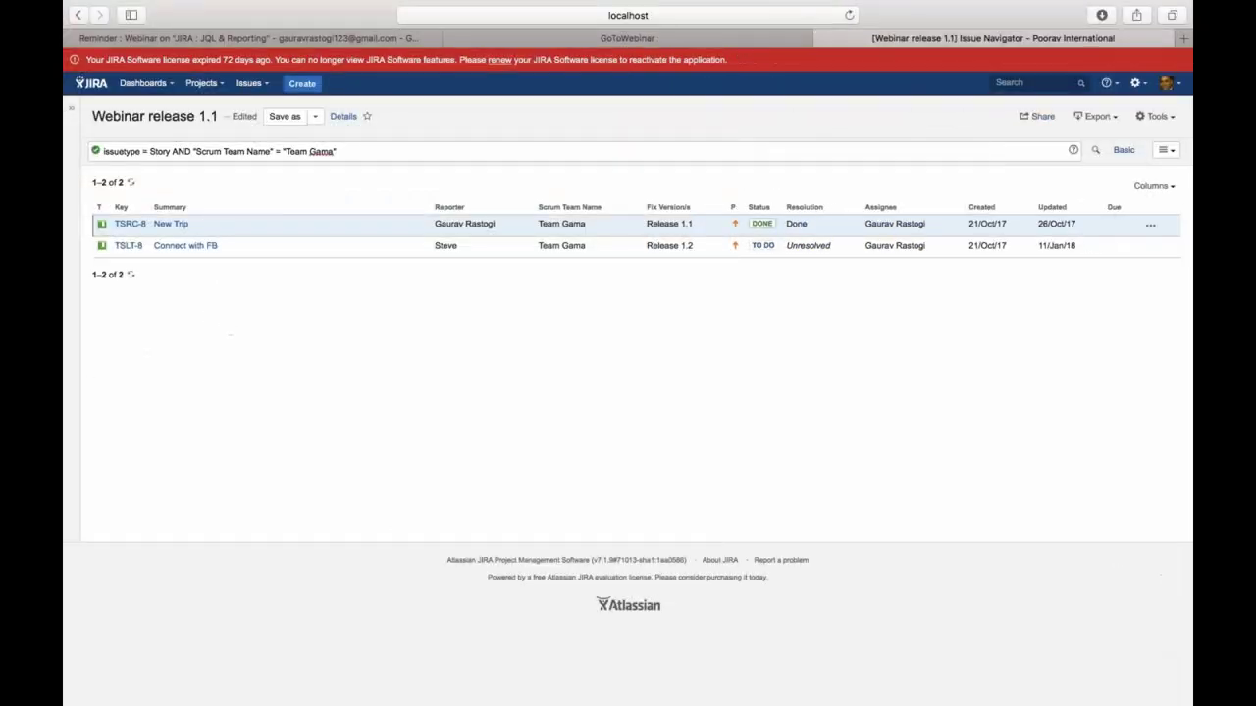
click(337, 151)
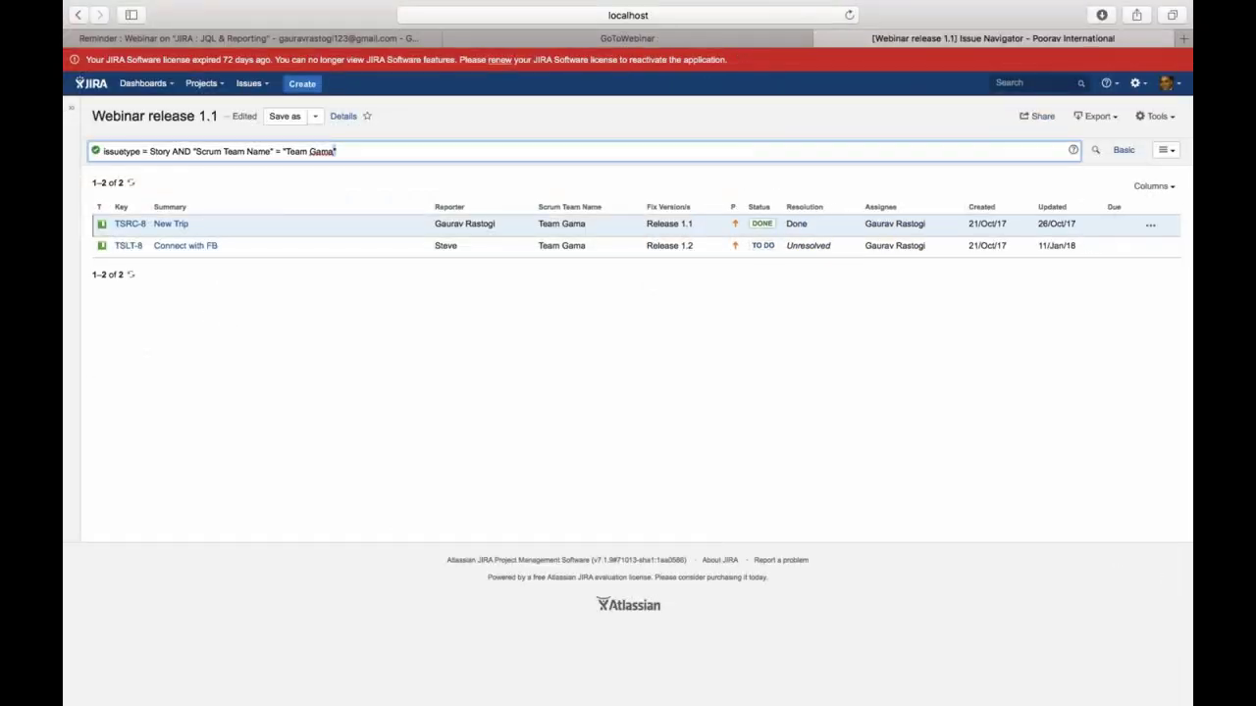
key(super+a)
key(BackSpace)
Run the query 'created >= startOfDay()', which finds no issues
text(c)
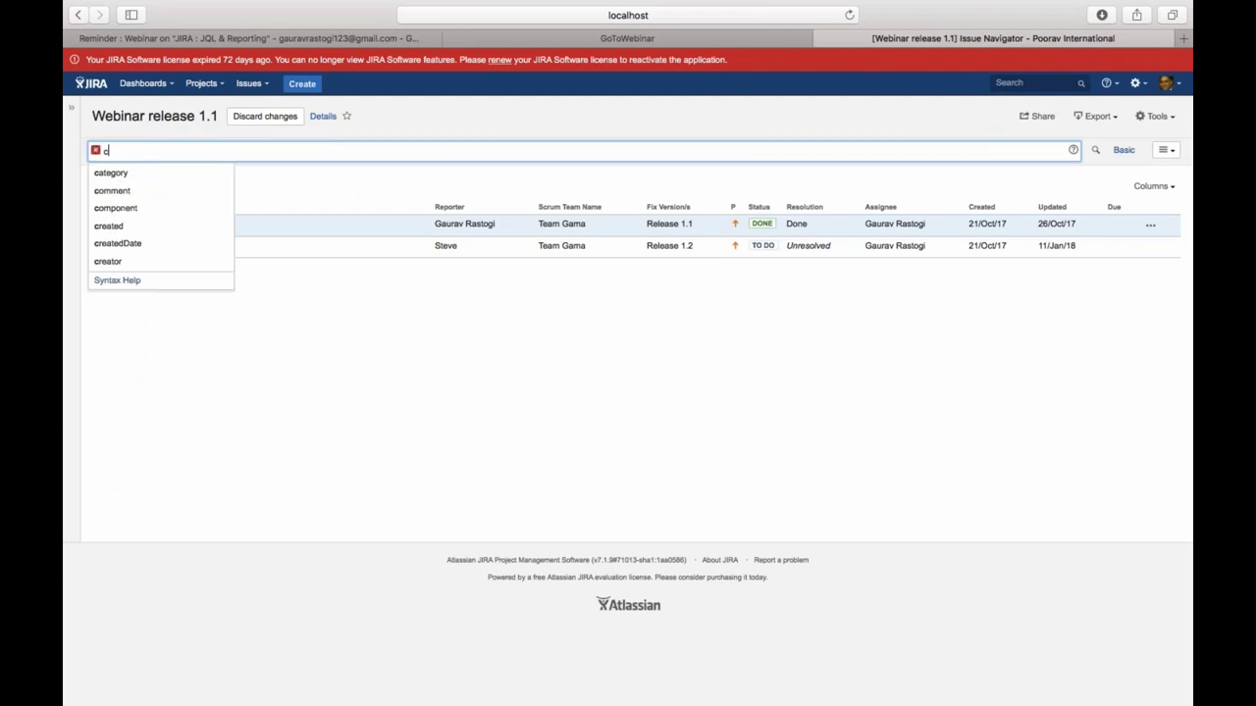
key(Up)
key(Up)
key(Up)
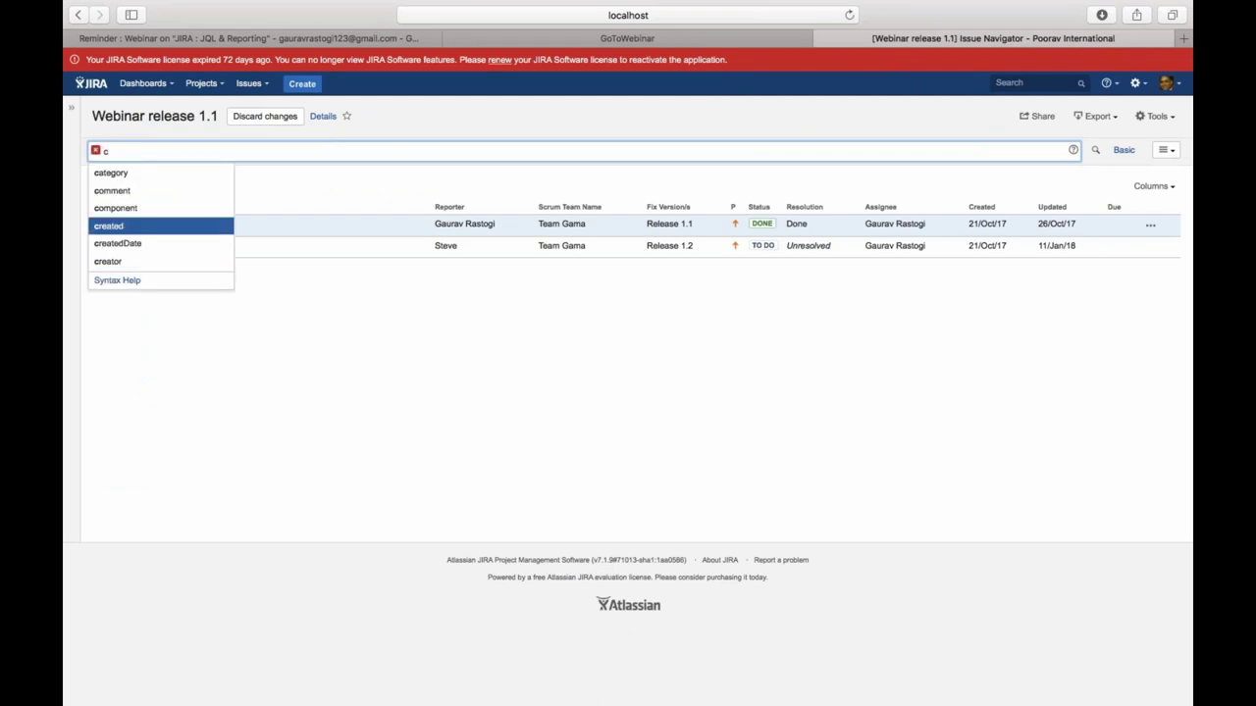
key(Return)
text(=)
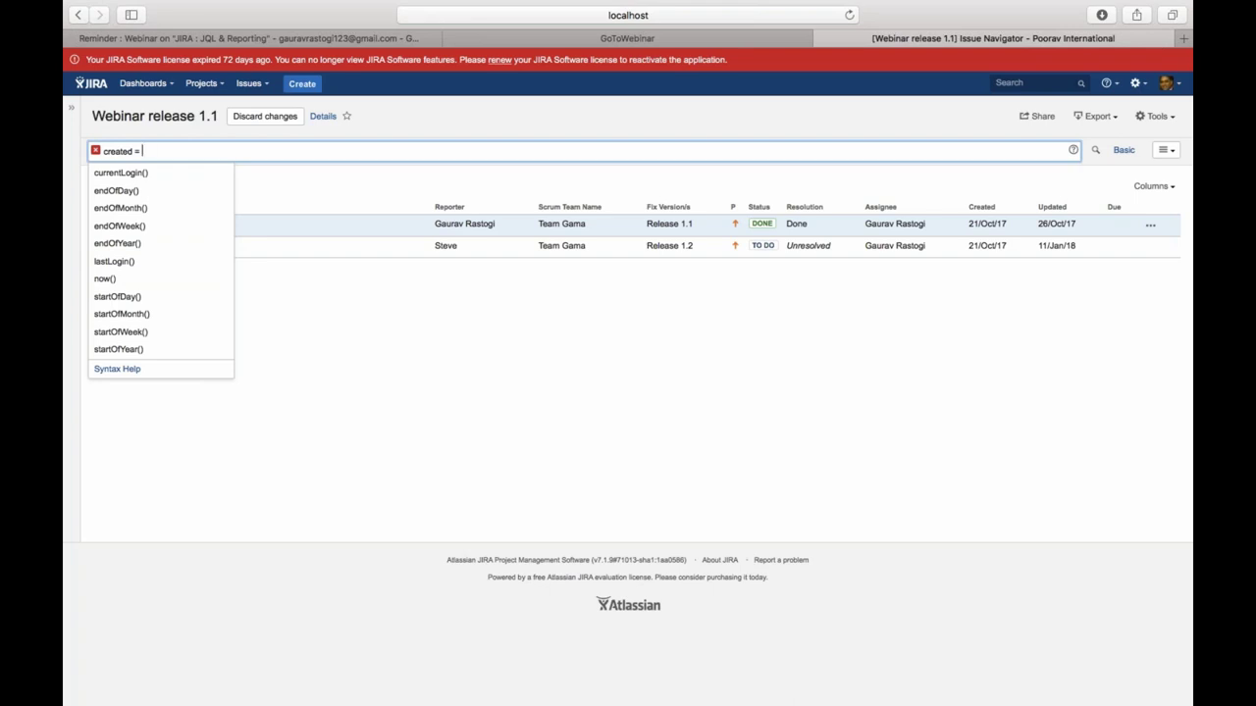
key(BackSpace)
key(BackSpace)
key(Down)
key(Down)
key(Down)
key(Down)
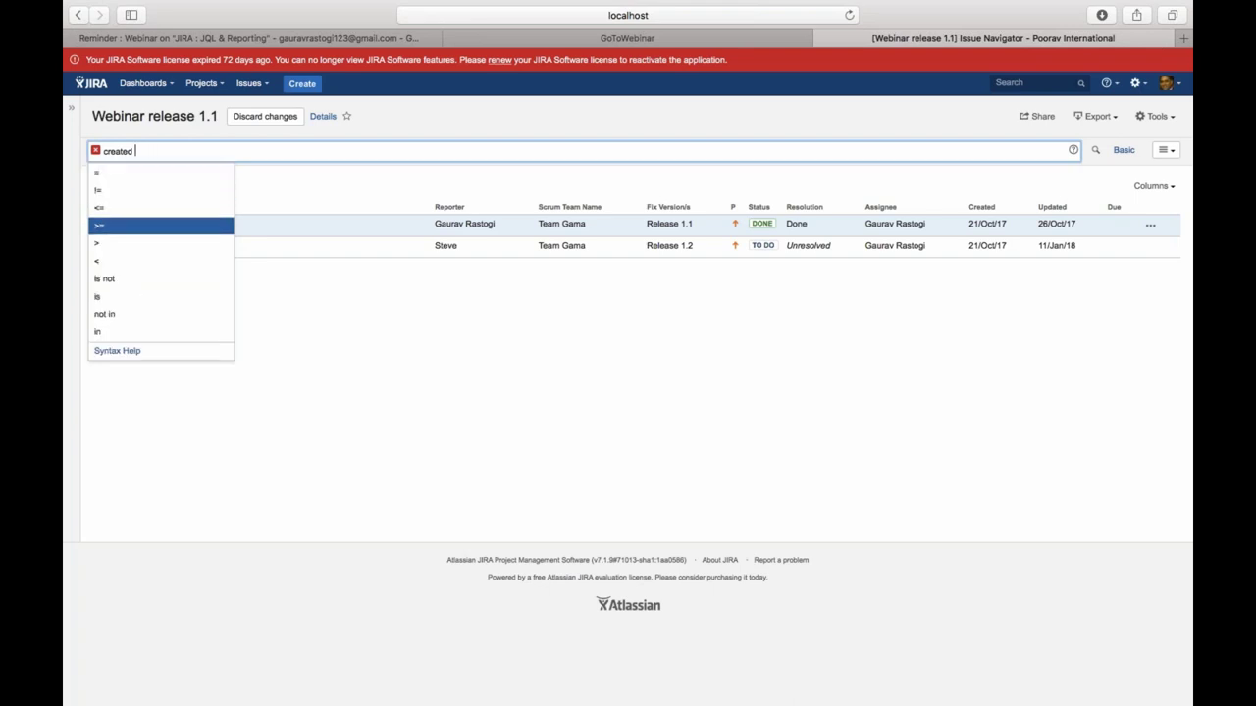
key(Return)
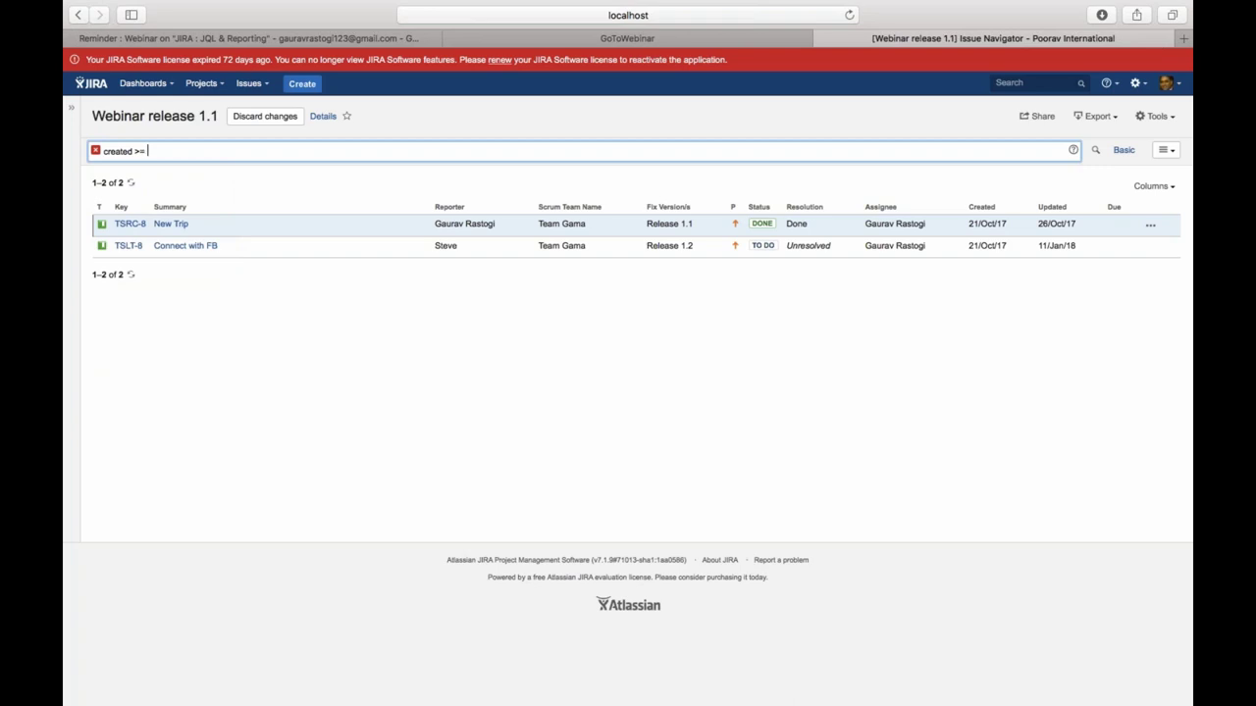
key(Down)
key(Down)
key(Down)
key(Down)
key(Down)
key(Down)
key(Down)
key(Down)
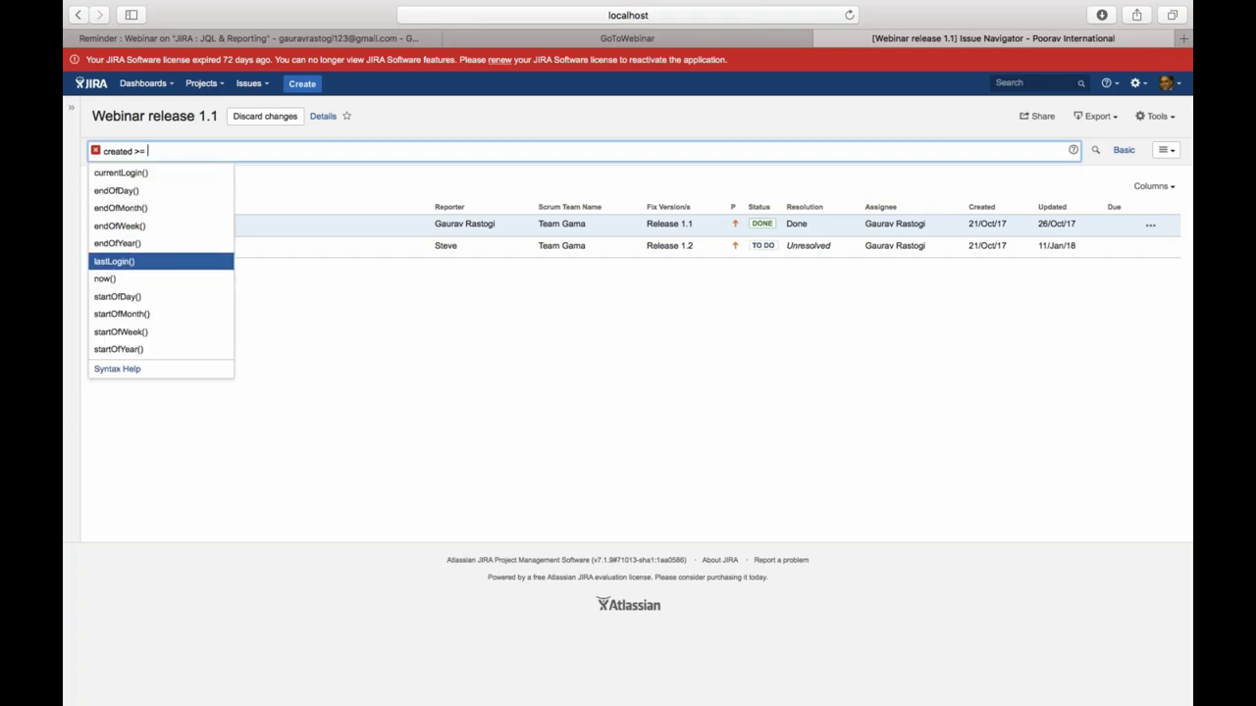
key(Return)
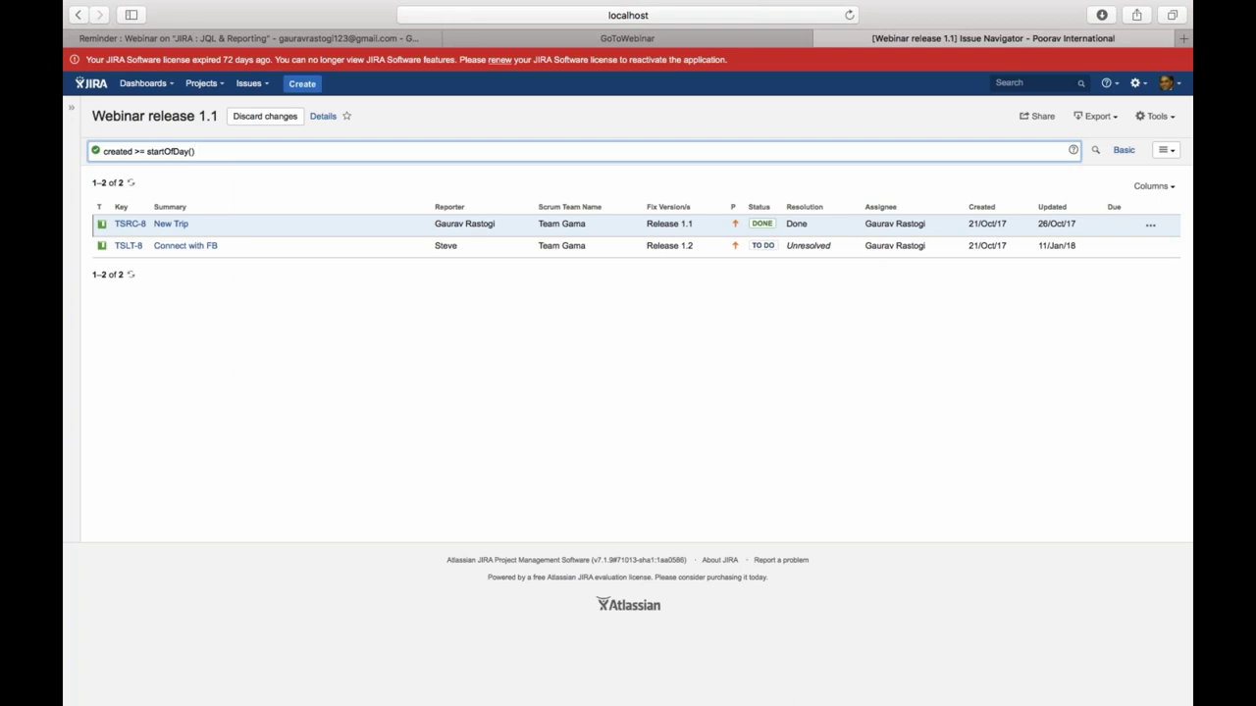
key(Return)
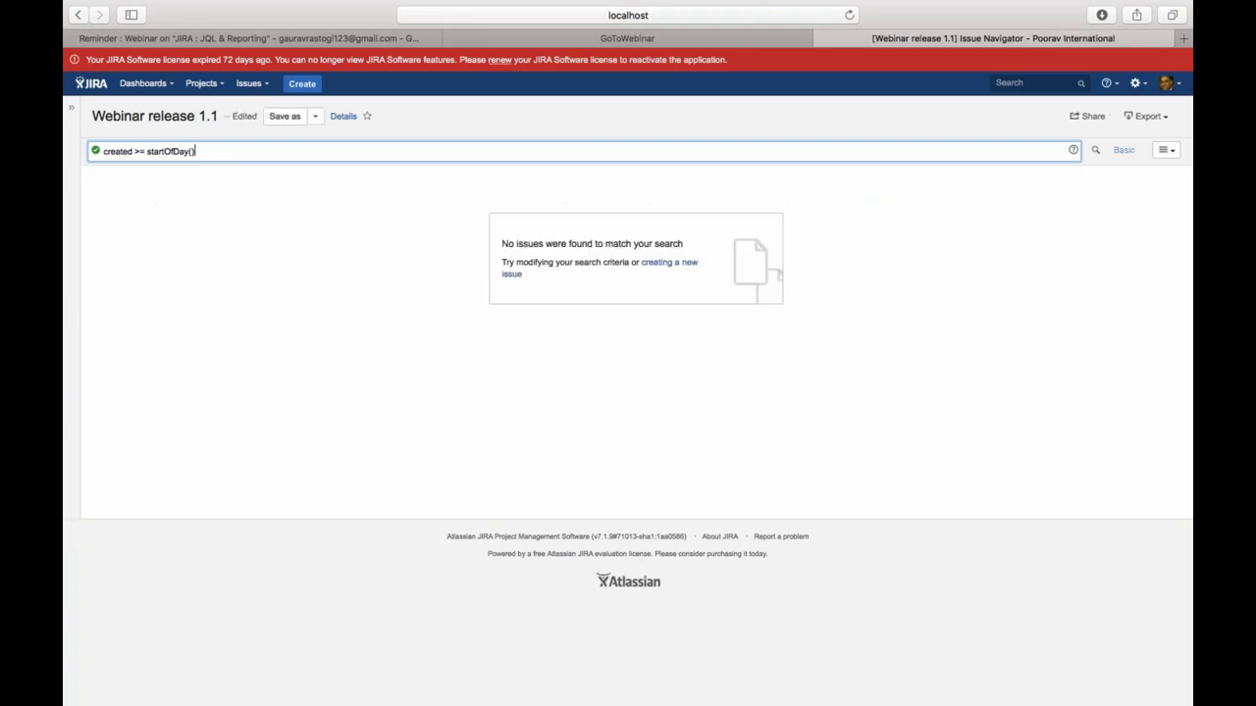
Attempt to create an issue and dismiss the licence error dialog
click(295, 84)
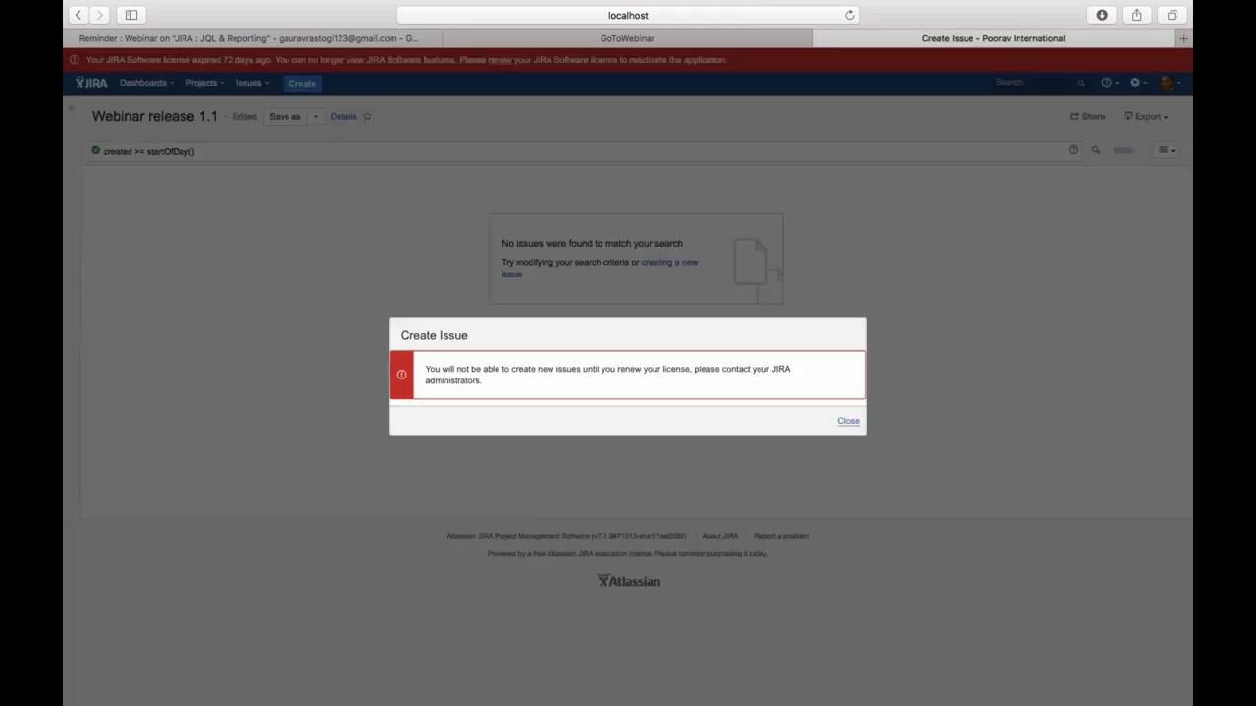
click(848, 421)
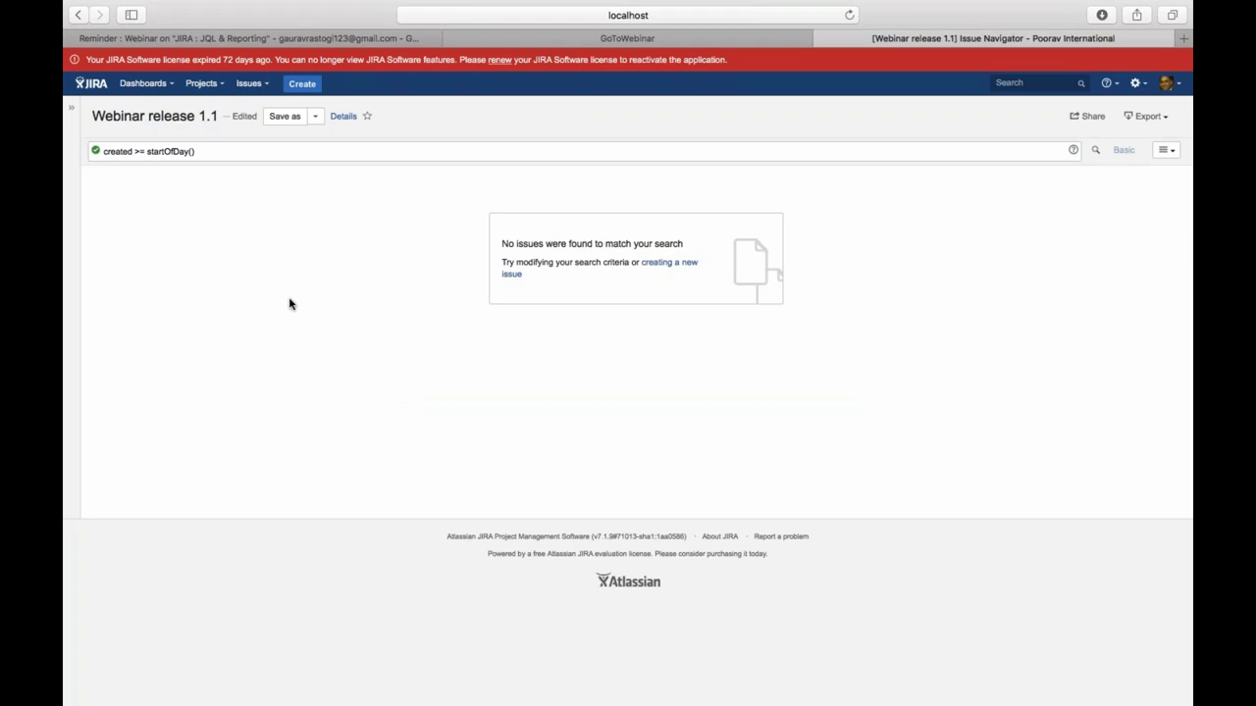
click(133, 153)
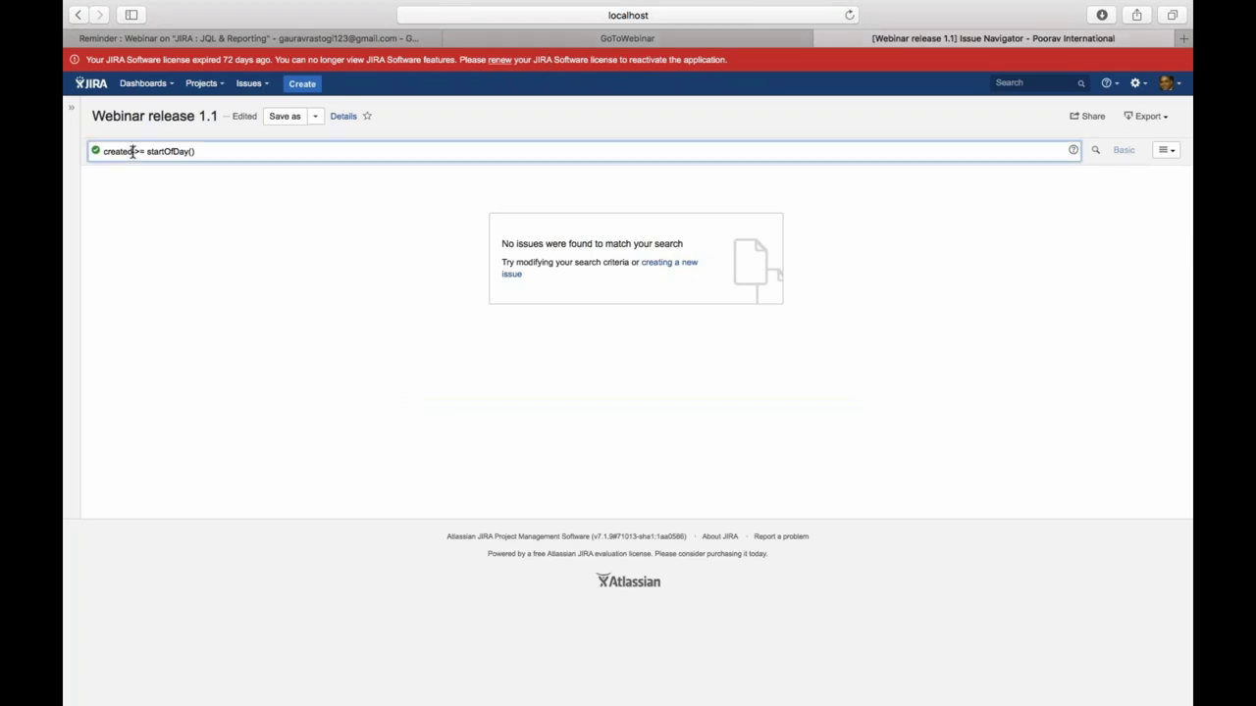
Change the query to 'updated >= startOfDay()' and run it, listing seven issues
drag(132, 153, 103, 153)
key(BackSpace)
text(up)
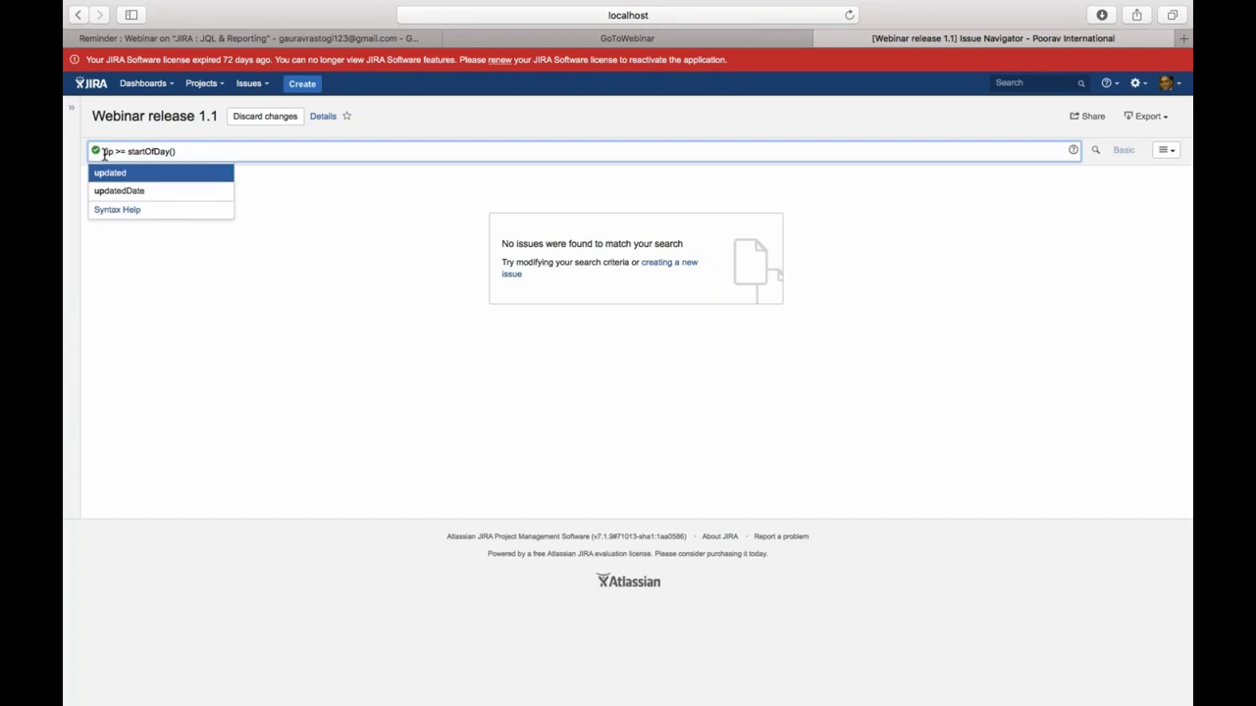
key(Return)
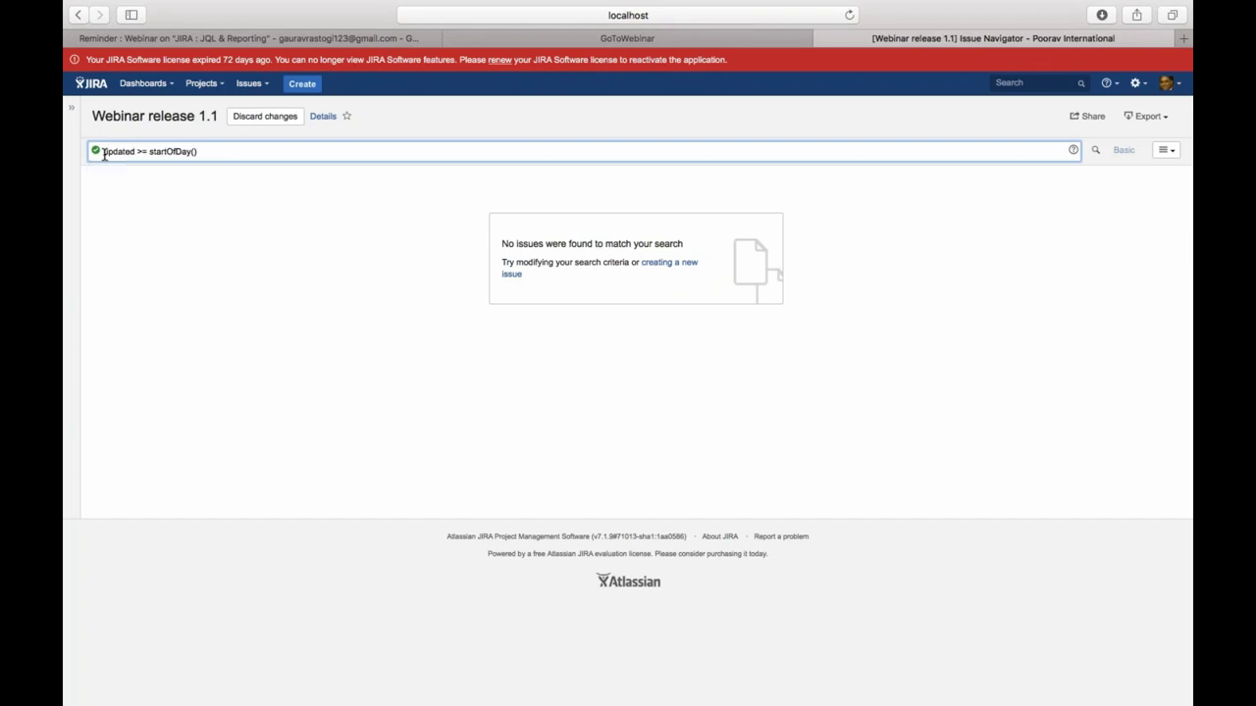
key(Return)
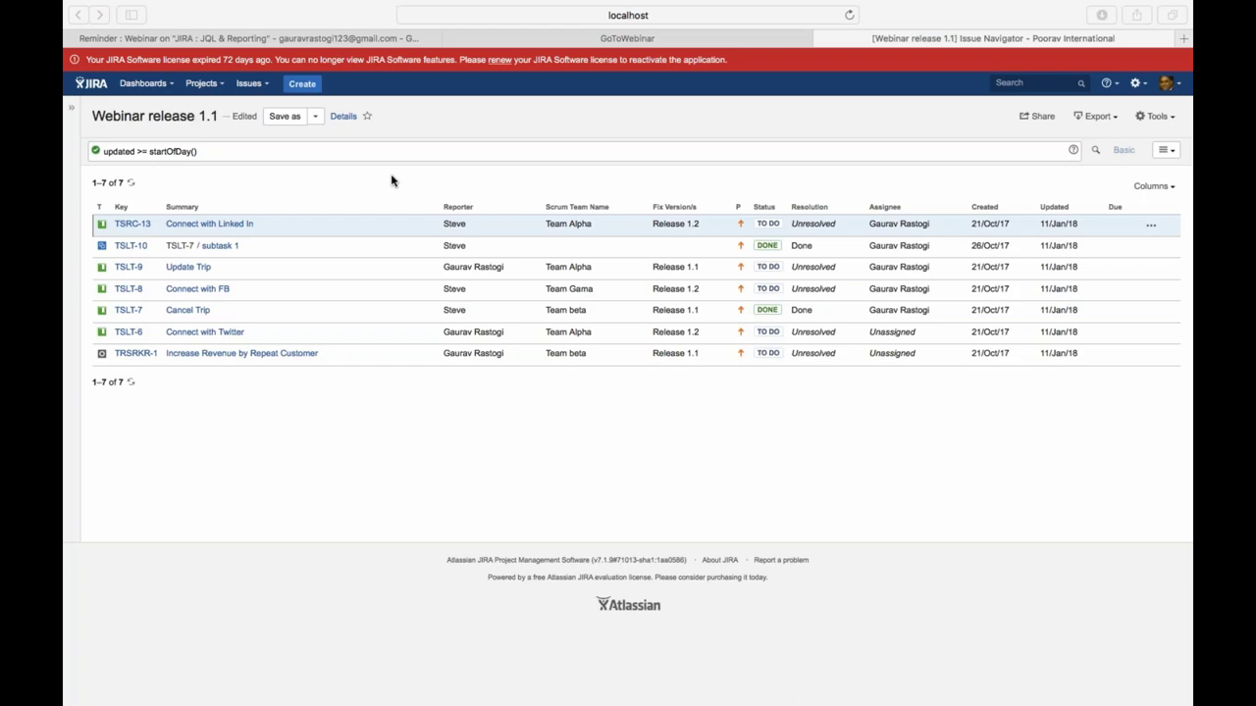
key(ctrl+Left)
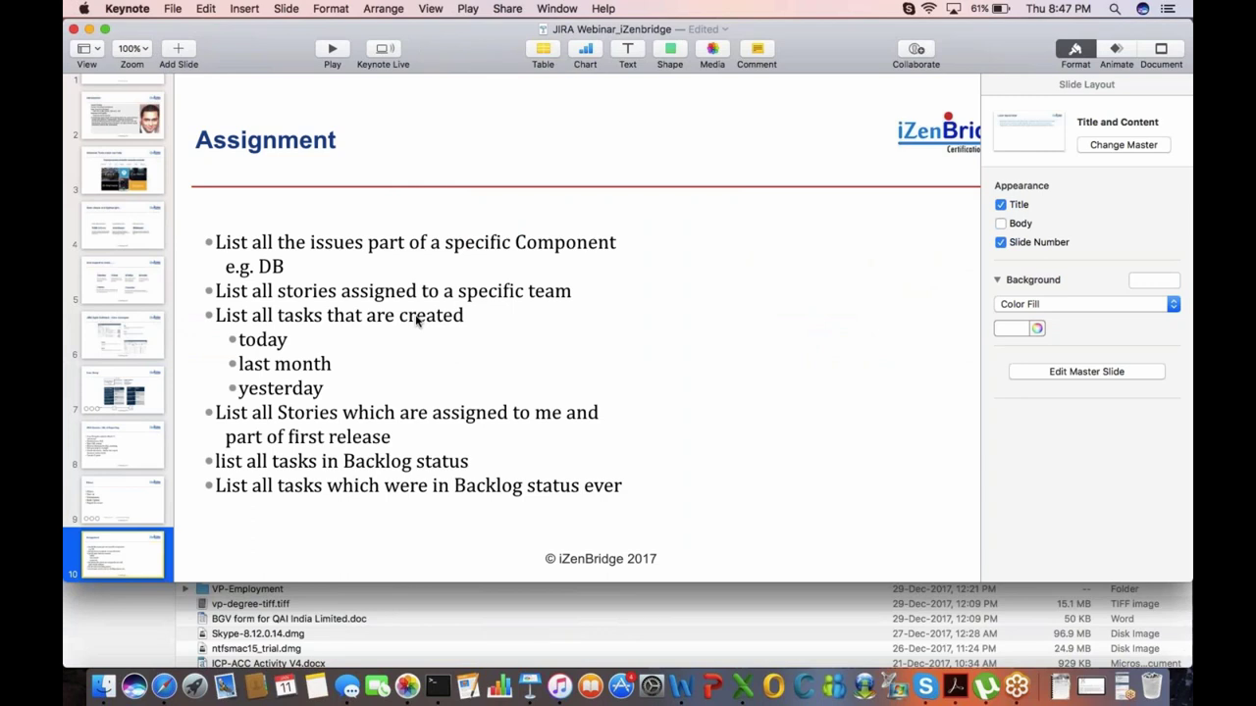
Select the assignment list text on the Keynote slide and go back to JIRA
click(417, 321)
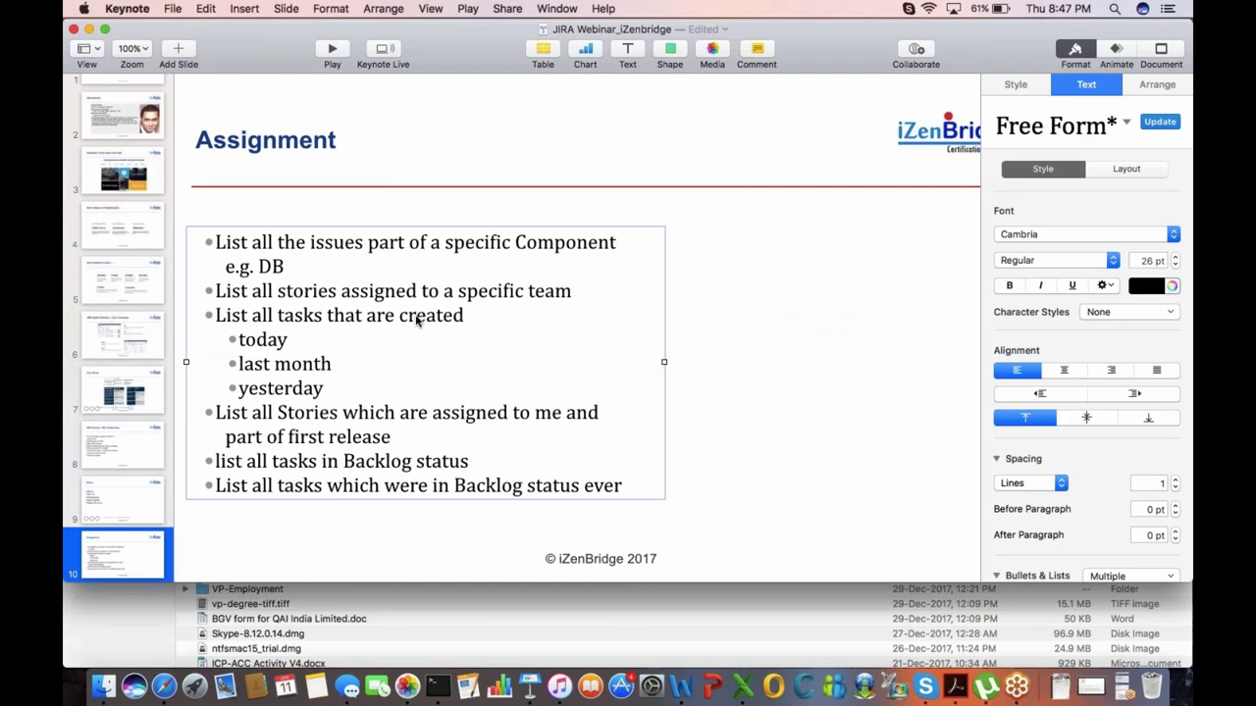
key(ctrl+Left)
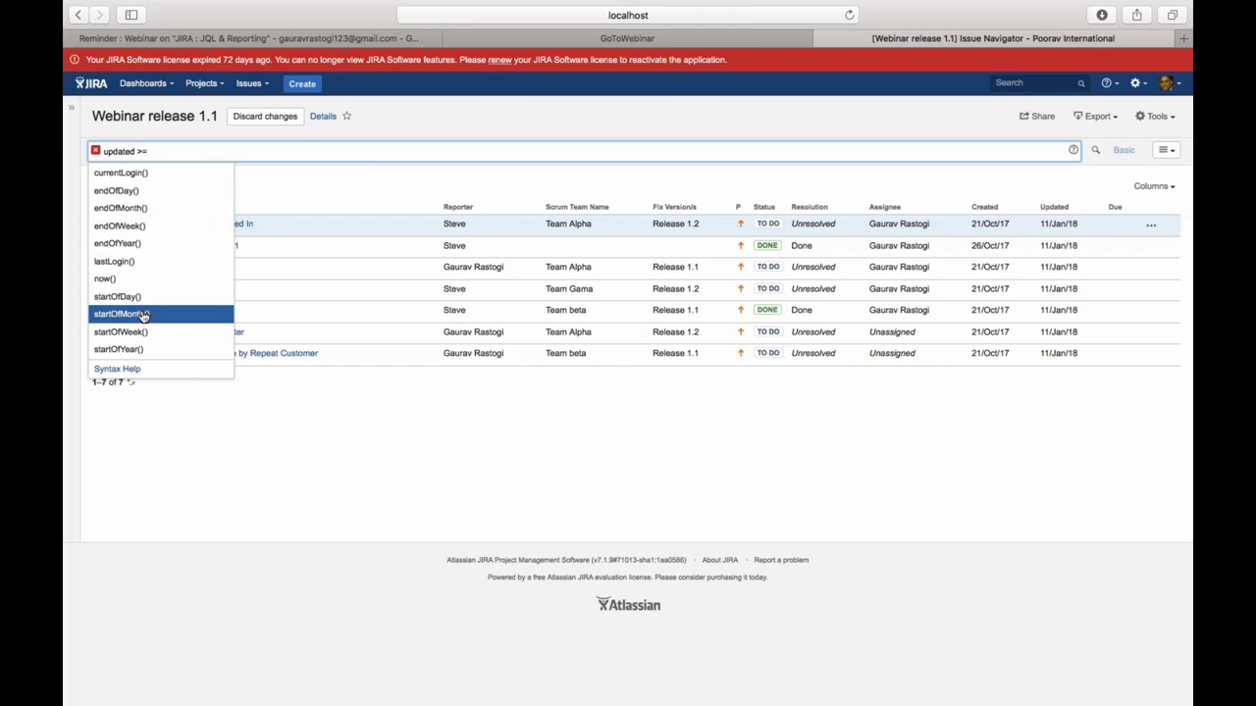
Run 'updated <= startOfMonth()', returning 77 issues
click(142, 314)
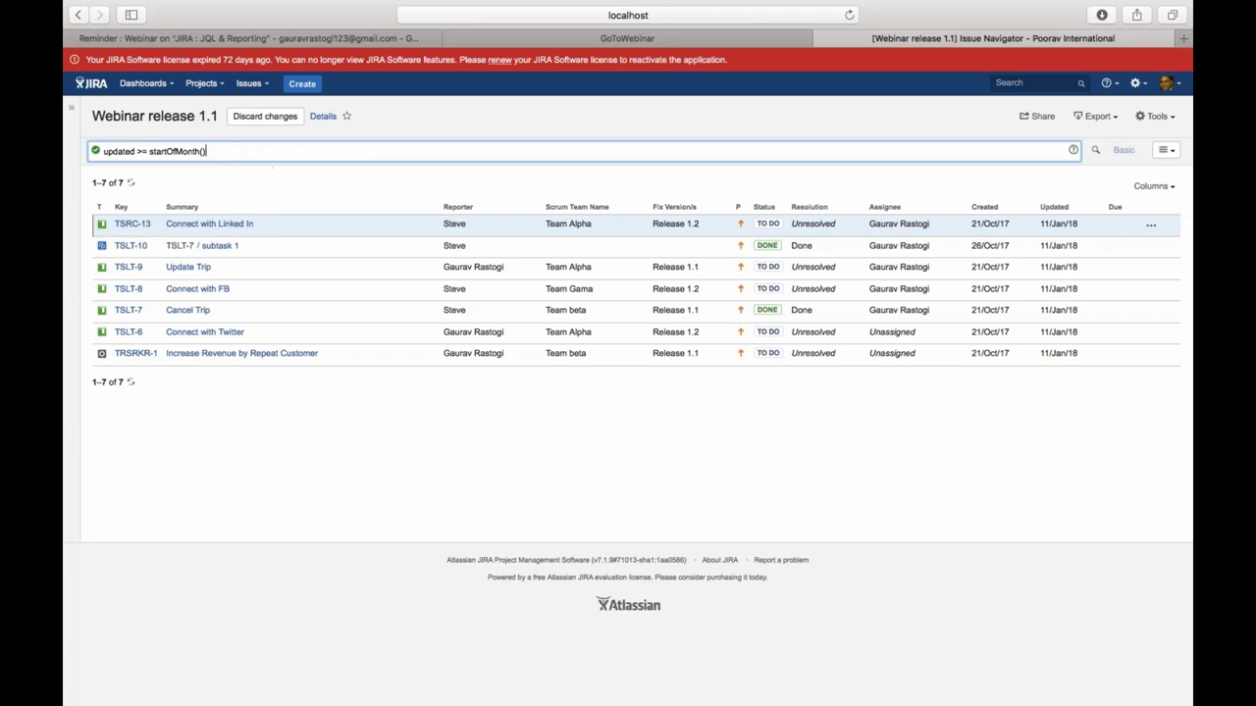
click(140, 151)
key(BackSpace)
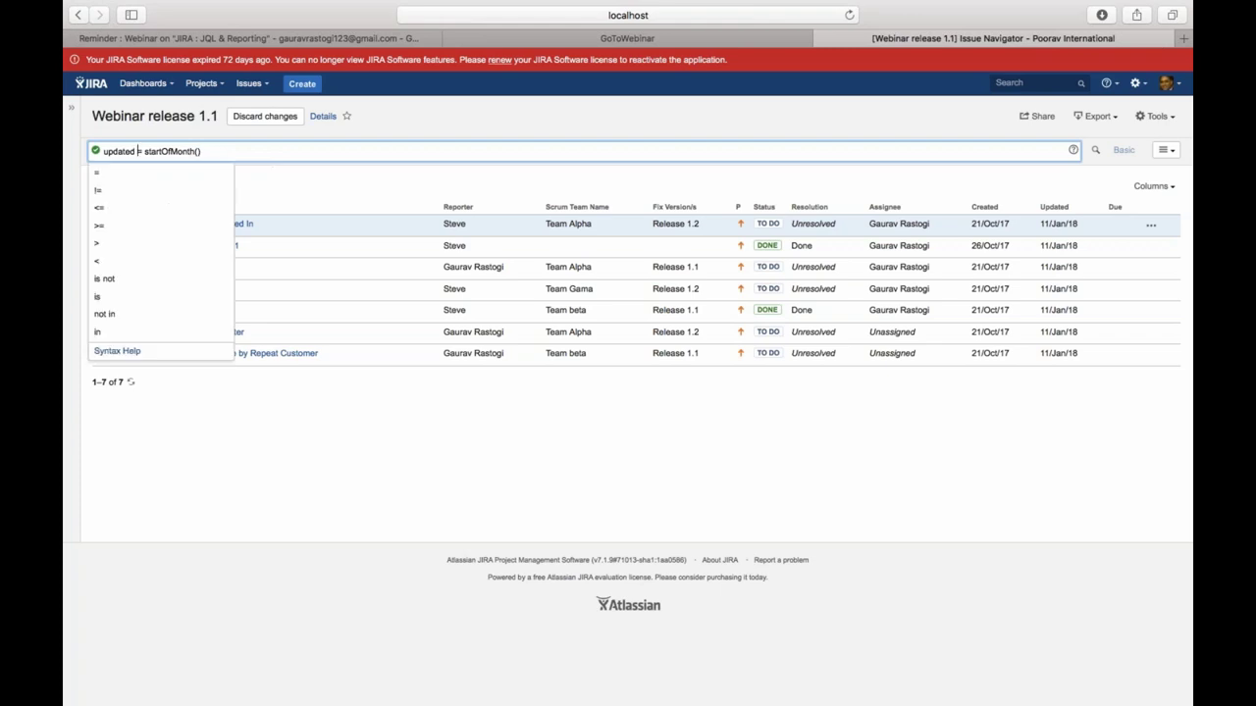
text(<=)
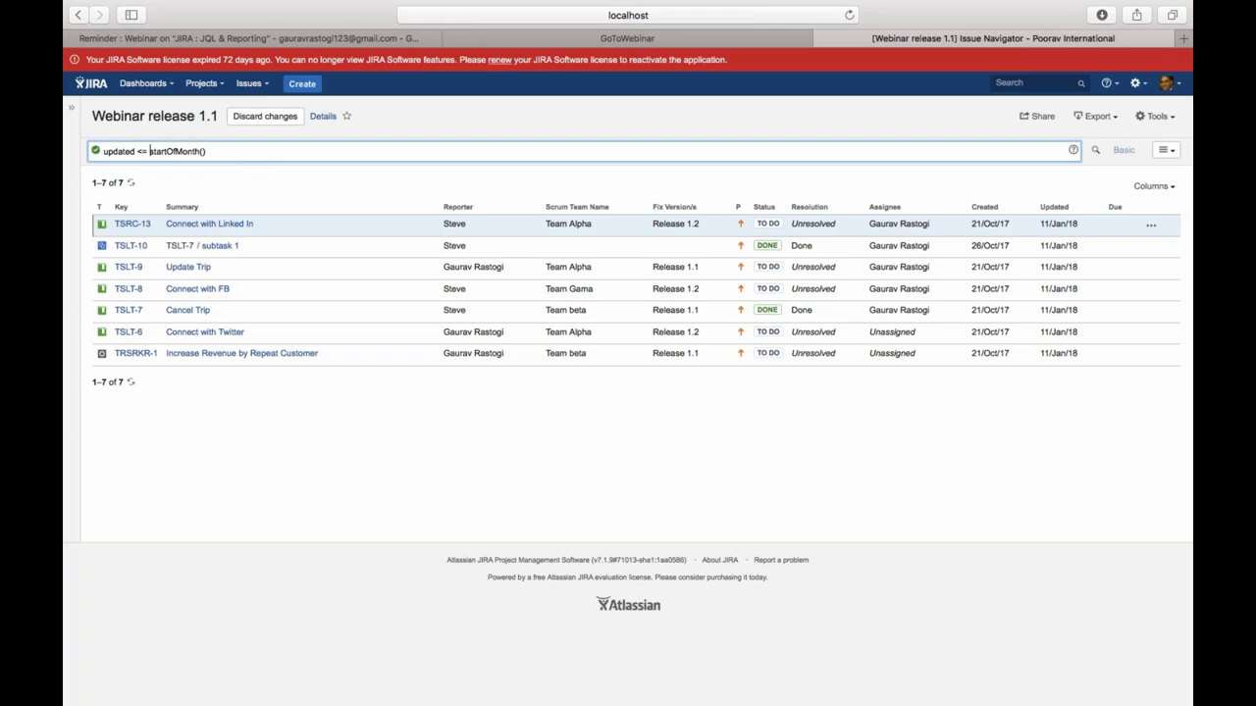
key(Right)
key(Right)
key(Right)
key(Right)
key(Right)
key(Right)
key(Right)
key(Right)
key(Right)
key(Right)
key(Right)
key(Right)
key(Right)
key(Right)
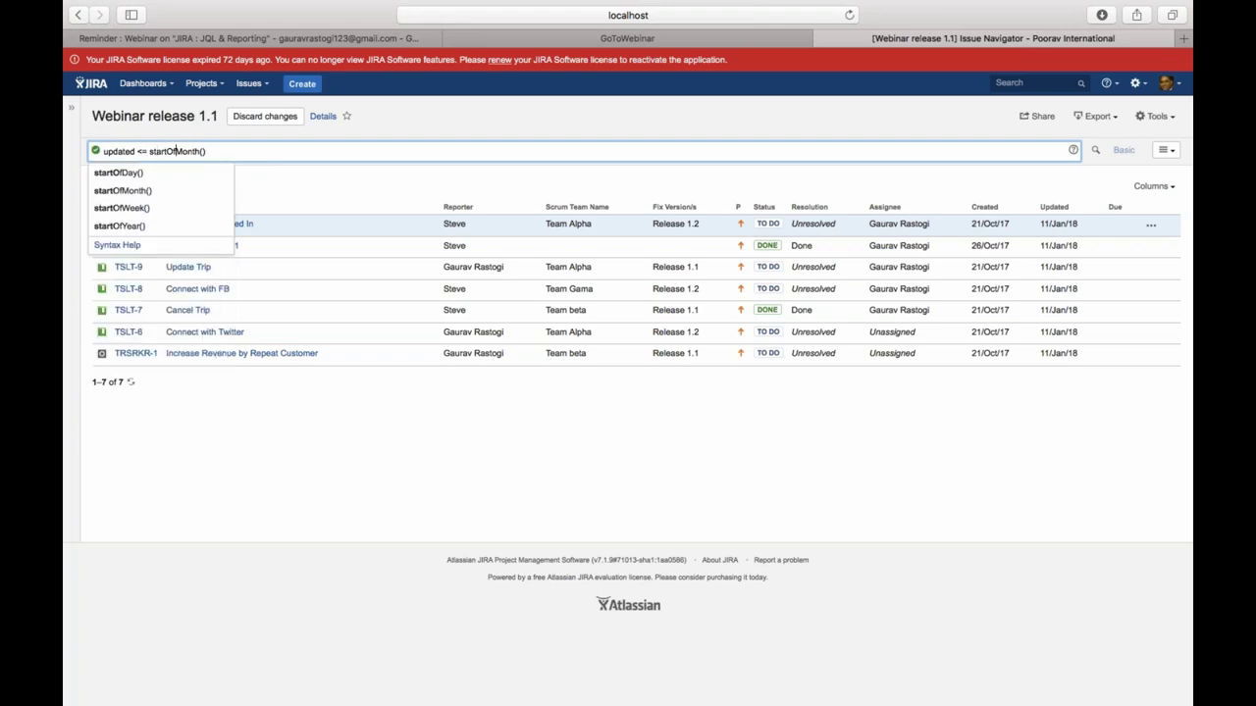
key(Right)
key(Right)
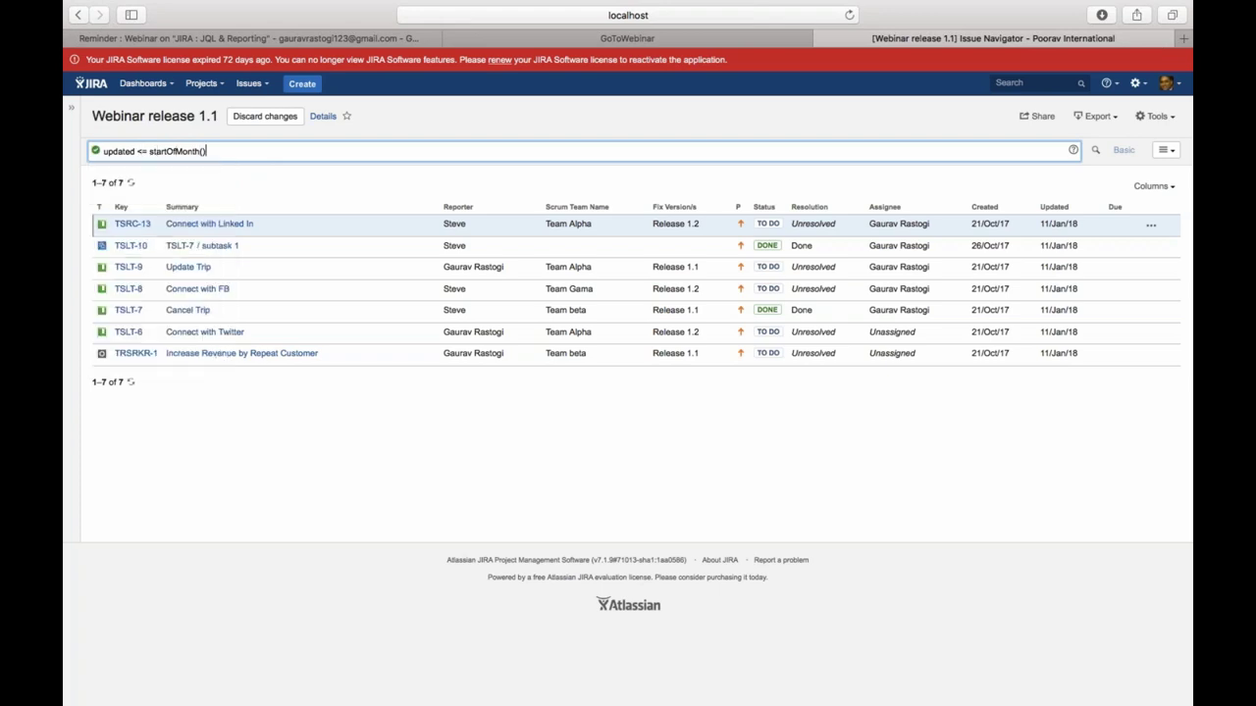
click(1098, 150)
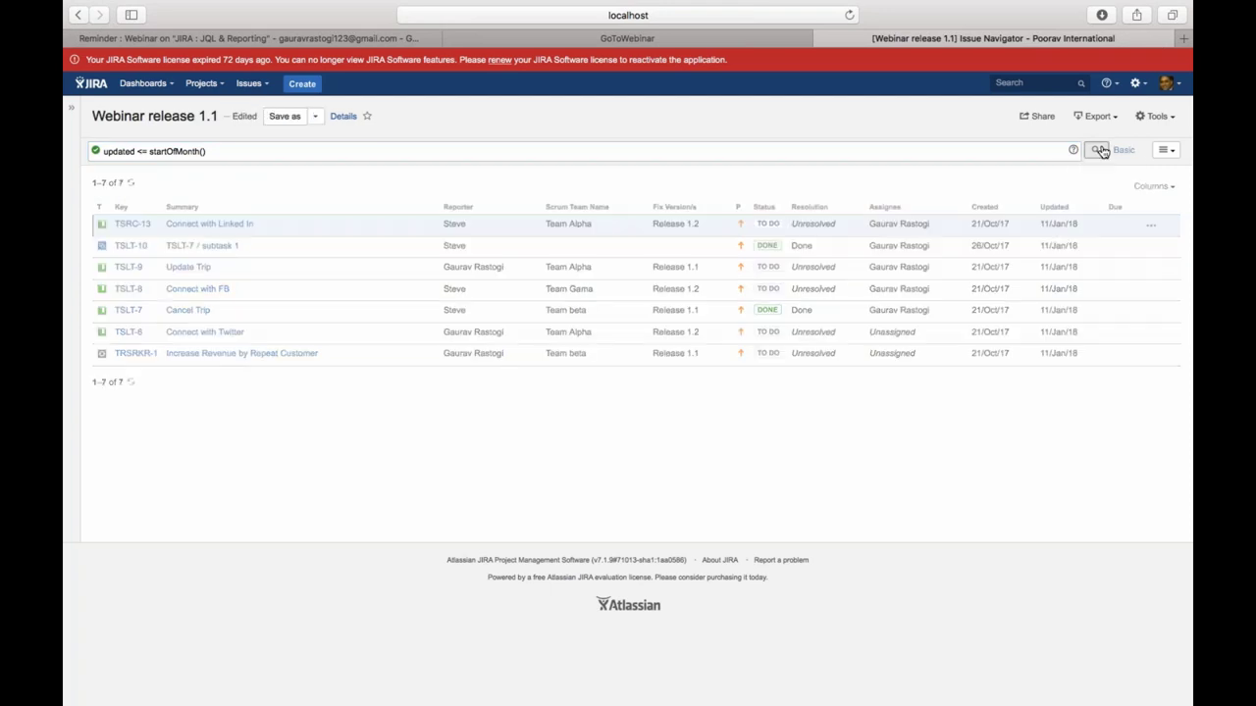
click(1099, 150)
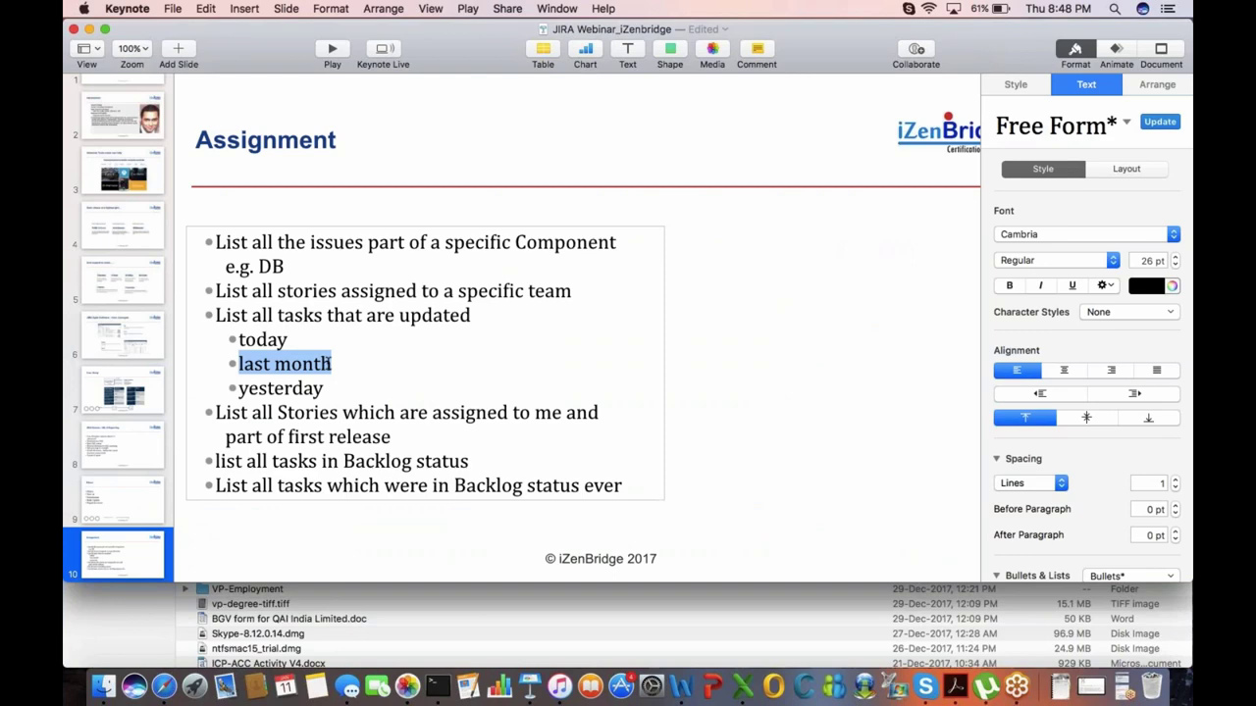
key(super+Tab)
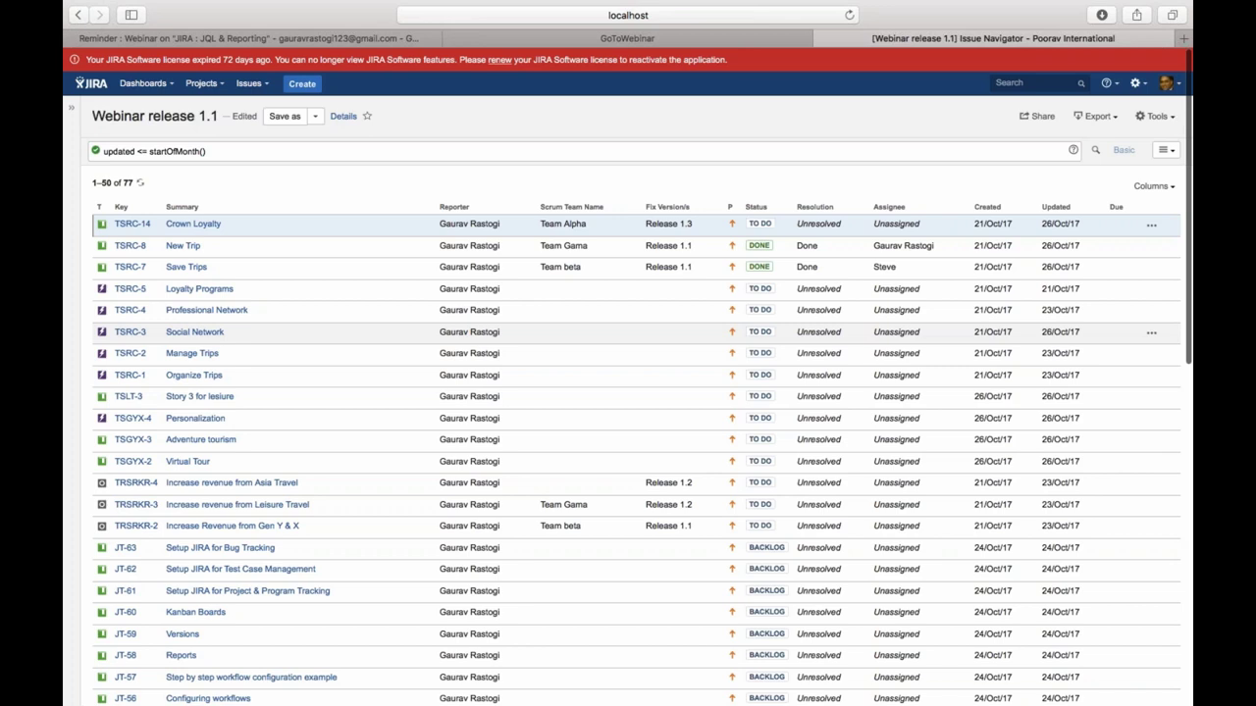
Rerun the search with startOfMonth(-3), then with startOfMonth(-1)
scroll(628, 392, down, 1)
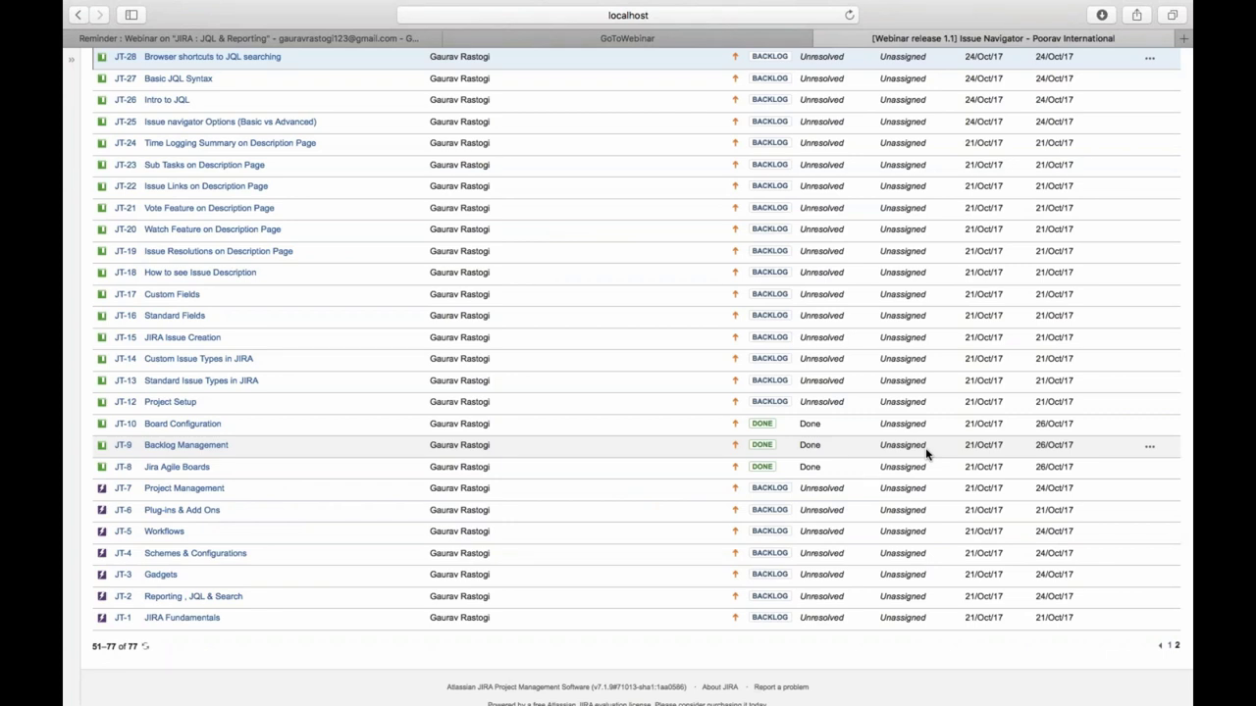
scroll(925, 447, up, 4)
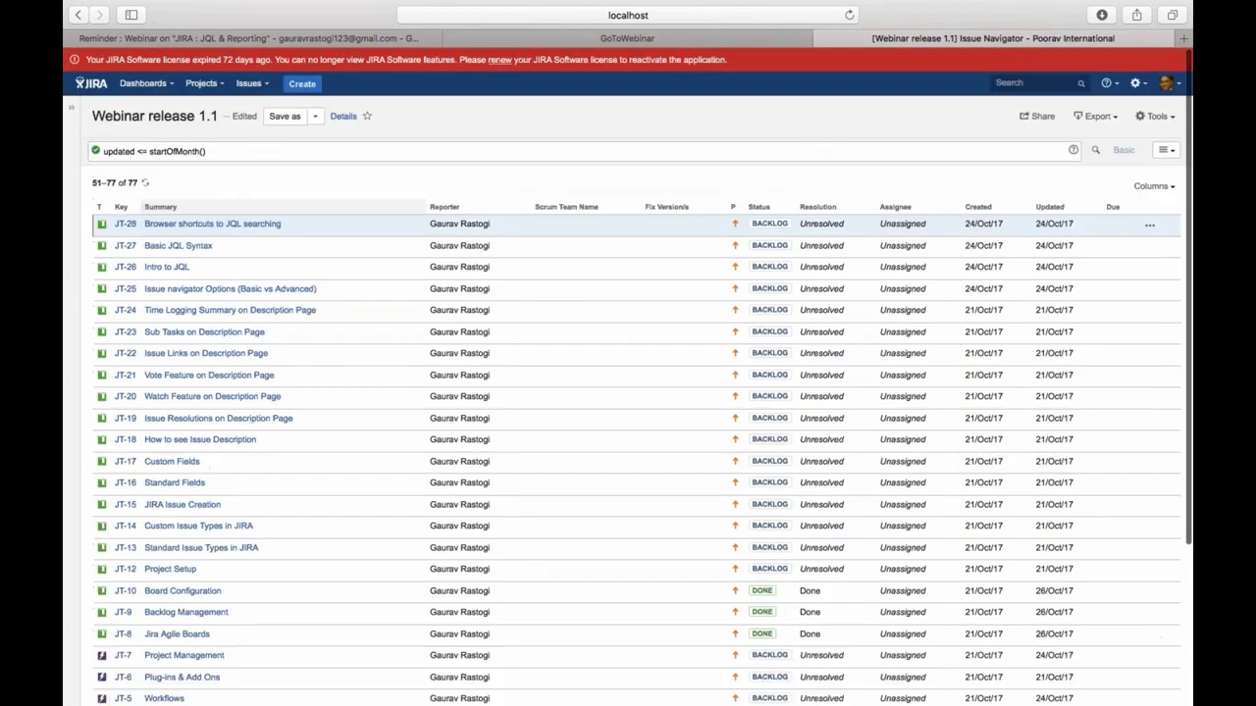
click(199, 153)
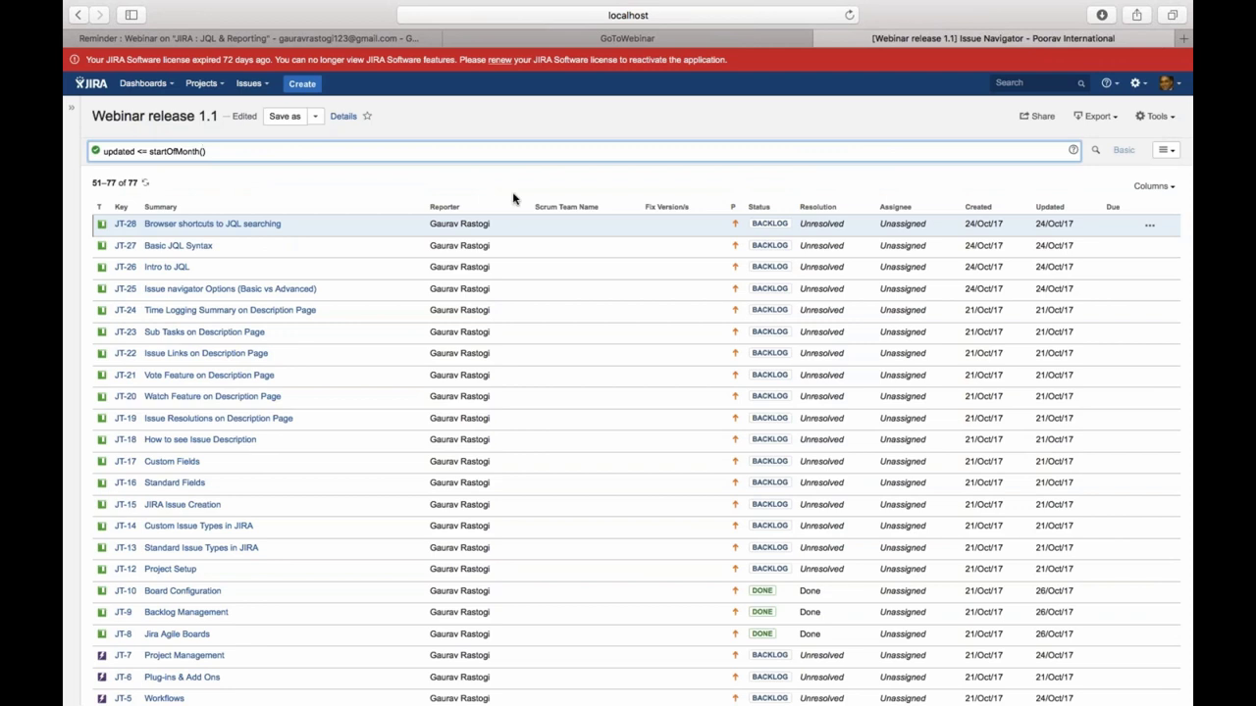
text(-3)
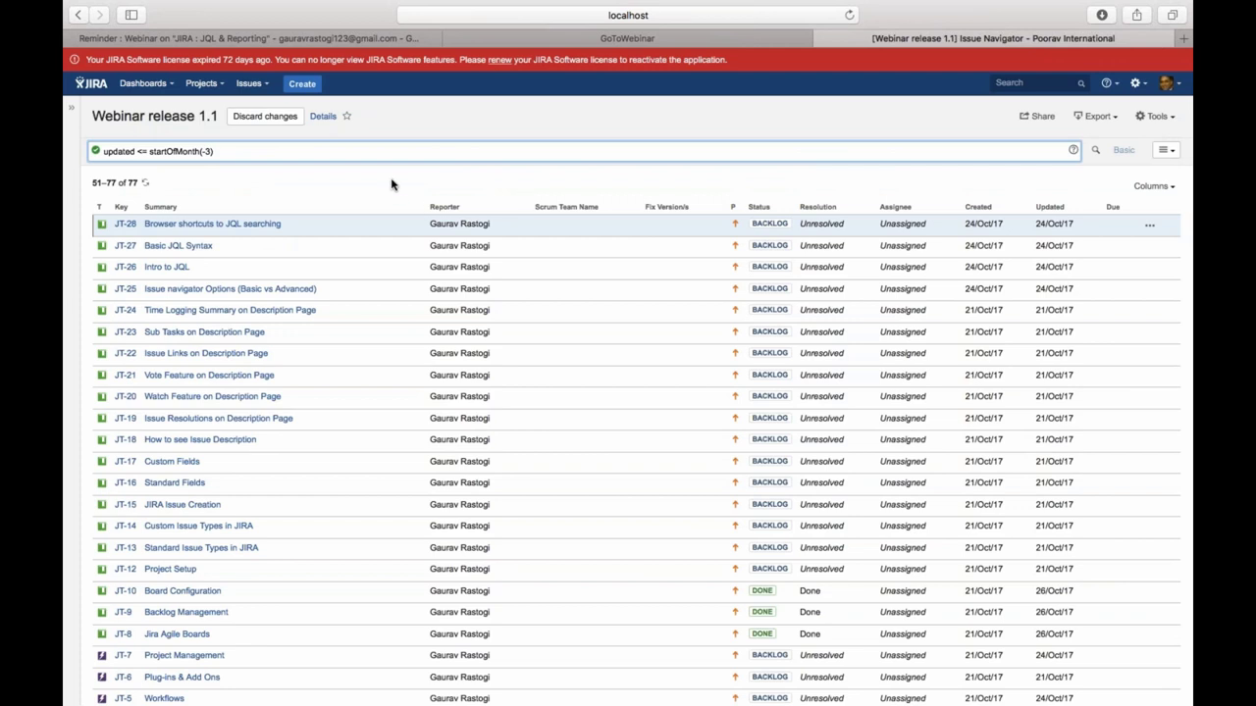
key(Right)
key(Return)
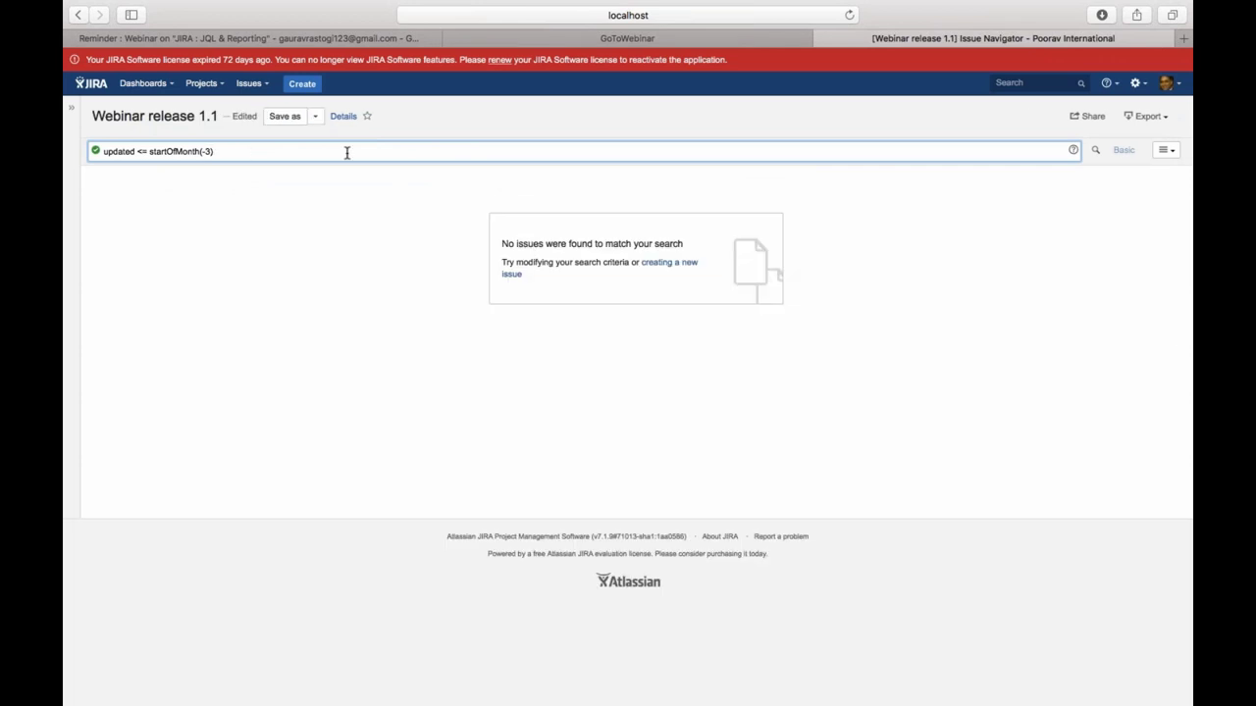
key(BackSpace)
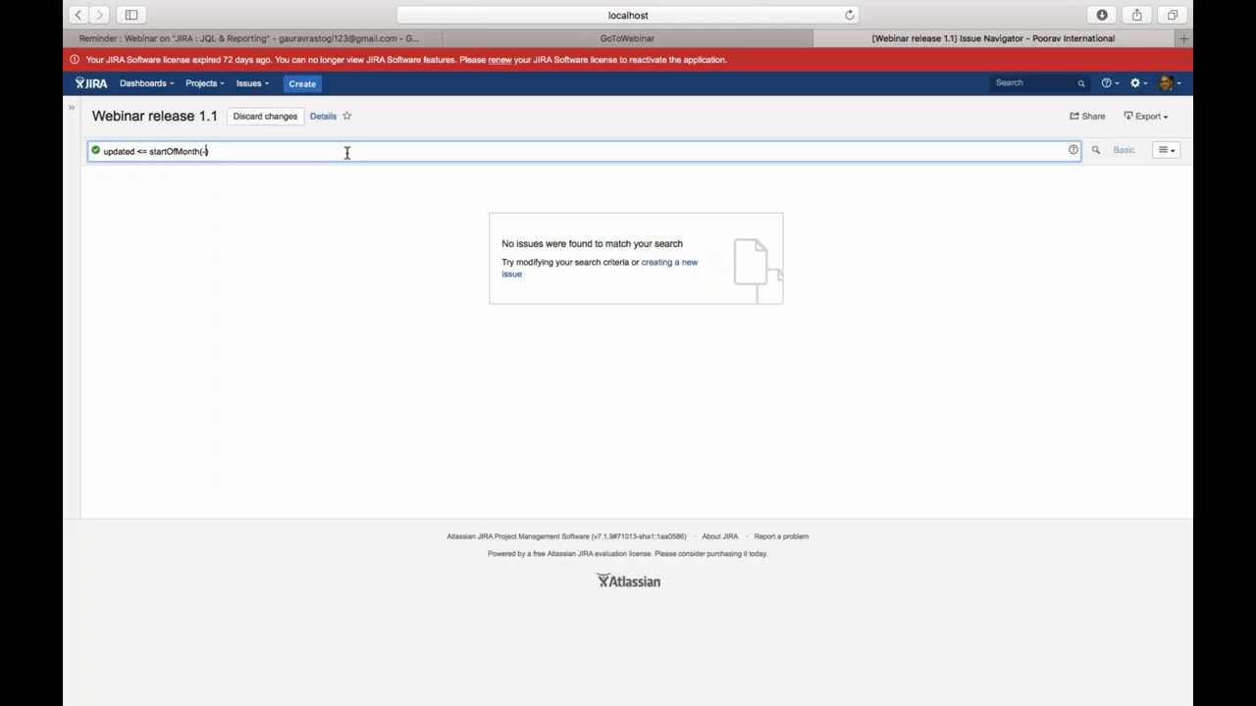
text(1)
key(Return)
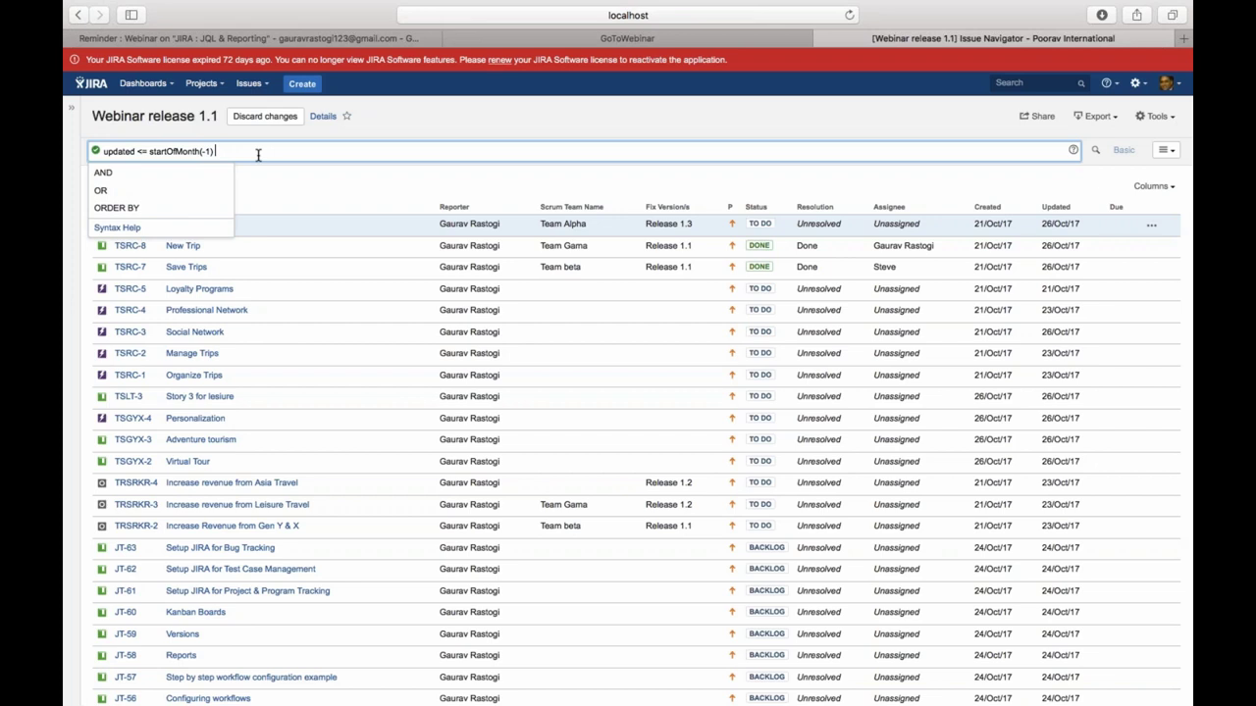
Append 'and updated >= endOfMonth(-1)' to the query and run it
text(a)
text(nd updated >=)
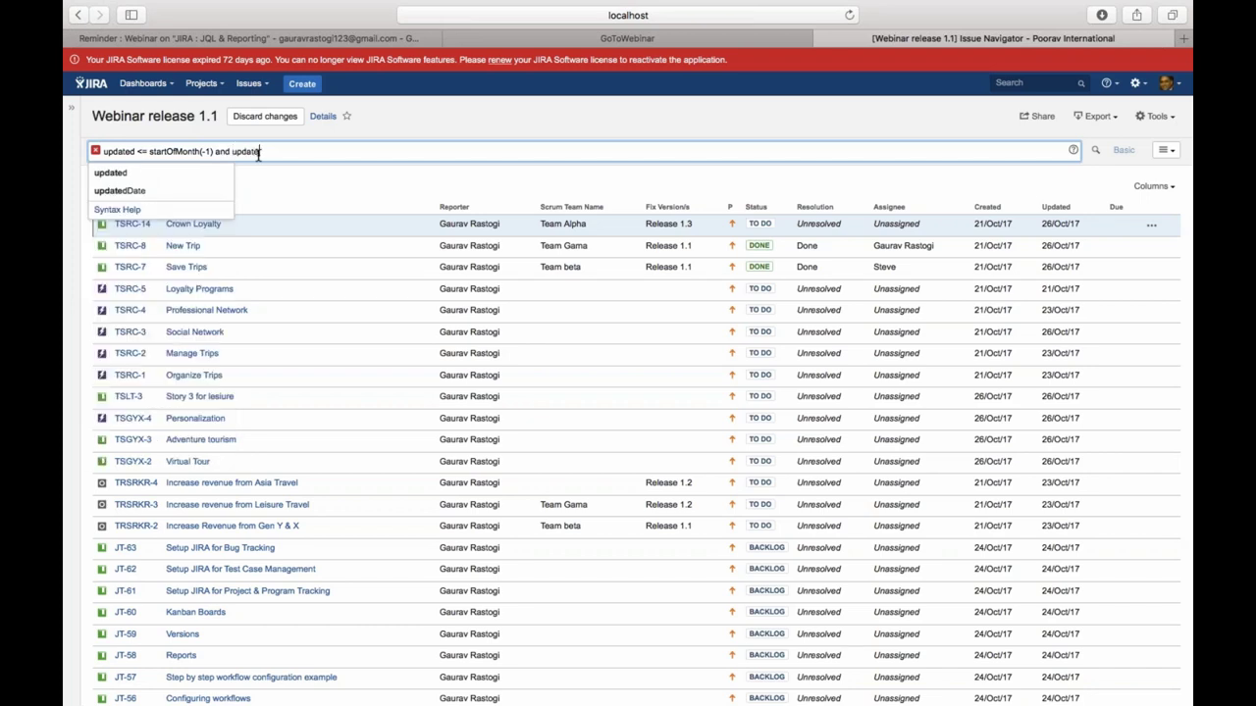
key(Down)
key(Down)
key(Down)
key(Return)
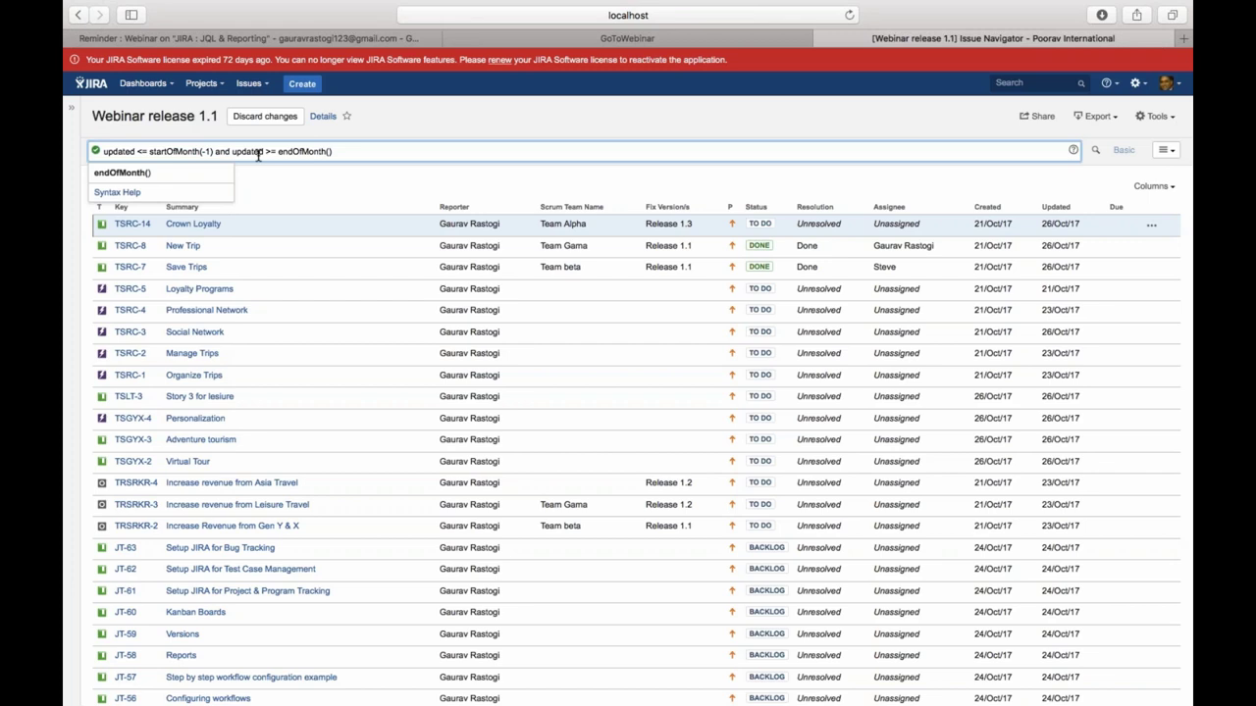
key(BackSpace)
text(-1))
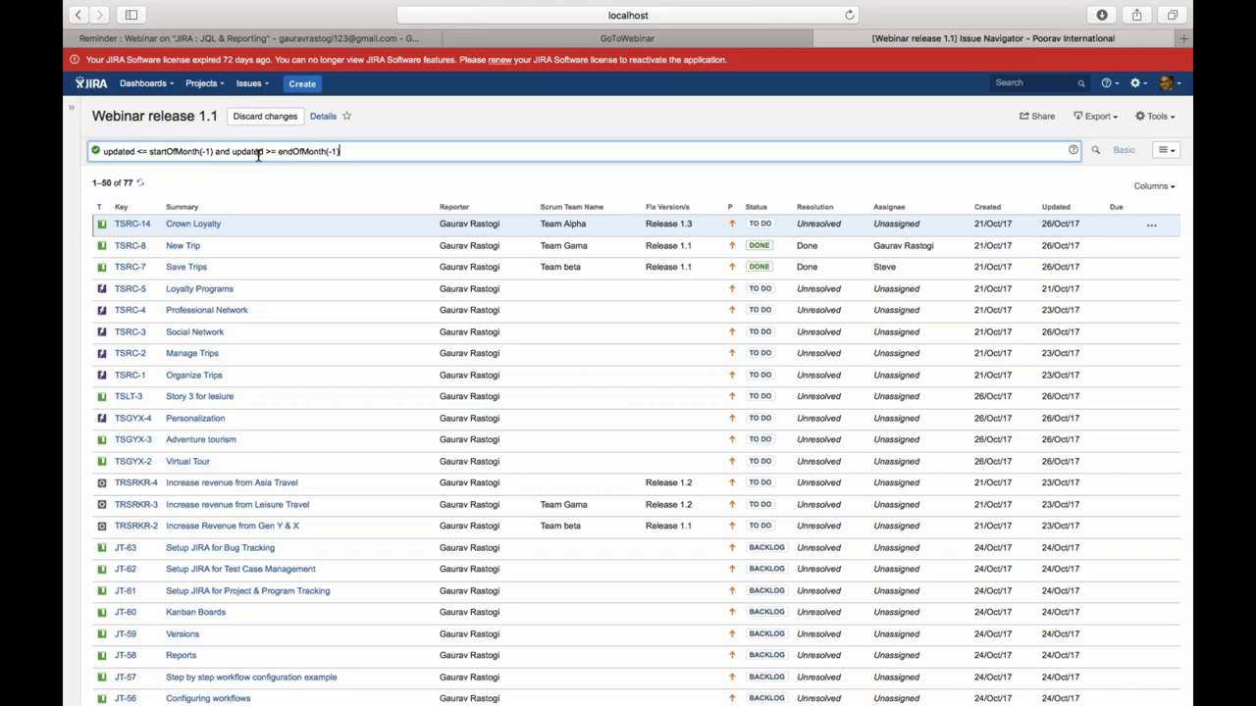
key(Return)
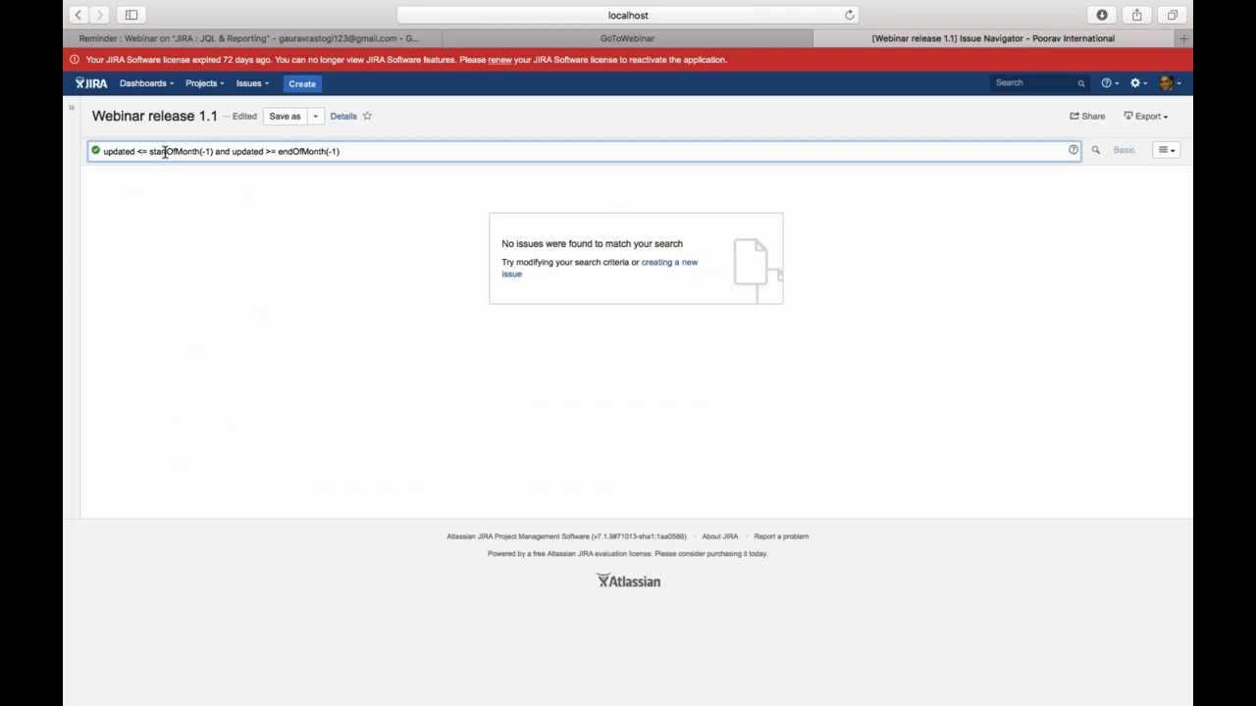
Remove the -1 offset from startOfMonth() and rerun, finding no issues
click(209, 151)
key(BackSpace)
key(BackSpace)
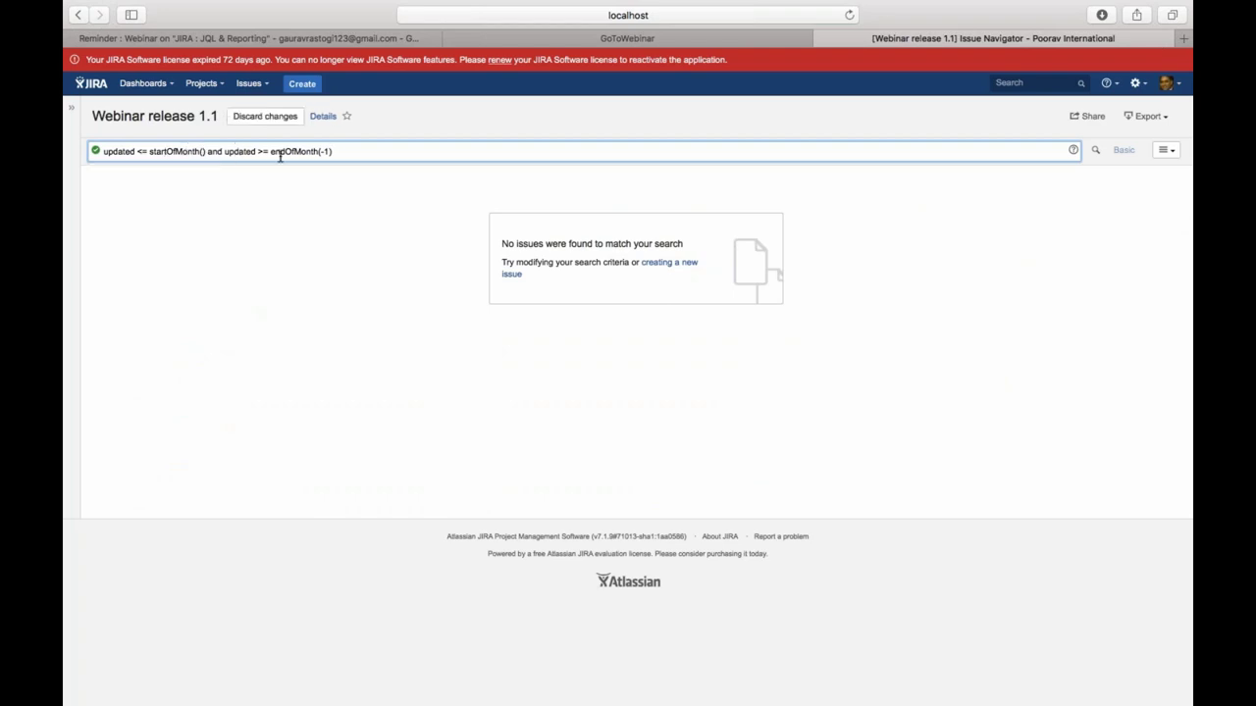
click(345, 151)
key(Return)
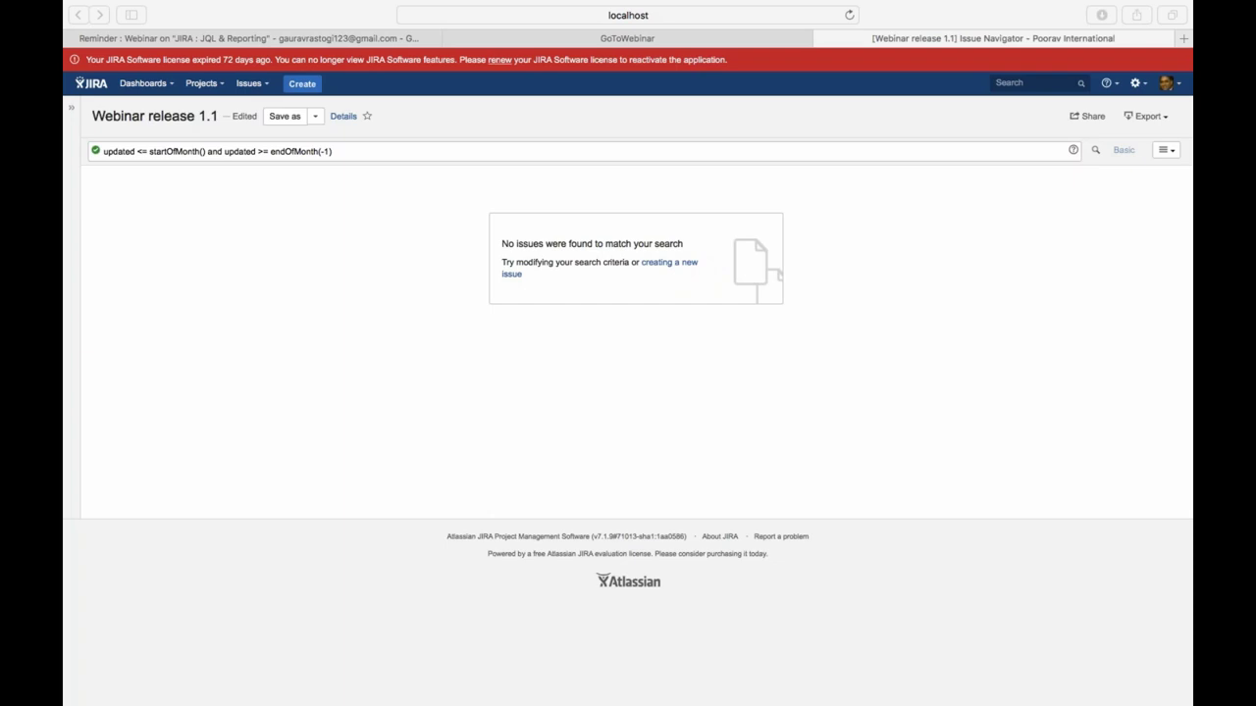
key(ctrl+Left)
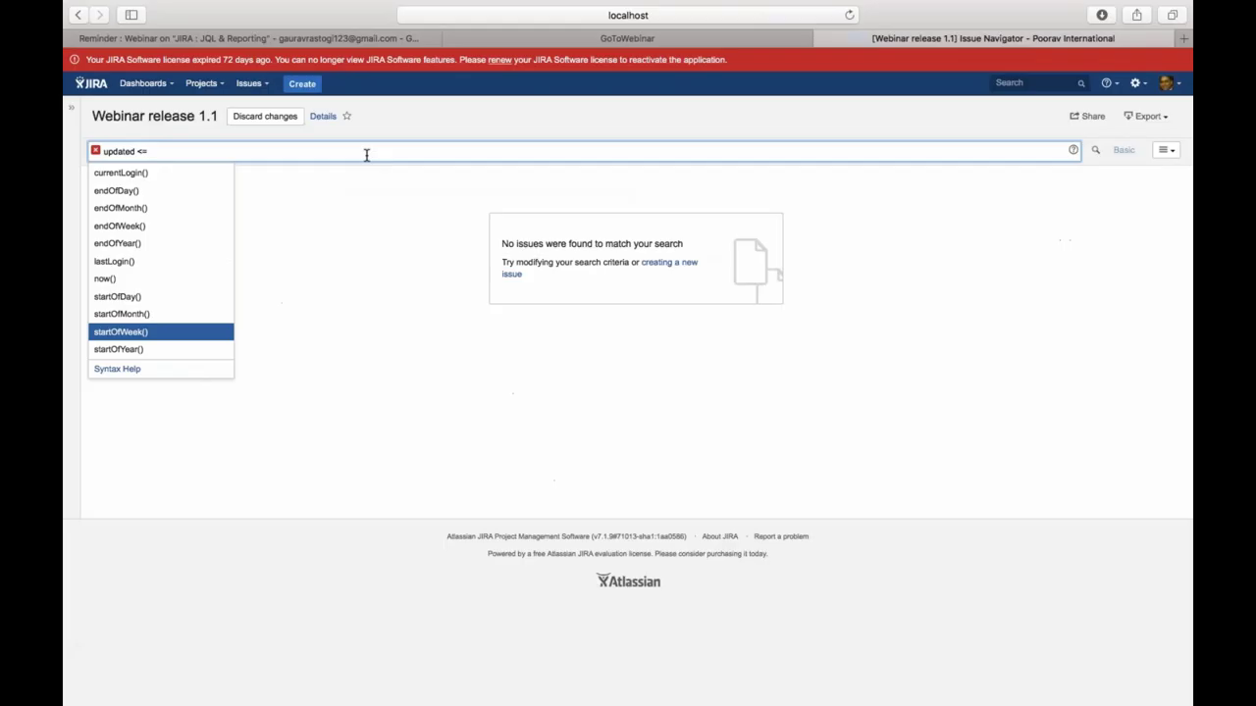
Set the date value to startOfDay(-1) and run the search
key(Up)
key(Up)
key(Return)
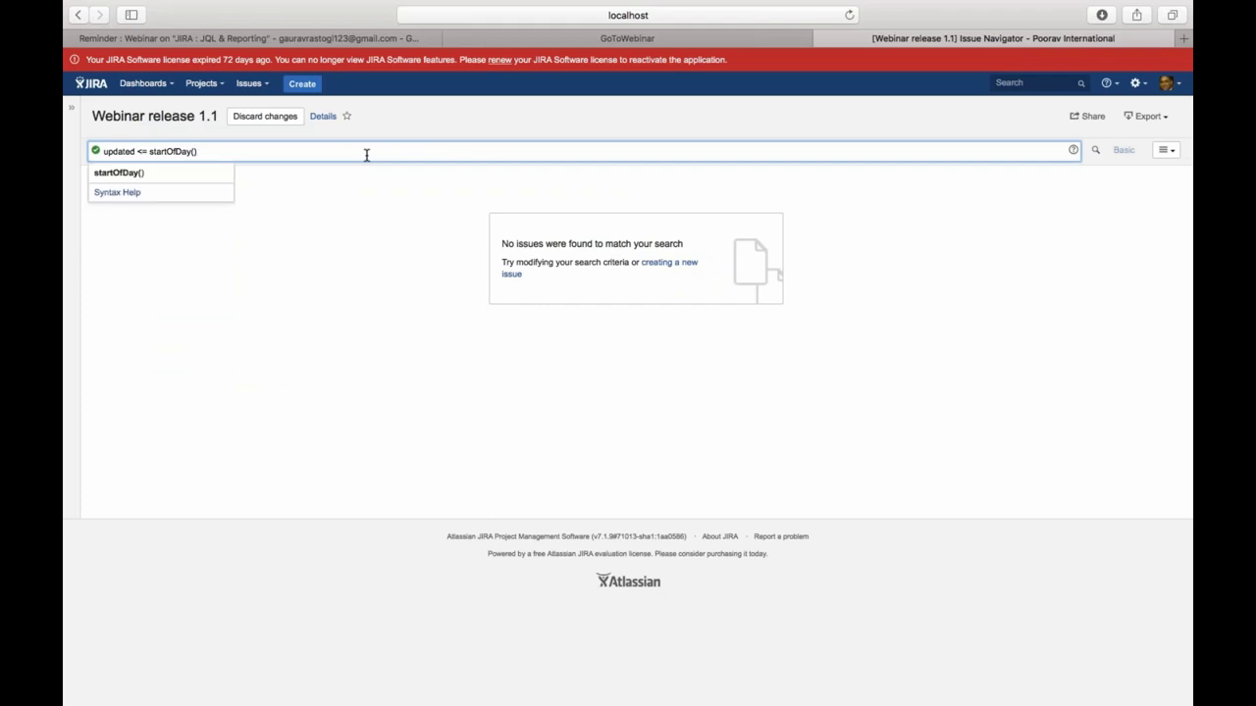
key(Left)
text(-1)
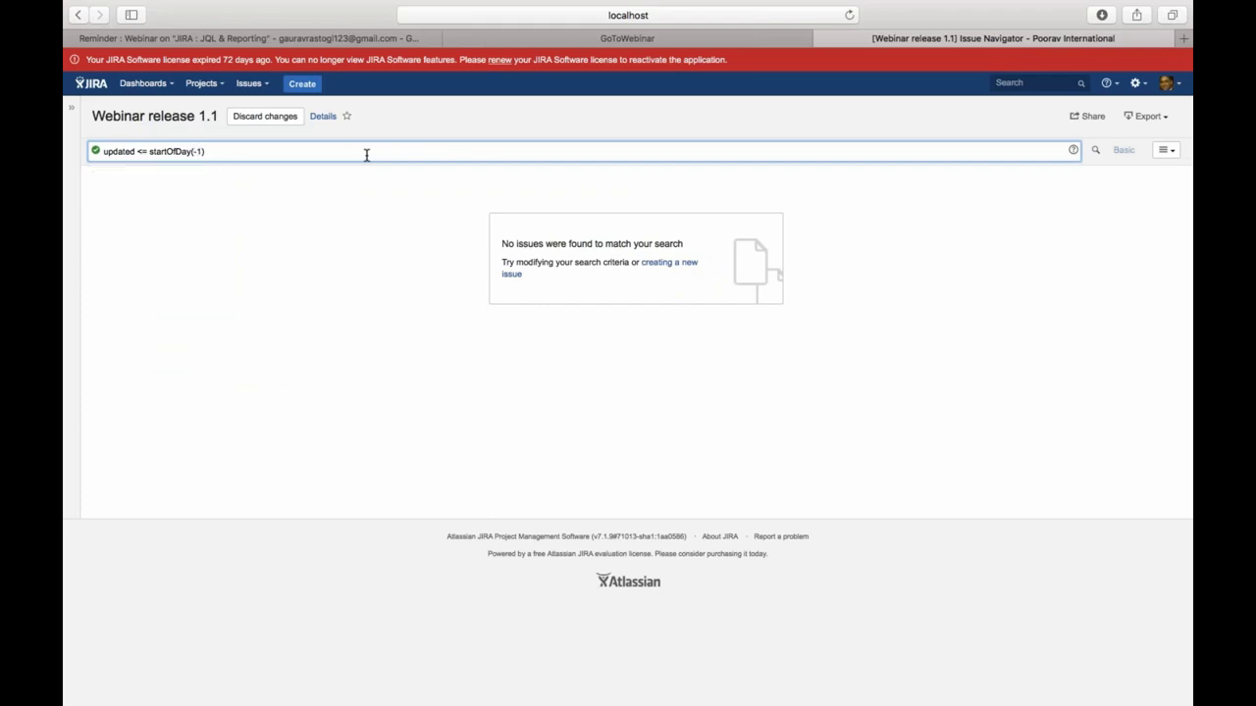
key(Return)
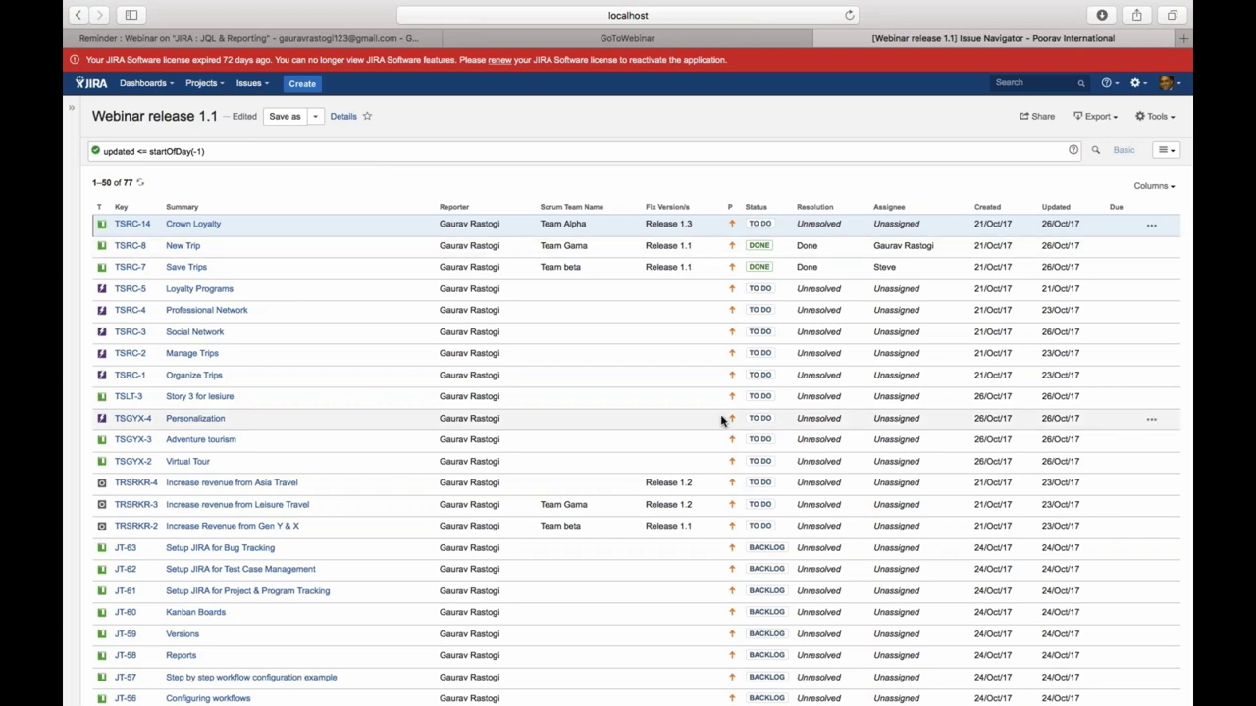
Change the operator to '=' to find issues updated yesterday, returning none
click(143, 151)
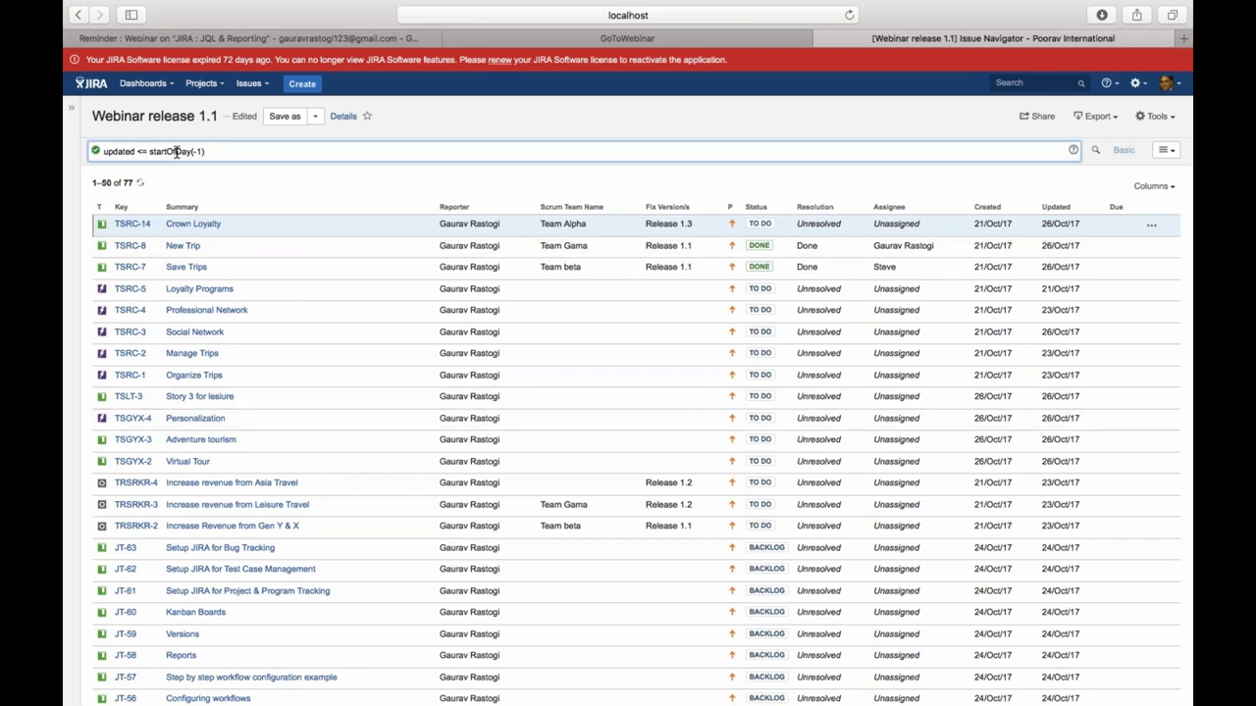
key(BackSpace)
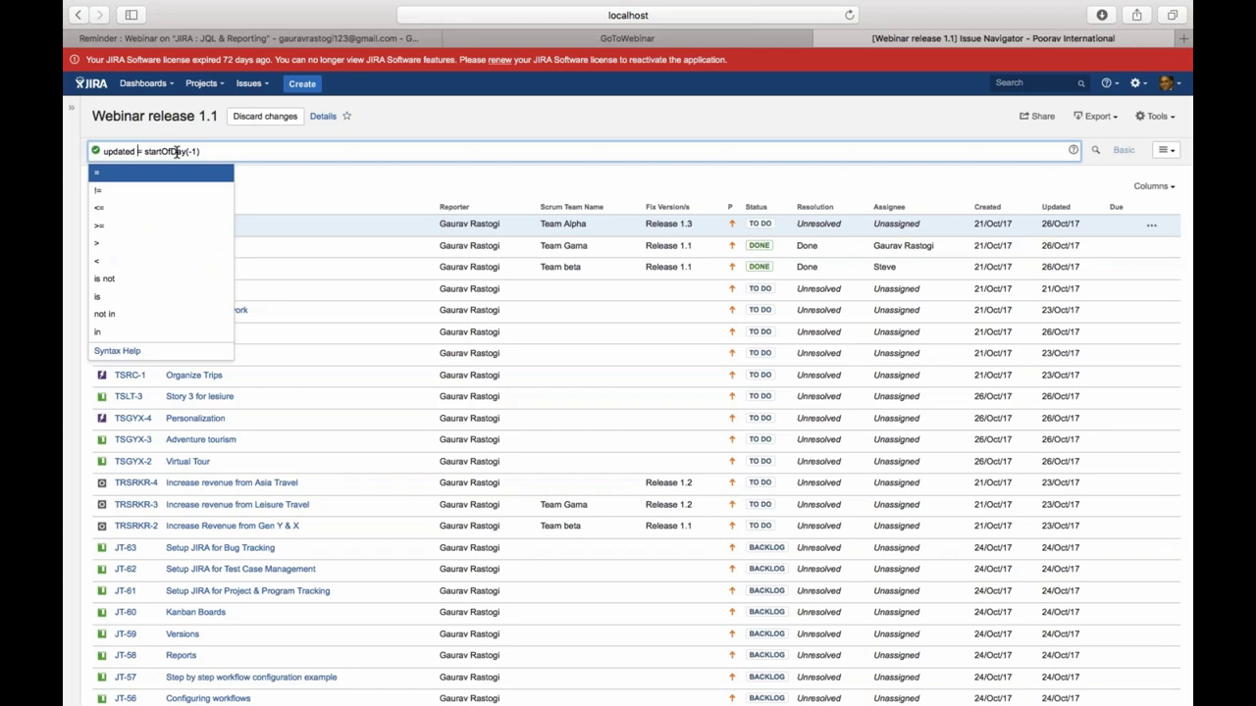
text(==)
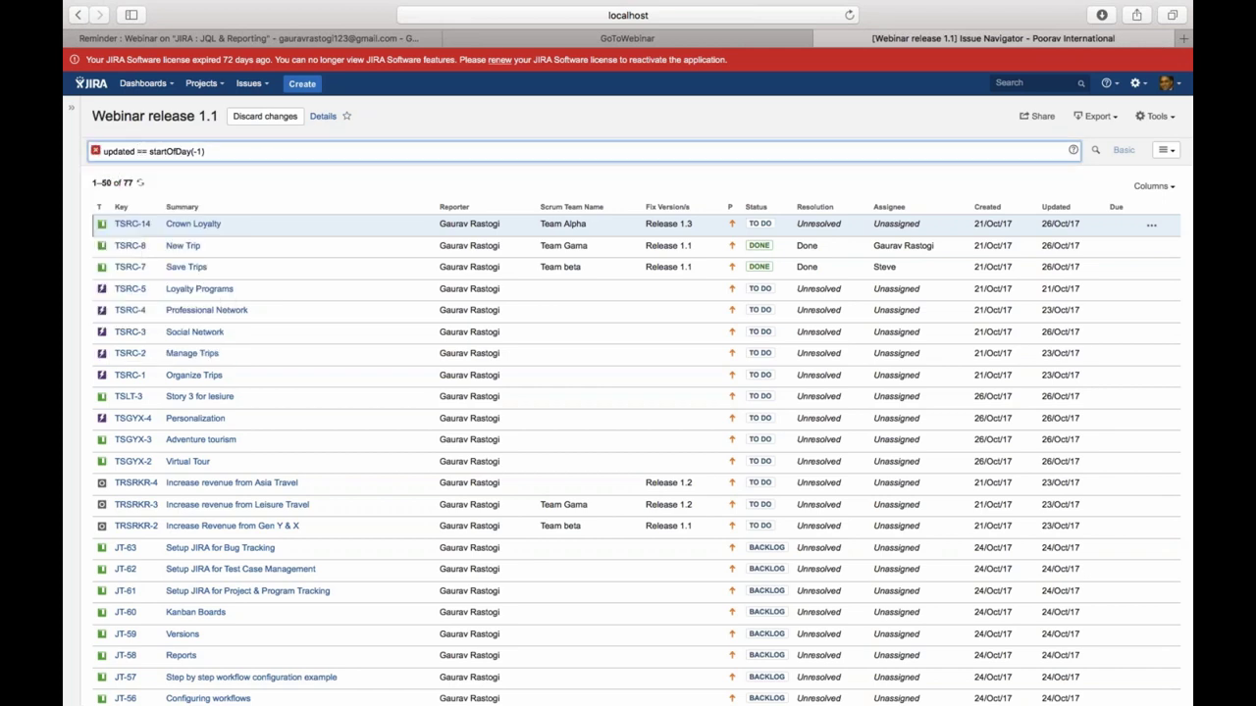
key(BackSpace)
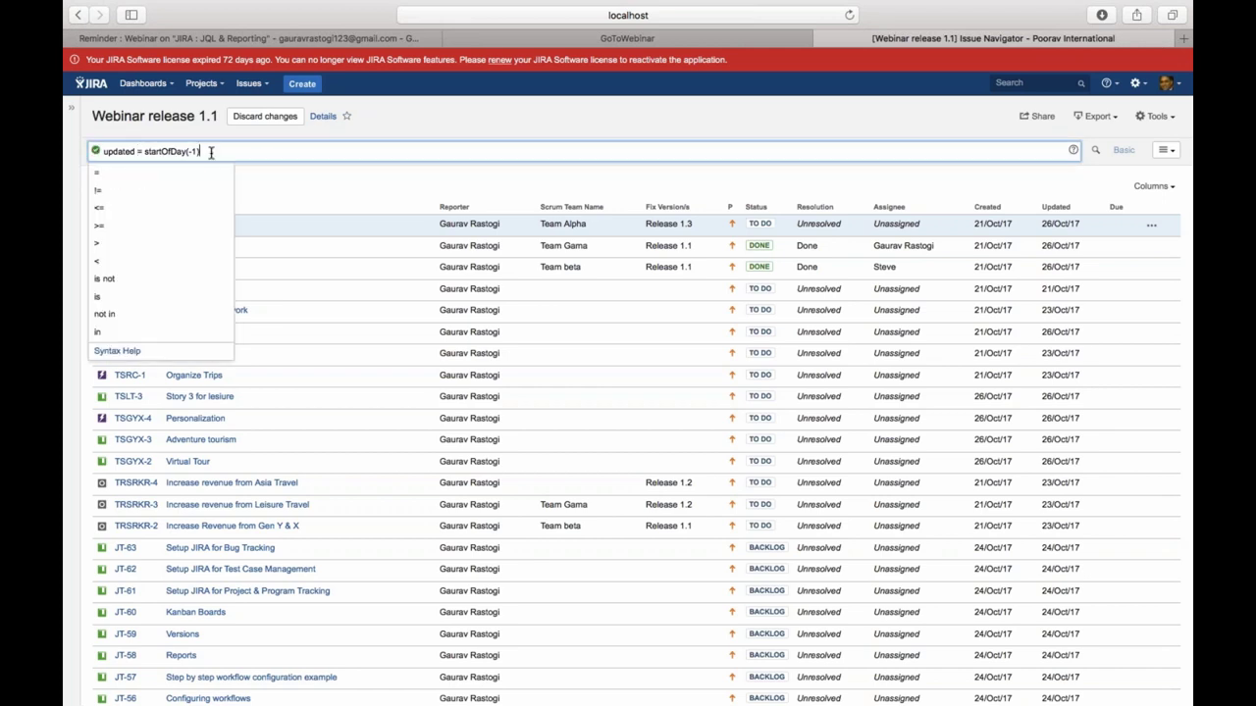
key(Return)
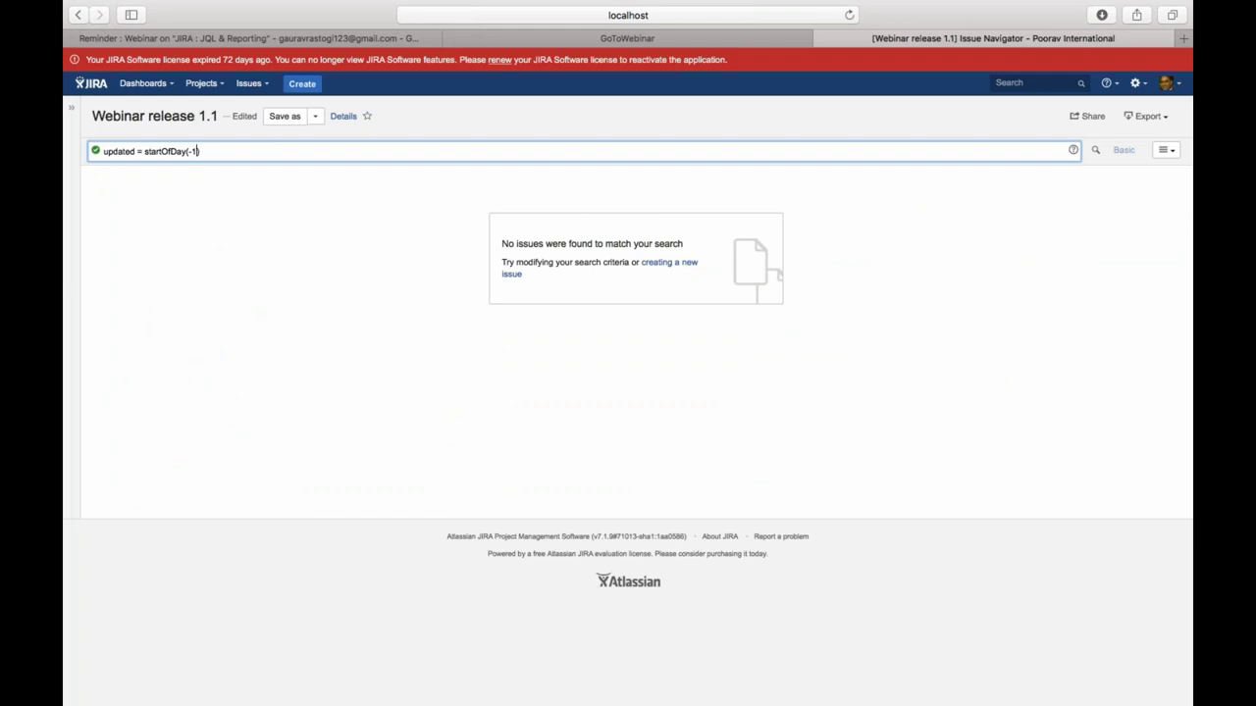
Highlight the 'List all Stories which are assigned to me and part of first release' bullet
key(super+Tab)
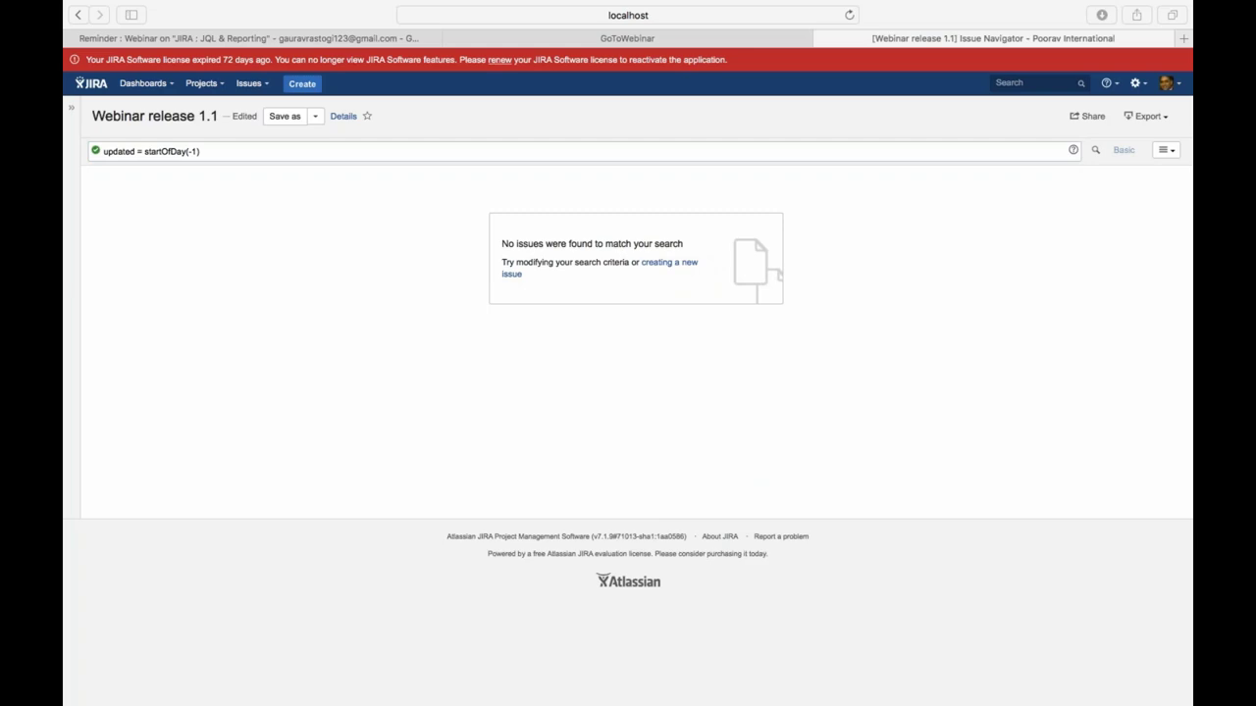
key(ctrl+Left)
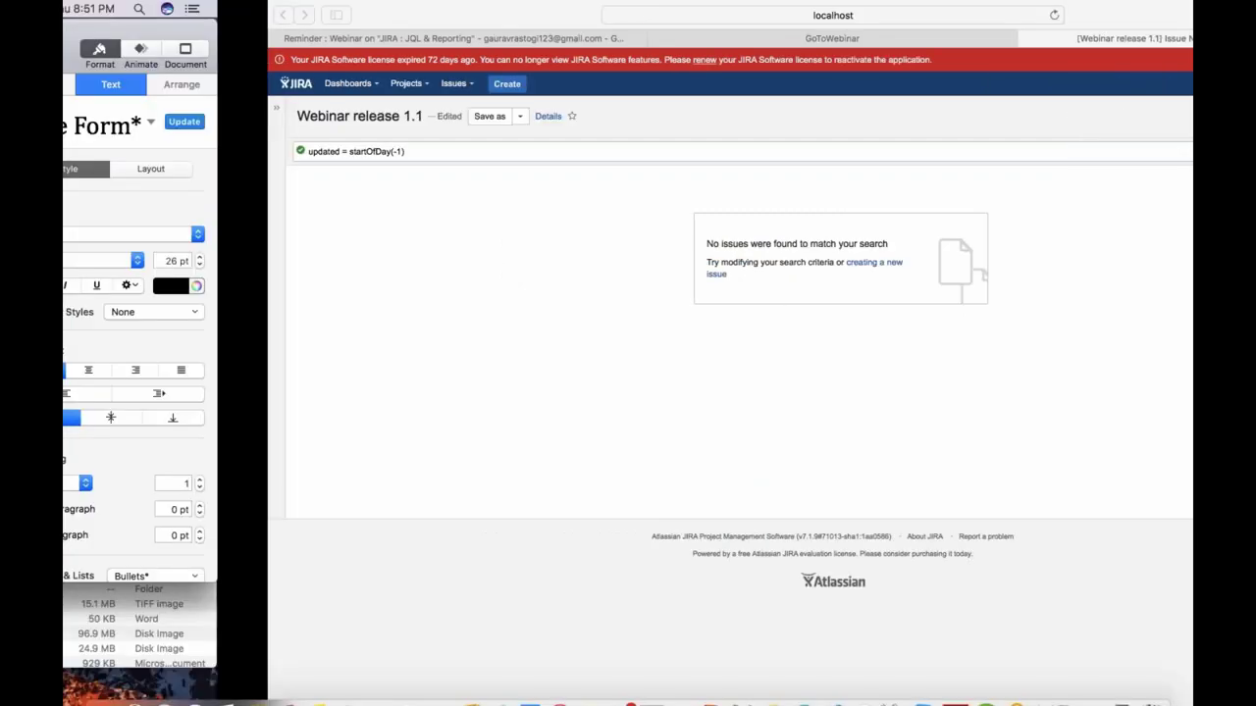
drag(216, 412, 398, 437)
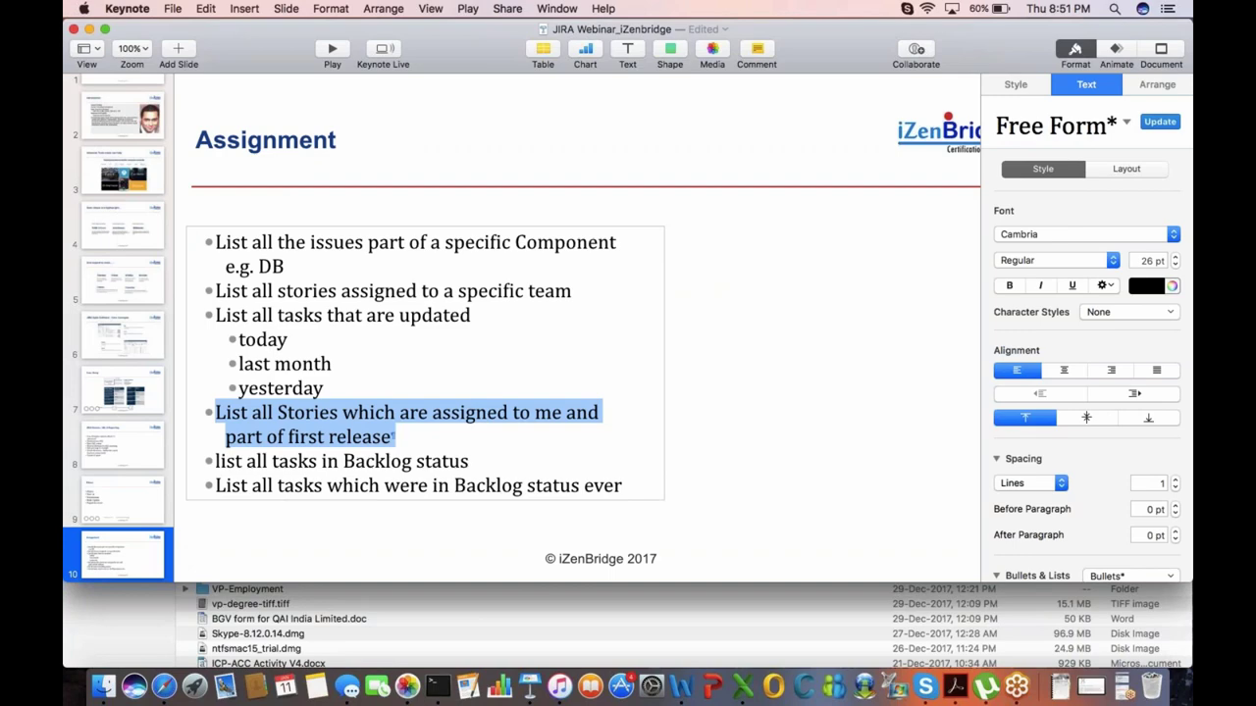
Search assignee = admin AND fixVersion = "Release 1.1" (five issues), then highlight the Backlog status bullet
key(ctrl+Right)
key(super+a)
key(BackSpace)
text(ass)
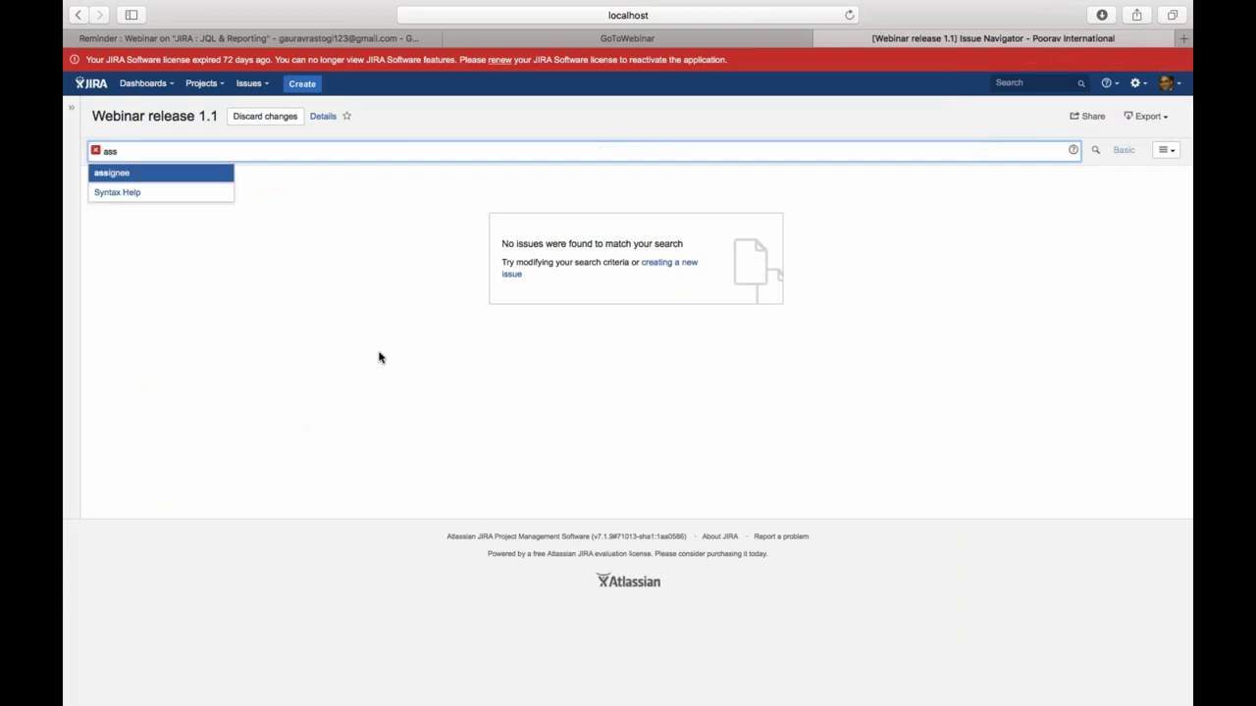
text(ignee = )
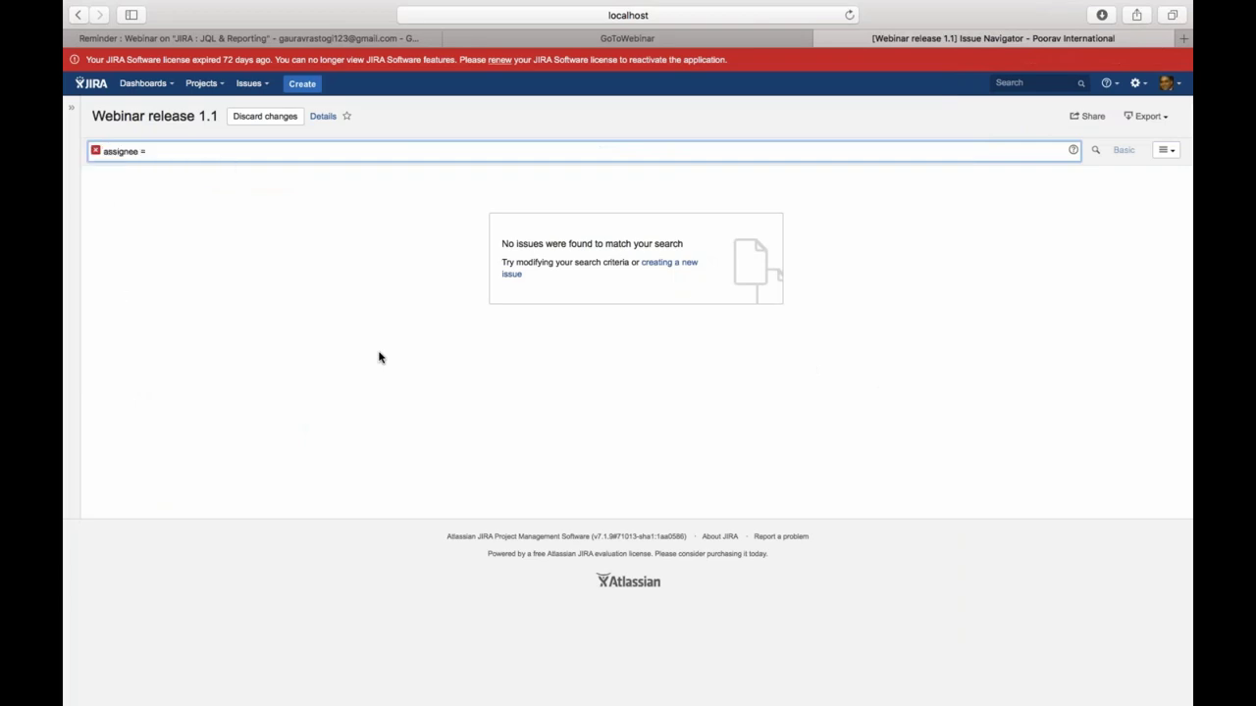
text(admin AND re)
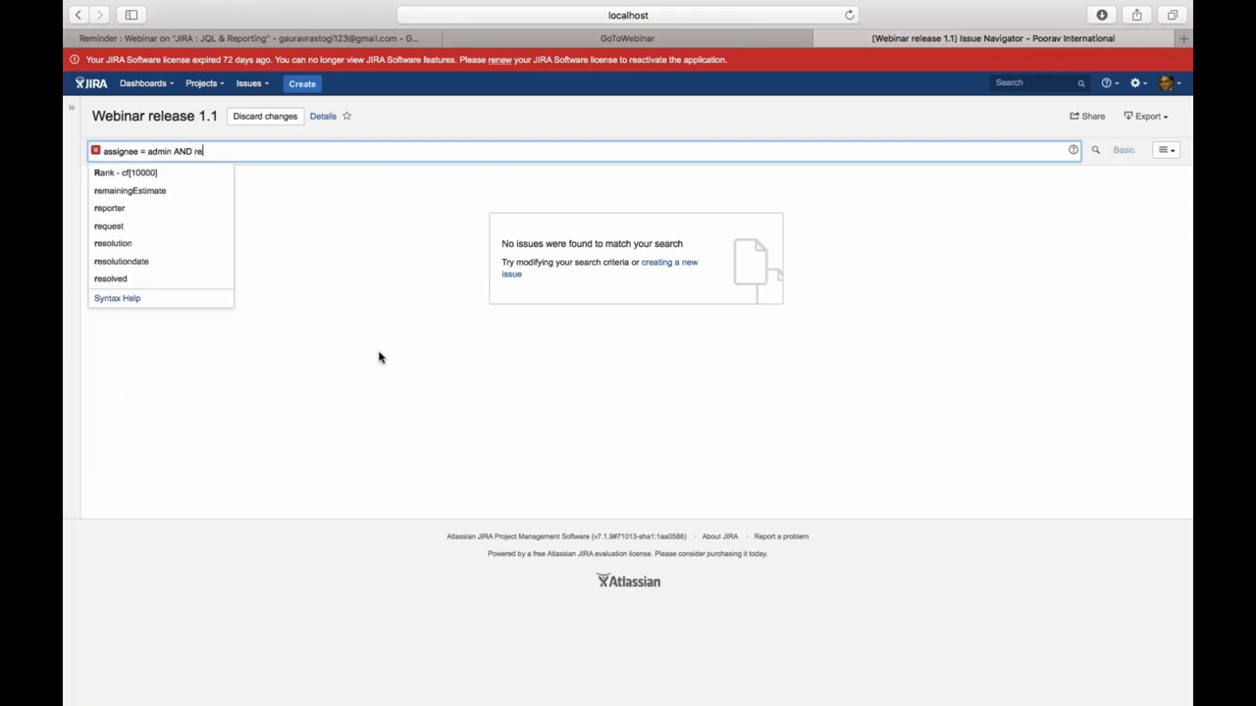
key(BackSpace)
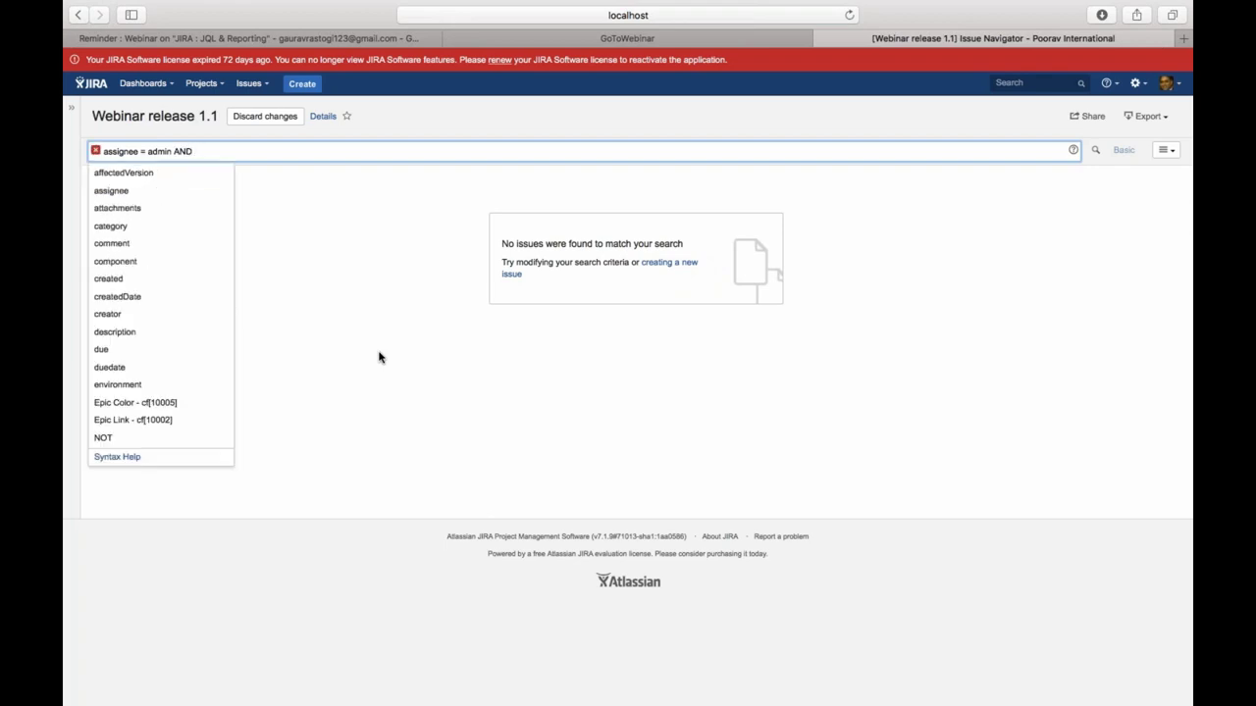
text(fixVersion )
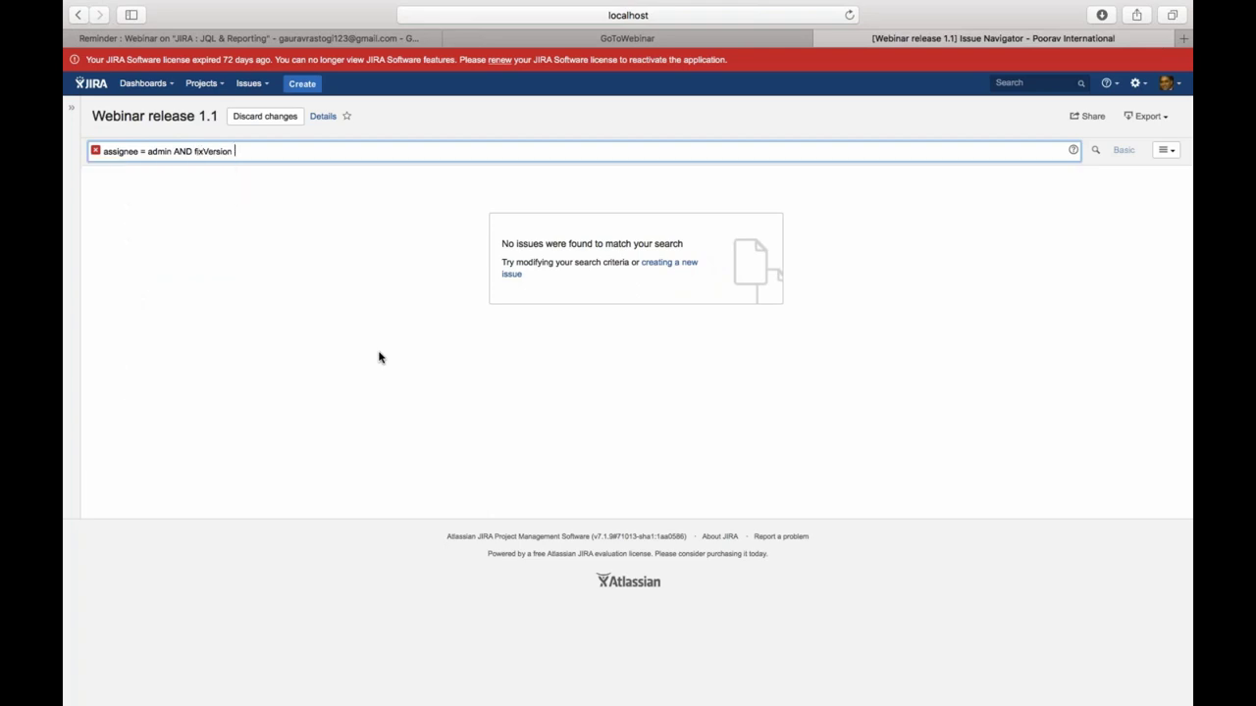
text(=)
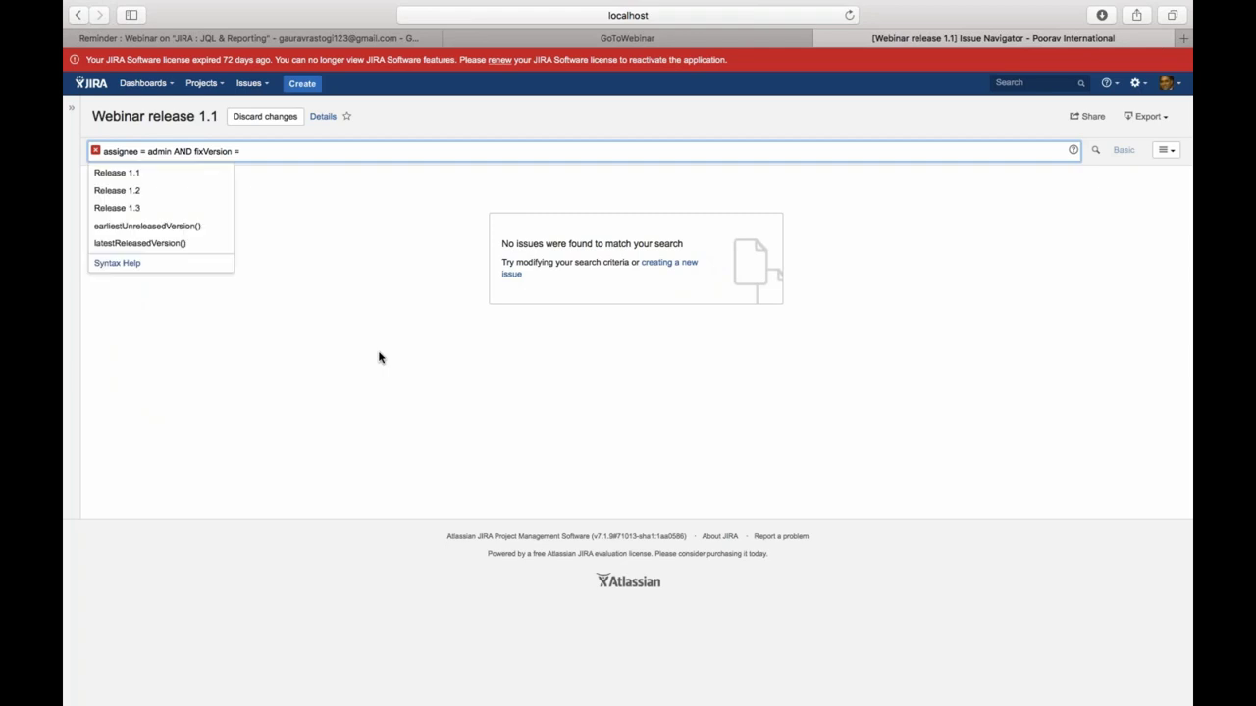
key(Down)
key(Return)
key(Return)
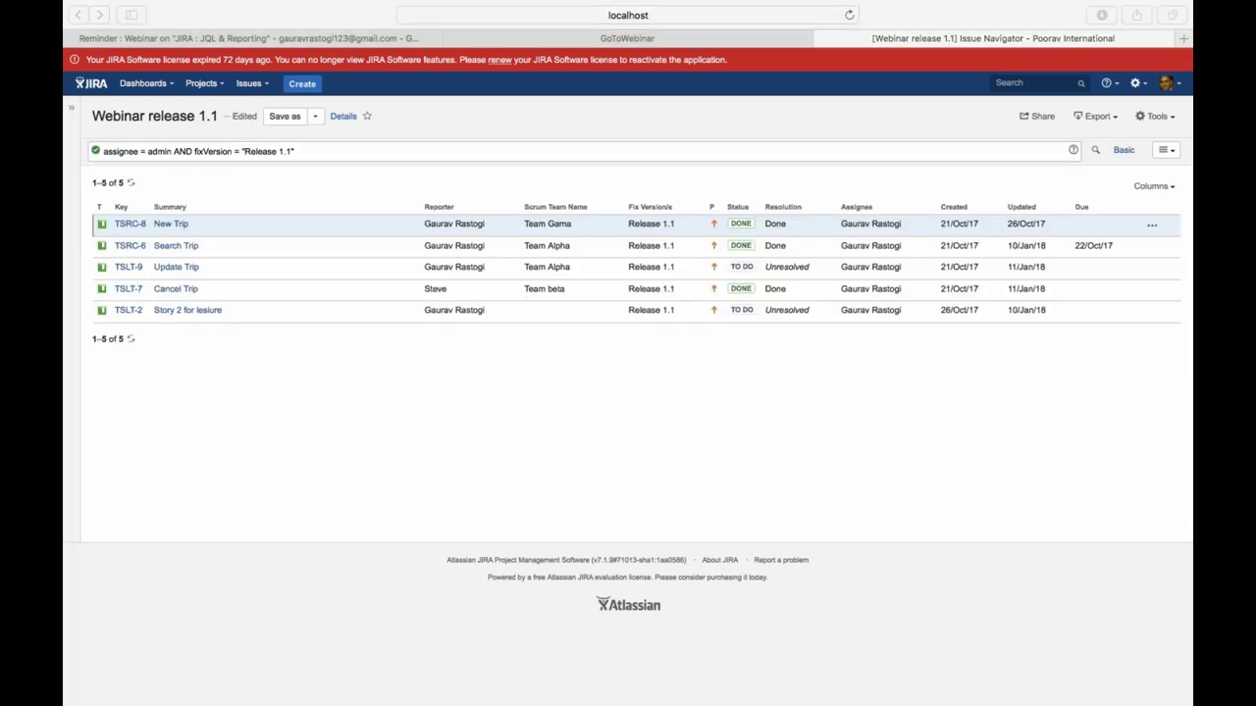
key(ctrl+Left)
drag(216, 461, 467, 461)
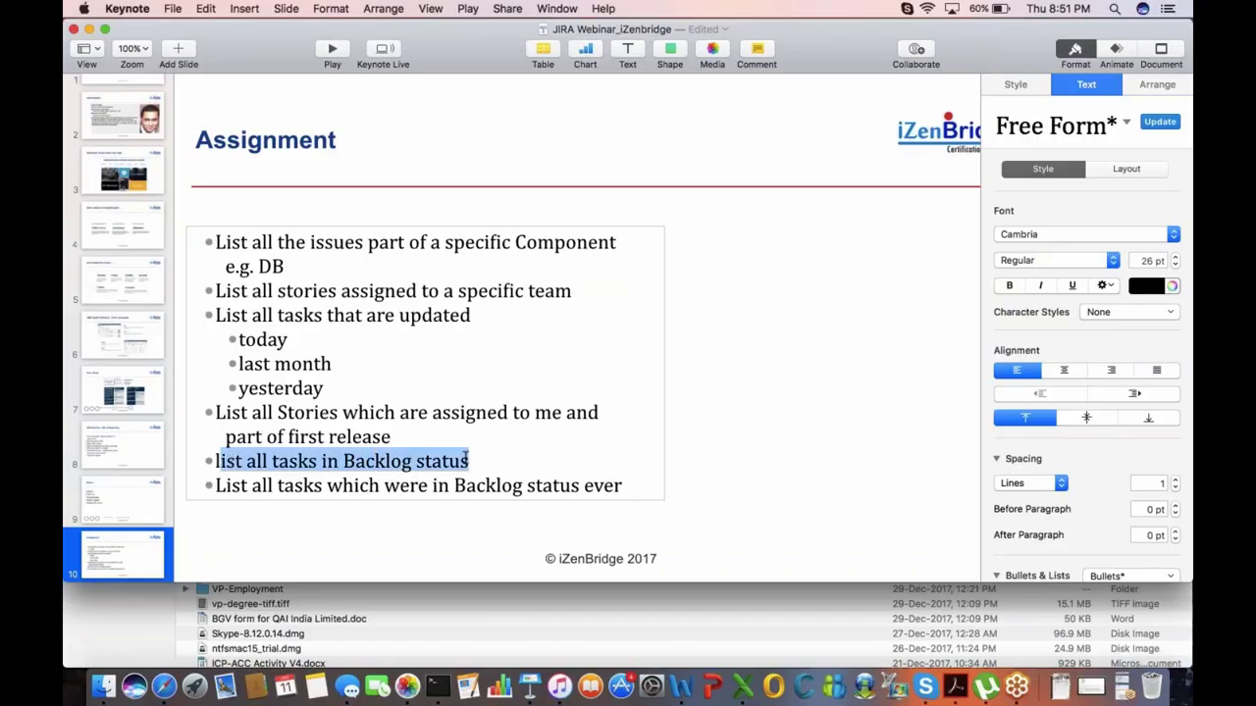
Replace the JQL query with status = Backlog and run it, listing 60 backlog issues
key(ctrl+Right)
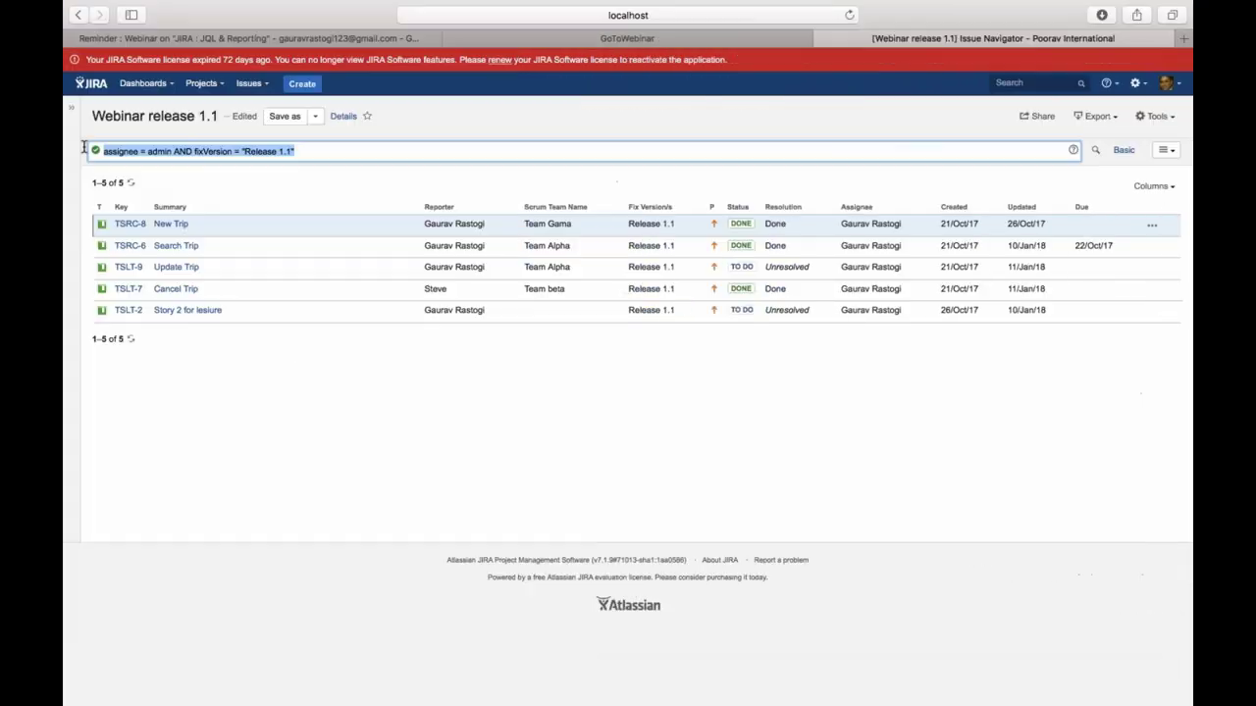
key(BackSpace)
text(st)
key(Return)
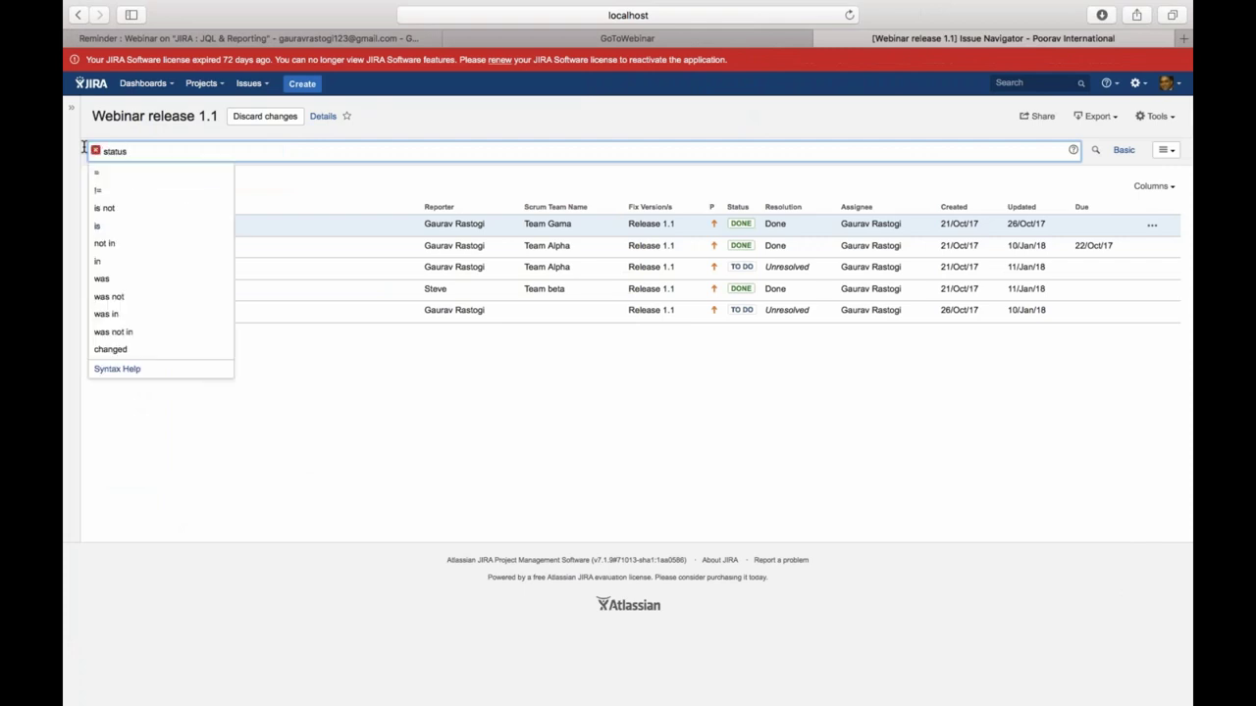
key(Down)
key(Return)
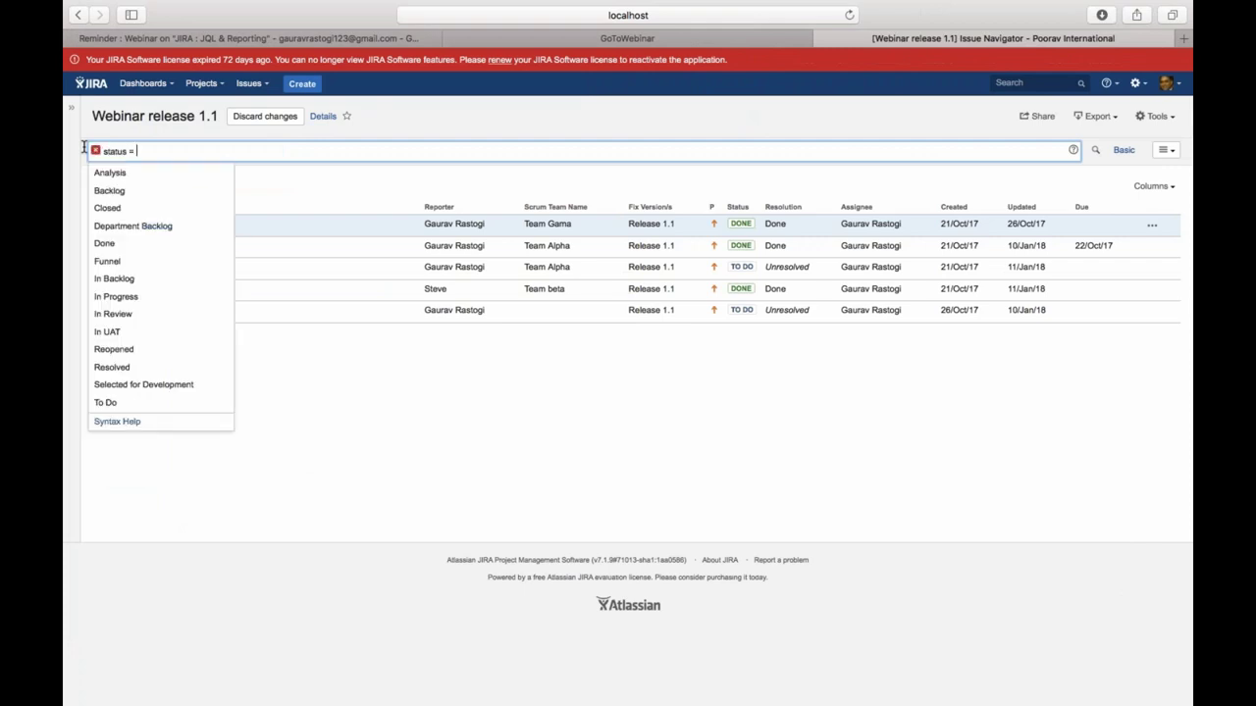
key(Down)
key(Return)
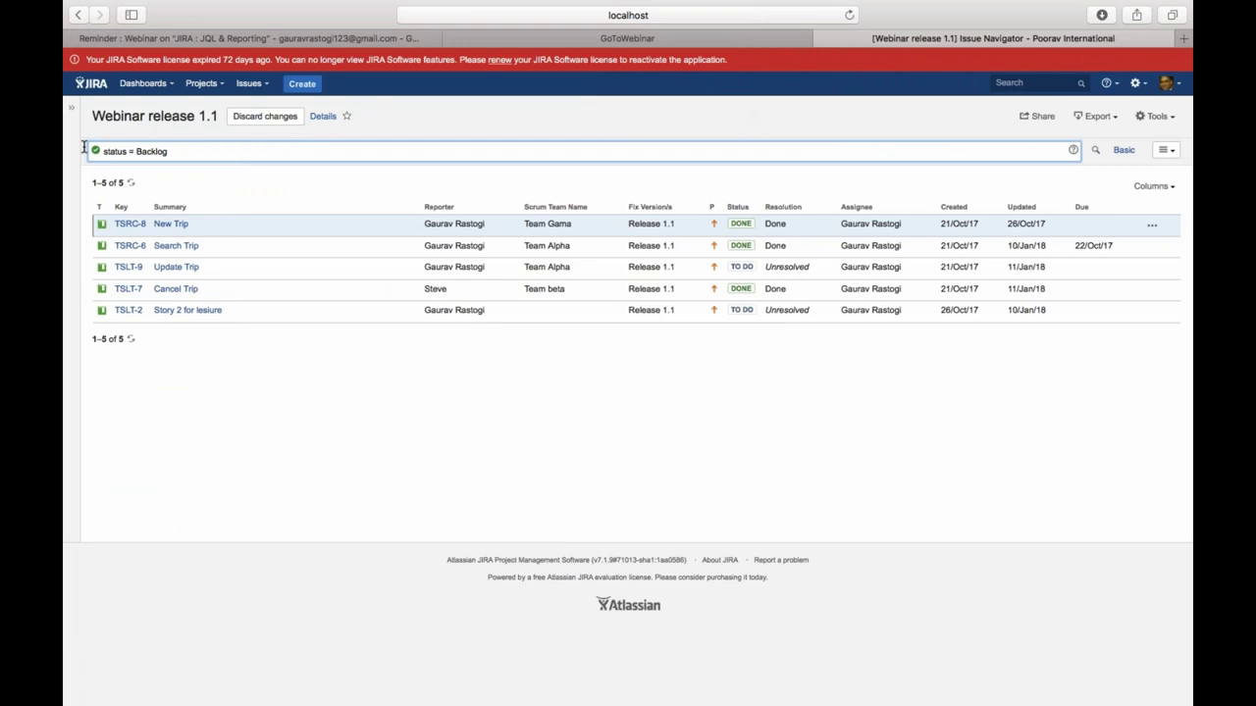
key(Return)
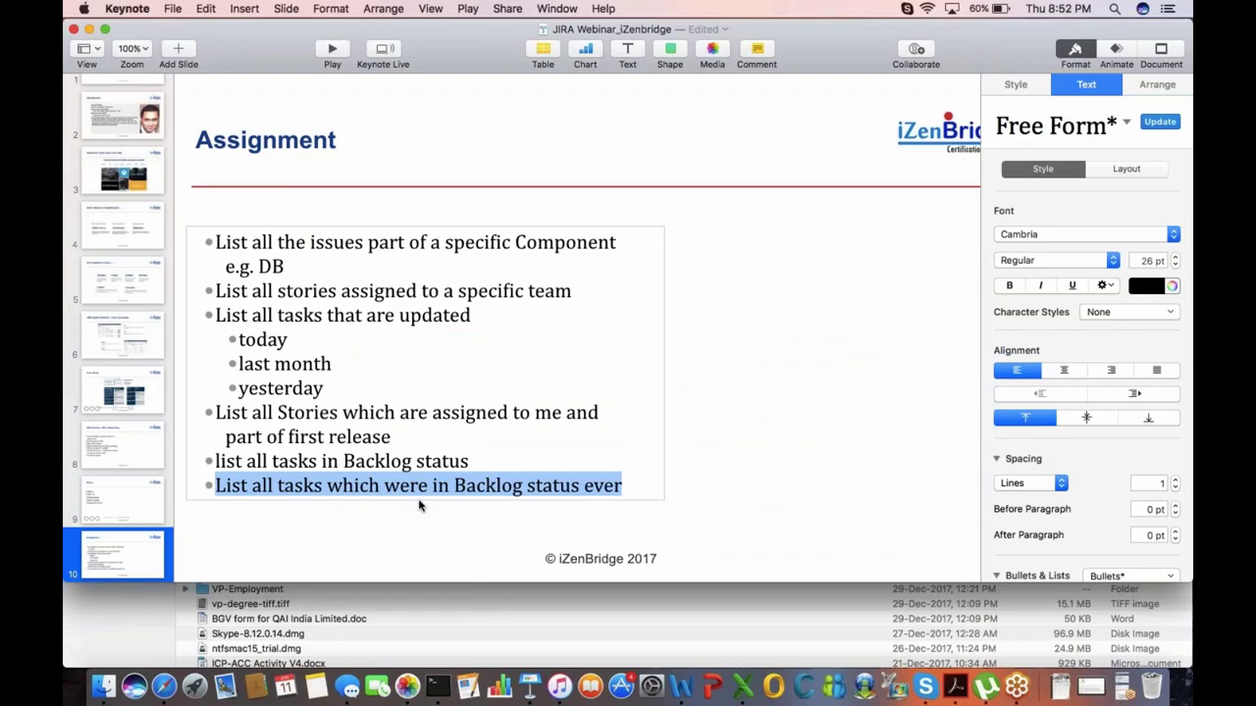
Run 'status changed FROM backlog' for four results and open issue JT-11 'Developer View in JIRA'
key(ctrl+Right)
click(174, 148)
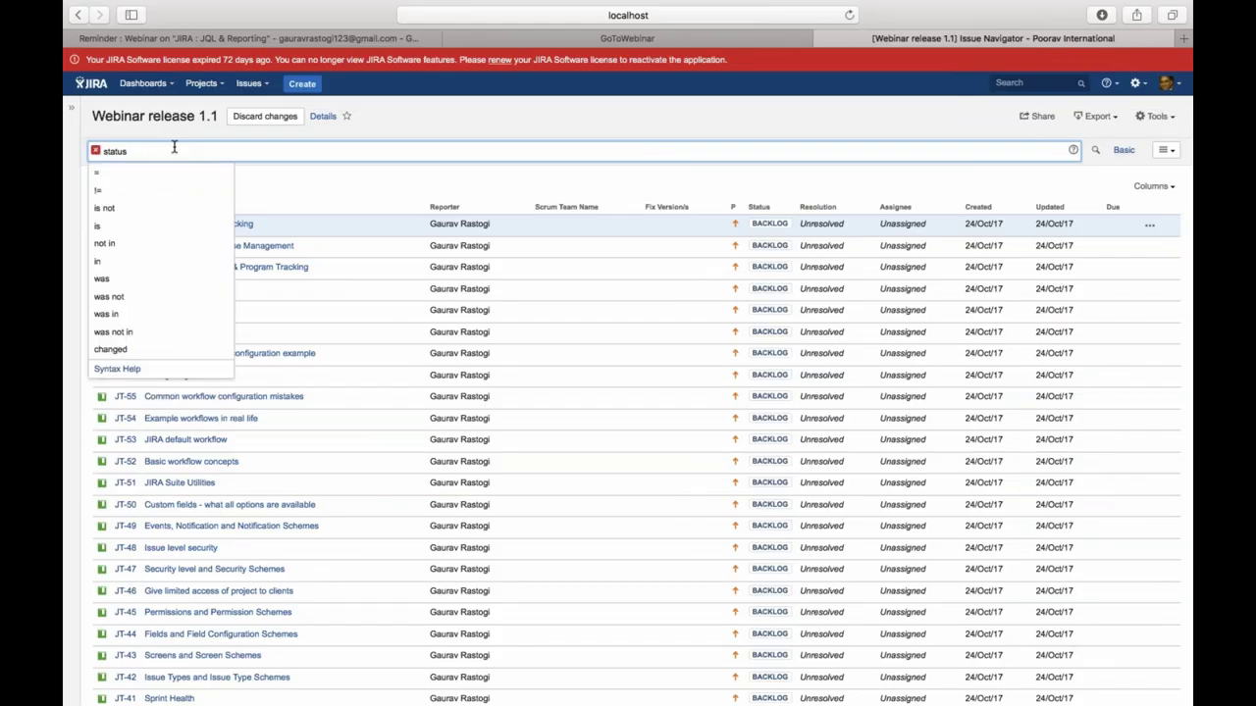
key(Up)
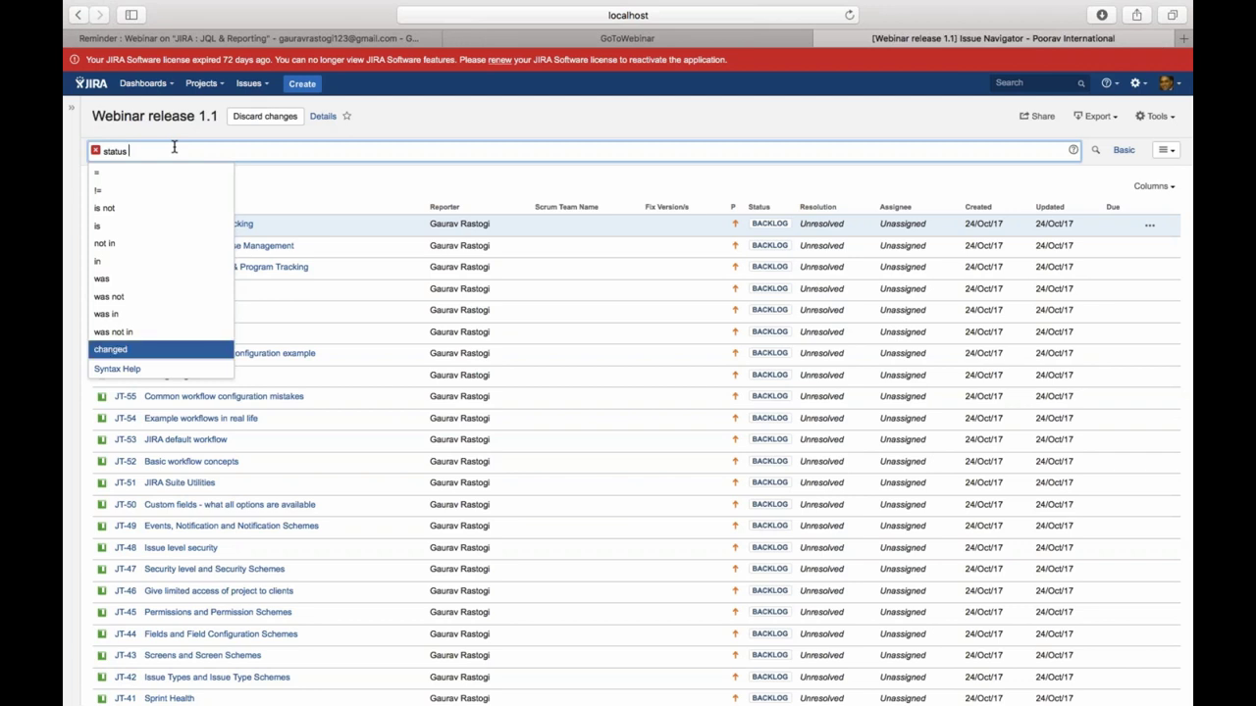
key(Return)
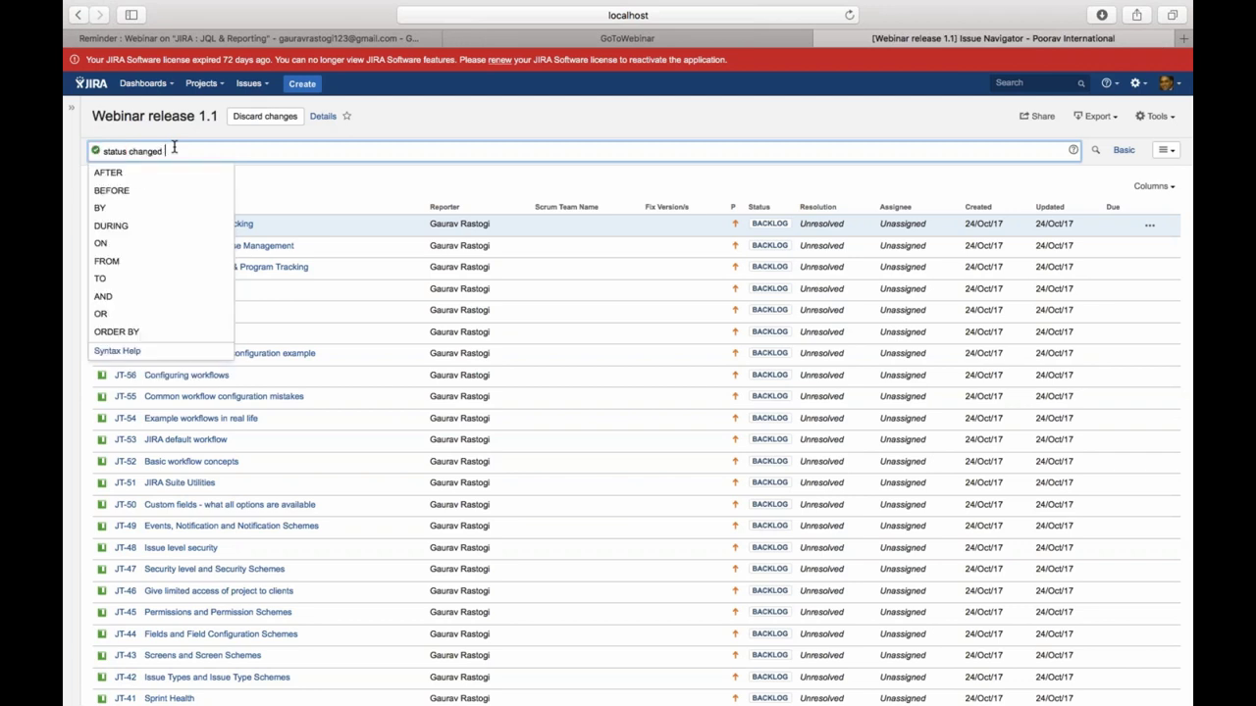
key(Down)
key(Down)
key(Down)
key(Down)
key(Down)
key(Down)
key(Return)
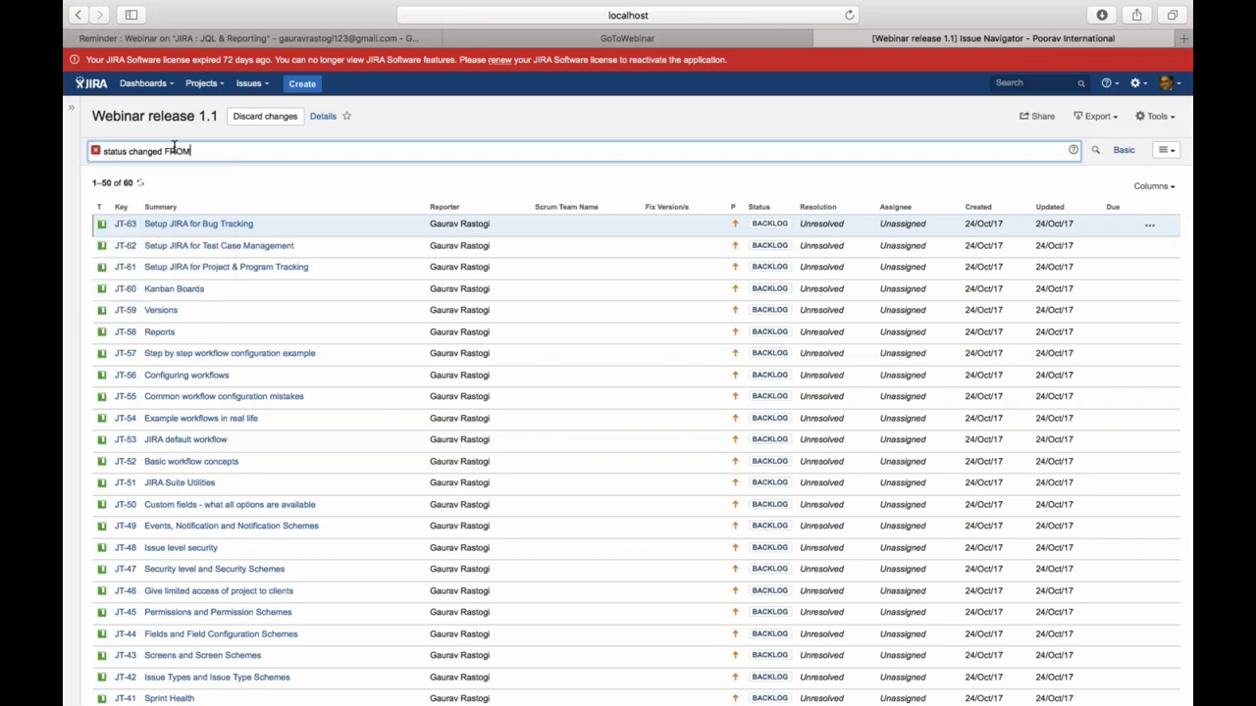
text(backlo)
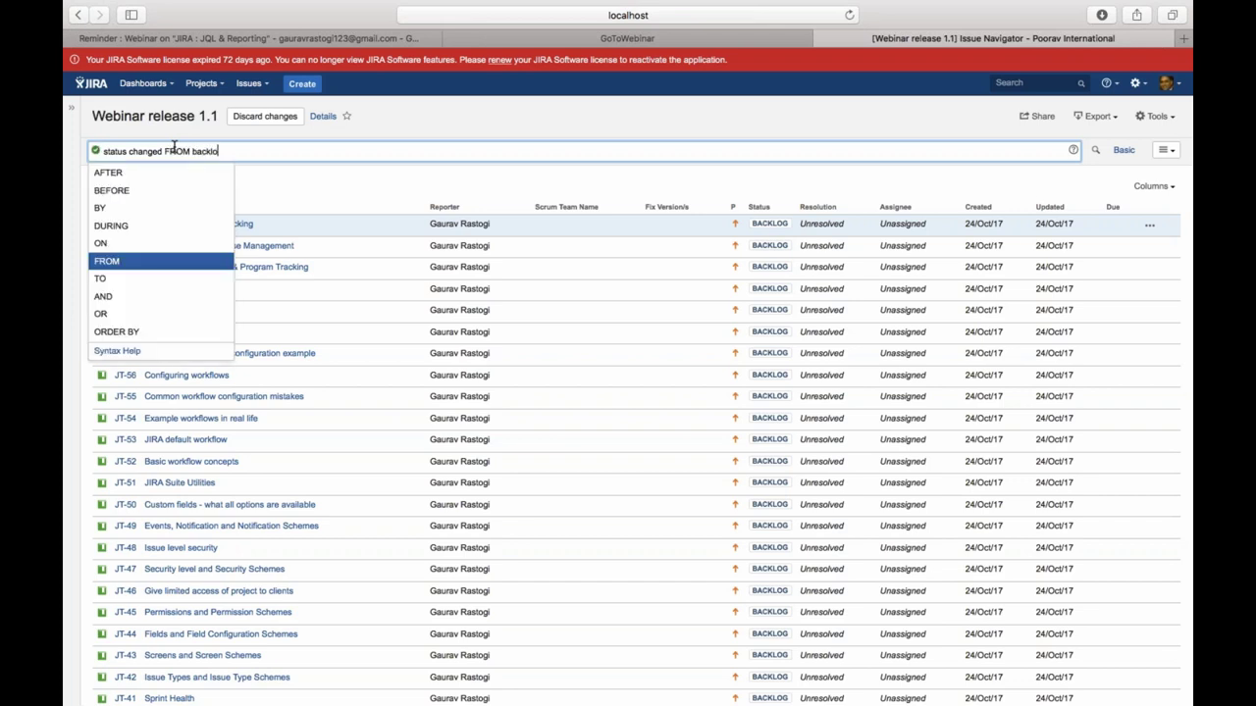
text(g)
click(1095, 150)
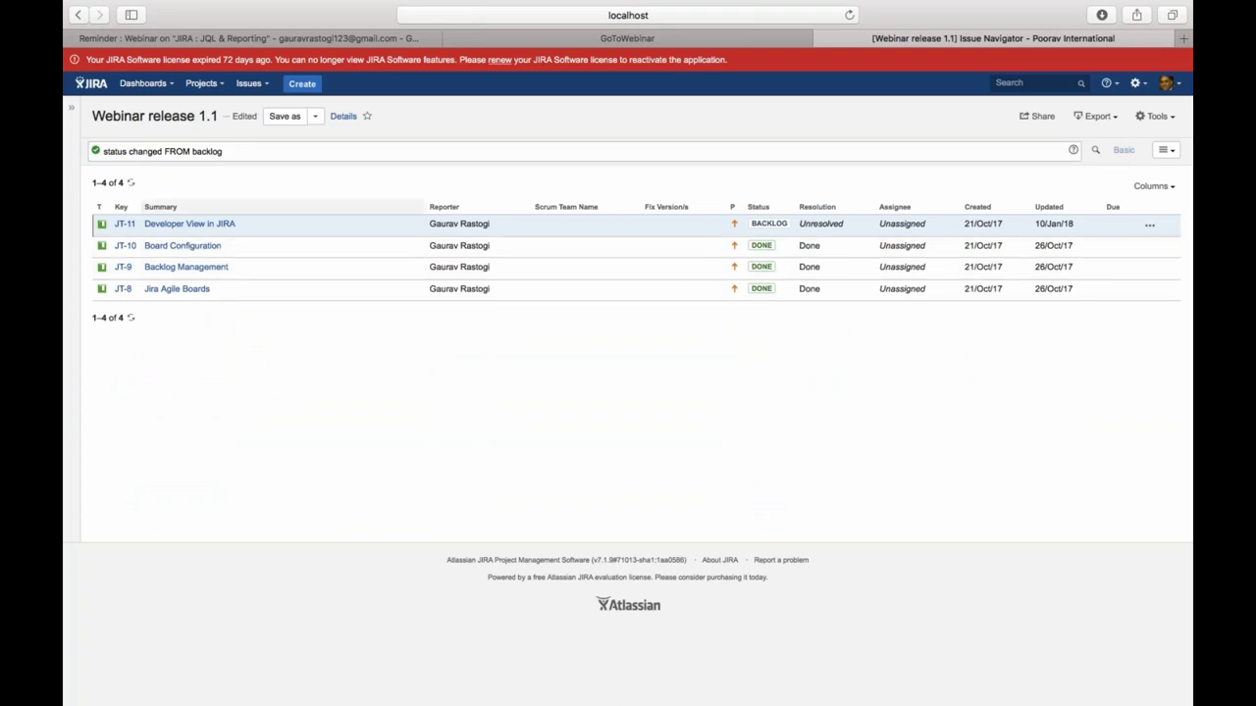
click(188, 225)
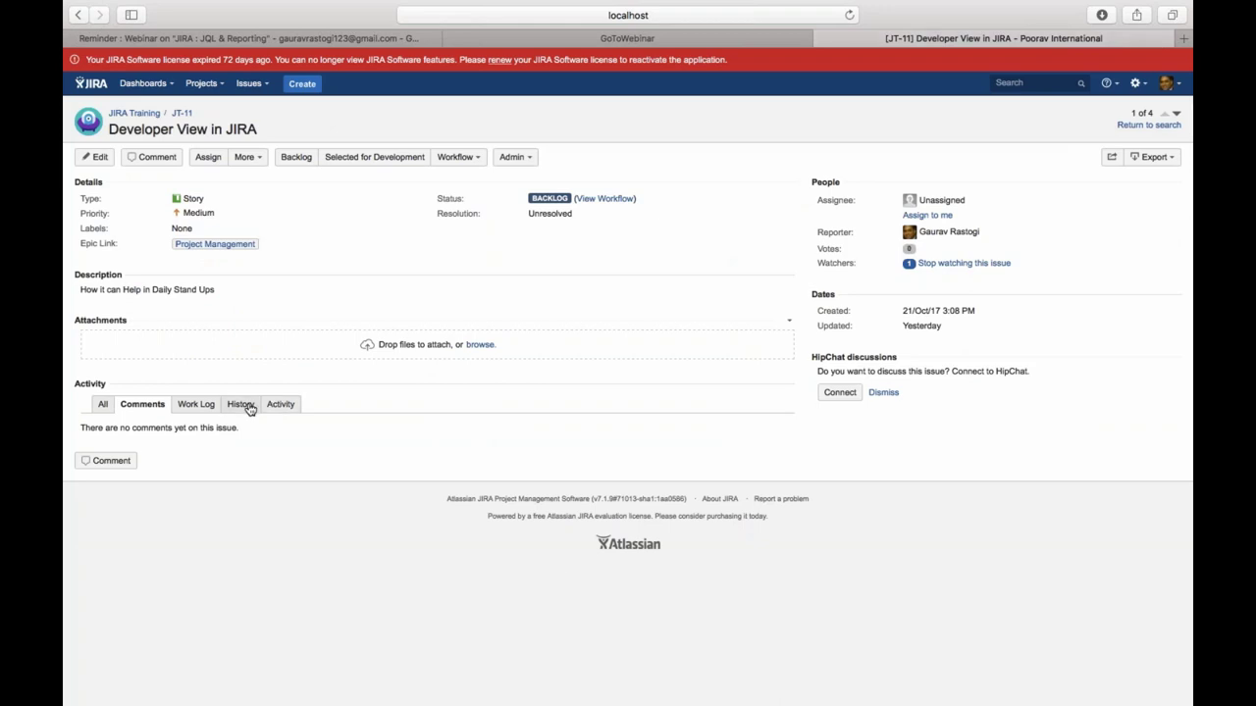
click(250, 409)
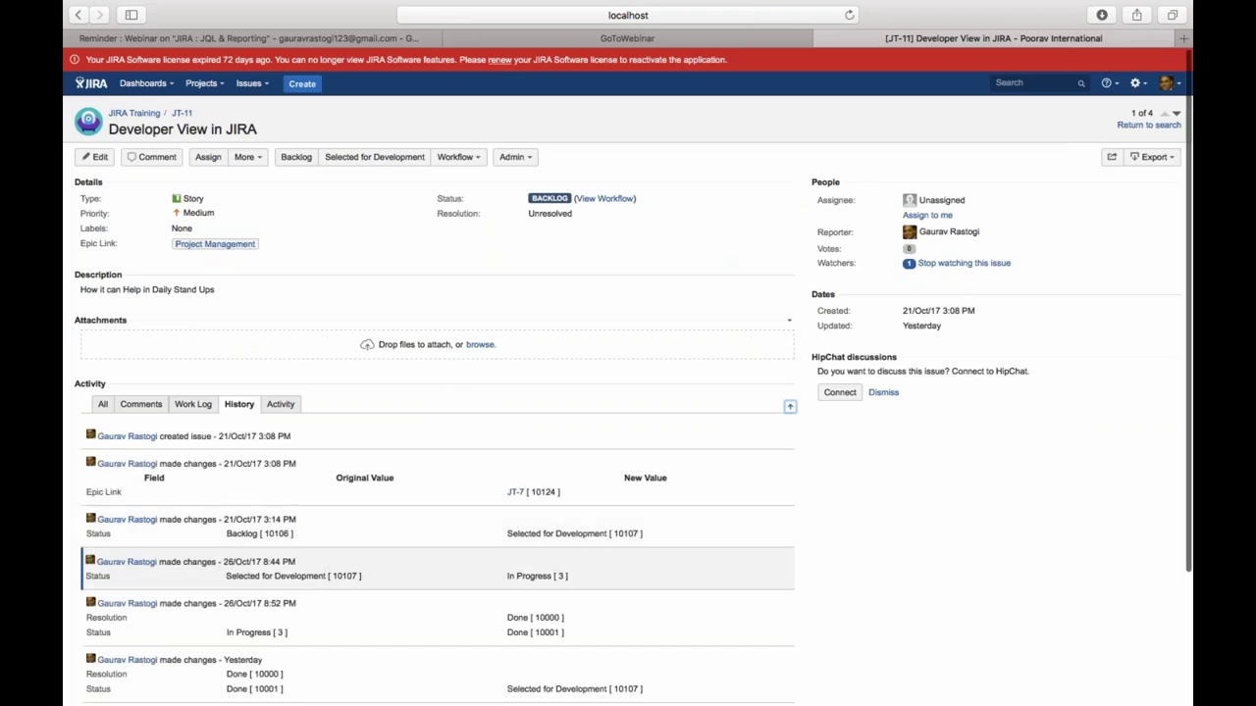
scroll(628, 393, down, 1)
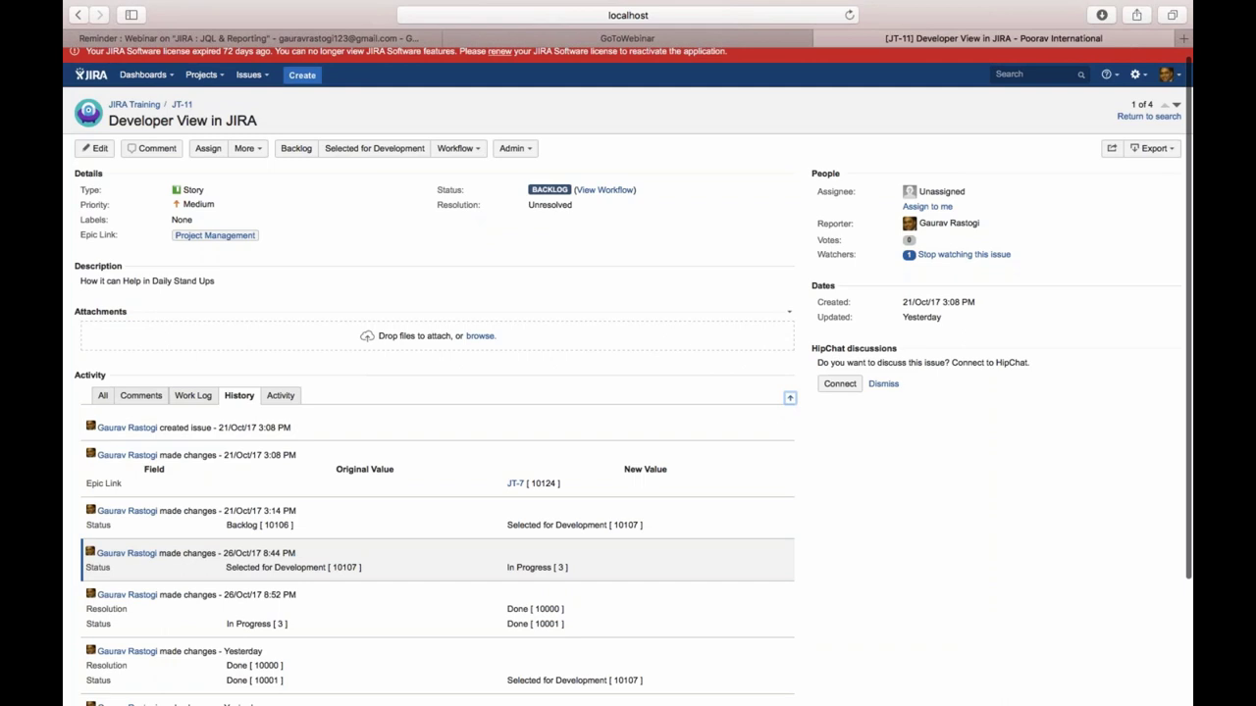
scroll(442, 452, down, 5)
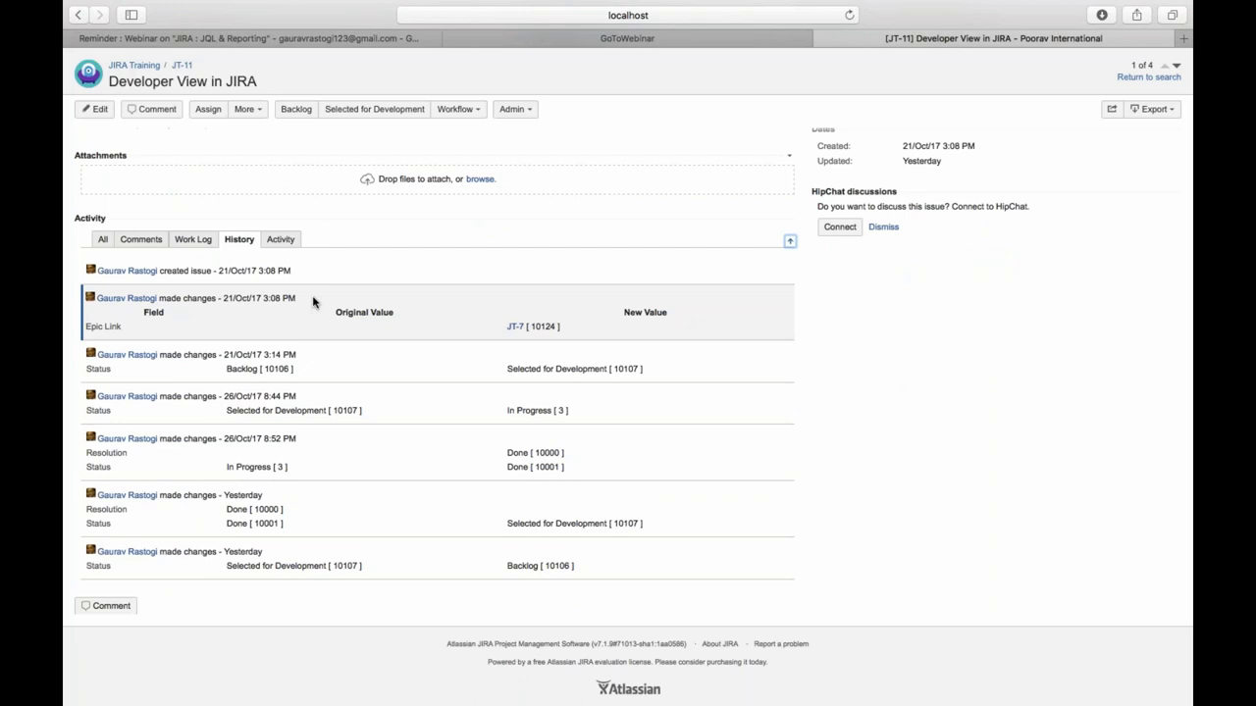
scroll(314, 302, up, 1)
scroll(314, 303, up, 5)
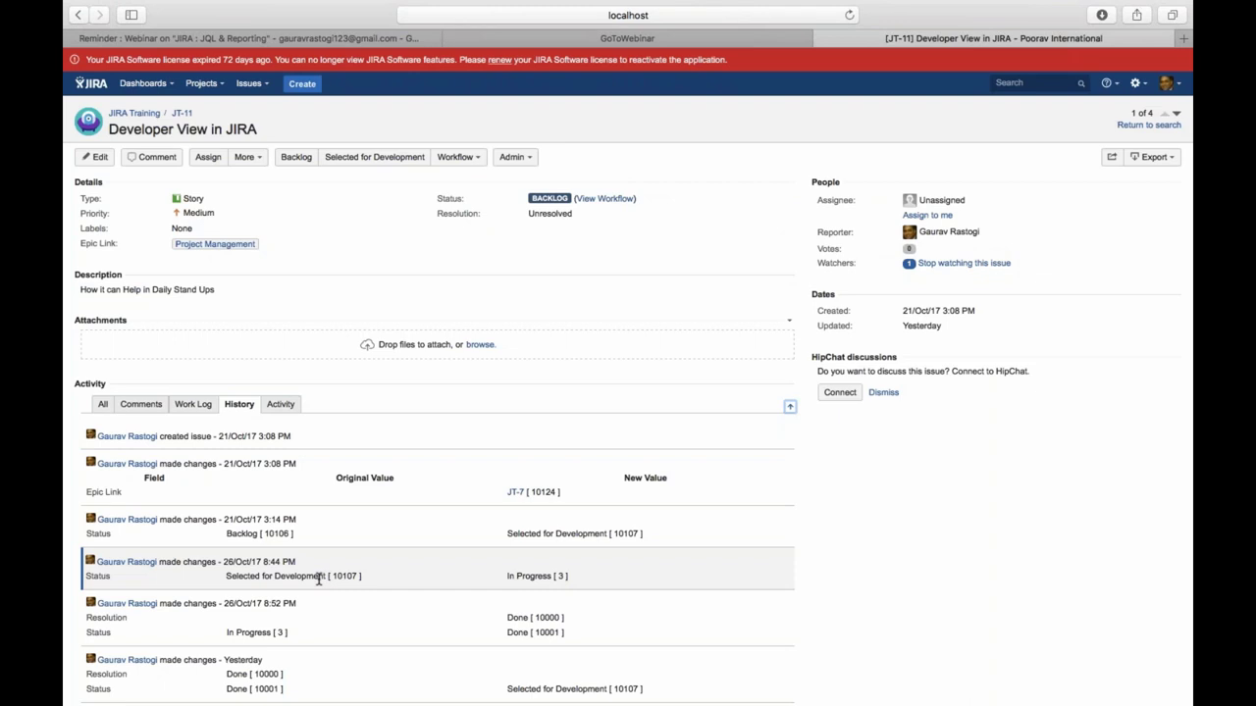
scroll(319, 579, down, 2)
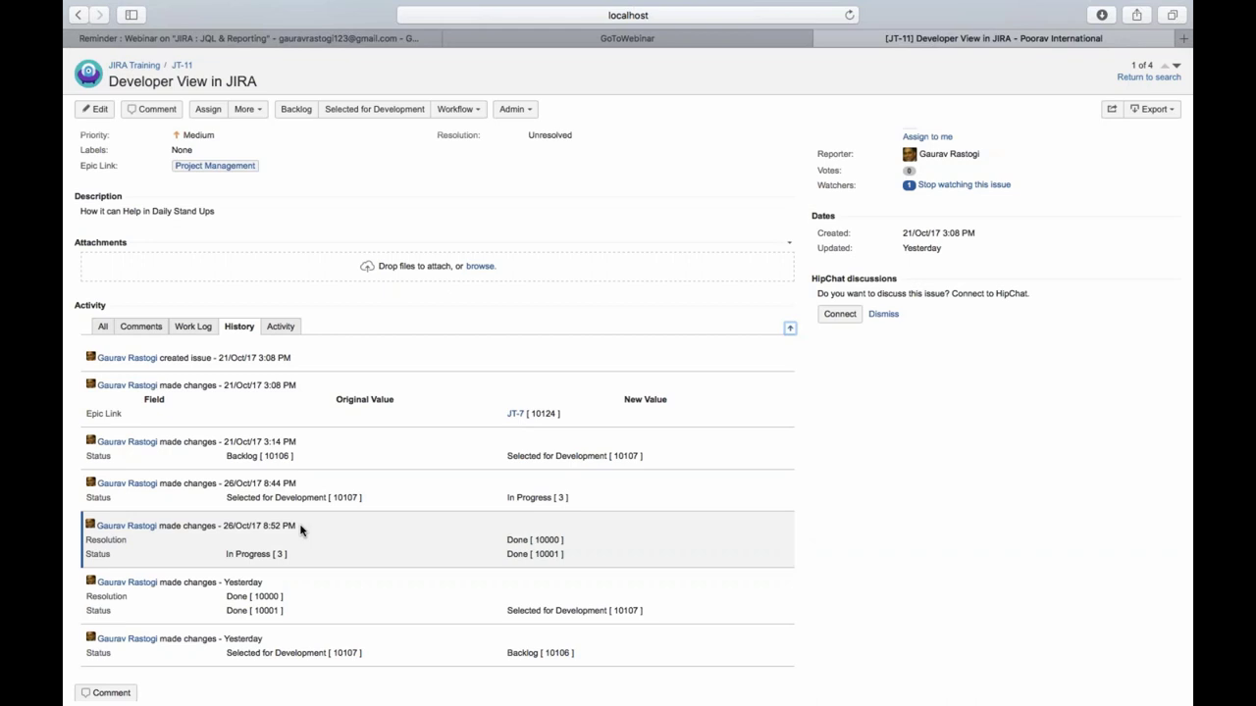
scroll(300, 530, up, 2)
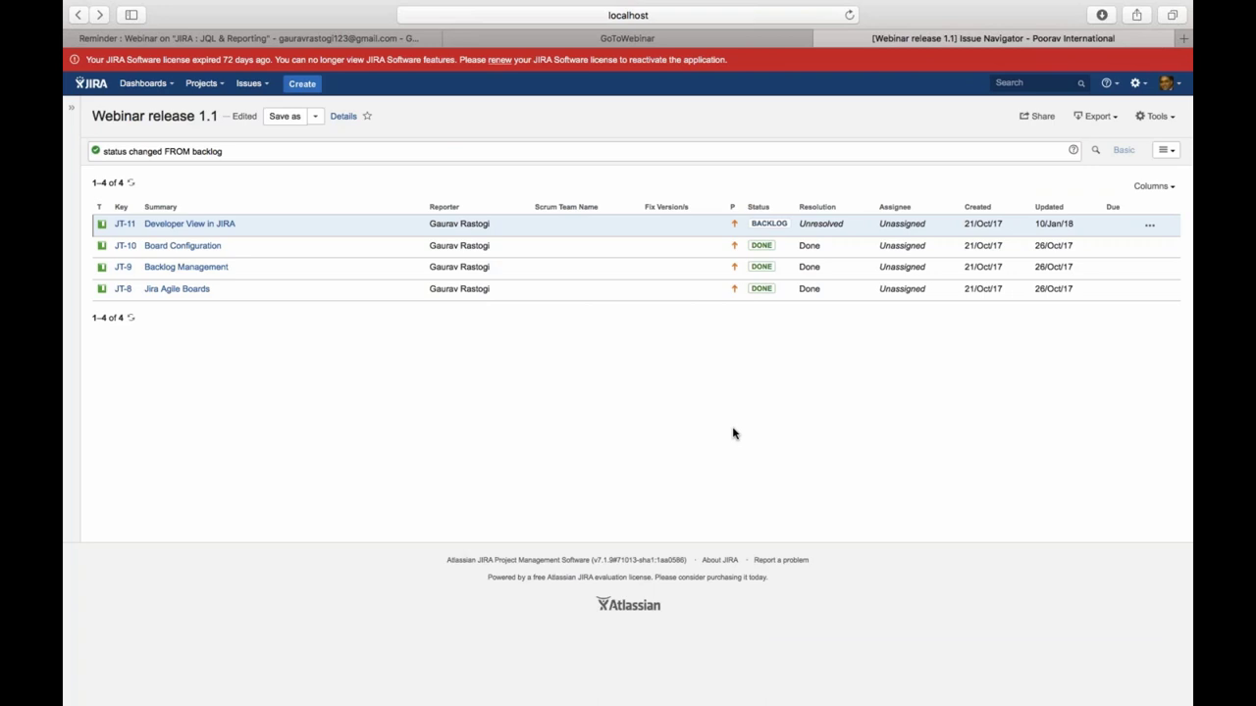
Return to the Keynote Assignment slide, then launch PowerPoint from the Dock
key(super+Tab)
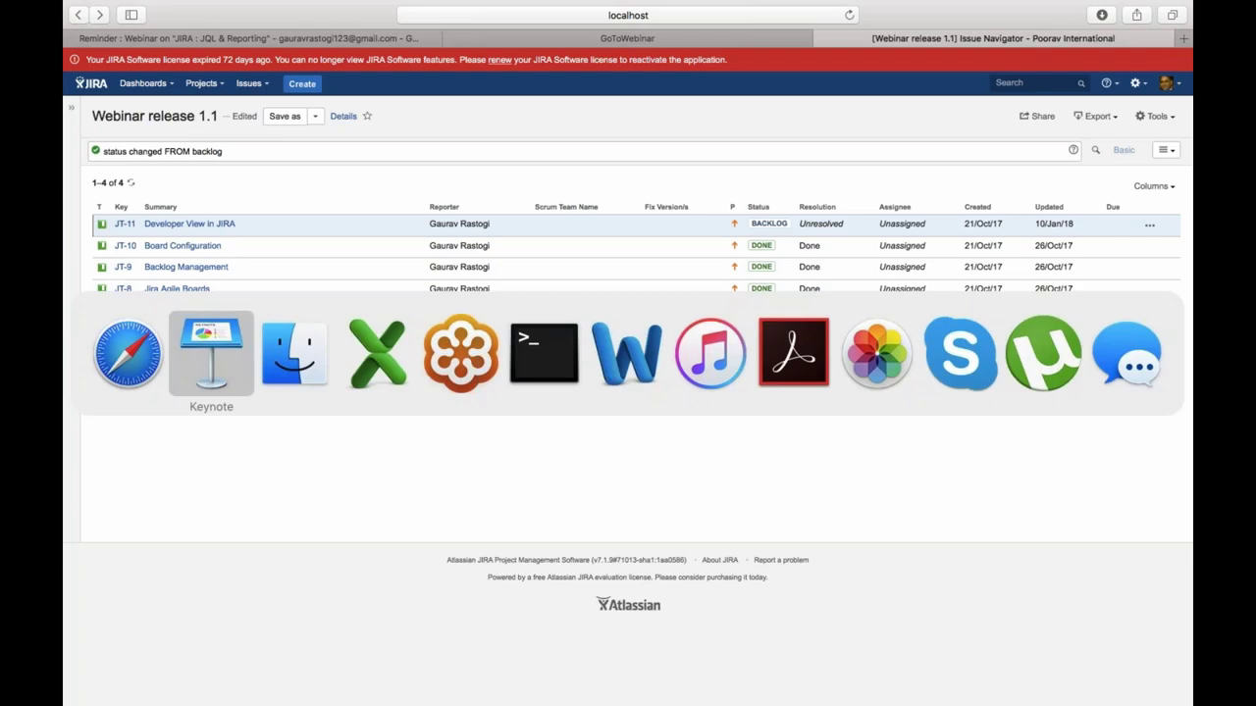
key(super)
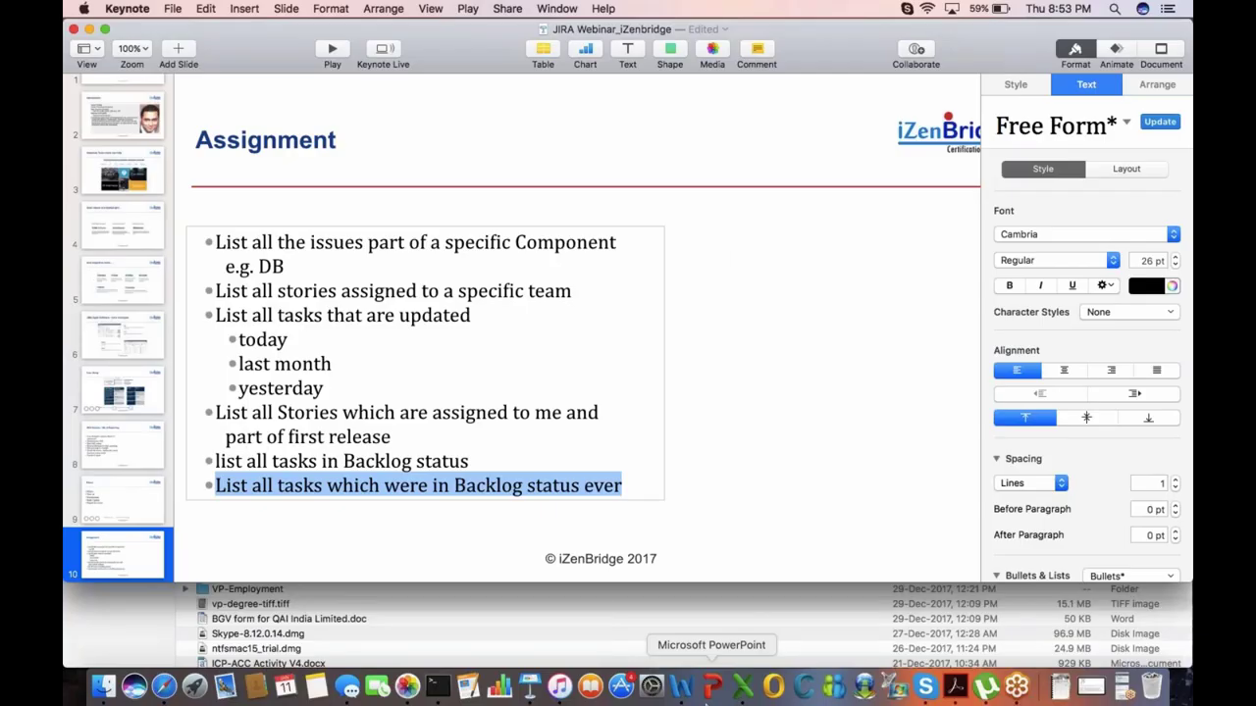
click(710, 688)
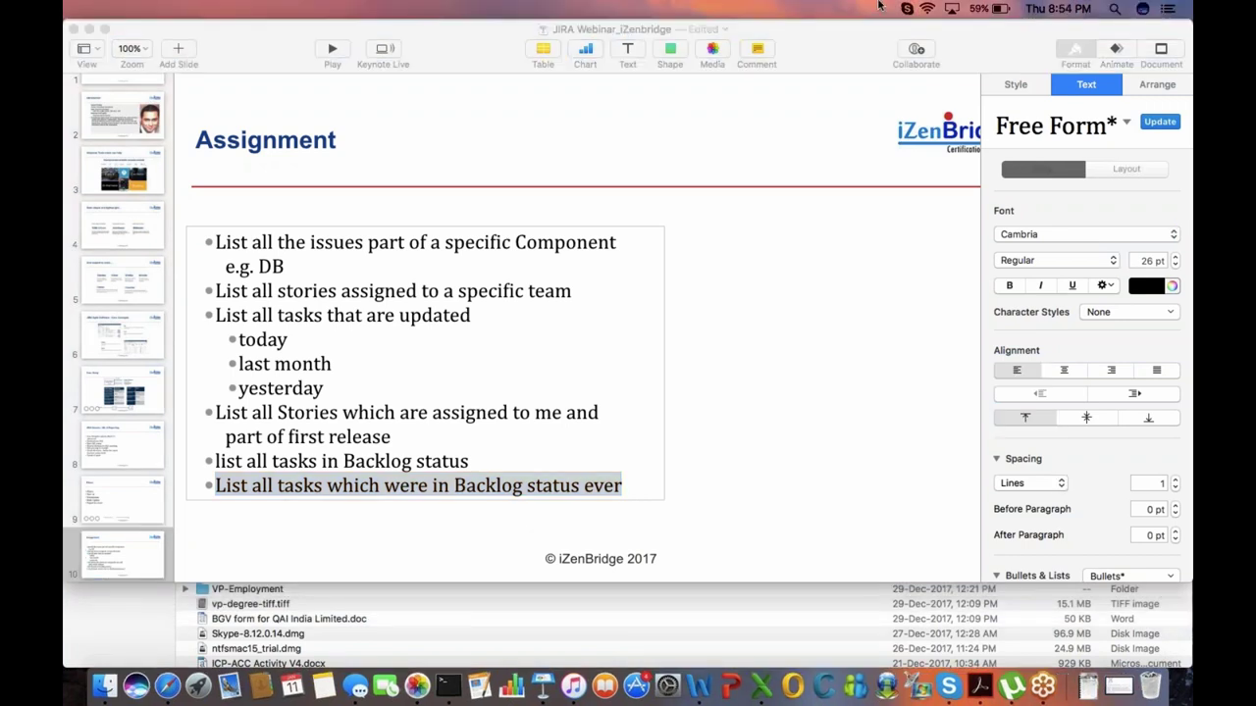
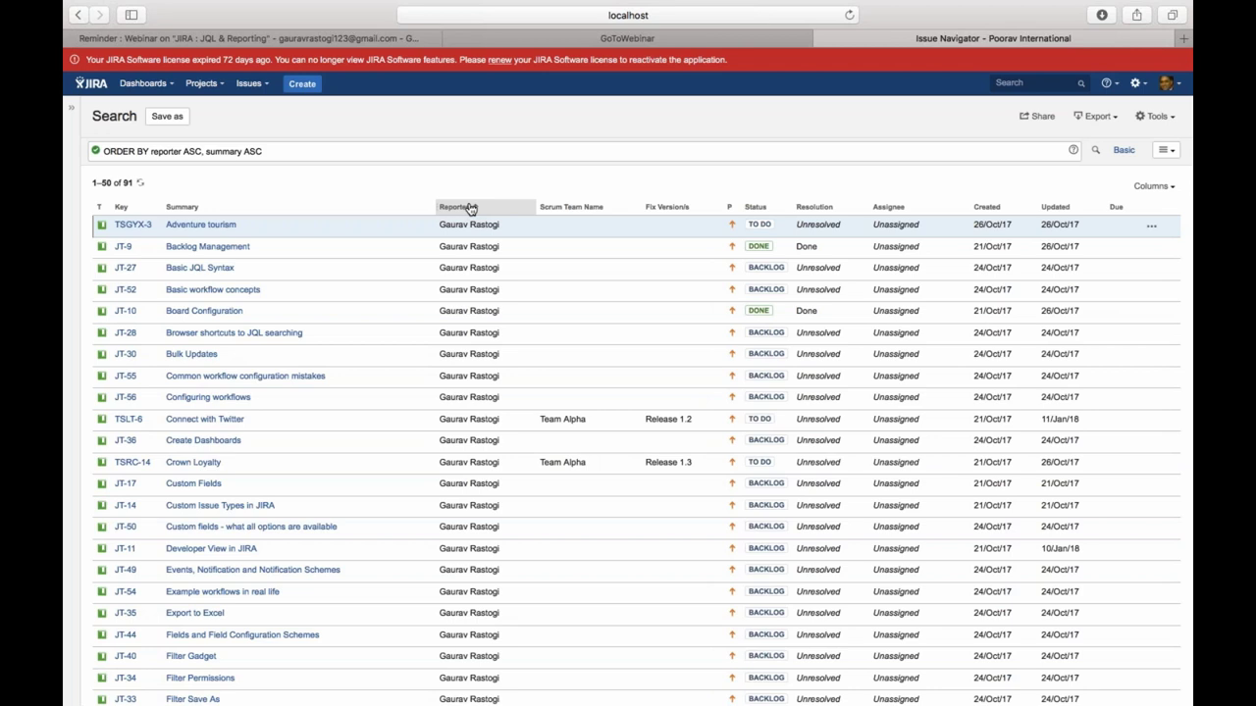
Sort the search results by Scrum Team Name ascending, then switch to the Keynote Assignment slide
click(571, 207)
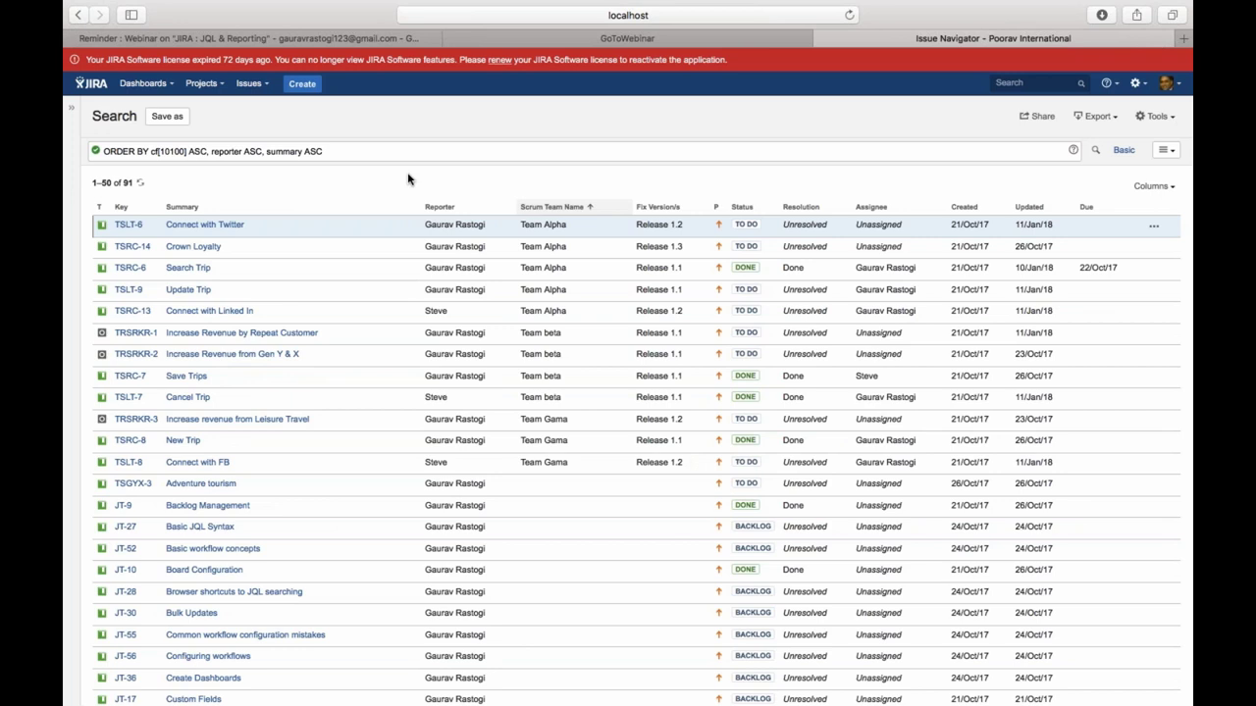
key(super+Tab)
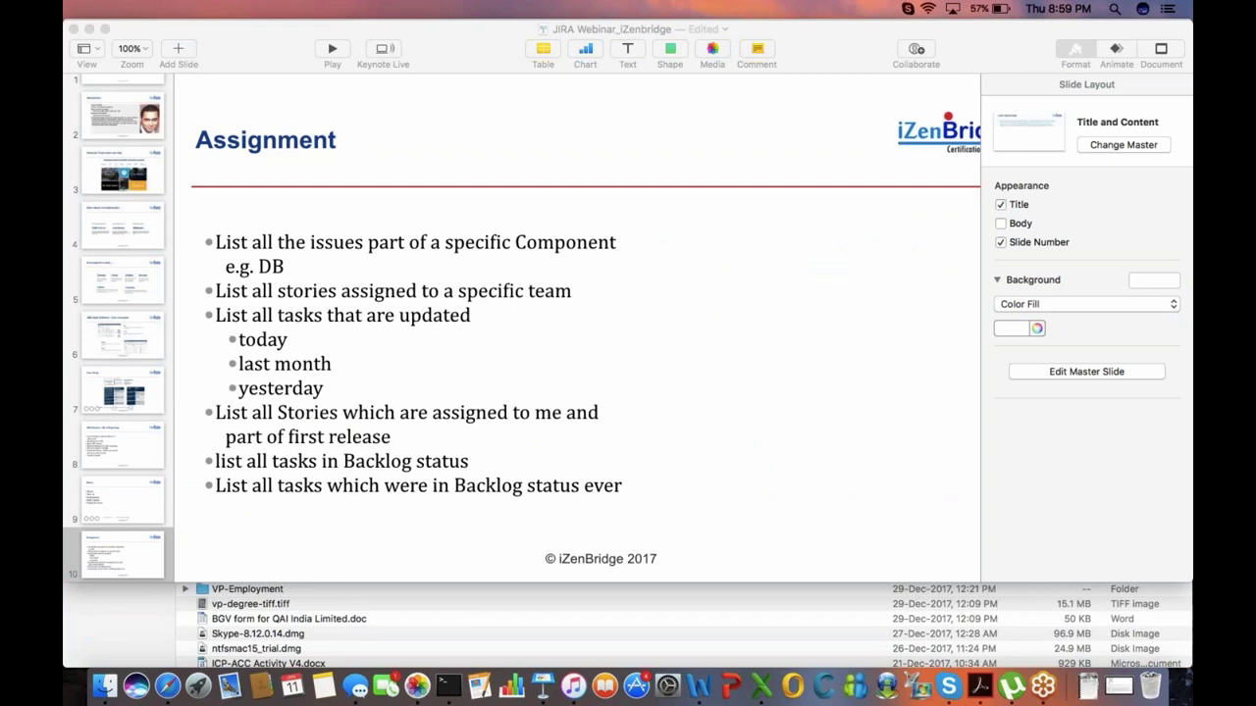
Leave the Keynote deck and return to the JIRA results sorted by Scrum Team Name
click(824, 289)
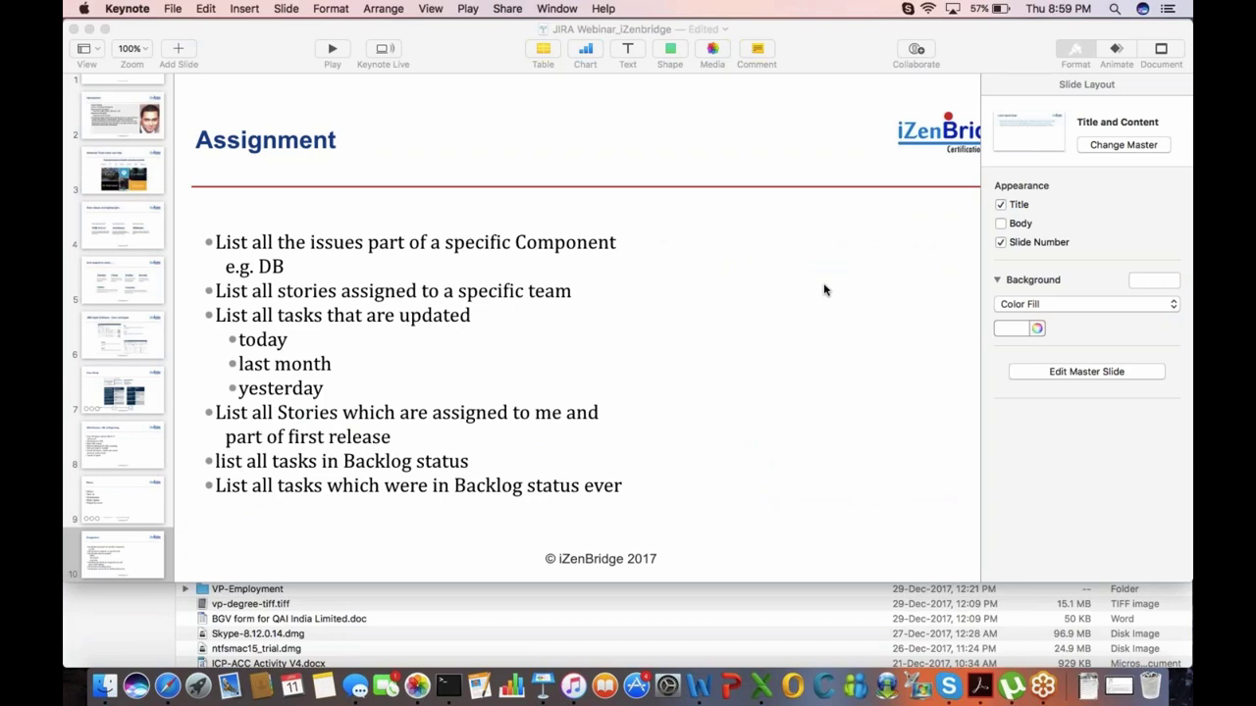
click(824, 290)
key(super+Tab)
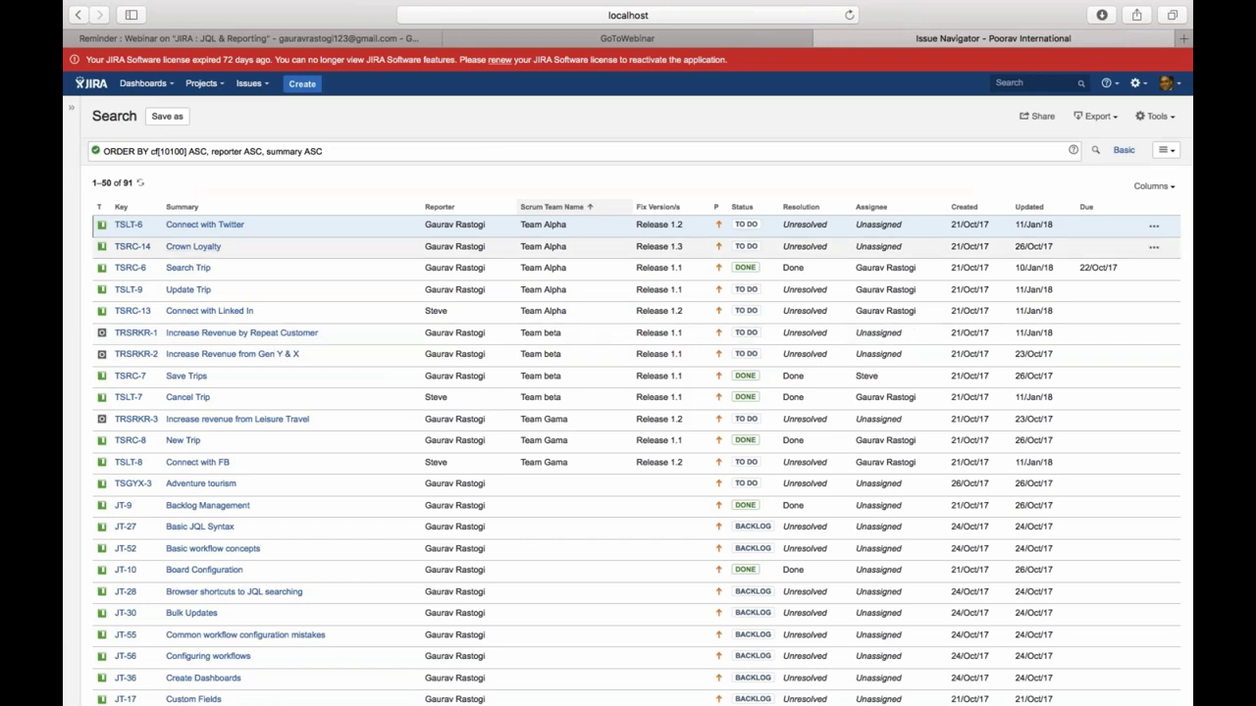
Open issue TSRC-14 Crown Loyalty from the results and expand its More actions
click(111, 227)
click(133, 246)
click(132, 246)
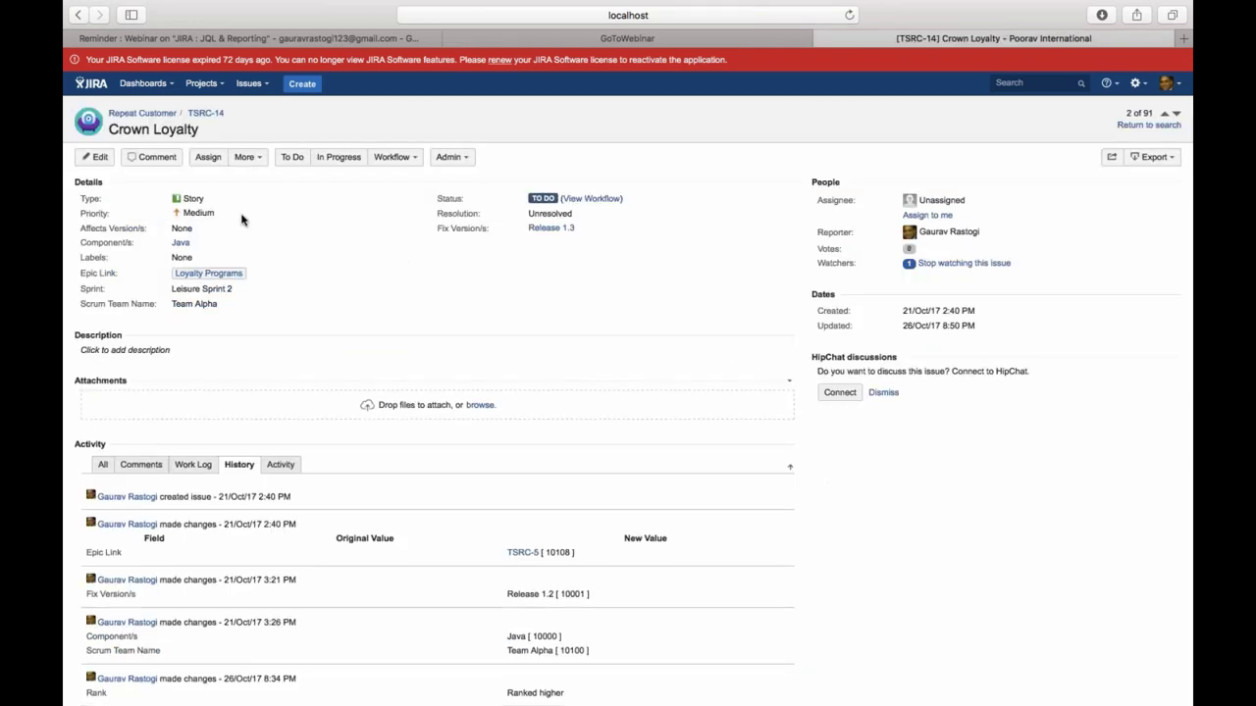
click(261, 163)
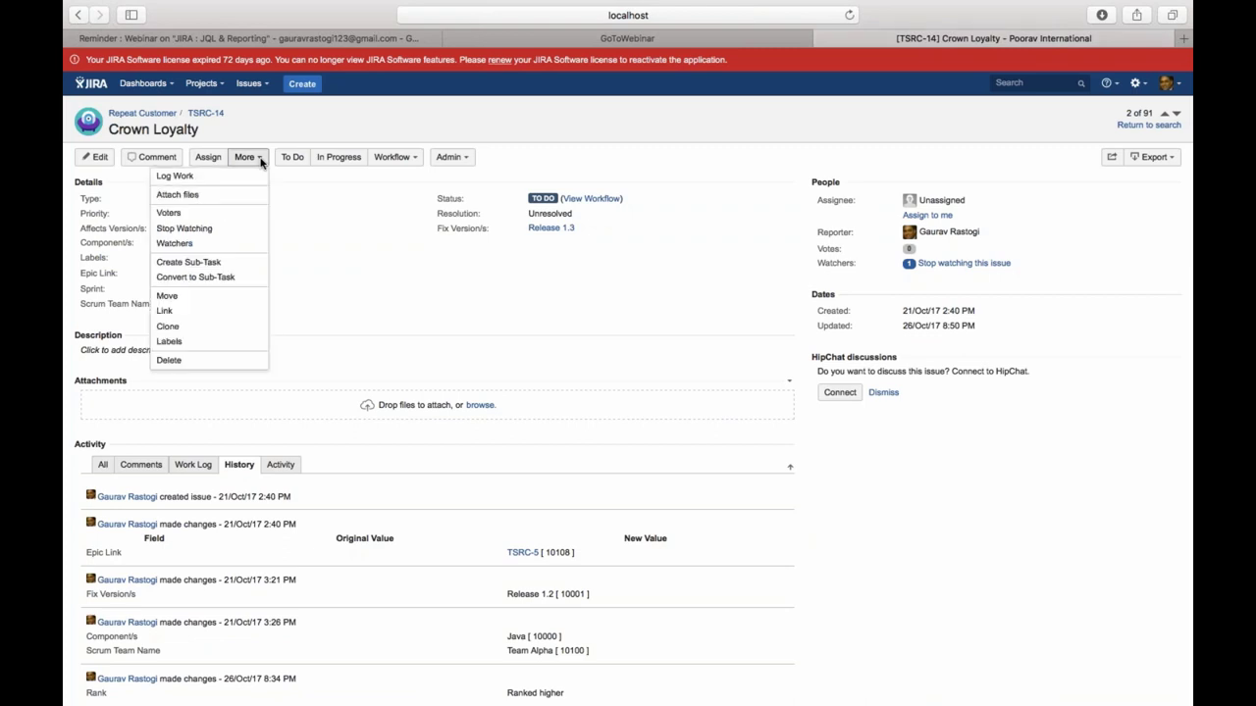
Link TSRC-14 as 'is blocked by' TSLT-10 with comment 'this is a bug found in UAT and we nee dto close it'
click(187, 314)
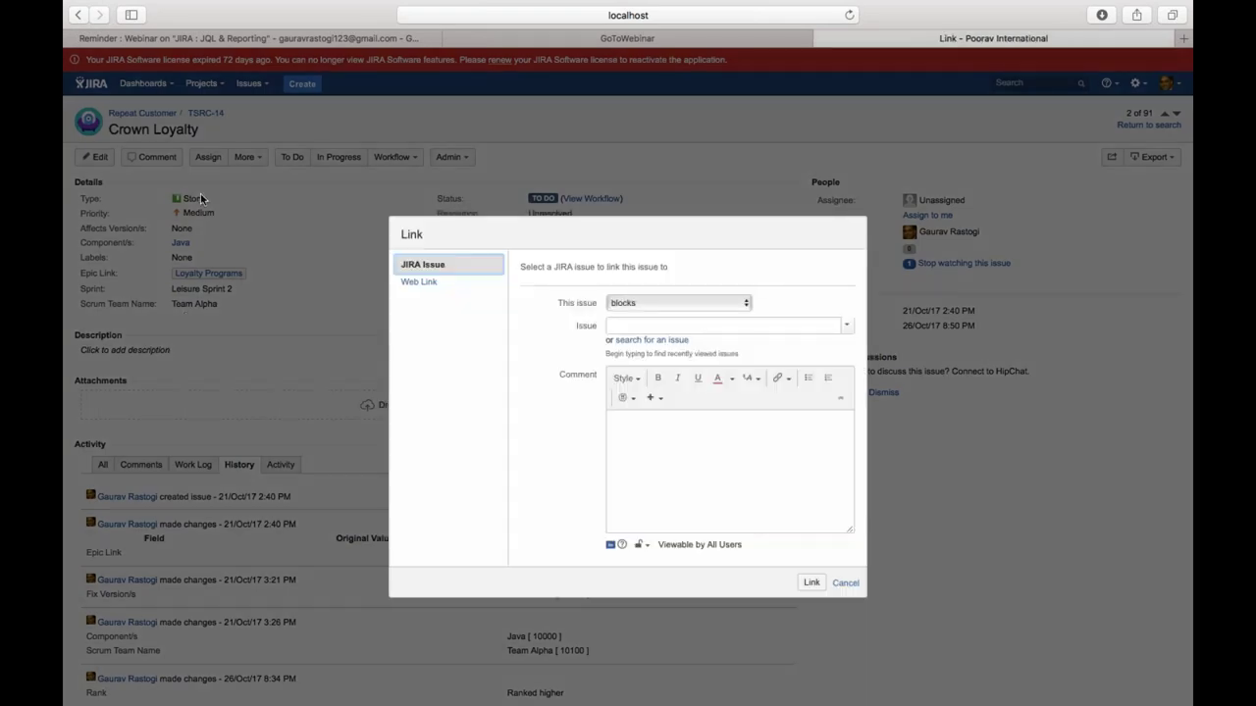
key(Tab)
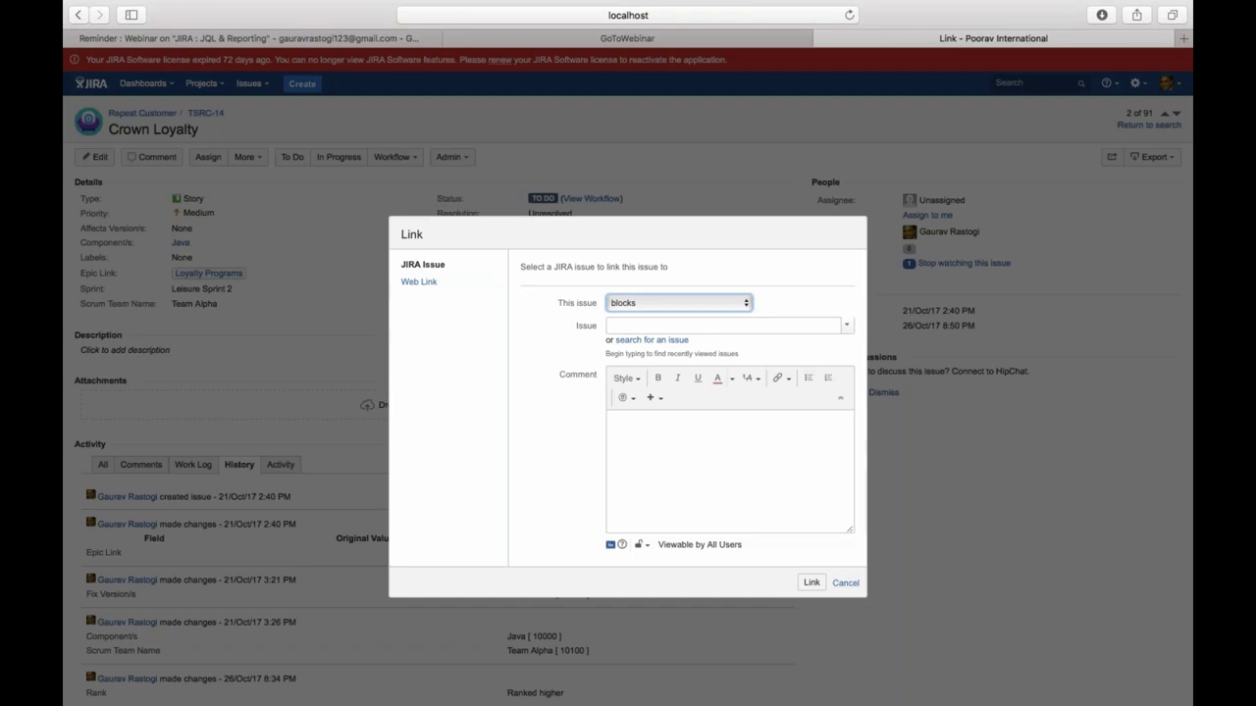
key(Down)
click(710, 328)
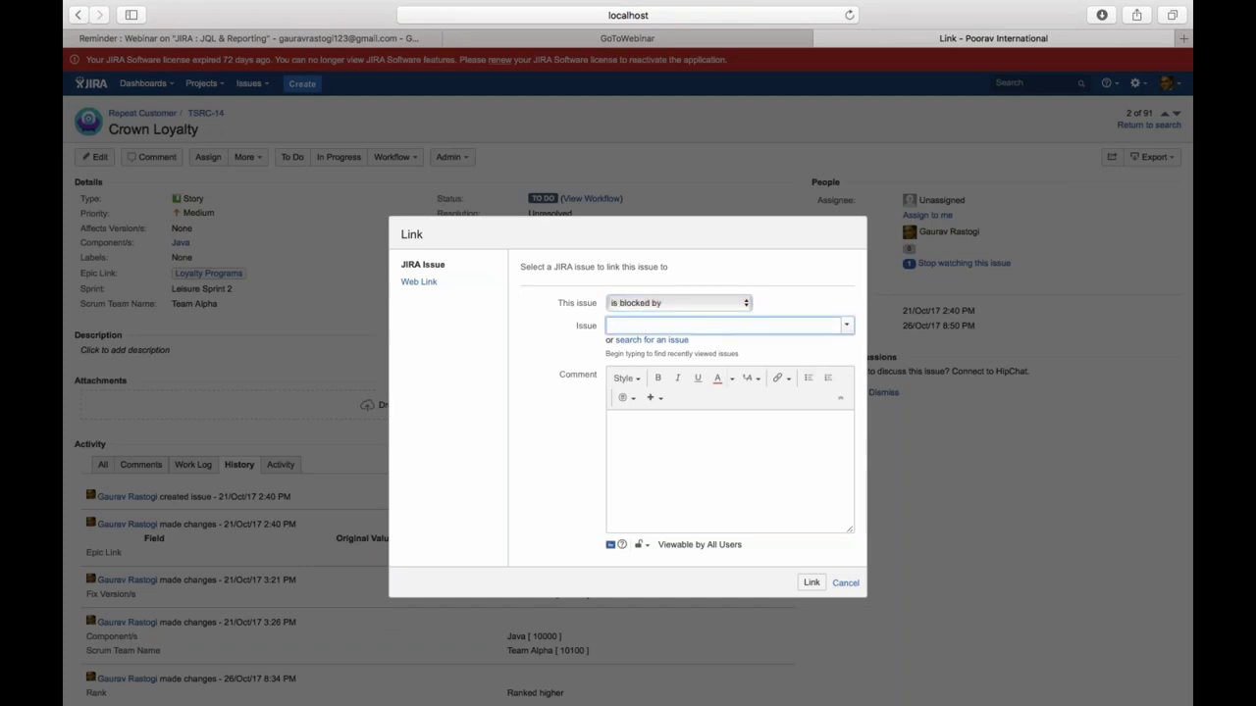
key(Down)
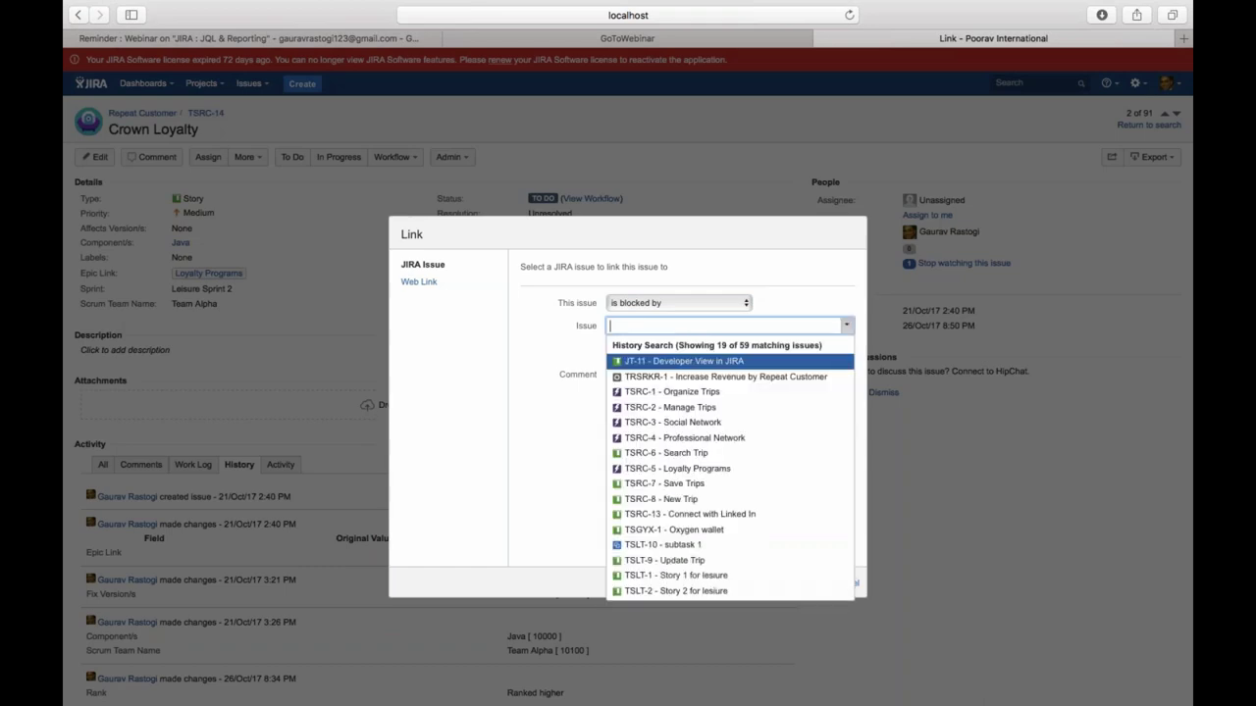
click(667, 487)
click(645, 435)
text(this is )
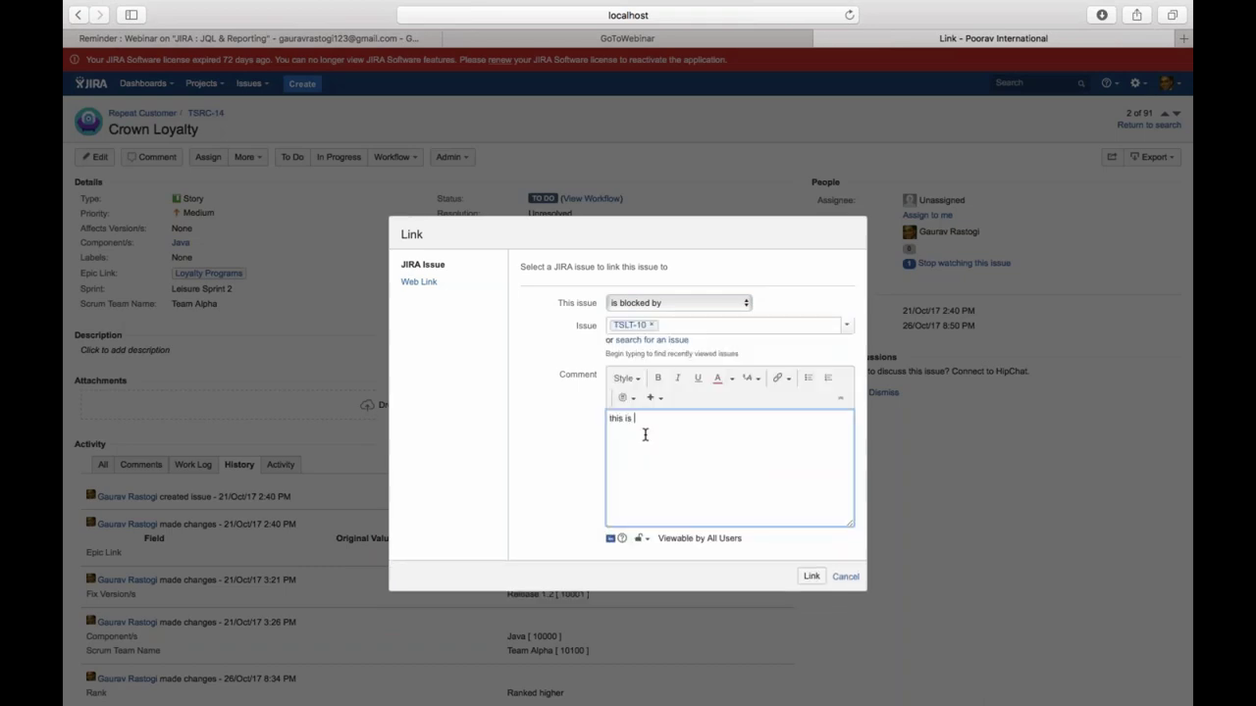
text(a bug found in UAT and we nee dto close it)
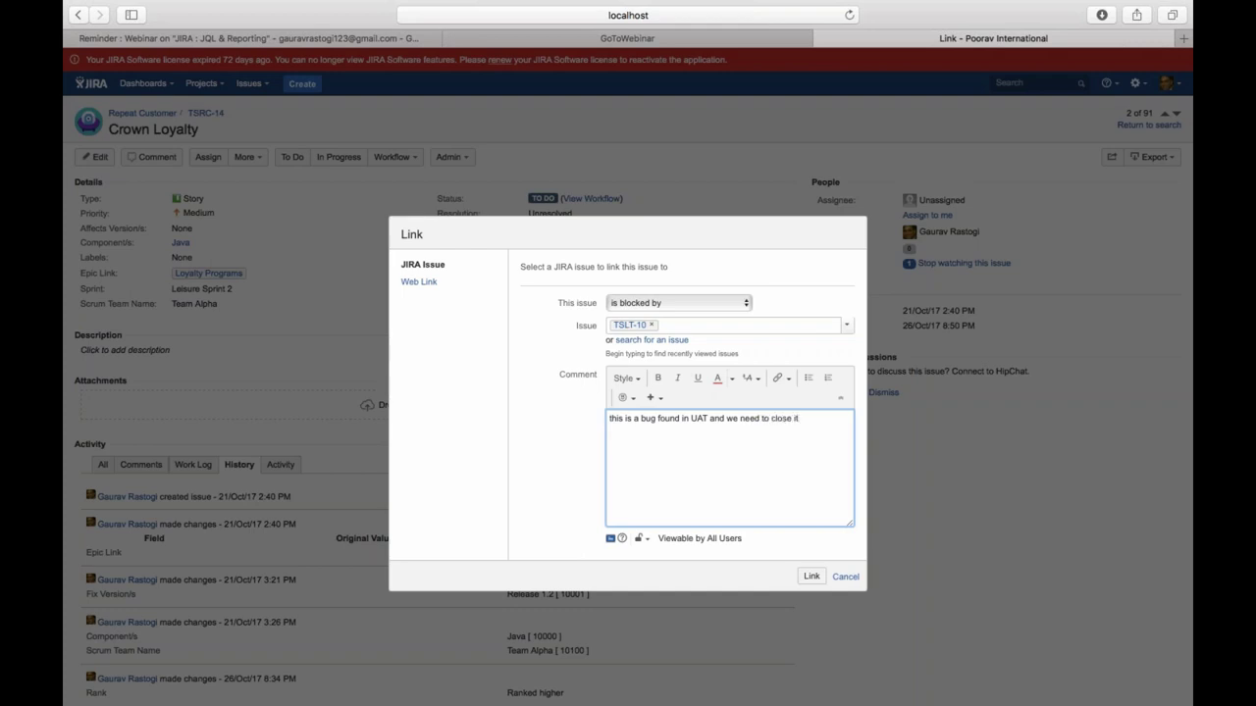
click(800, 579)
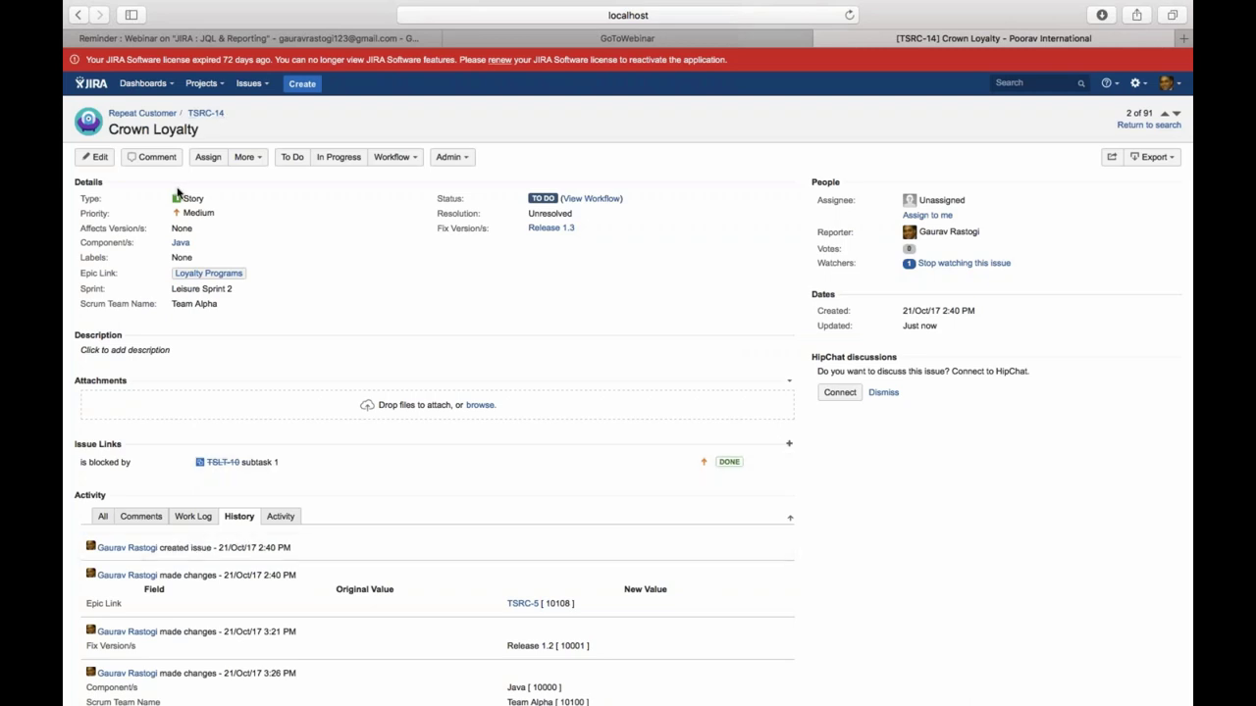
click(223, 463)
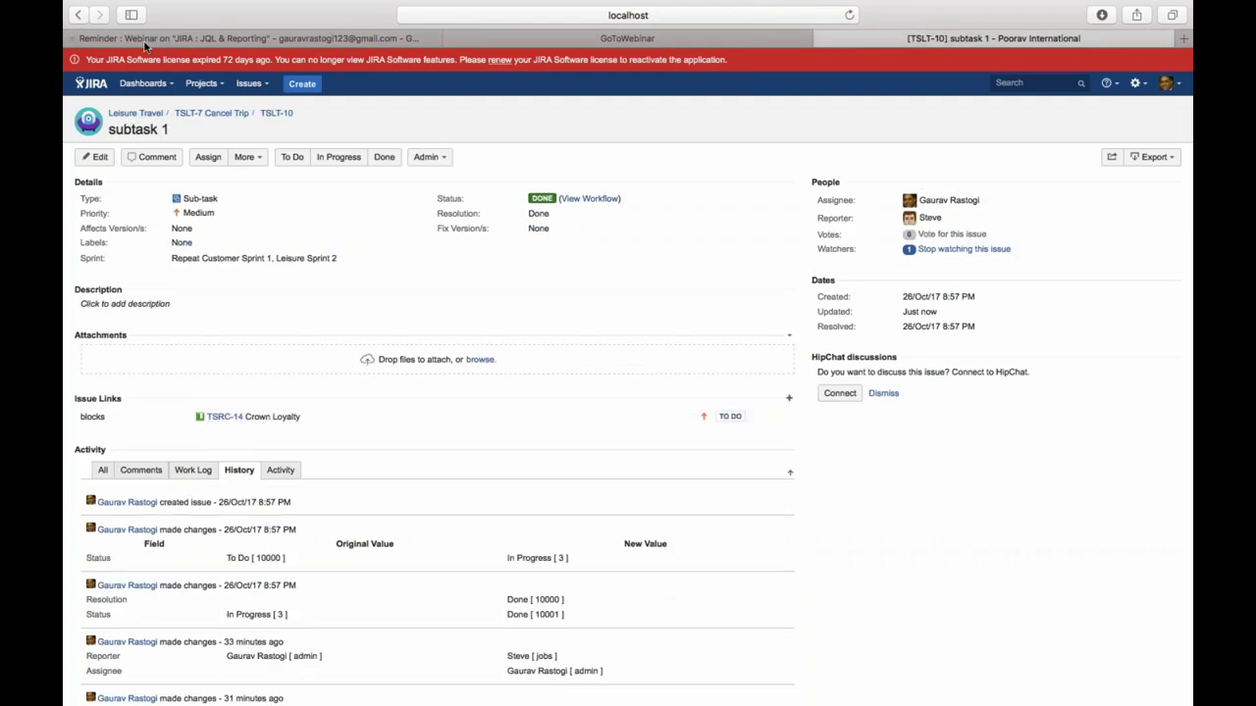
click(218, 418)
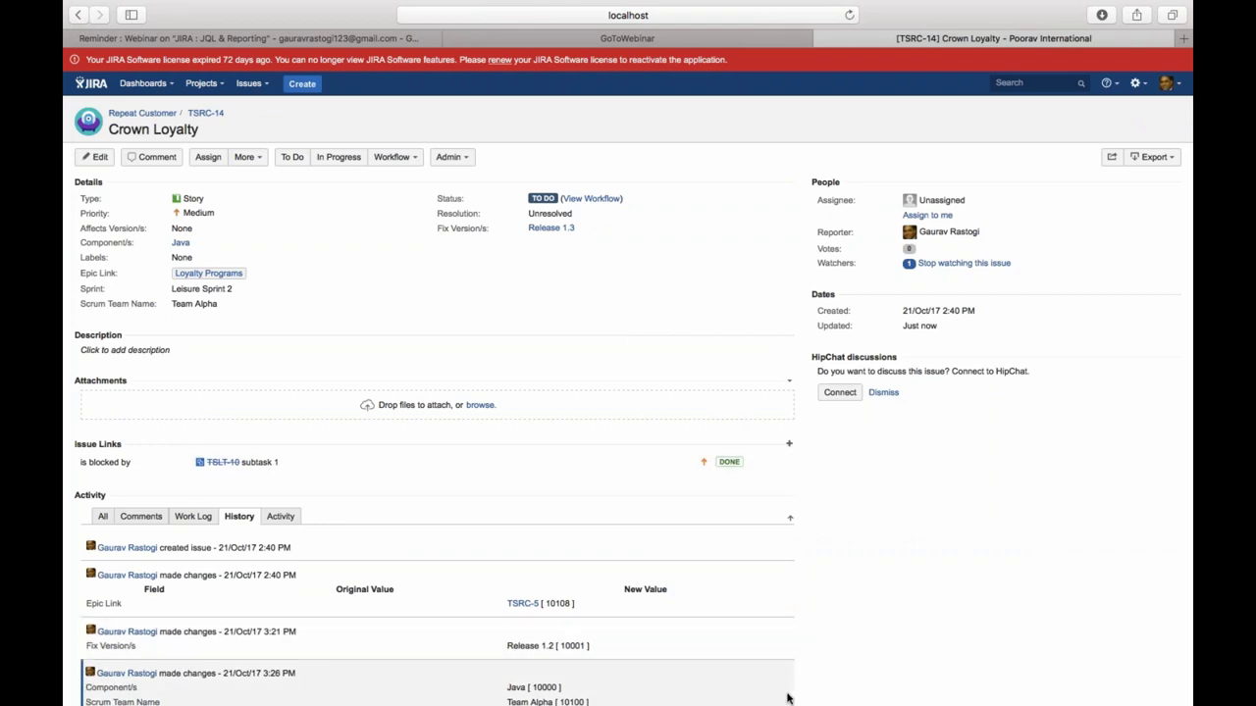
mouse_move(1001, 7)
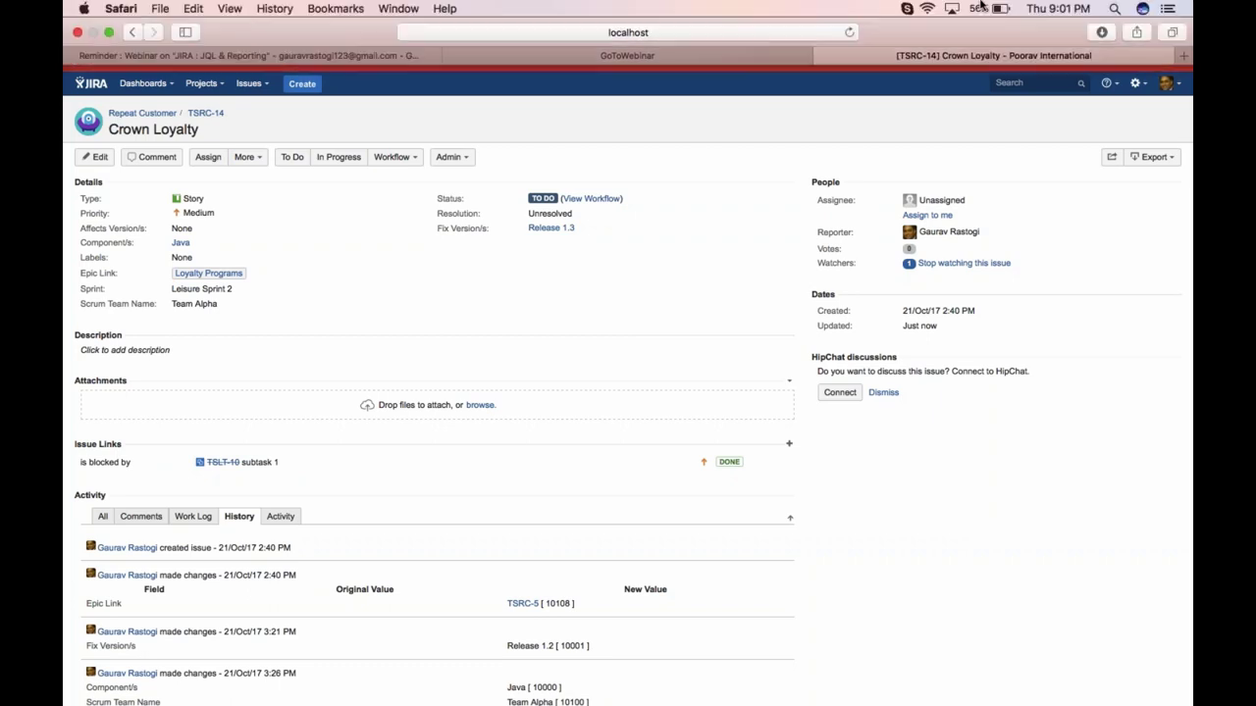
mouse_move(955, 688)
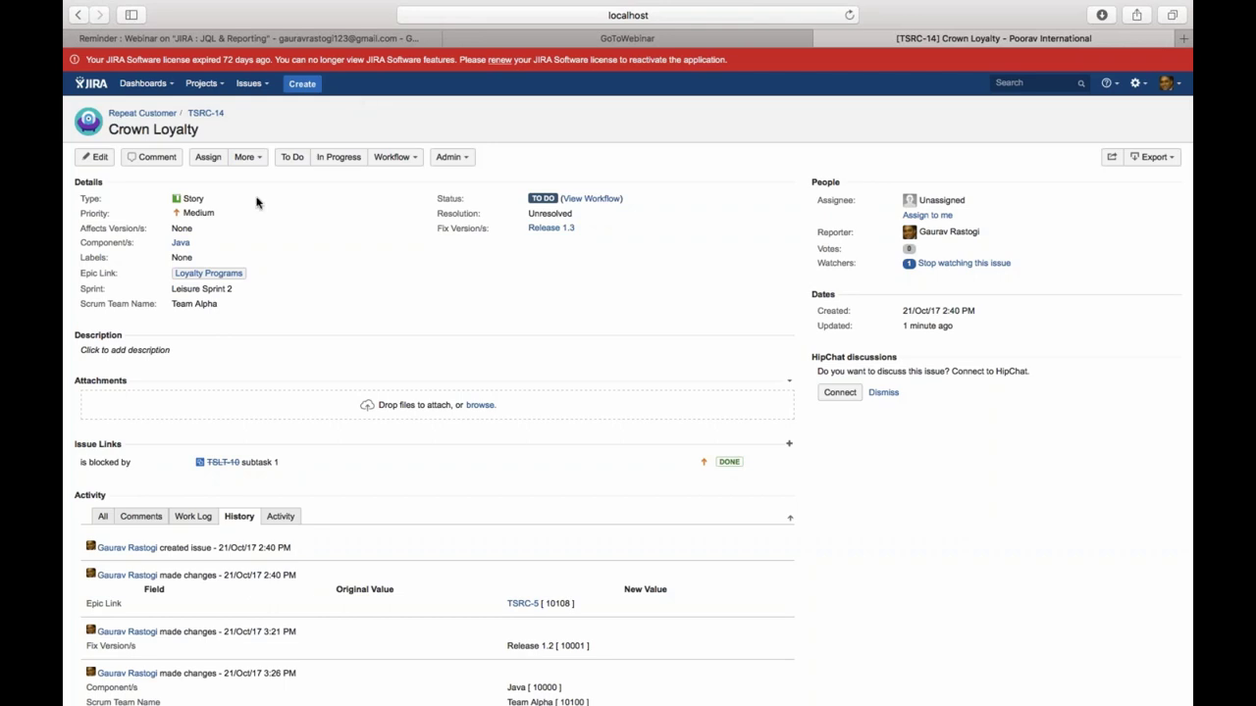
key(super+Tab)
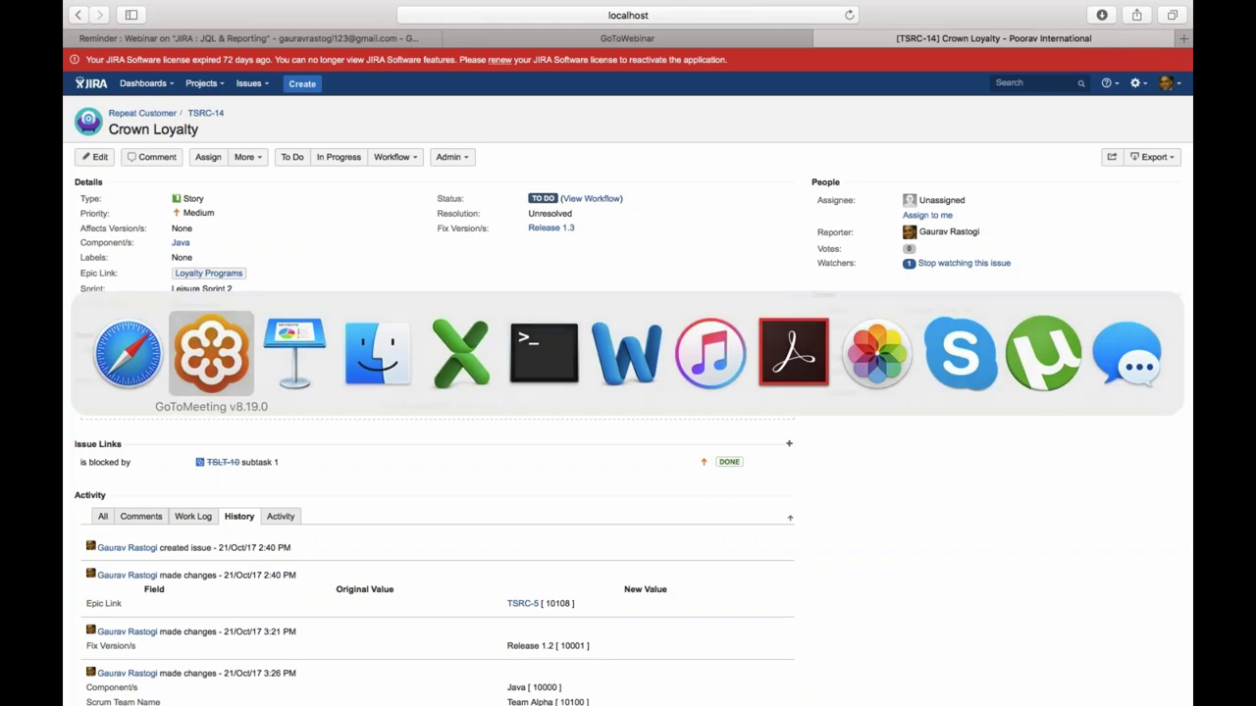
Switch to Keynote, then toggle the desktop to bring back the Finder Downloads window
key(super+Tab)
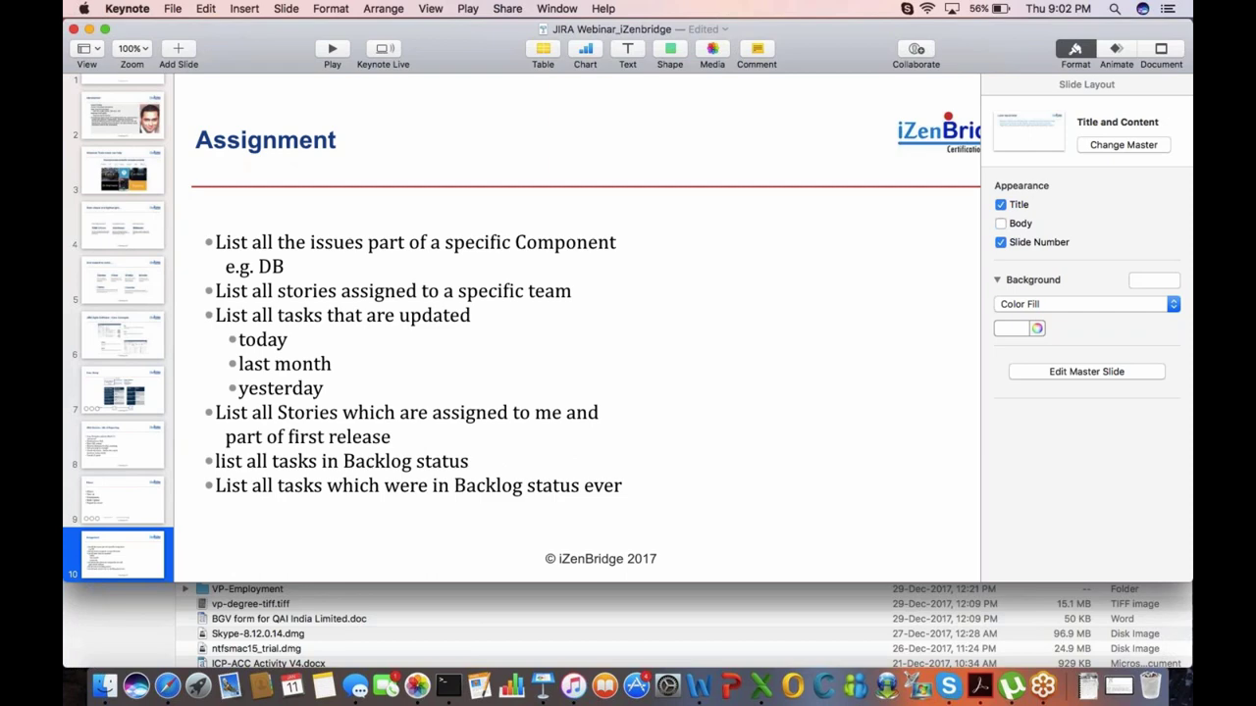
key(F11)
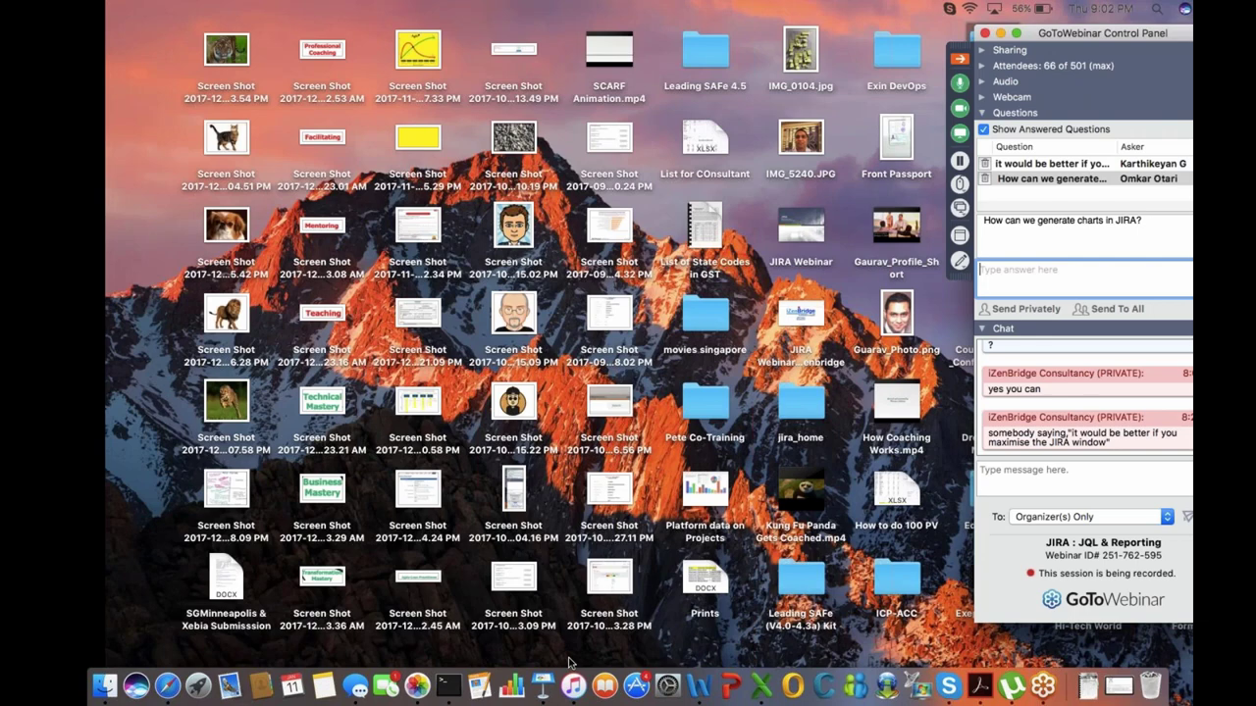
key(F11)
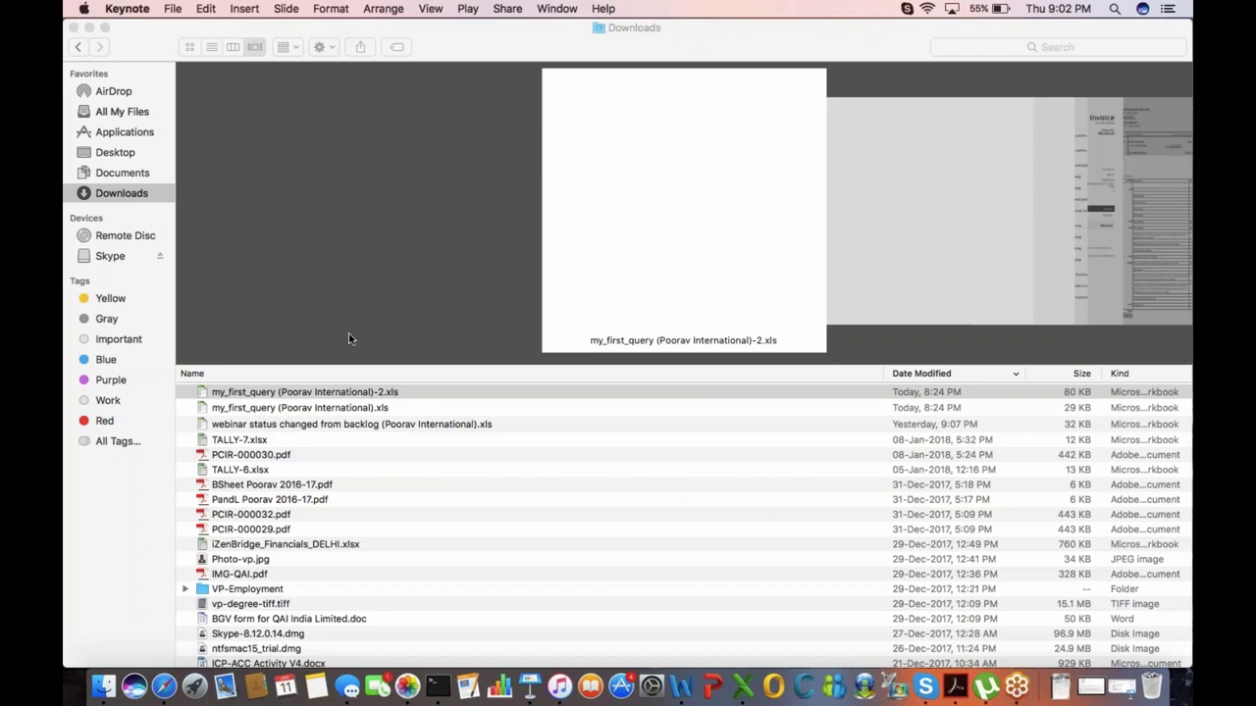